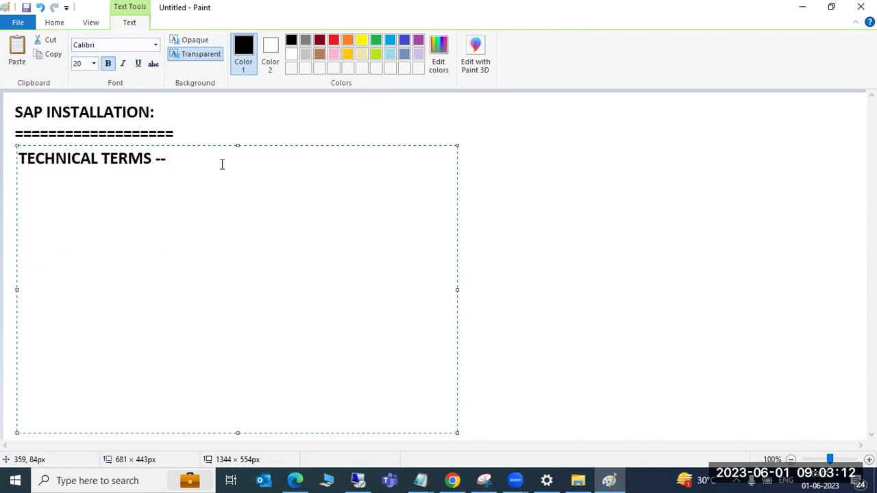
Under the heading, list SID, IN, Application server, computer name and hostname on separate lines
key(Return)
text(SID)
key(Return)
key(Return)
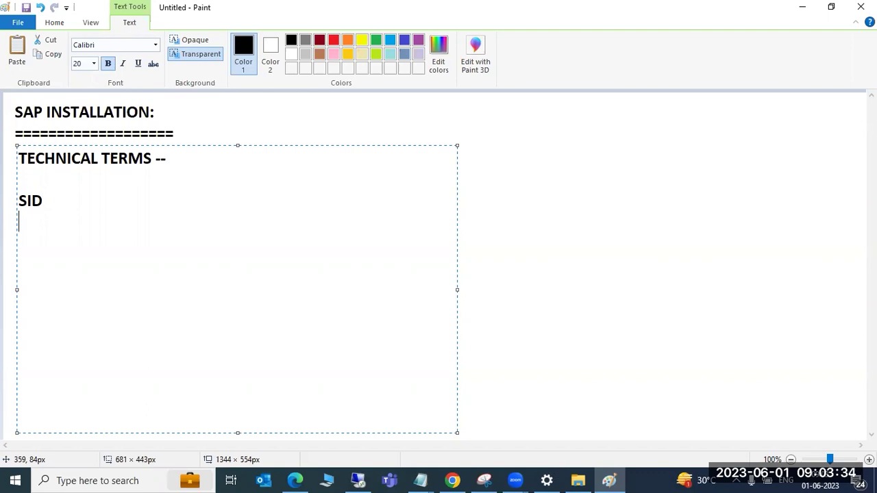
text(IN)
key(Return)
key(Return)
text(App)
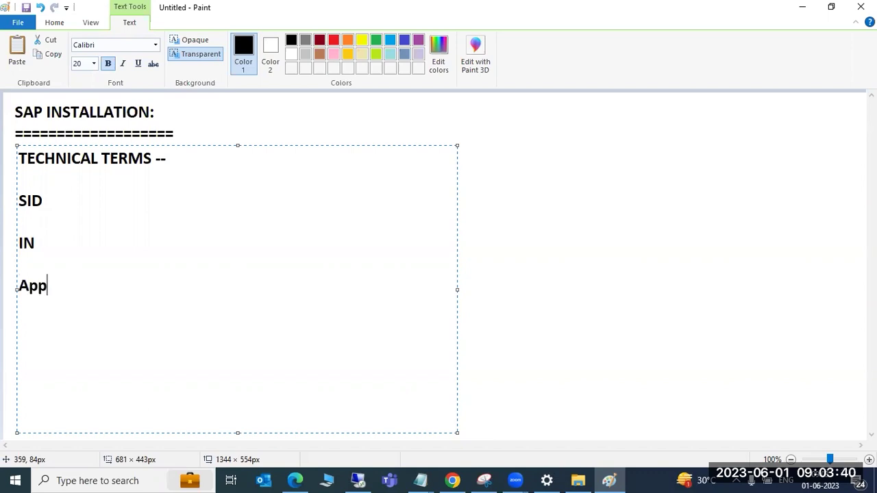
text(lication server)
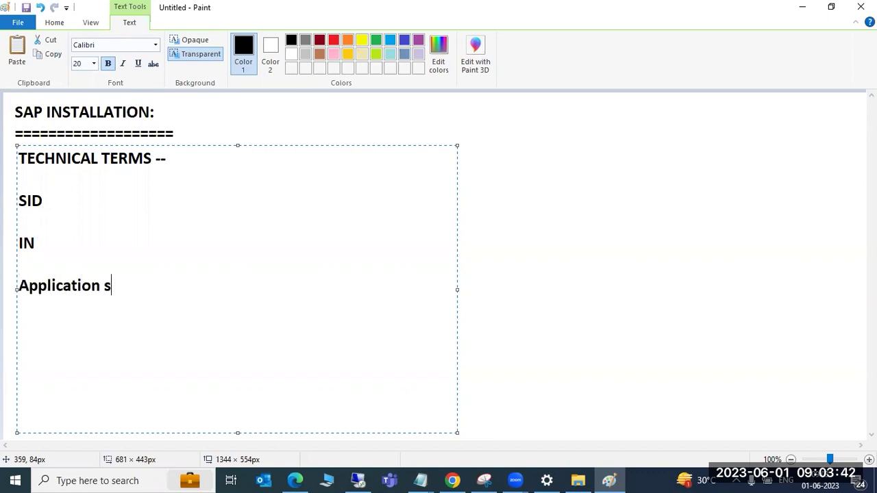
key(Return)
key(Return)
text(computer n)
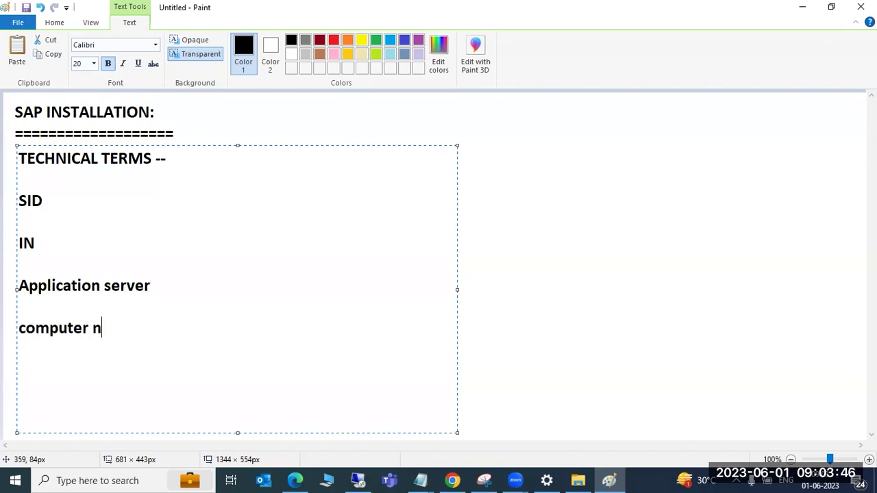
text(ame)
key(Return)
key(Return)
text(hos)
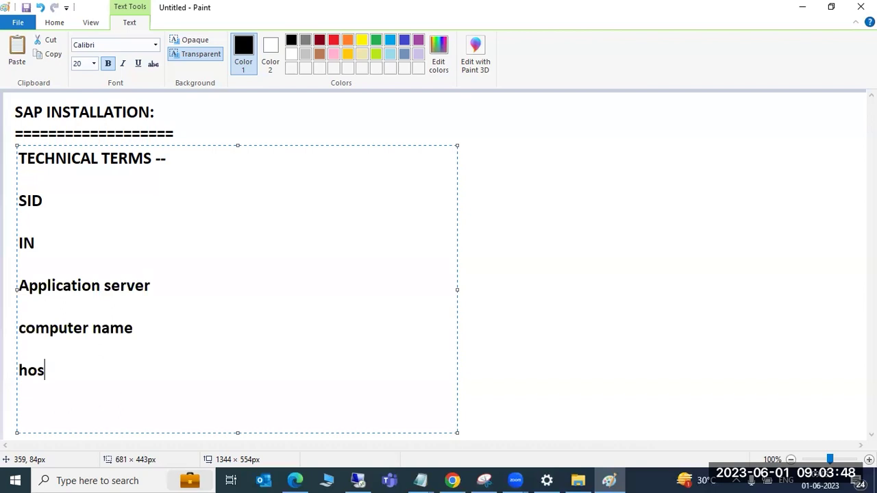
text(tname)
key(Return)
key(Return)
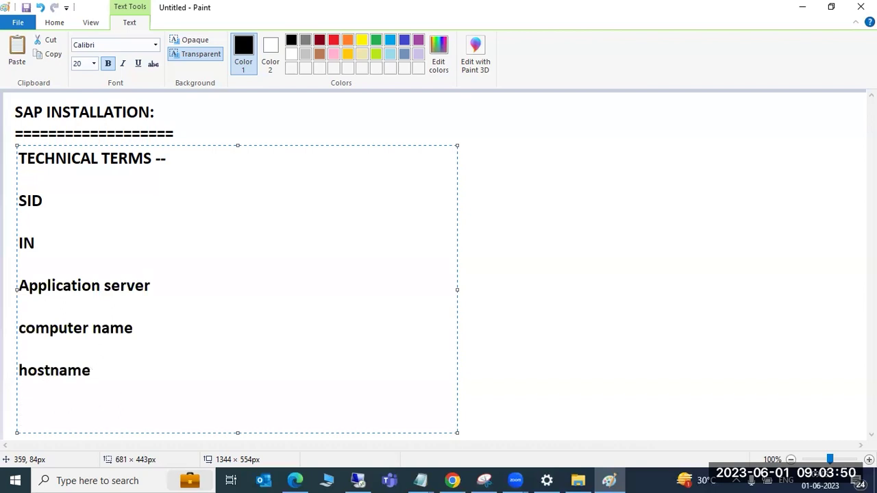
Add 'DB server name or DB host name', 'DRIVES' and 'FILE SYSTEMS' to the term list
text(A)
key(BackSpace)
text(DB server name or DB host)
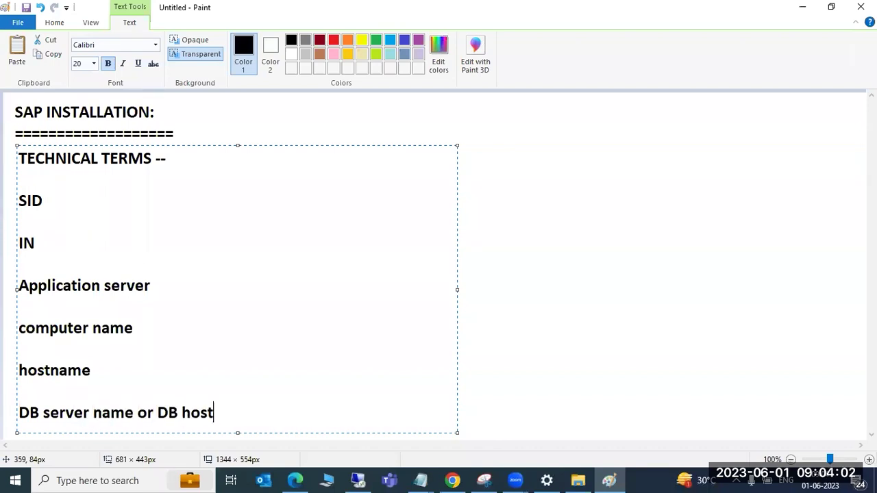
text( name)
key(Return)
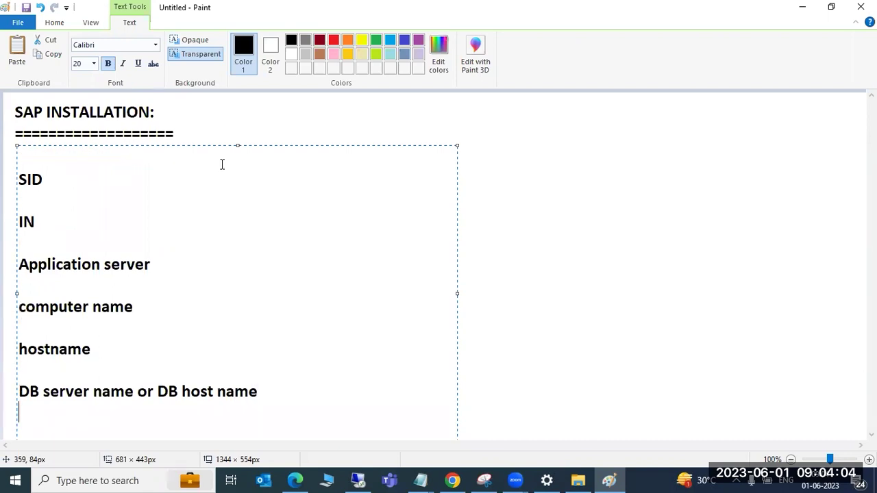
key(Return)
text(DRIVES)
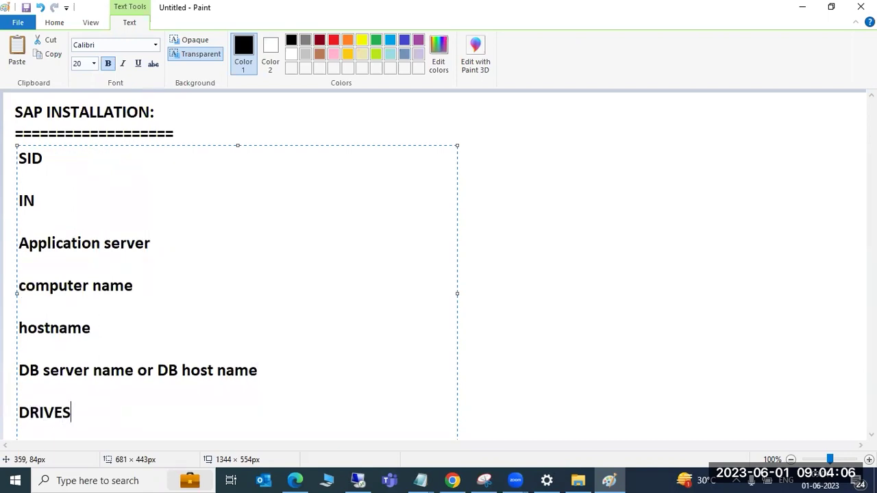
key(Return)
key(Return)
text(FILE SYSTEMS)
key(Return)
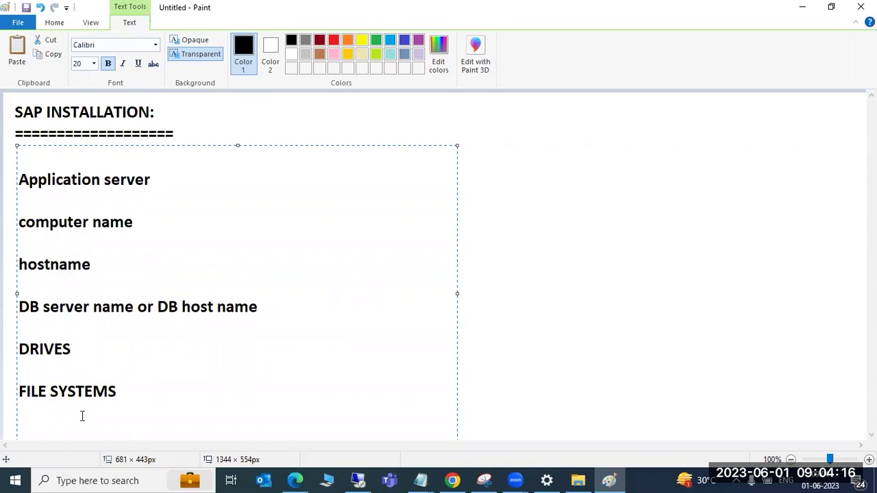
Colour the 'TECHNICAL TERMS --' heading red and return the caret to the SID line
drag(81, 418, 27, 154)
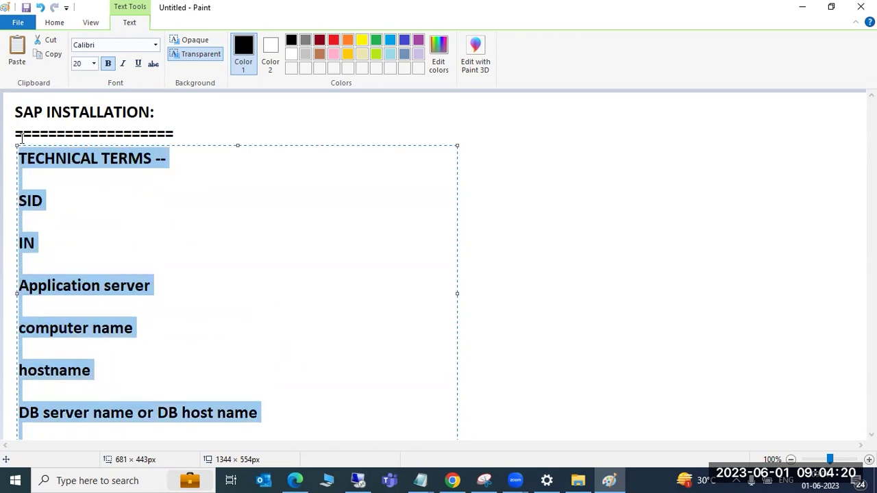
click(58, 164)
drag(172, 164, 13, 148)
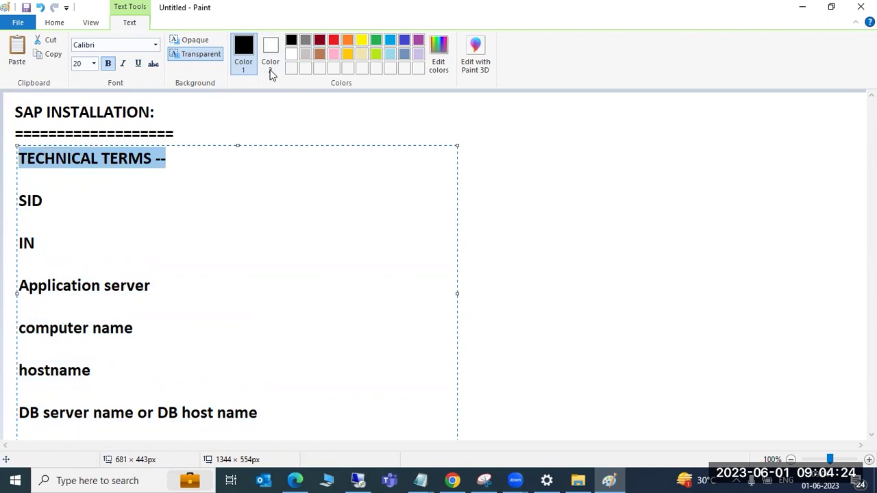
click(333, 39)
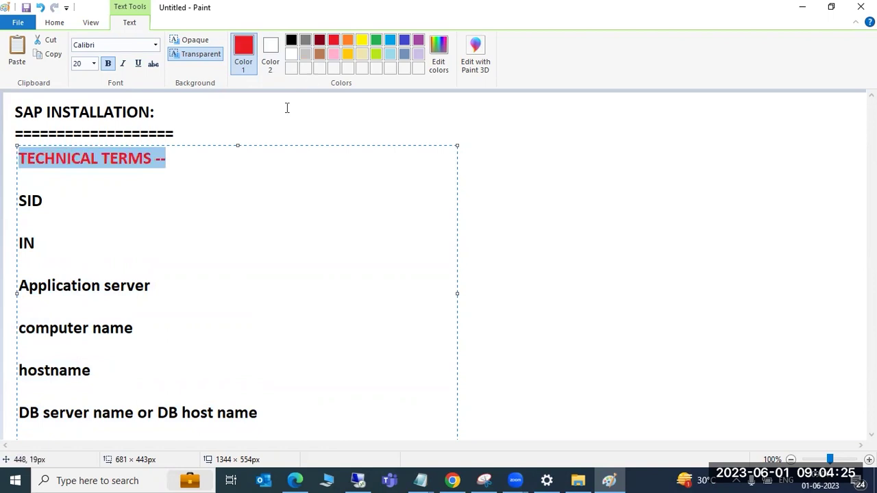
click(89, 200)
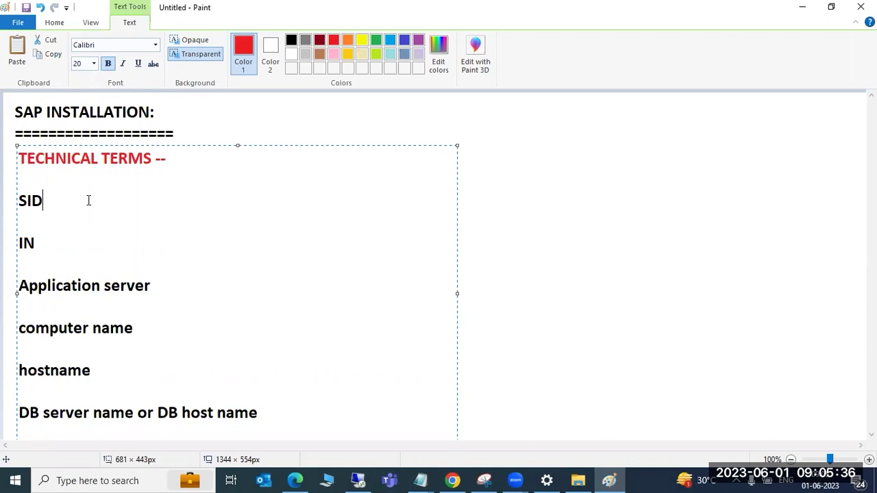
Extend the SID line to read 'SID: 3 alpha numric characters :'
text(:)
text(3 alpha numric c)
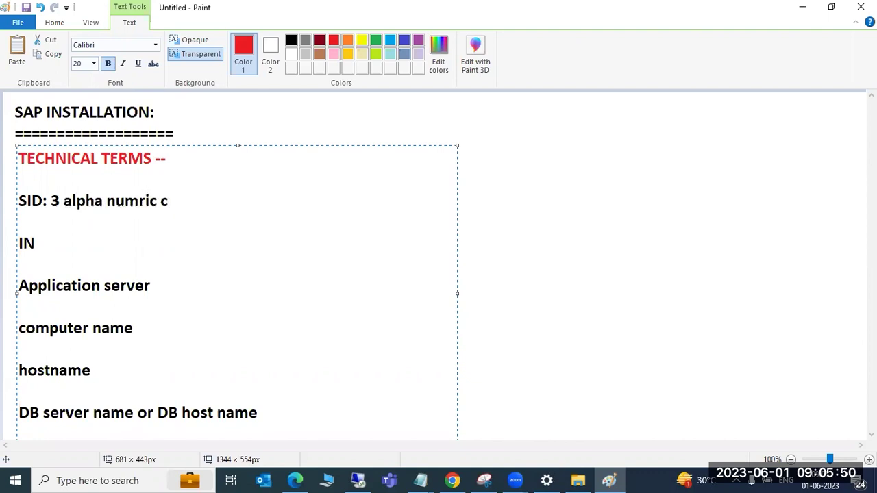
text(harc)
key(BackSpace)
text(acters )
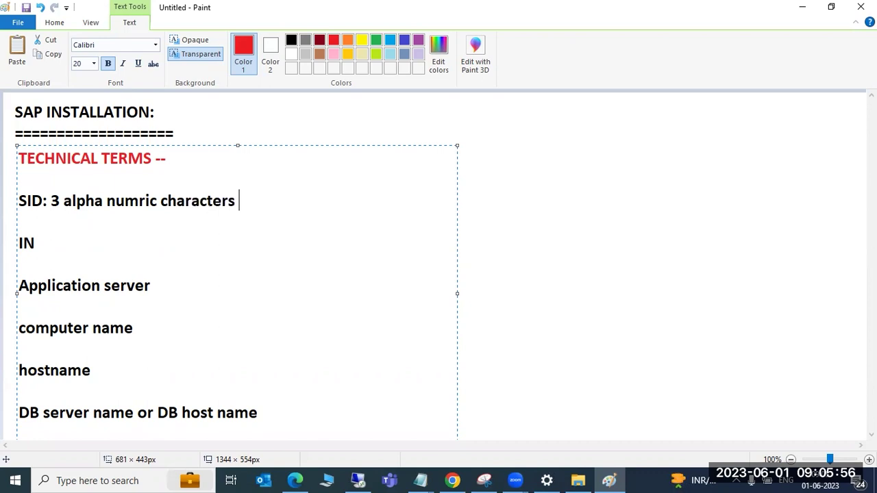
text(:1111)
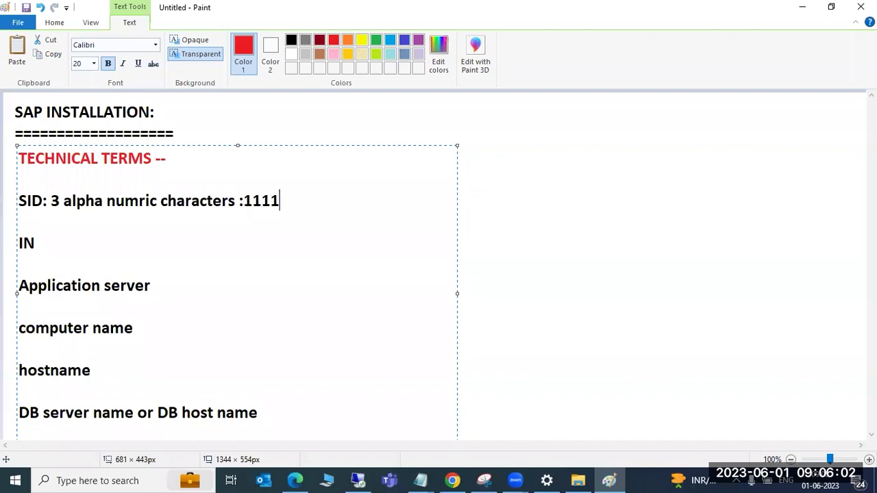
key(BackSpace)
key(BackSpace)
key(BackSpace)
key(BackSpace)
key(BackSpace)
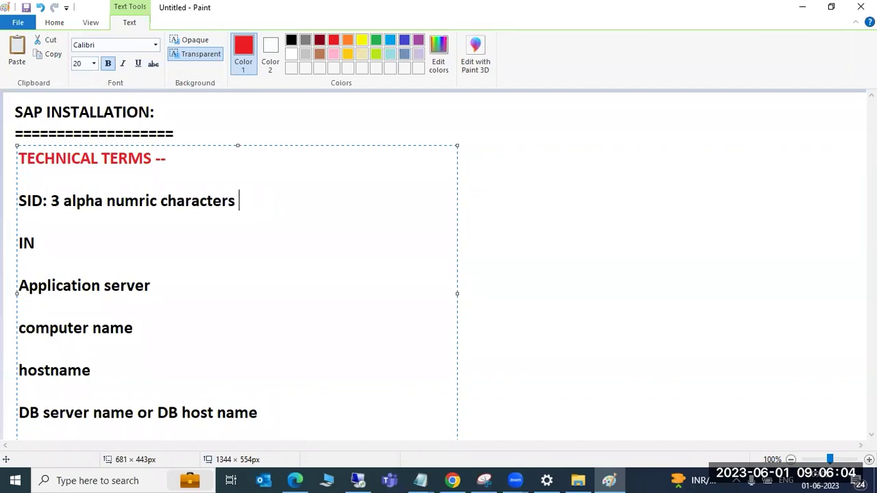
text(:)
Type example SIDs such as ABC, A1B, 1ABC and 2BC after the colon, then delete them
text(ABC,A)
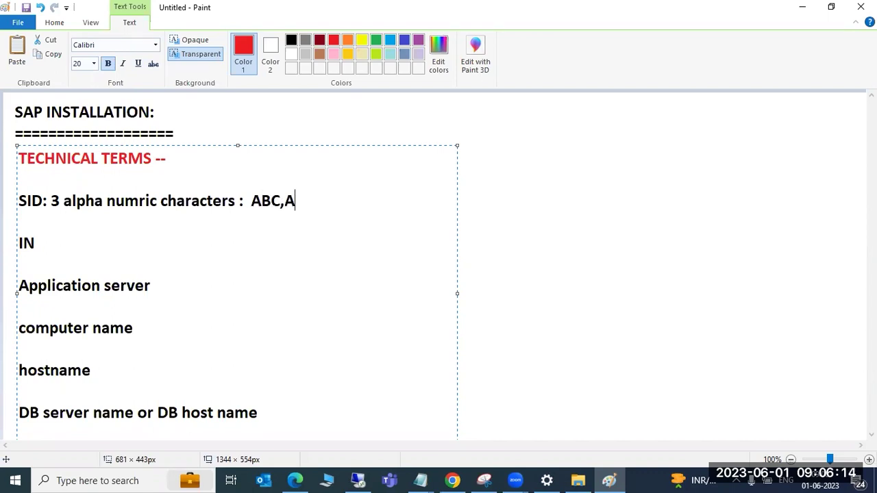
text(1B,)
text(A)
text(,1ABC)
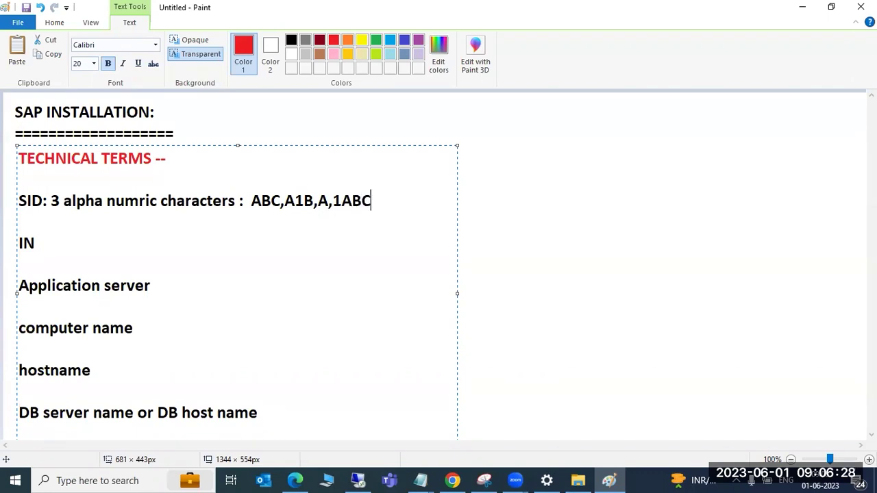
key(BackSpace)
text(,2)
text(BC %$)
key(BackSpace)
key(BackSpace)
key(BackSpace)
key(BackSpace)
key(BackSpace)
key(BackSpace)
key(BackSpace)
key(BackSpace)
key(BackSpace)
key(BackSpace)
key(BackSpace)
key(BackSpace)
key(BackSpace)
key(BackSpace)
key(BackSpace)
key(BackSpace)
key(BackSpace)
key(BackSpace)
key(BackSpace)
key(BackSpace)
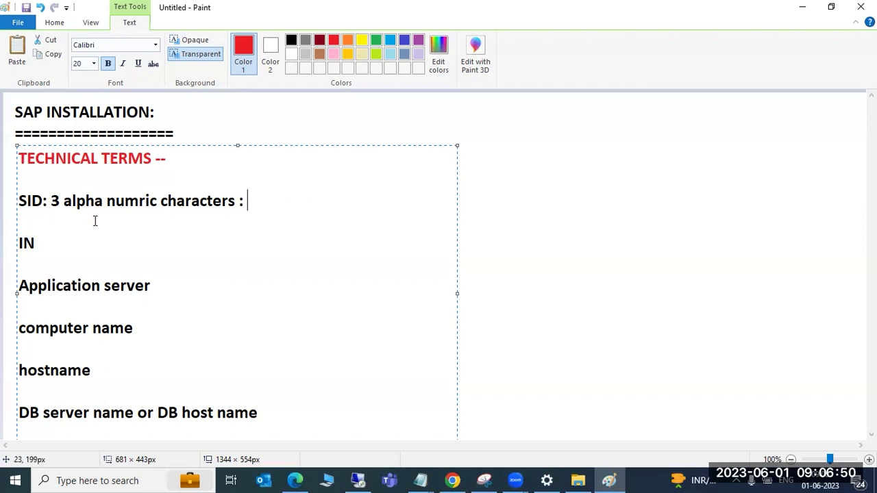
In a new text area on the right, write ECC with the SIDs ECD, ECQ, ED1, ED2
click(498, 233)
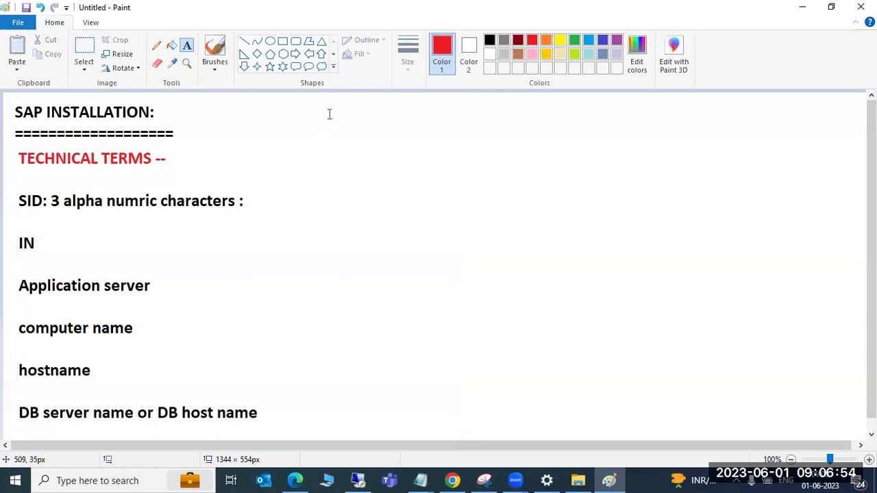
drag(325, 106, 829, 412)
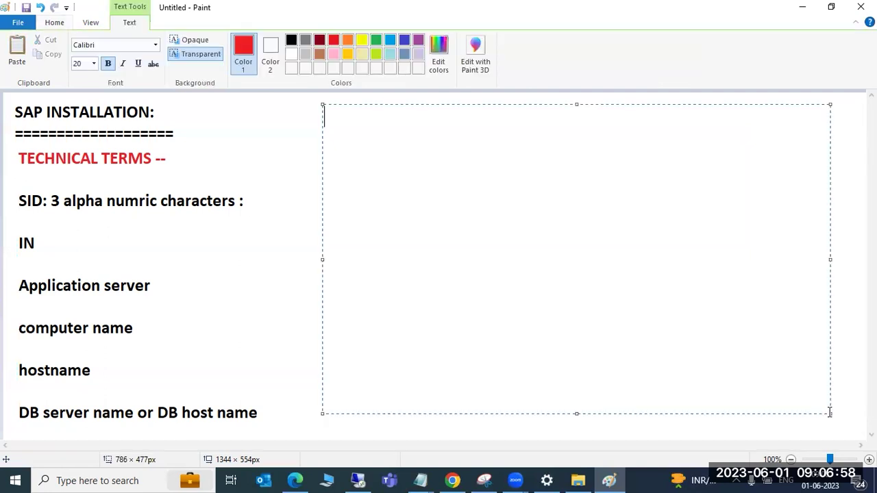
text(ECC)
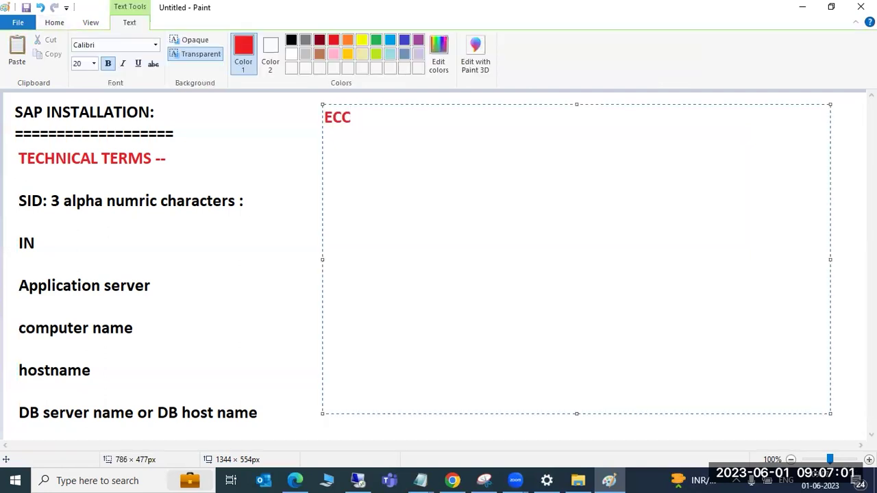
key(Return)
key(Return)
text(ECD,ECQ,)
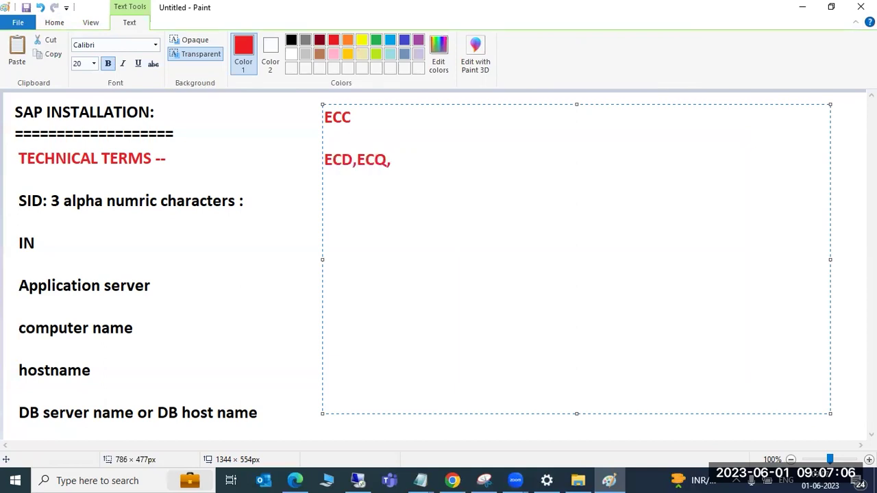
text(ED1,ED2,)
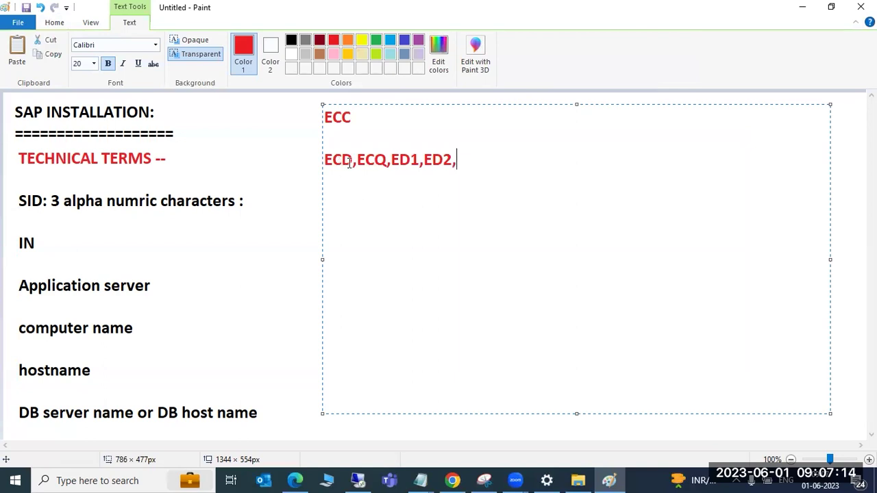
Highlight parts of the ECC SIDs, such as CD in ECD and the 1 in ED1
drag(352, 159, 328, 159)
drag(387, 159, 357, 159)
drag(410, 161, 351, 156)
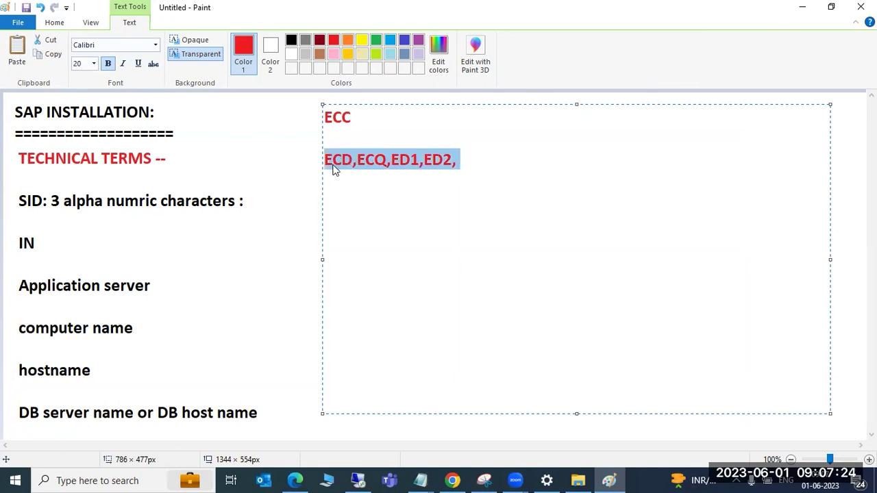
double_click(334, 170)
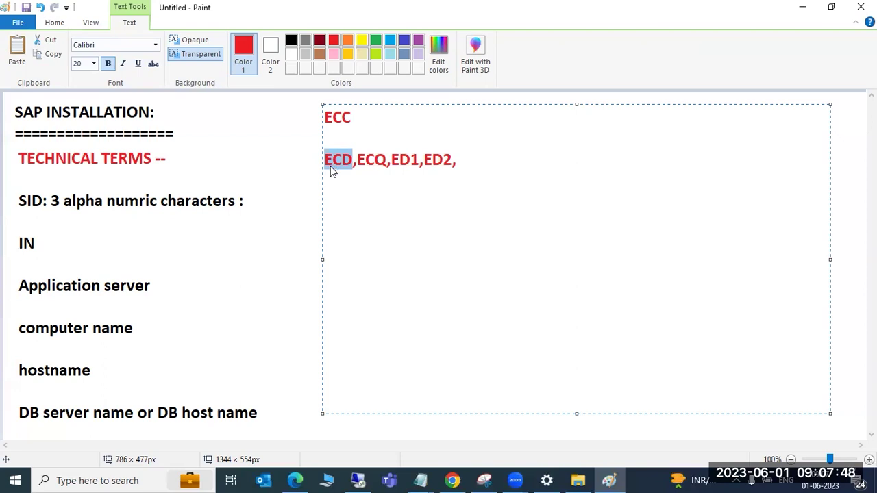
click(353, 121)
click(459, 162)
Add NW with the SIDs NWD, NWQ, NQP, then erase that list
key(Return)
key(Return)
text(NW)
key(Return)
key(Return)
text(NWD,N)
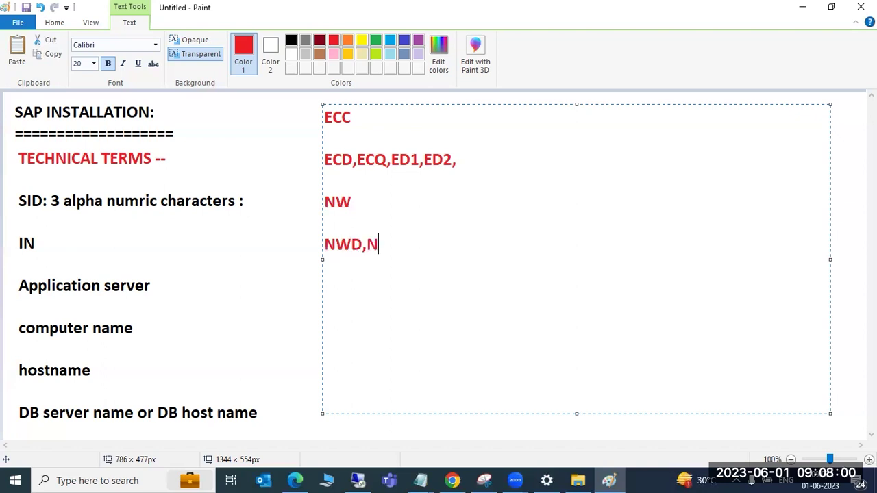
text(WQ,NQP,)
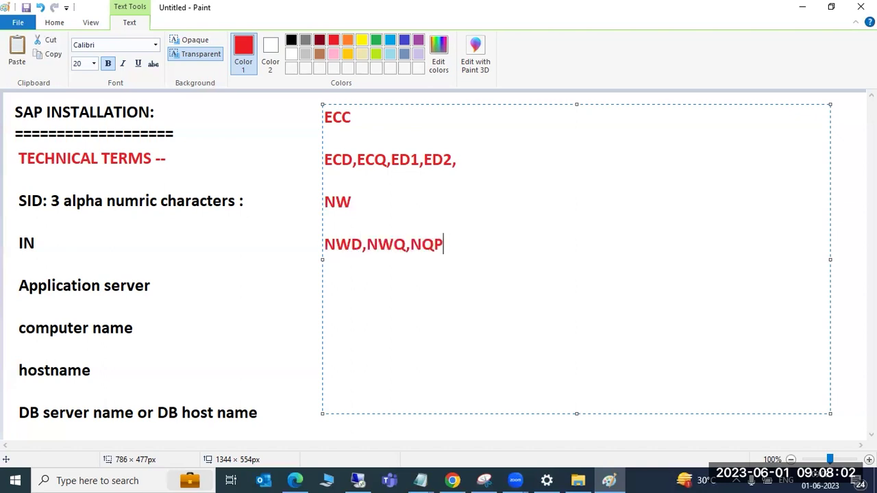
key(BackSpace)
key(BackSpace)
key(BackSpace)
key(BackSpace)
key(BackSpace)
key(BackSpace)
key(BackSpace)
key(BackSpace)
key(BackSpace)
key(BackSpace)
List S4HANA with S4D, S4Q, SD1 and SD2, then erase all text in the box
key(BackSpace)
key(BackSpace)
key(BackSpace)
key(BackSpace)
key(BackSpace)
key(BackSpace)
key(BackSpace)
key(BackSpace)
key(BackSpace)
key(BackSpace)
key(BackSpace)
key(BackSpace)
key(BackSpace)
key(BackSpace)
key(BackSpace)
key(BackSpace)
key(BackSpace)
key(BackSpace)
key(BackSpace)
key(BackSpace)
text(S4HANA)
key(Return)
key(Return)
text(S4D)
key(Return)
text(S4Q)
key(Return)
text(SD1)
key(Return)
text(SD2)
key(BackSpace)
key(BackSpace)
key(BackSpace)
key(BackSpace)
key(BackSpace)
key(BackSpace)
key(BackSpace)
key(BackSpace)
key(BackSpace)
key(BackSpace)
key(BackSpace)
key(BackSpace)
key(BackSpace)
key(BackSpace)
key(BackSpace)
key(BackSpace)
key(BackSpace)
key(BackSpace)
key(BackSpace)
key(BackSpace)
key(BackSpace)
key(BackSpace)
key(BackSpace)
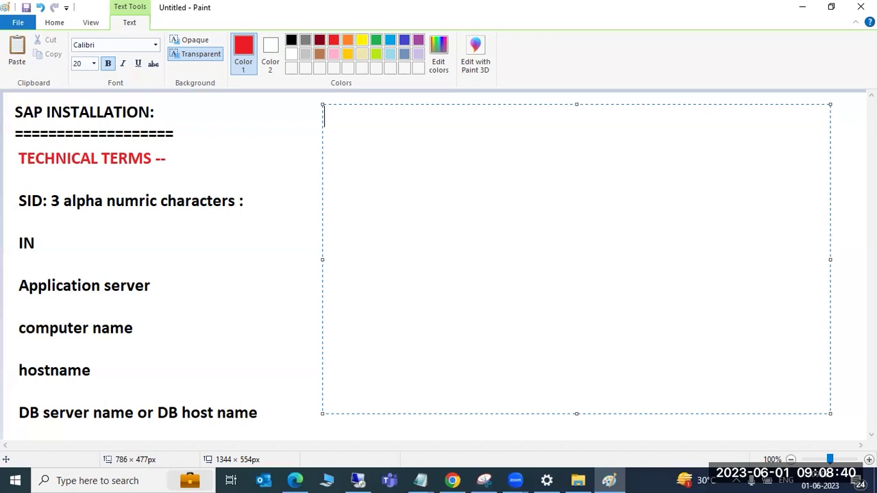
Create a new text area and type 'Each SID ----' and 'IN :00 ---99' on separate lines
click(216, 257)
drag(336, 105, 791, 425)
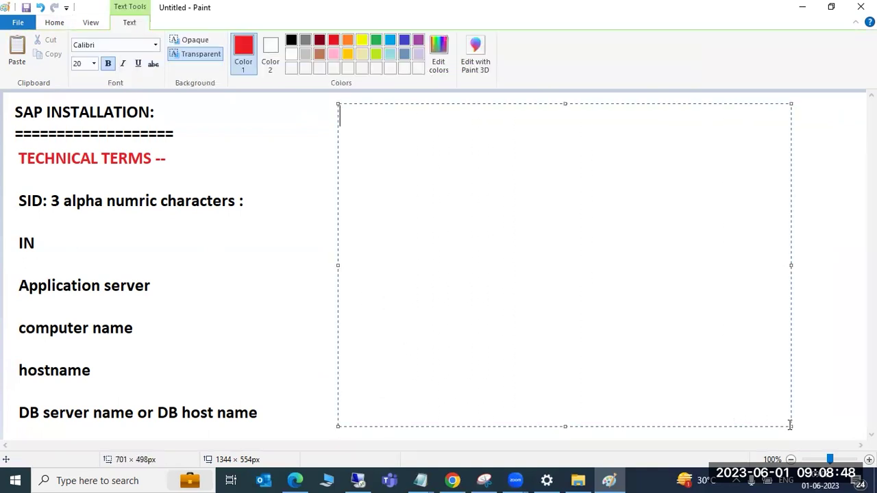
text(Each )
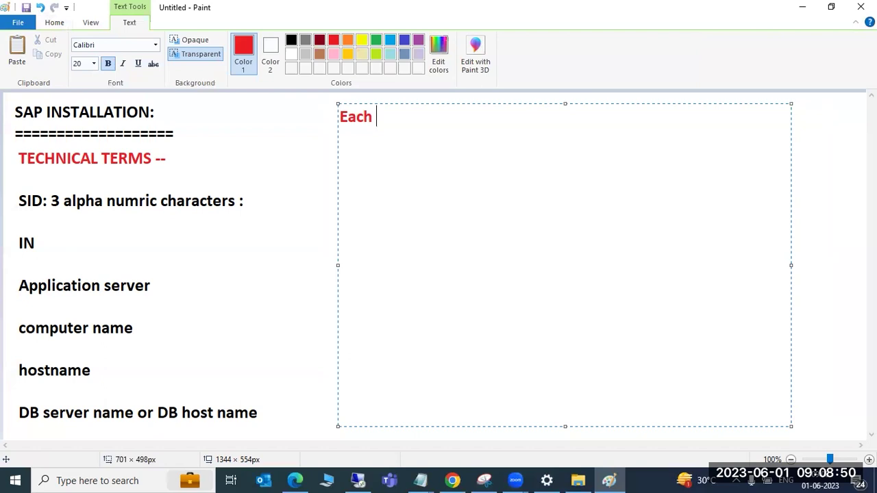
text(SID ----)
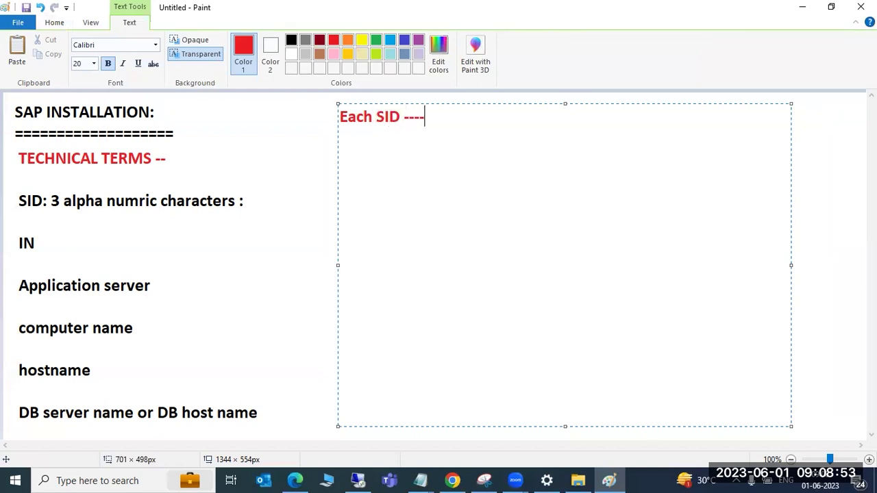
key(Return)
text(IN)
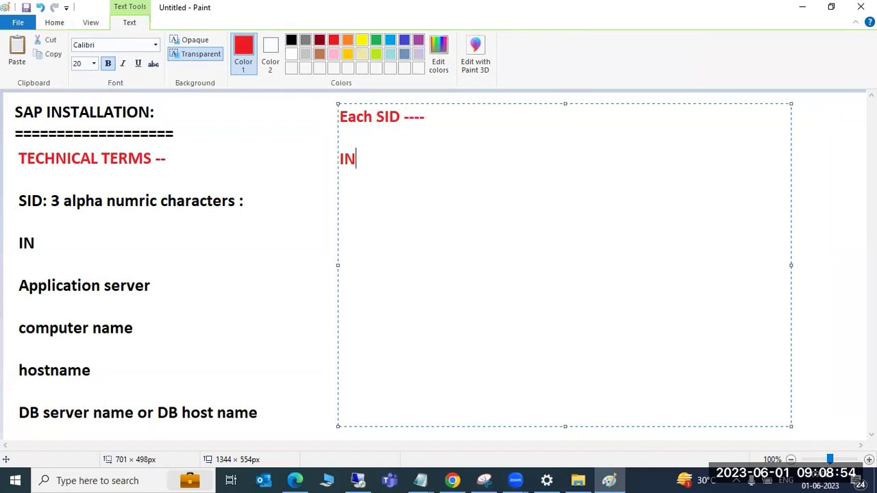
text( :00 ---)
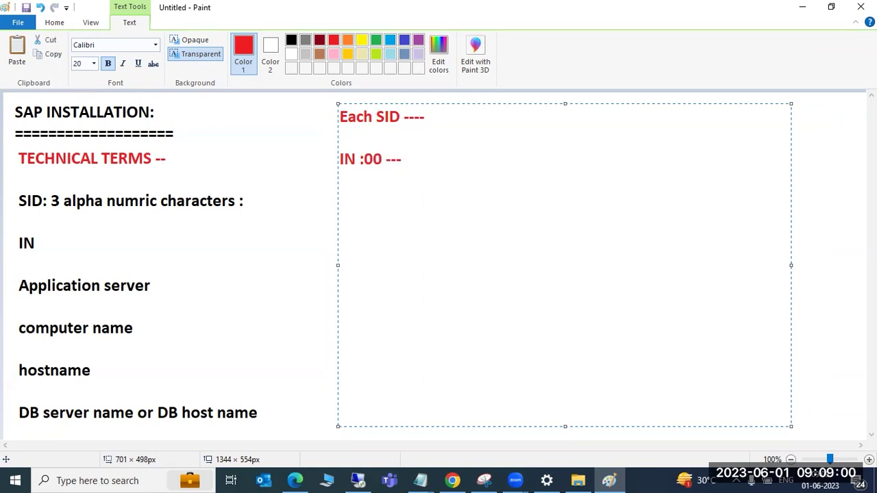
text(99)
List example instance numbers 00 01, 02 and 03 below the IN line
key(Return)
key(Return)
text(00 )
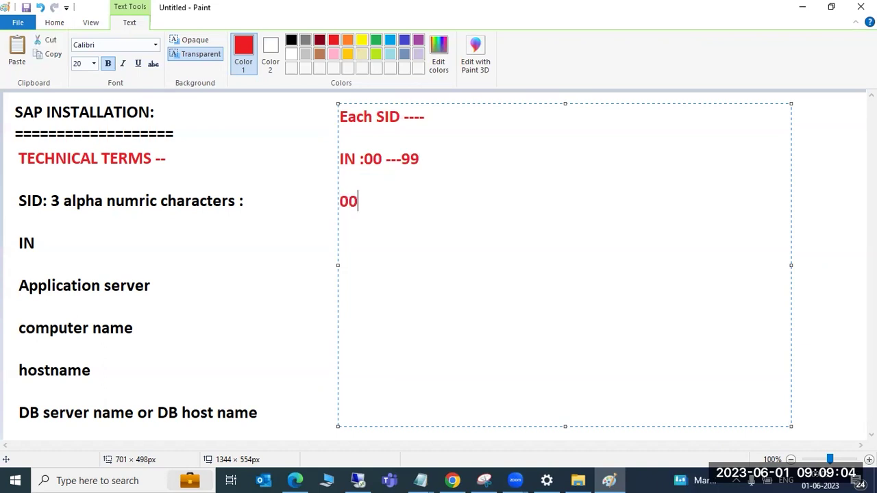
text(01)
key(Return)
text(02)
key(Return)
text(03)
key(Return)
text(0)
key(BackSpace)
Erase the example instance numbers, leaving a blank line below 'IN :00 ---99'
key(BackSpace)
key(BackSpace)
key(BackSpace)
key(BackSpace)
key(BackSpace)
key(BackSpace)
key(BackSpace)
key(BackSpace)
key(BackSpace)
key(BackSpace)
key(BackSpace)
key(BackSpace)
key(BackSpace)
text(99)
text( s)
key(BackSpace)
text(re)
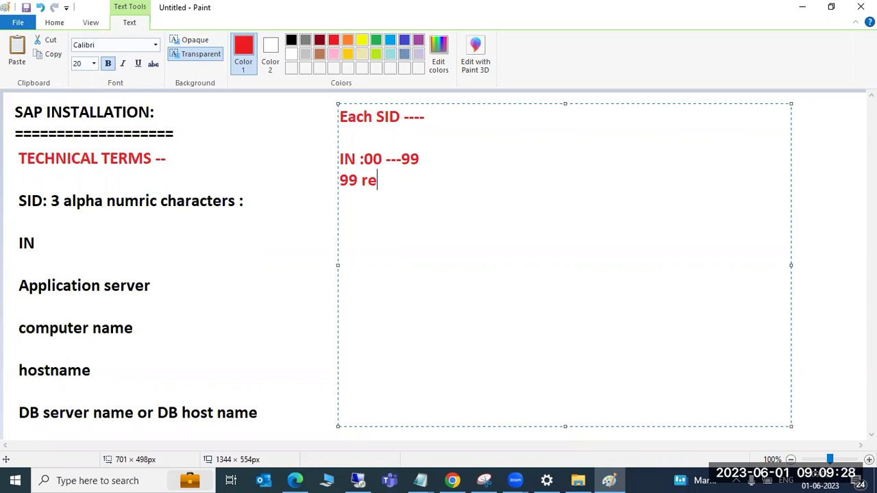
key(BackSpace)
key(BackSpace)
key(BackSpace)
key(BackSpace)
key(BackSpace)
key(BackSpace)
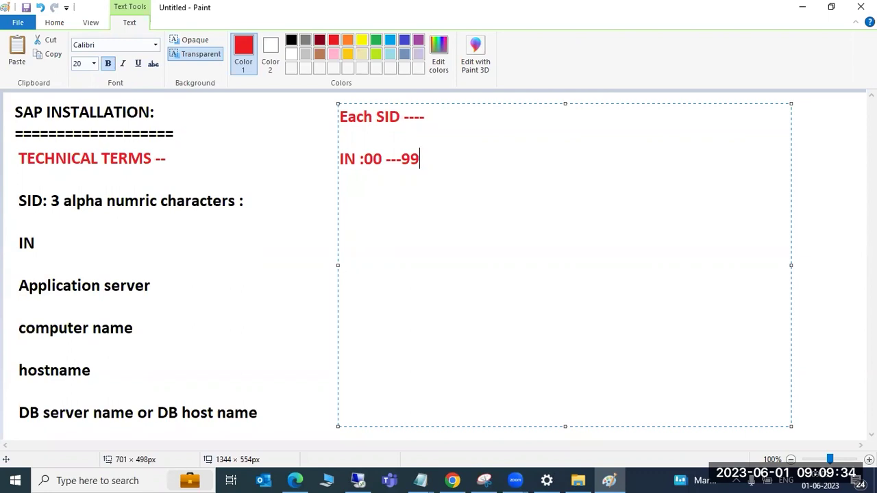
text(00)
key(BackSpace)
key(BackSpace)
key(Return)
key(Return)
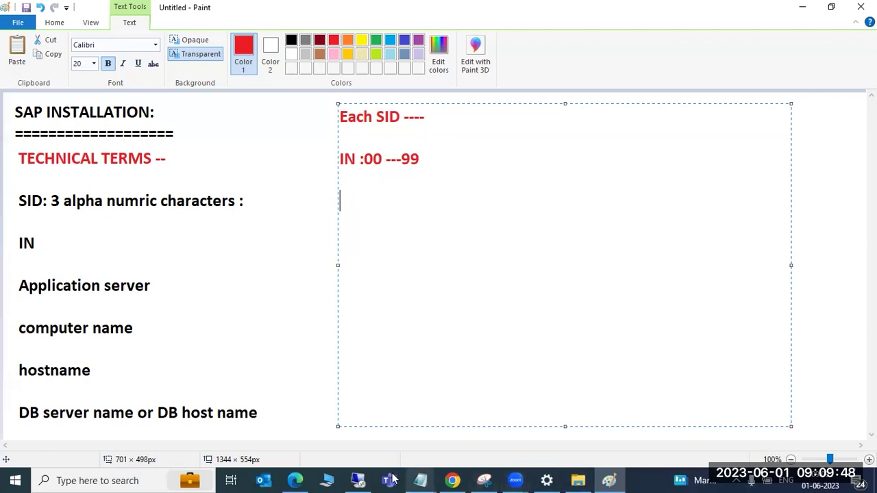
On the remote server, open This PC's properties to show computer name sapwindows
click(358, 480)
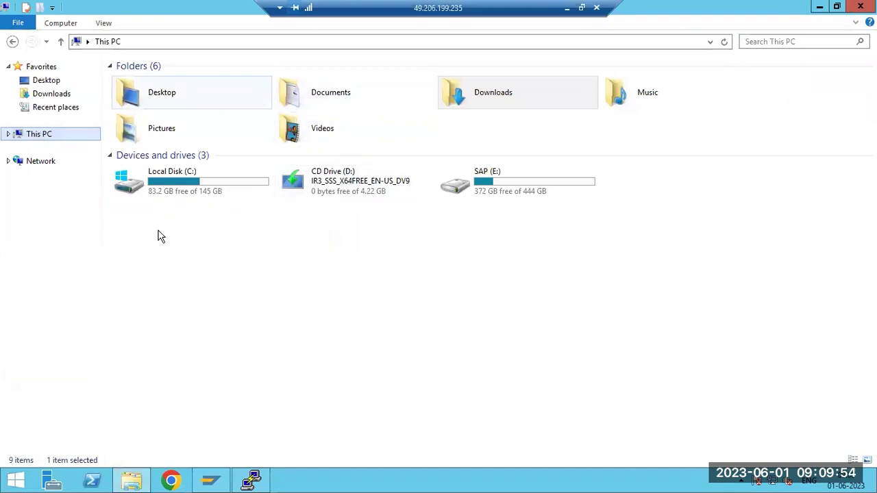
right_click(43, 141)
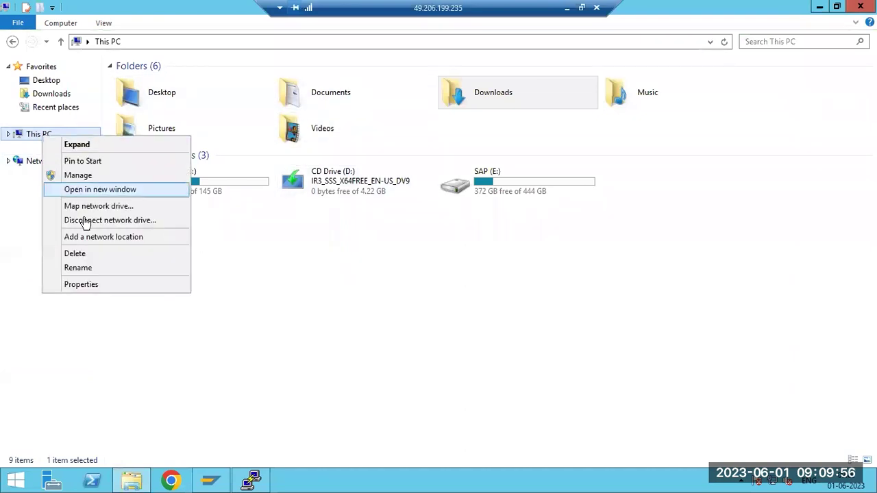
click(90, 288)
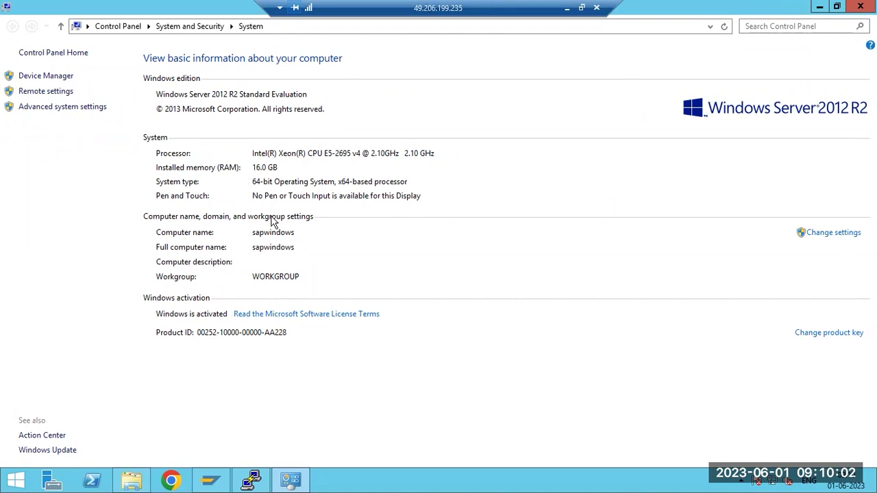
Type hostname in PuTTY, close that session, and show the desktop
click(250, 479)
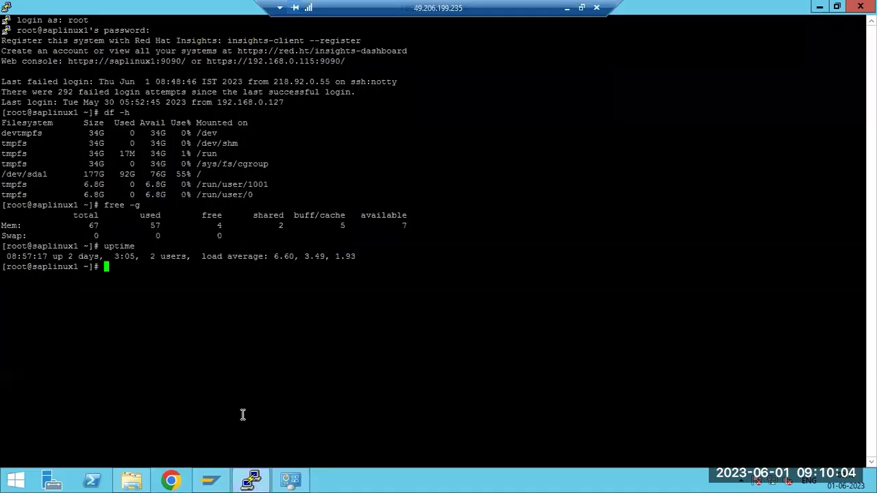
text(hostname)
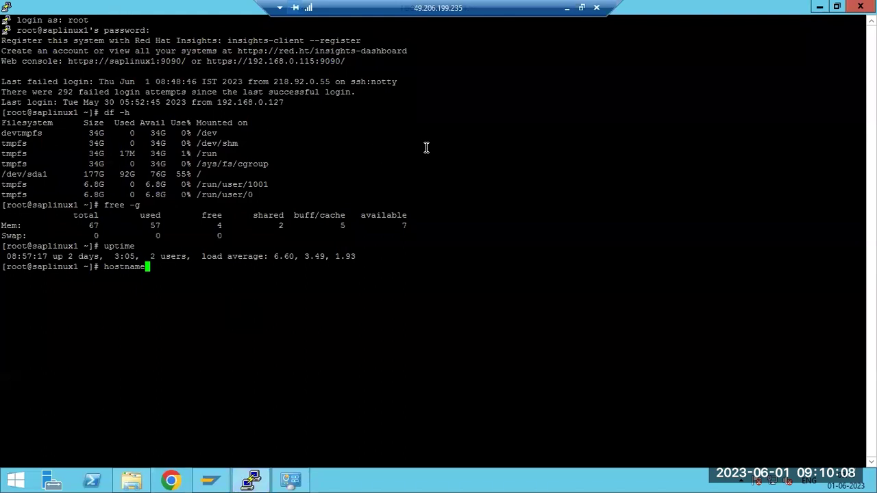
click(861, 6)
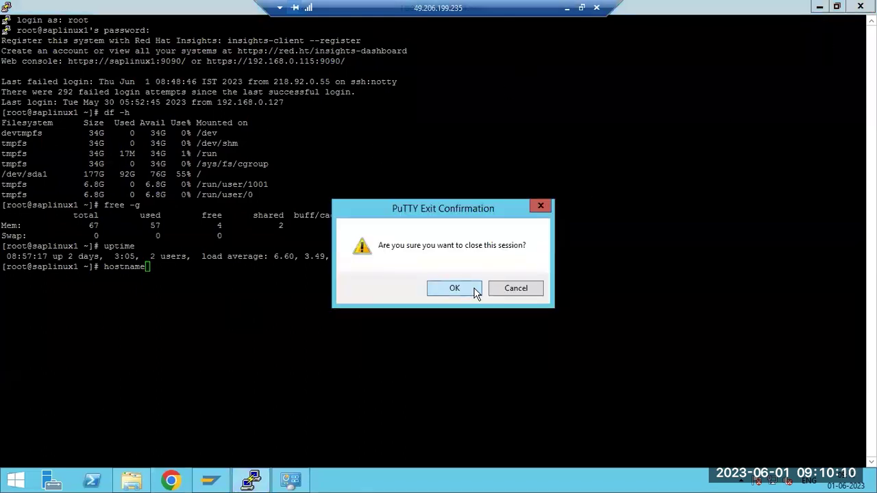
click(454, 288)
right_click(425, 484)
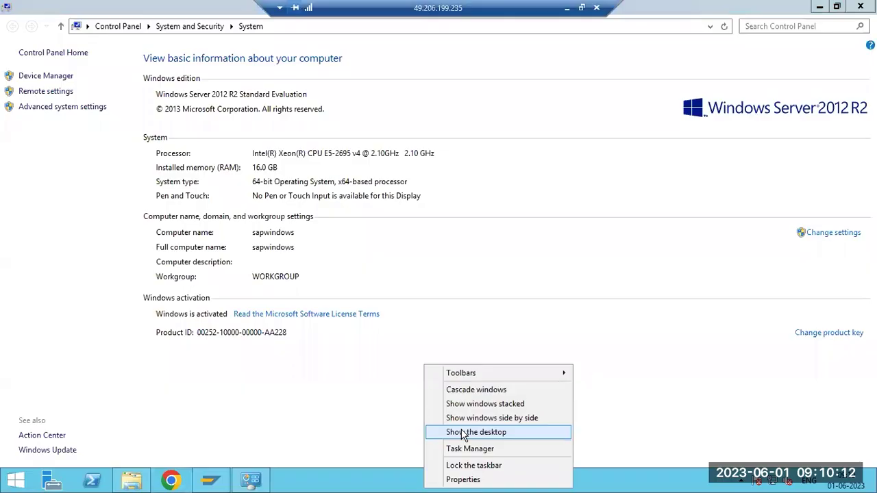
click(466, 433)
Connect PuTTY to saplinux1 as root, close the session, and minimize the remote desktop
double_click(24, 291)
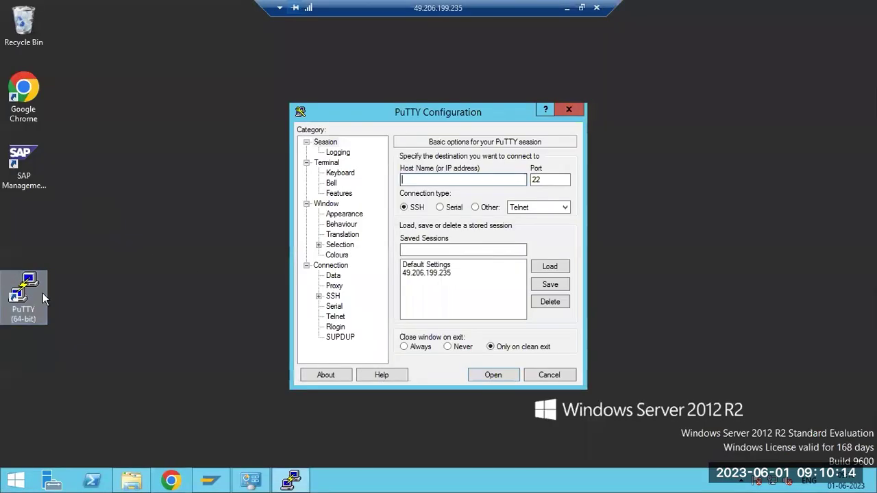
text(s)
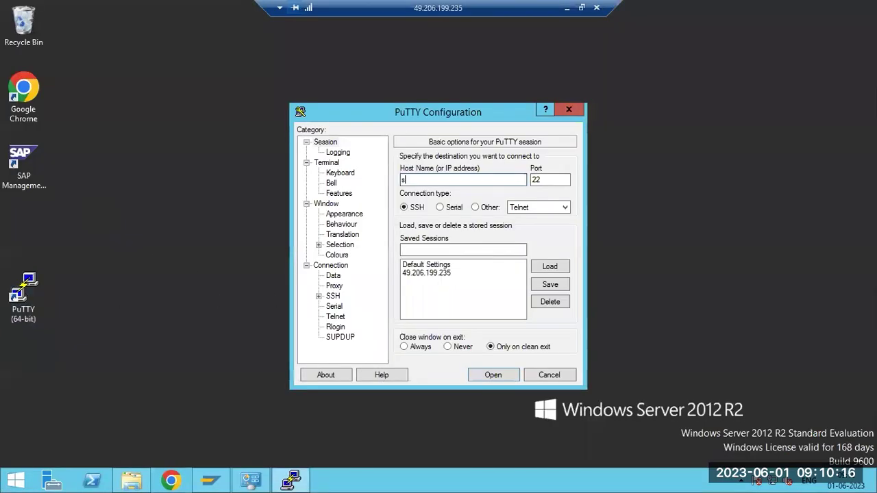
text(aplinux1)
key(Return)
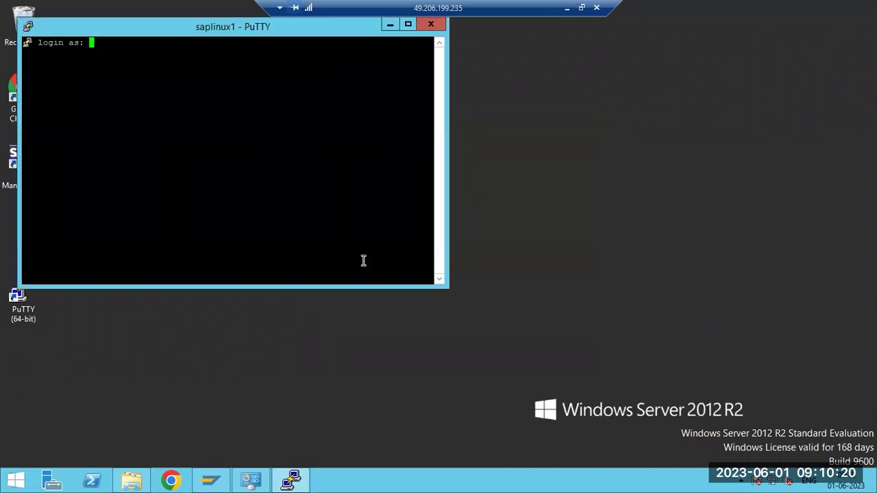
text(root)
key(Return)
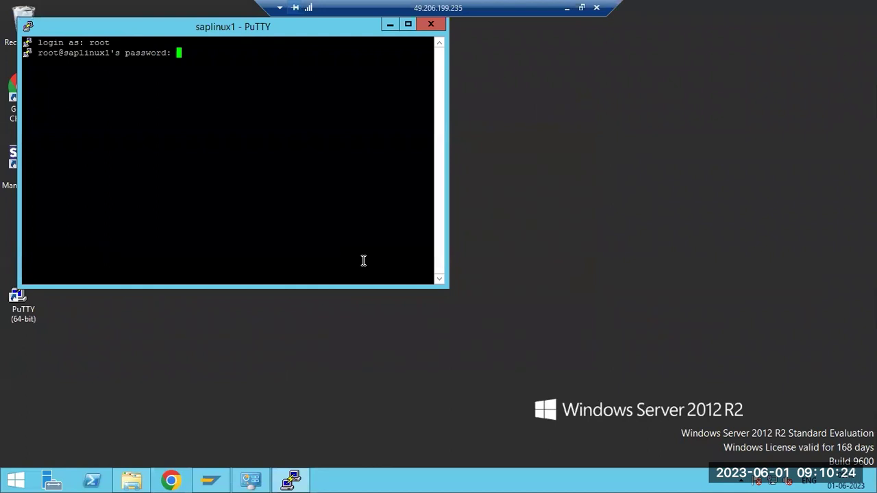
key(Return)
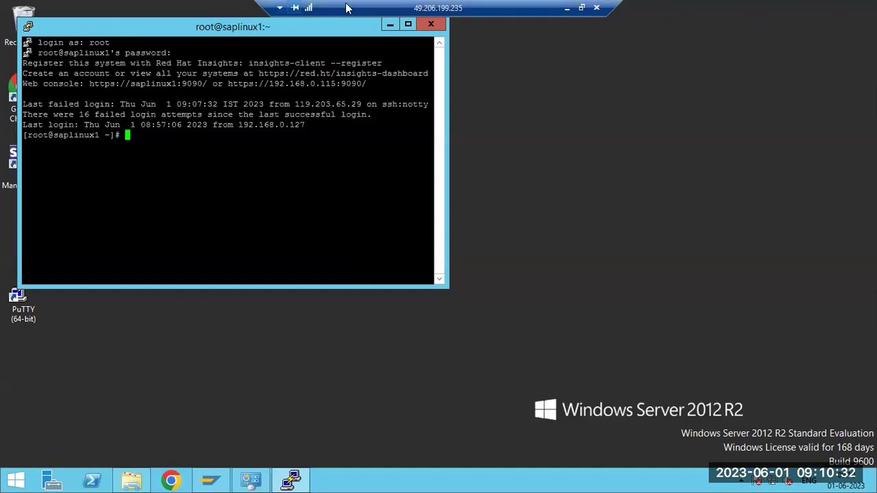
click(431, 24)
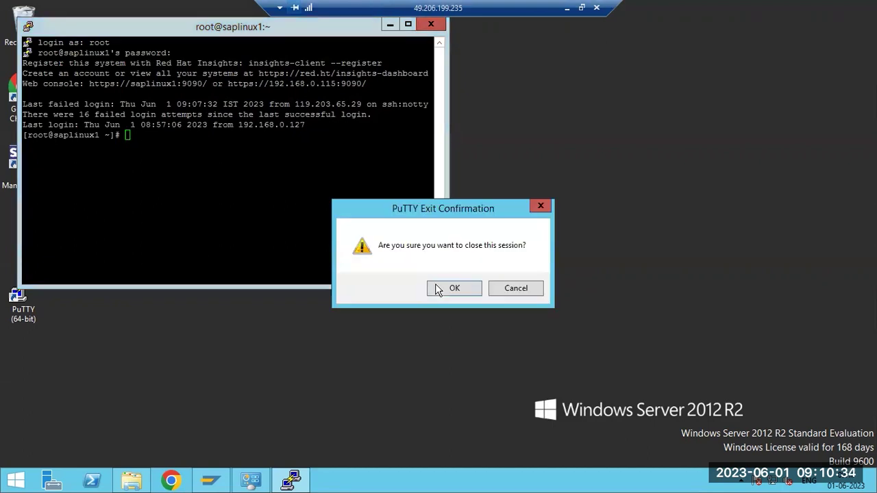
click(437, 287)
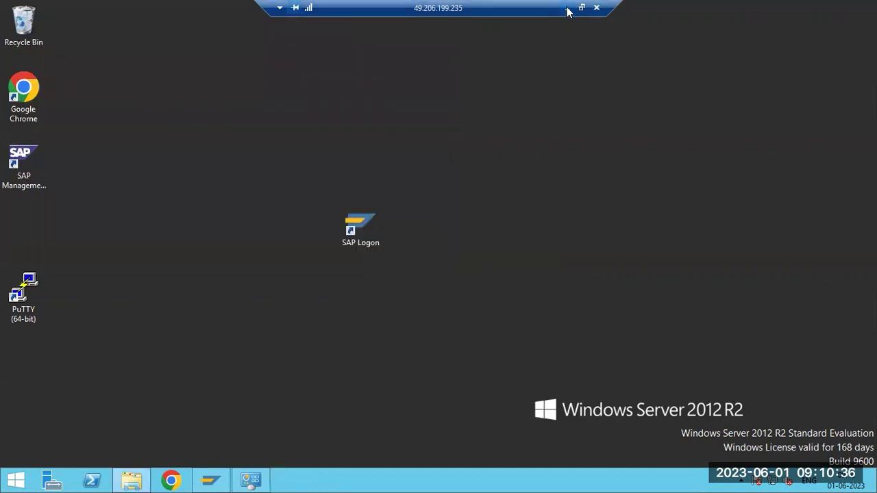
click(567, 8)
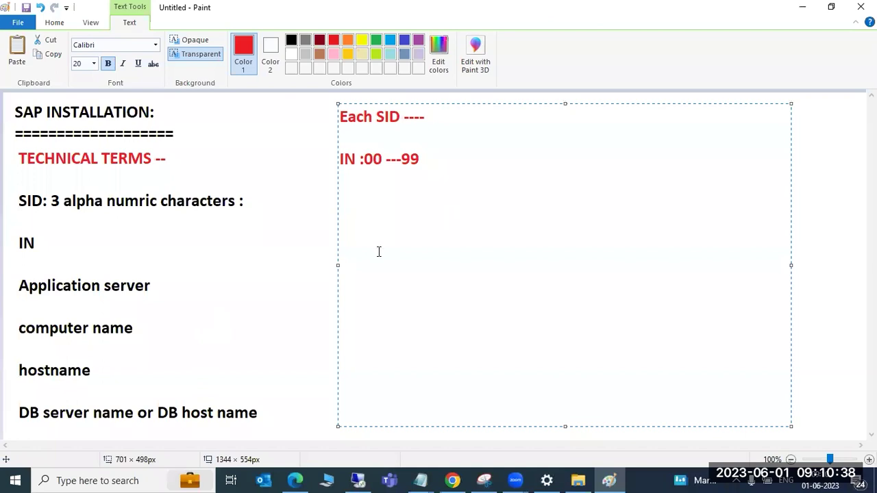
Draw a large red rounded rectangle on the right side of the canvas
click(250, 252)
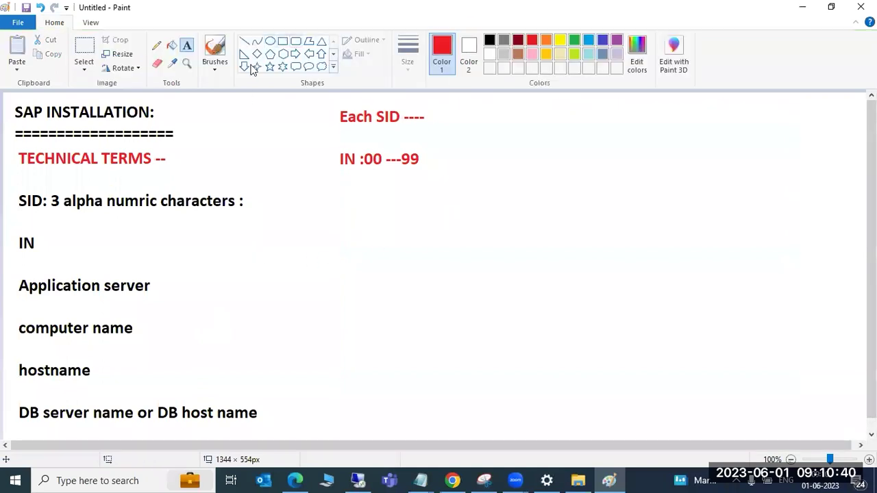
click(295, 41)
drag(503, 194, 761, 369)
click(685, 391)
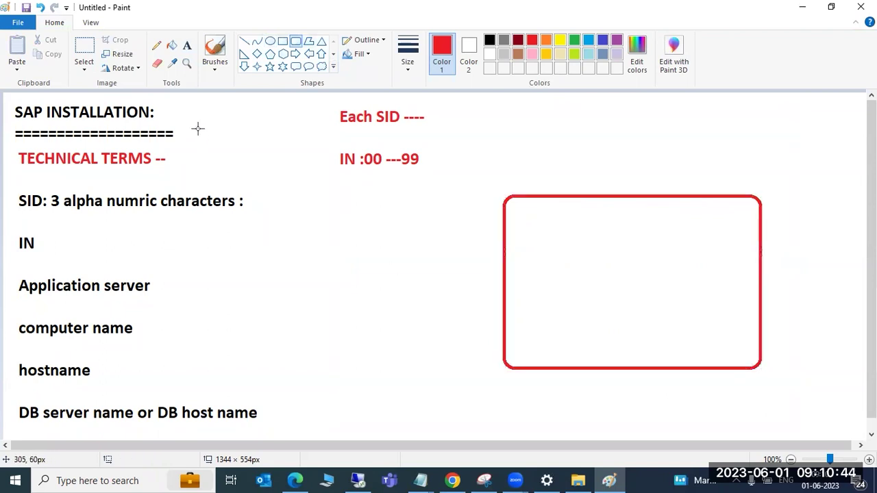
Label the box 'sapwindows' with text placed just below it
click(186, 45)
click(588, 374)
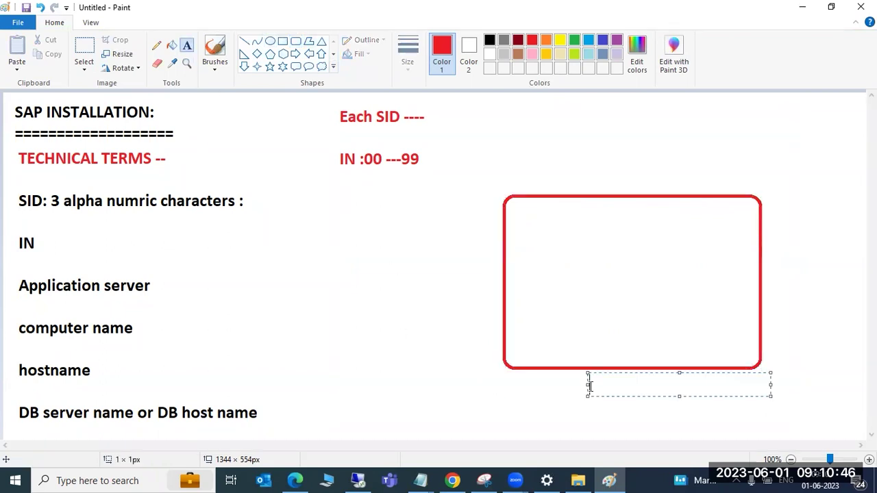
text(sapwindows)
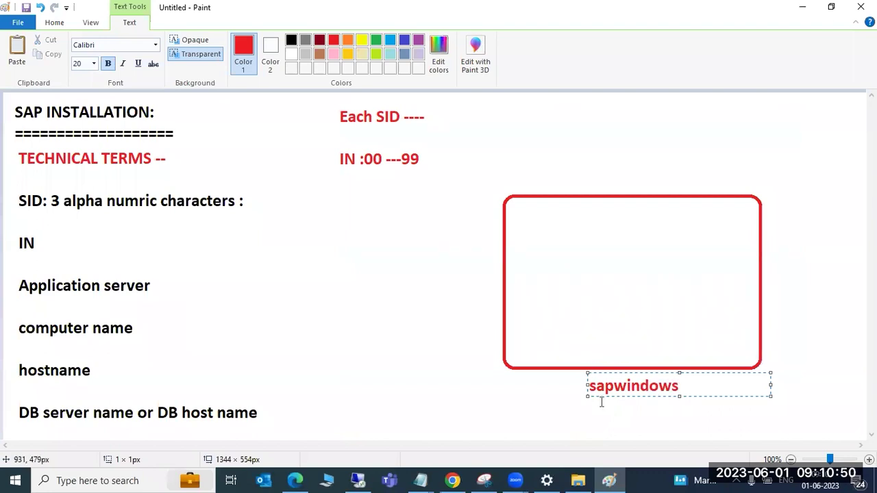
click(559, 394)
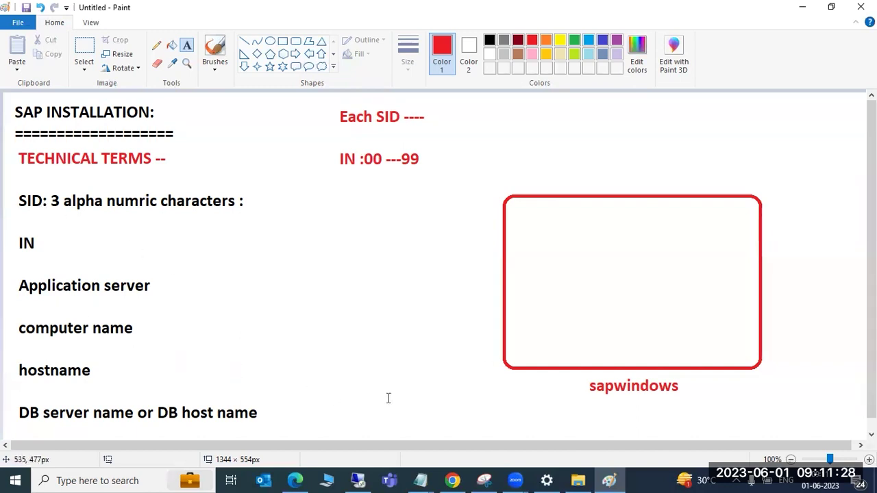
Draw two stacked small rounded boxes inside sapwindows and a red bar after 'computer name'
click(295, 41)
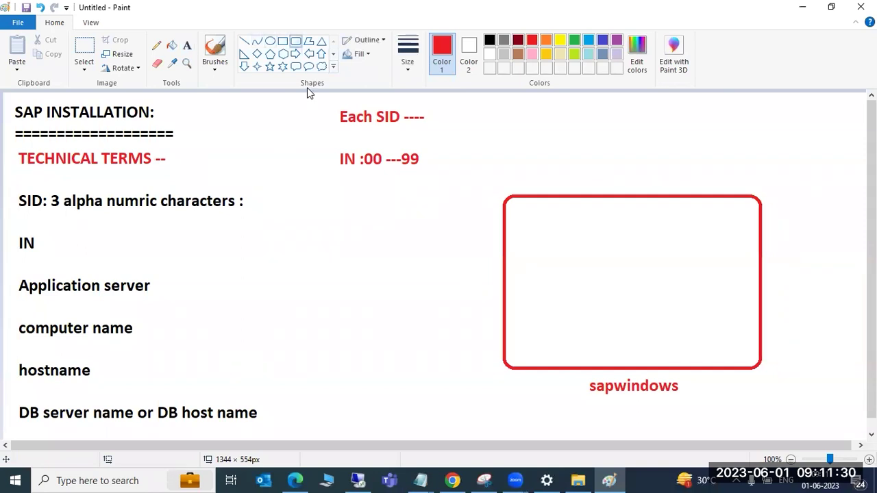
drag(550, 232, 643, 295)
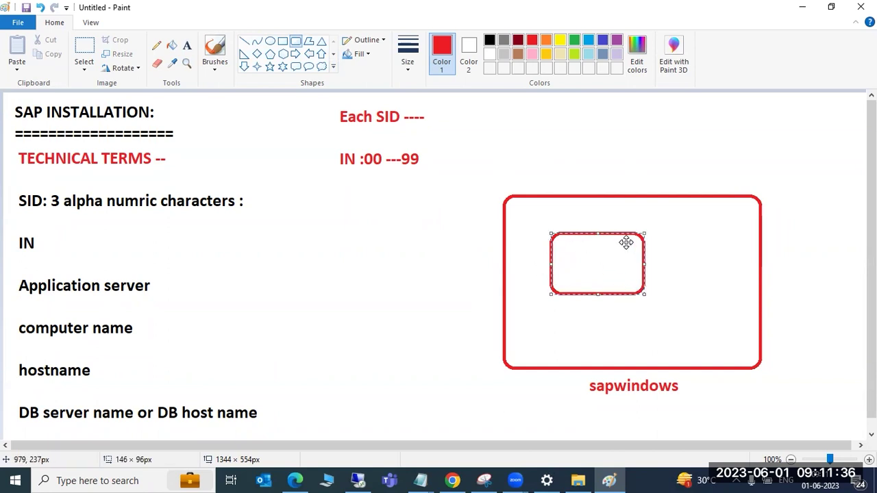
click(549, 307)
drag(549, 307, 648, 345)
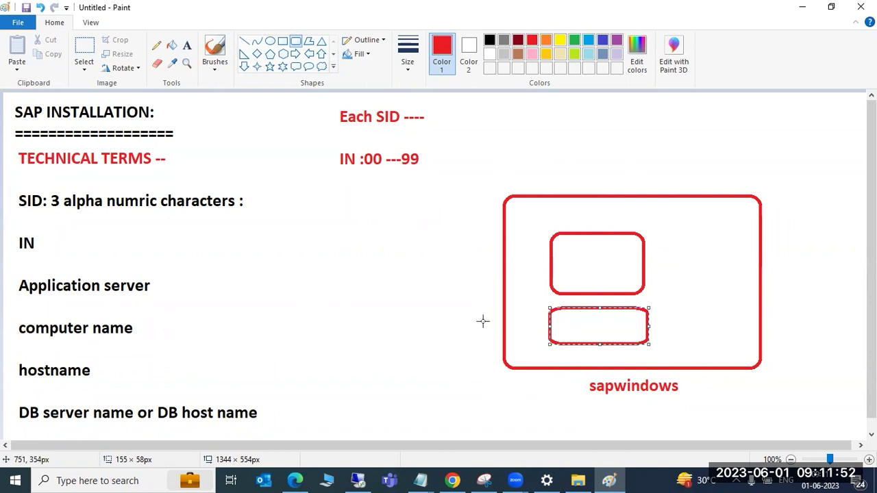
mouse_move(139, 328)
mouse_down()
mouse_move(335, 327)
mouse_move(528, 387)
mouse_move(405, 328)
mouse_up()
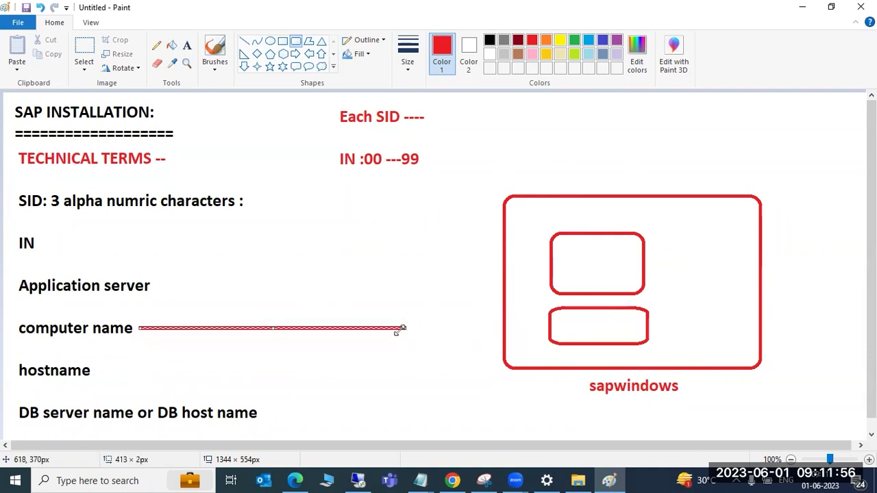
drag(309, 241, 305, 227)
Draw red lines joining computer name to sapwindows, marking hostname and DB host name, edging the left margin, underlining '3'
click(243, 42)
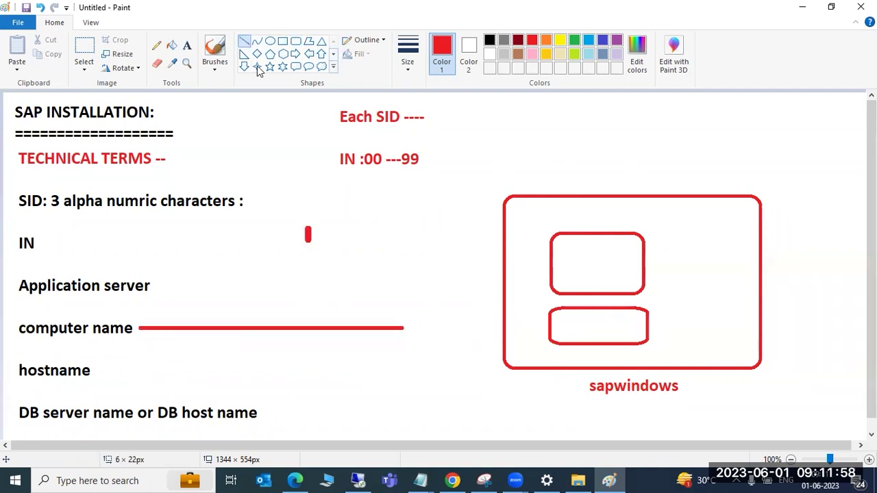
drag(403, 328, 591, 390)
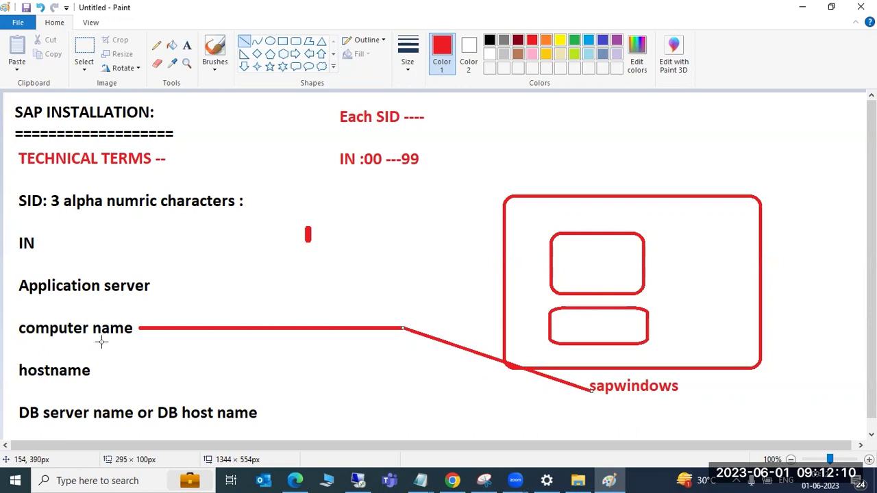
drag(102, 375, 102, 362)
drag(269, 403, 270, 427)
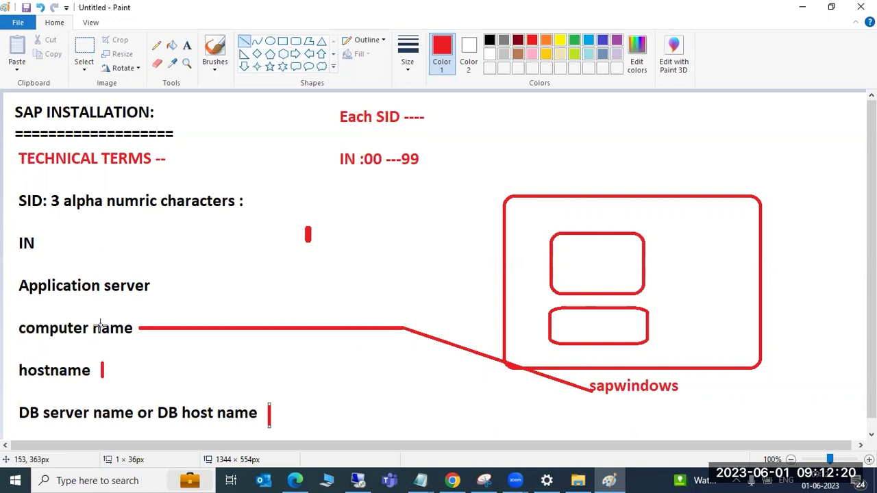
drag(7, 269, 6, 423)
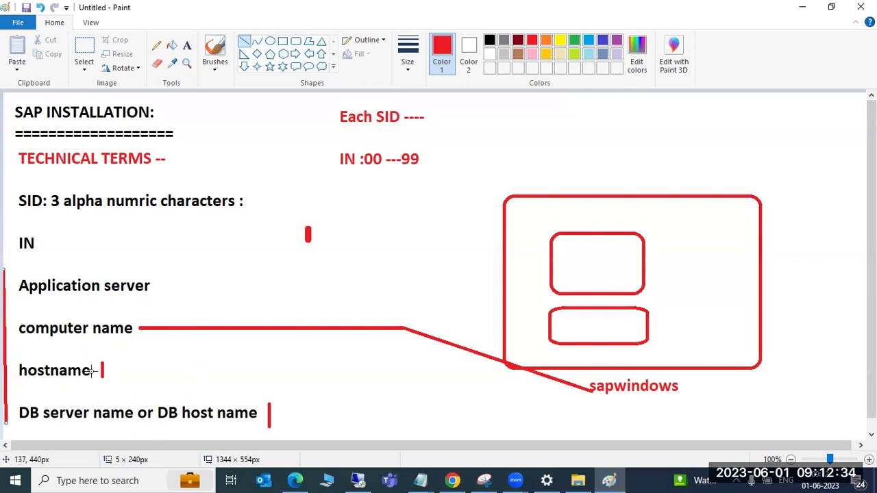
drag(45, 212, 68, 212)
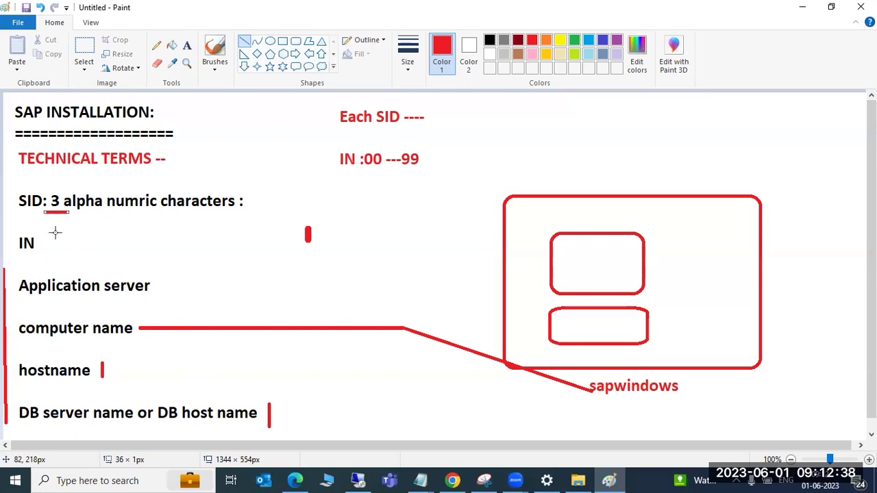
Draw red underlines under 'IN' and '00', a short dash in the upper inner box, and a margin mark beside SID
drag(23, 255, 44, 255)
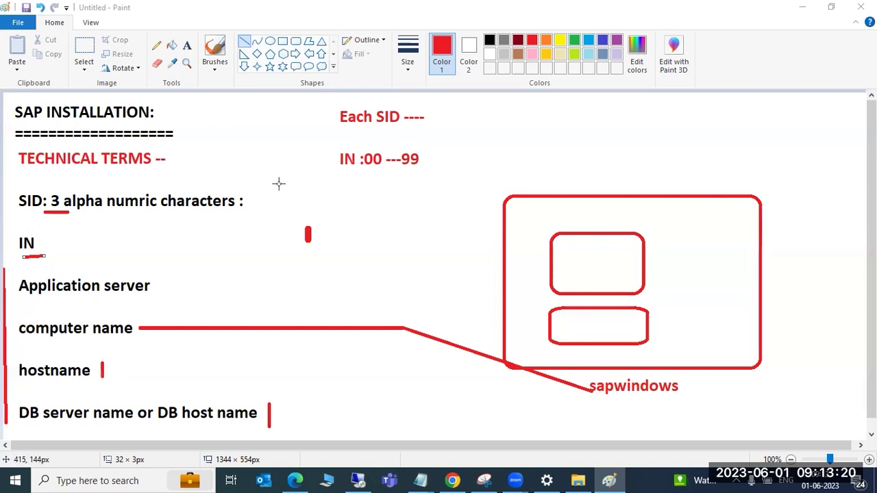
drag(364, 176, 381, 176)
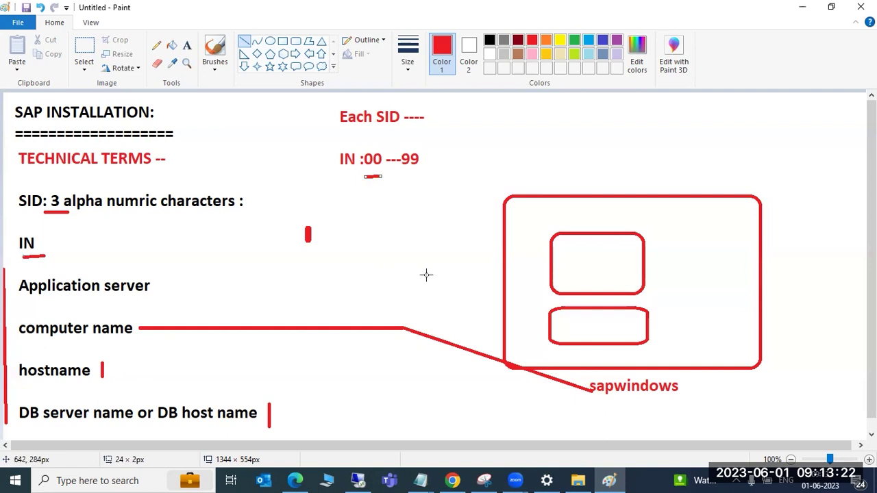
drag(574, 262, 595, 258)
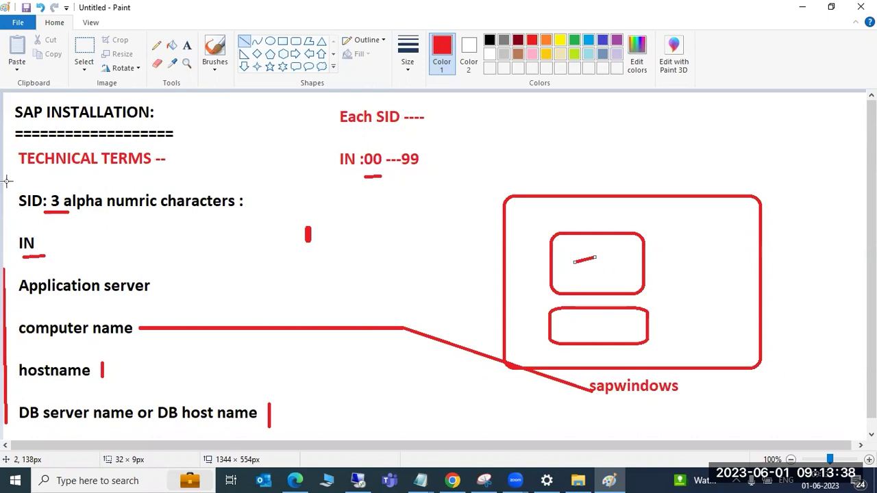
mouse_move(3, 183)
mouse_down()
mouse_move(15, 198)
mouse_move(6, 254)
mouse_up()
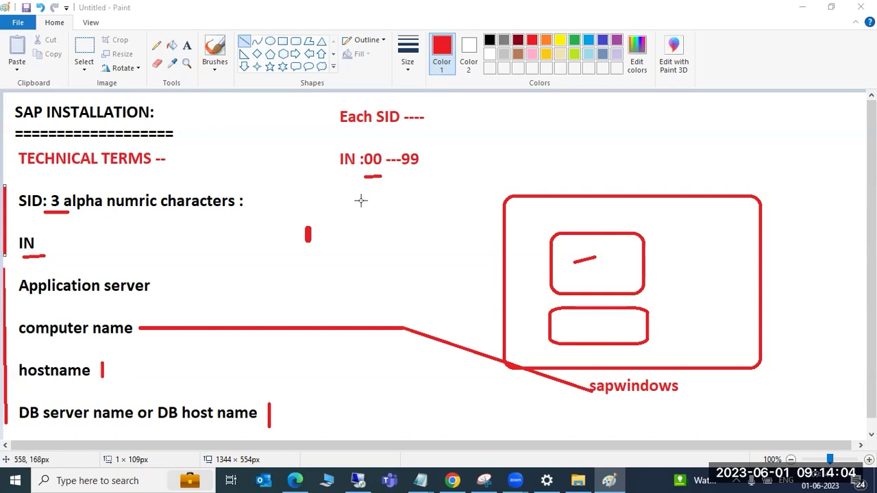
Undo the whole diagram, then add a top-left text box reading 'start SWPM tool ---'
key(ctrl+z)
key(ctrl+z)
key(ctrl+z)
key(ctrl+z)
key(ctrl+z)
key(ctrl+z)
key(ctrl+z)
key(ctrl+z)
key(ctrl+z)
key(ctrl+z)
key(ctrl+z)
key(ctrl+z)
key(ctrl+z)
key(ctrl+z)
key(ctrl+z)
key(ctrl+z)
key(ctrl+z)
key(ctrl+z)
key(ctrl+z)
key(ctrl+z)
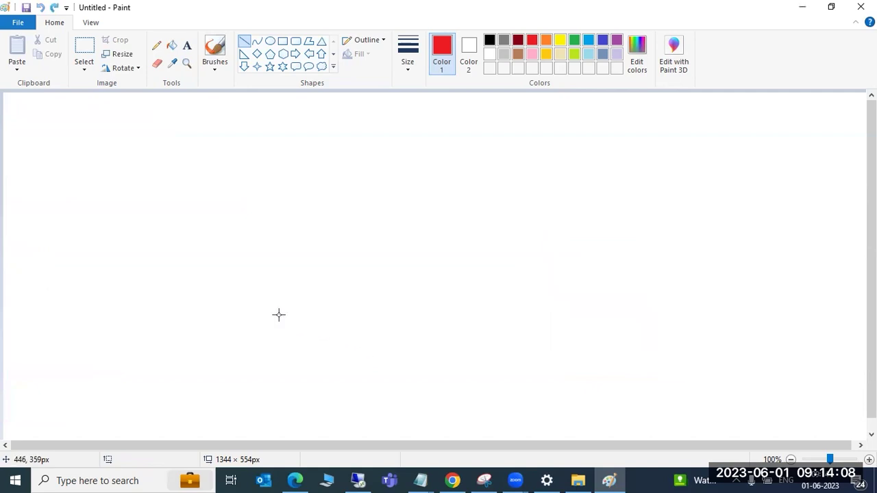
click(186, 45)
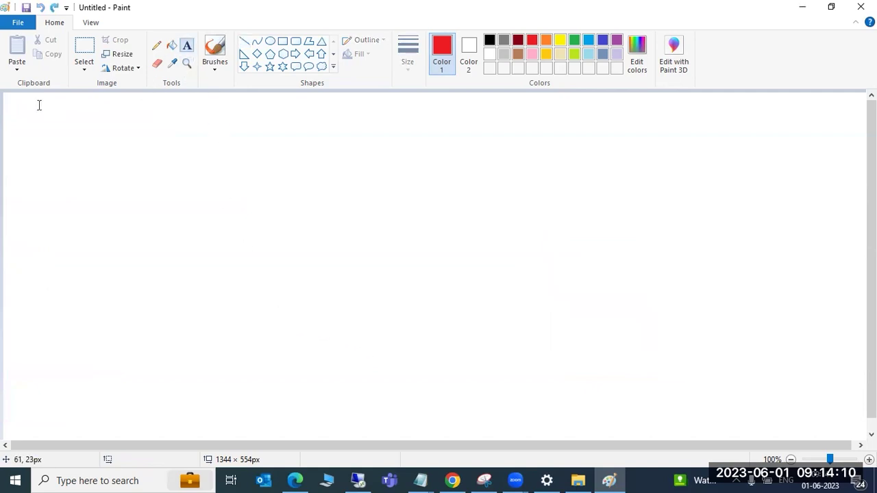
drag(19, 103, 301, 432)
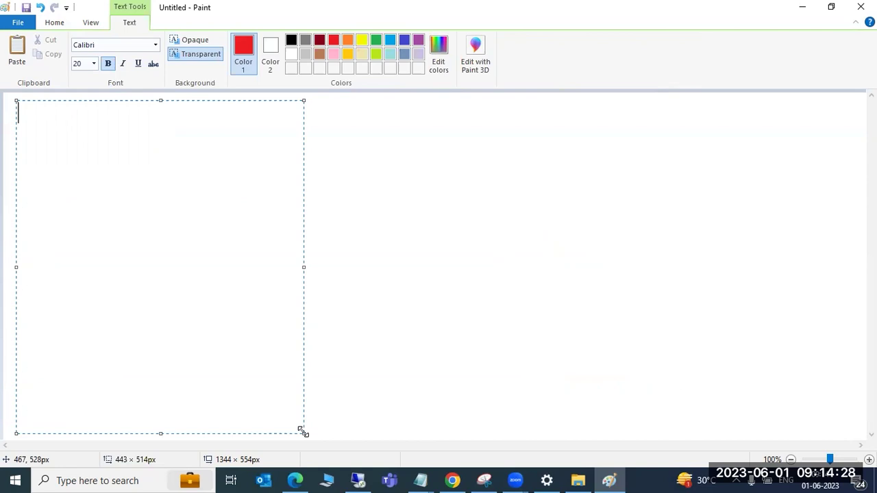
text(start SWPM t)
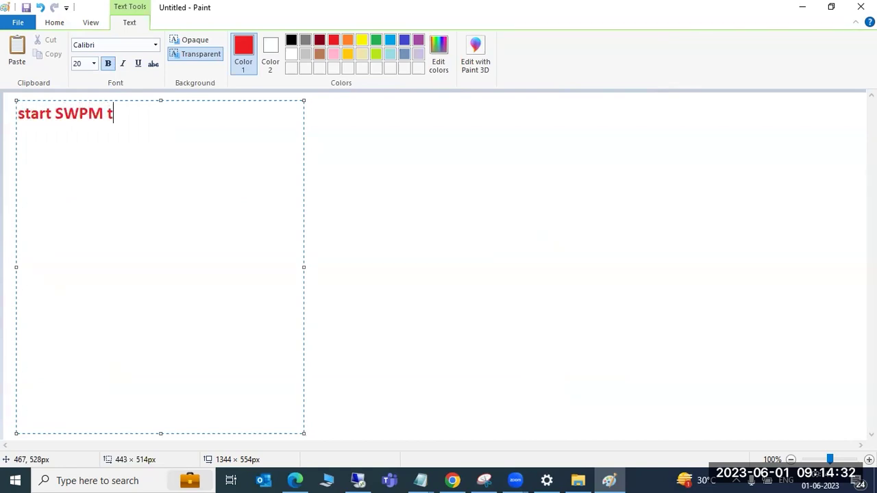
text(ool ---)
On the remote server, browse to E:\SAPSOFTWARES\swpm and launch sapinst
click(351, 478)
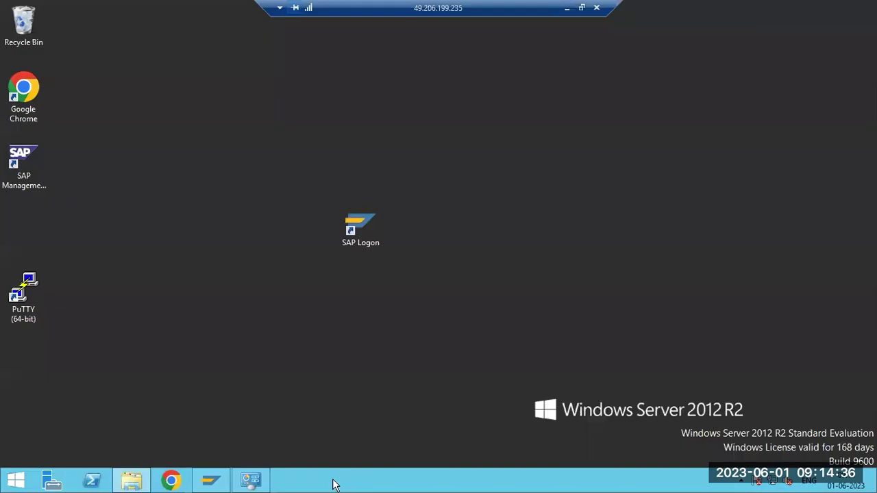
click(132, 483)
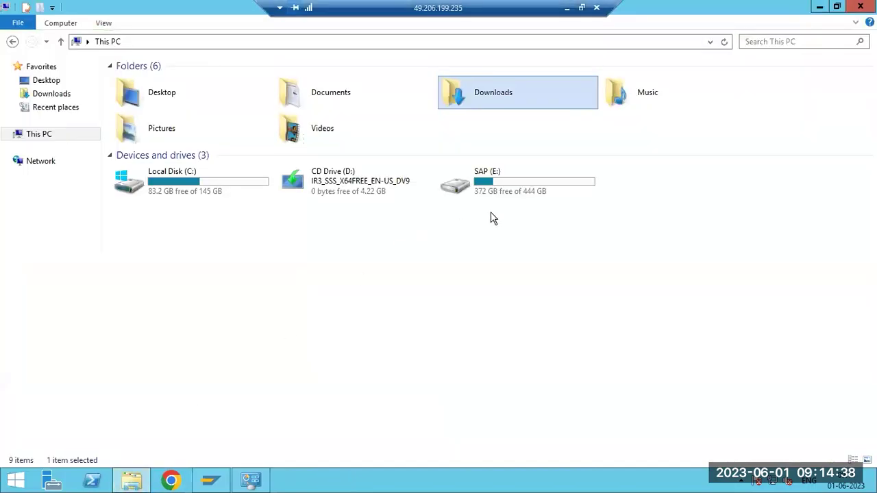
click(510, 188)
double_click(509, 189)
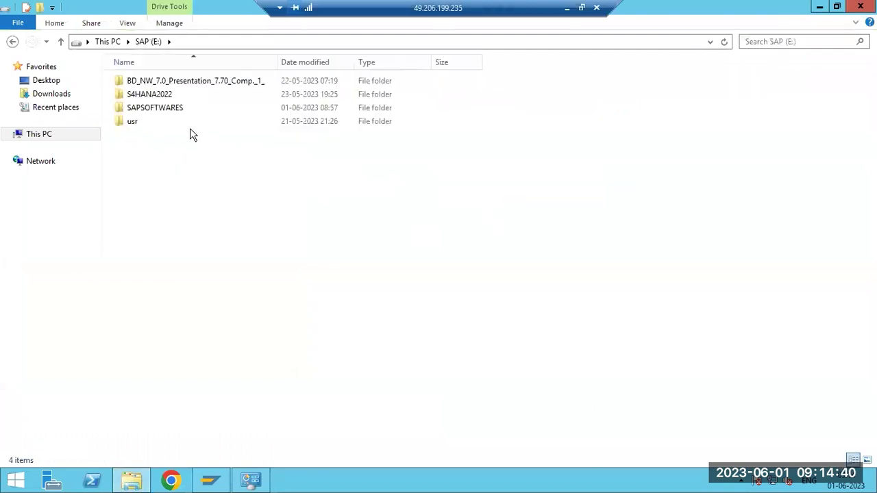
double_click(164, 110)
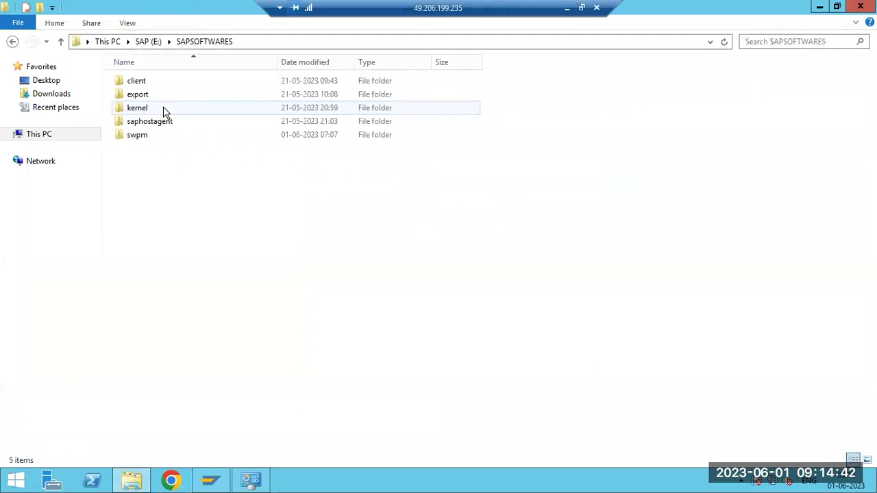
double_click(147, 136)
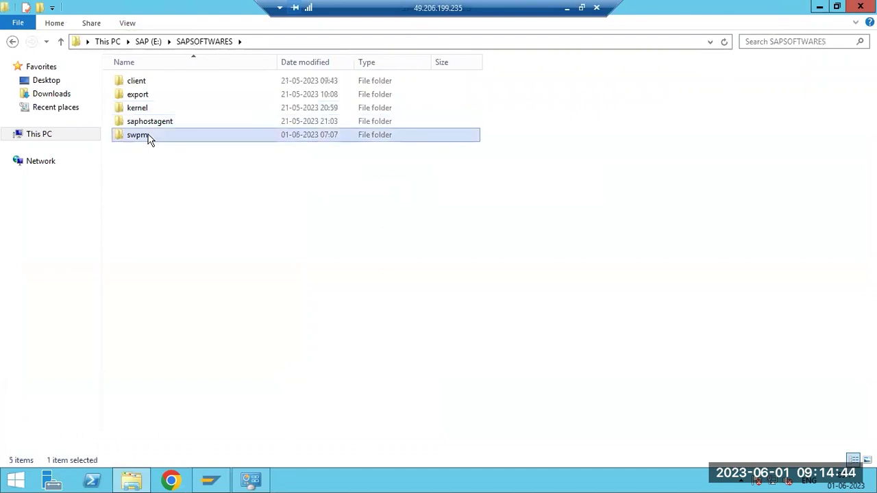
scroll(161, 329, down, 5)
scroll(162, 392, down, 1)
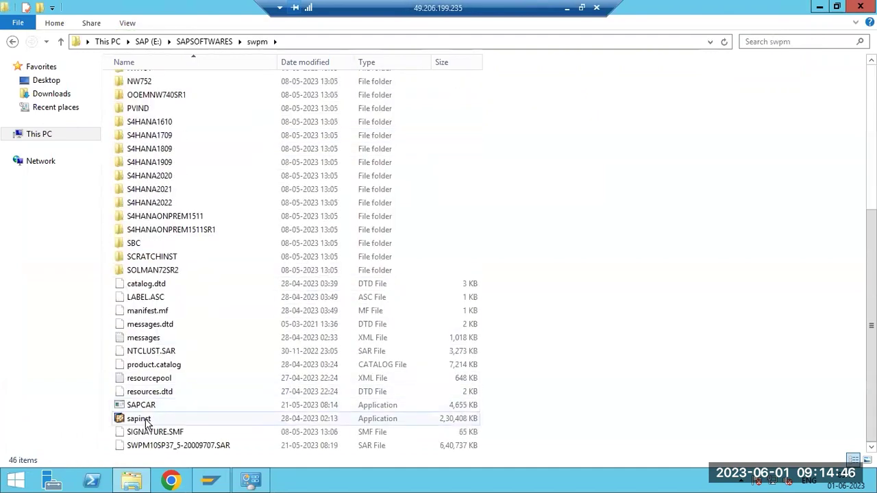
double_click(143, 423)
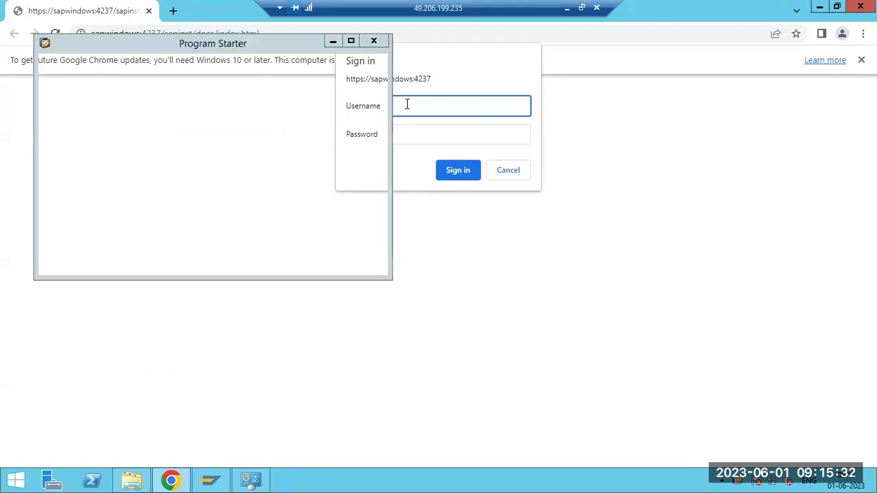
Minimize the Program Starter window and sign in with the administrator username and password
text(A)
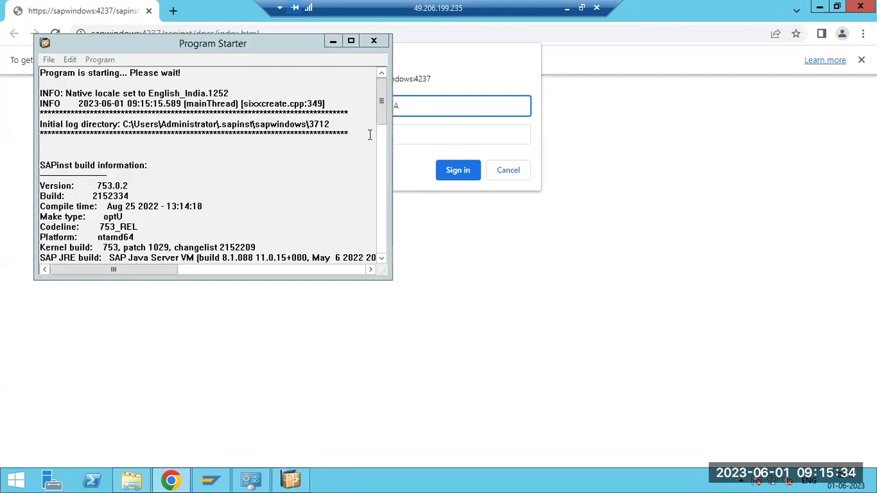
click(381, 171)
click(379, 178)
drag(382, 194, 381, 249)
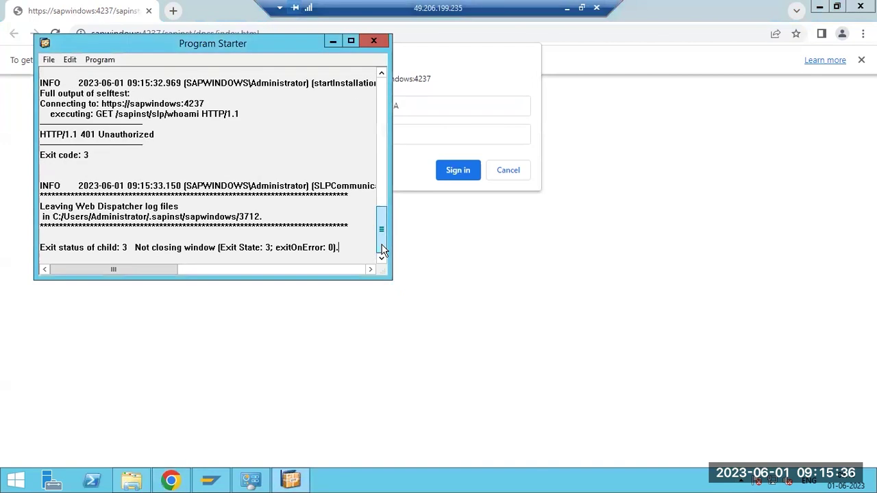
click(333, 40)
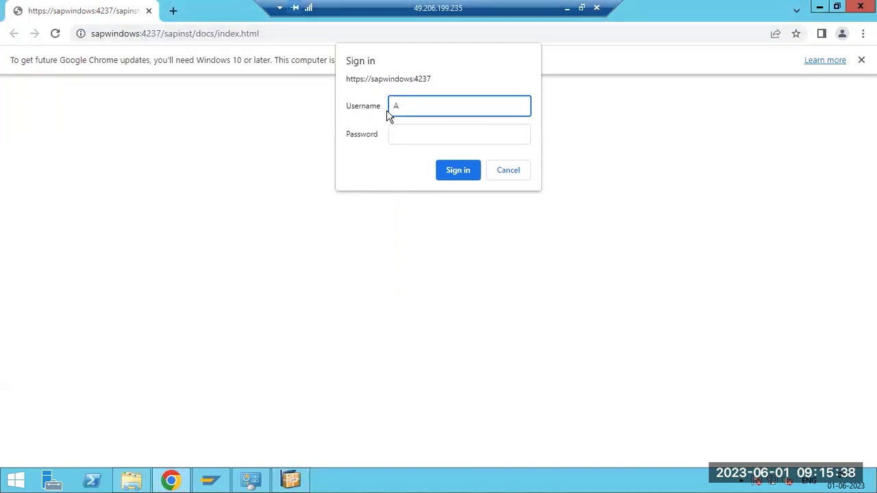
text(inistrator)
key(Tab)
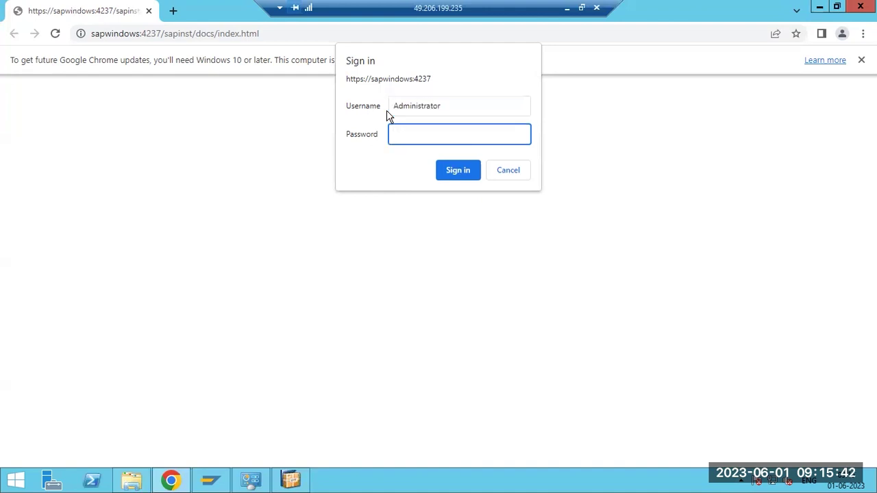
text(••••••••••)
key(Return)
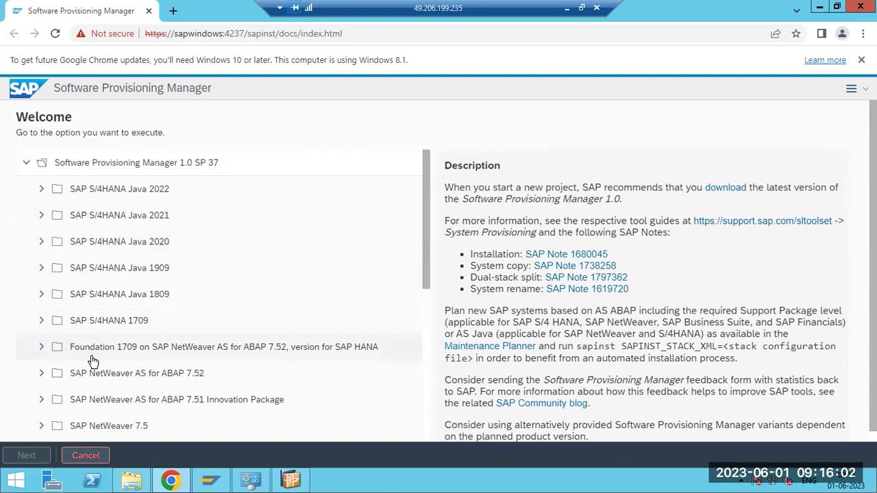
Expand SAP Business Suite 7i 2016 to reveal its five EHP options
scroll(93, 361, down, 5)
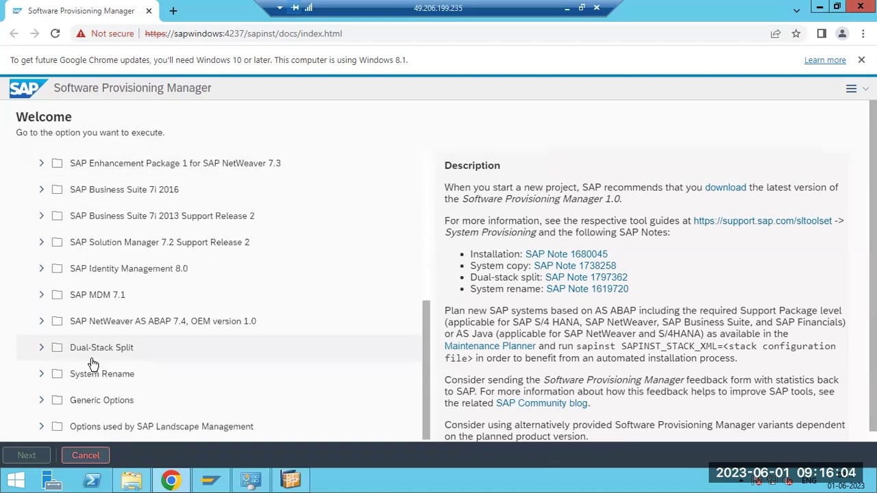
scroll(93, 362, up, 1)
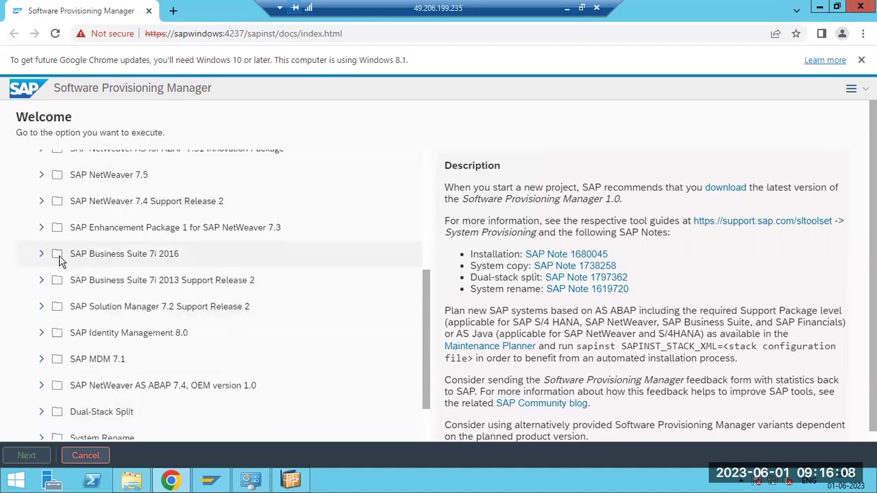
click(42, 254)
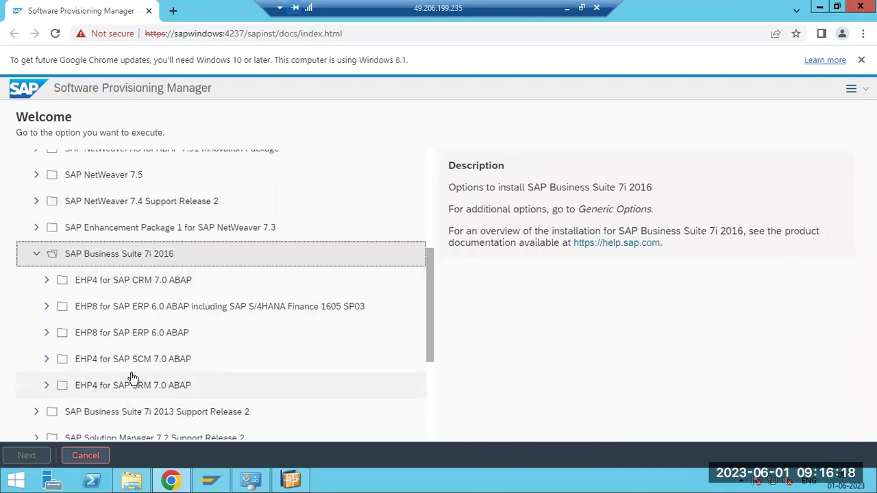
scroll(132, 377, down, 3)
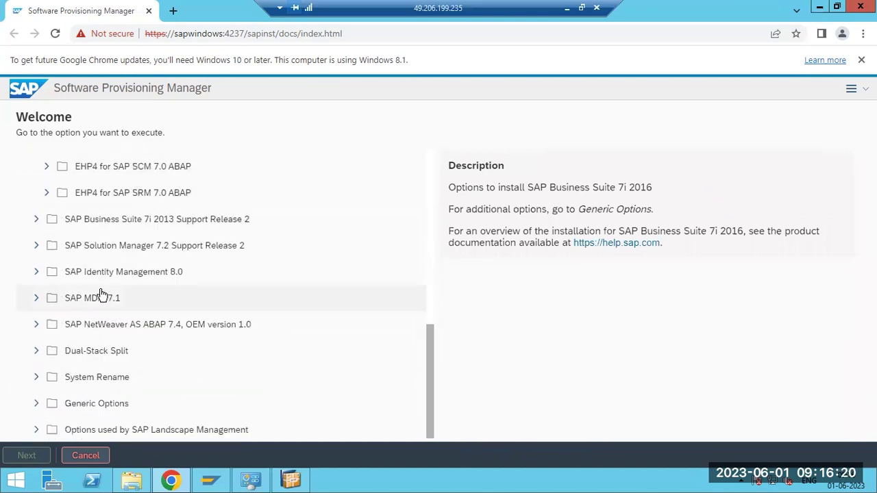
scroll(101, 295, down, 1)
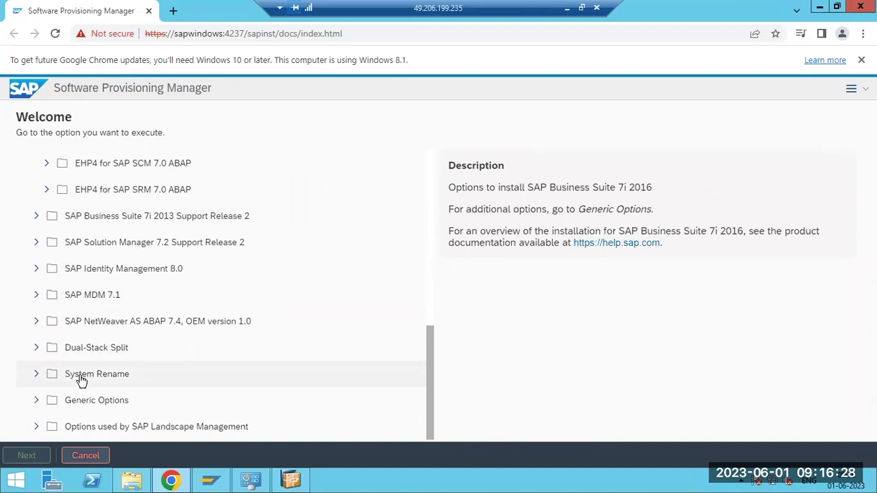
scroll(82, 380, up, 10)
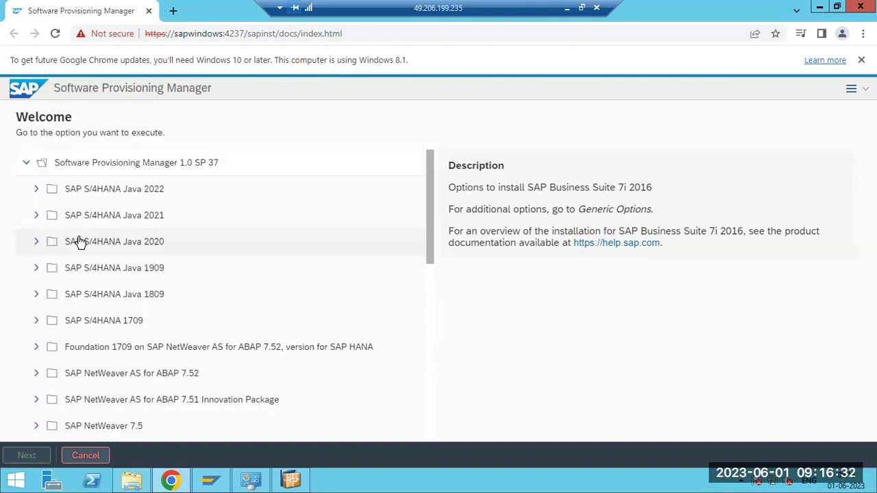
Glance at the Paint notes, then open the server's Downloads folder in File Explorer
click(566, 8)
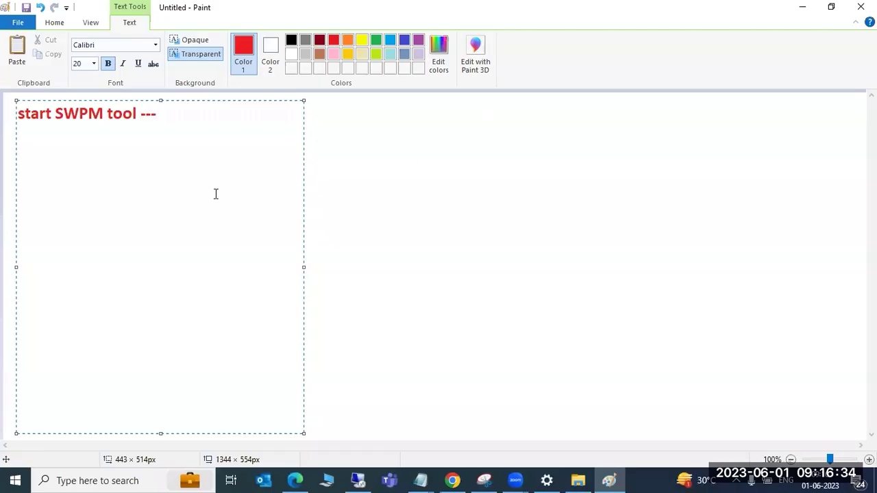
click(358, 480)
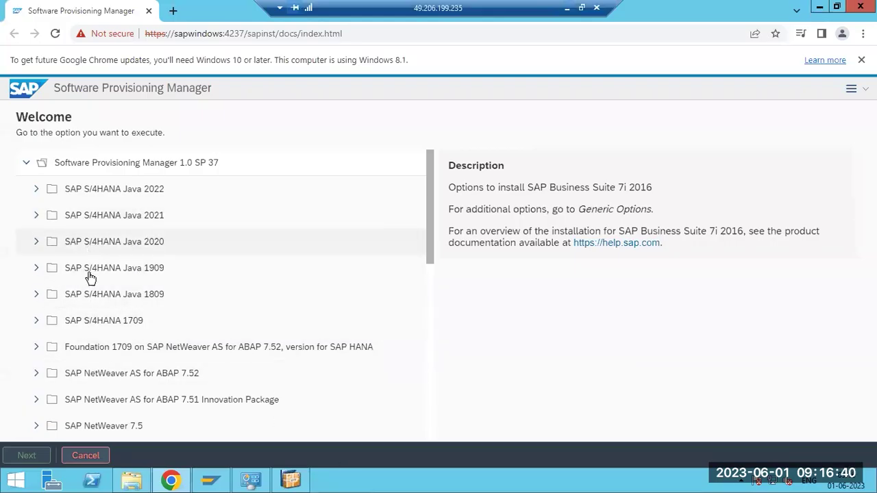
scroll(89, 279, down, 3)
scroll(88, 287, up, 3)
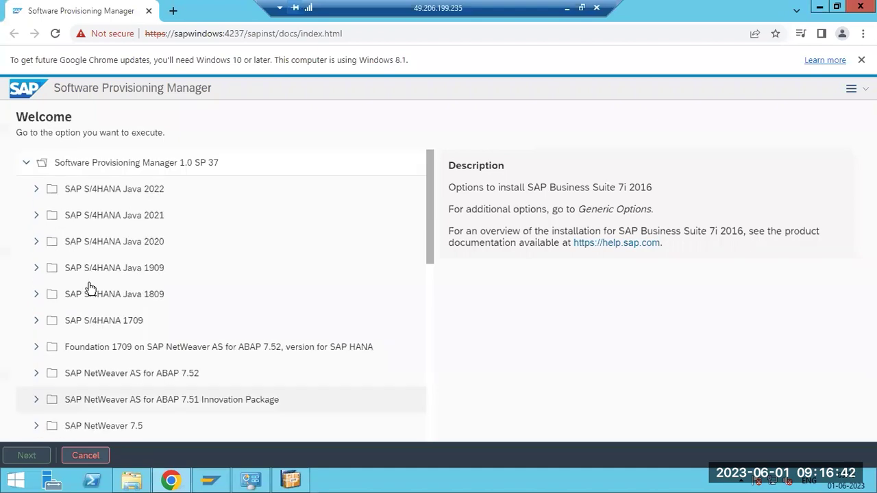
scroll(91, 290, down, 5)
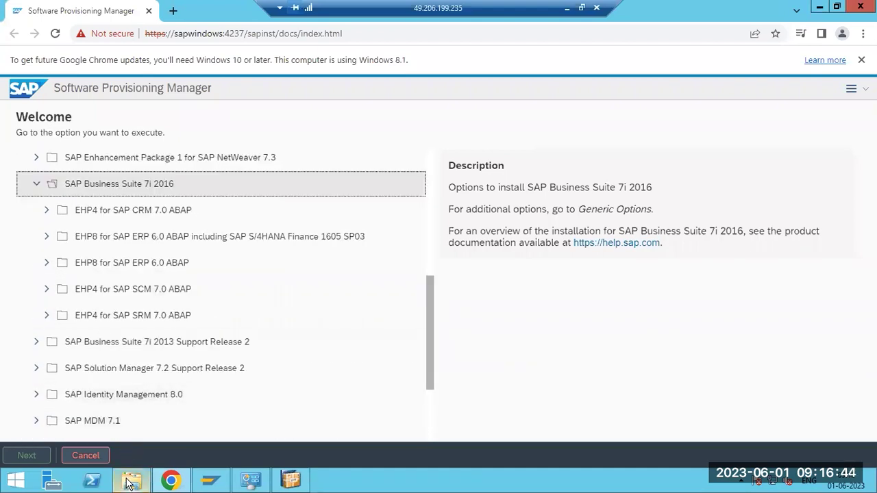
click(130, 481)
click(46, 97)
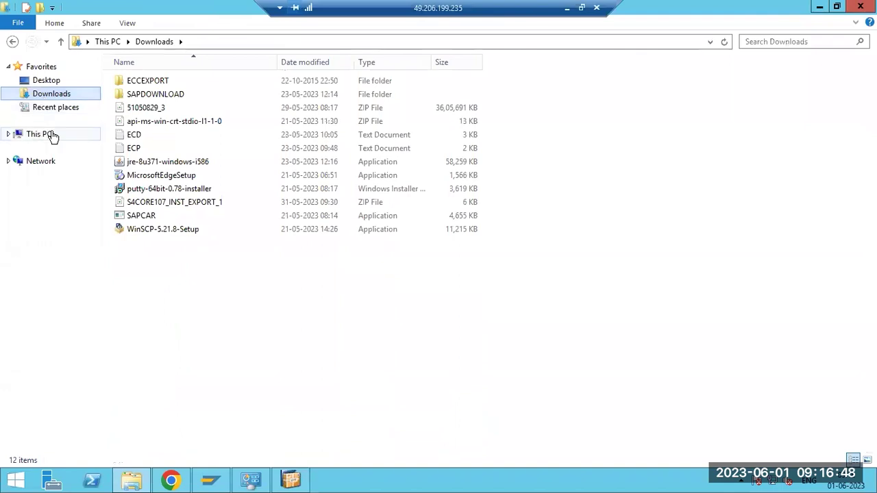
View the drives under This PC, then switch back to the installer page in Chrome
click(33, 134)
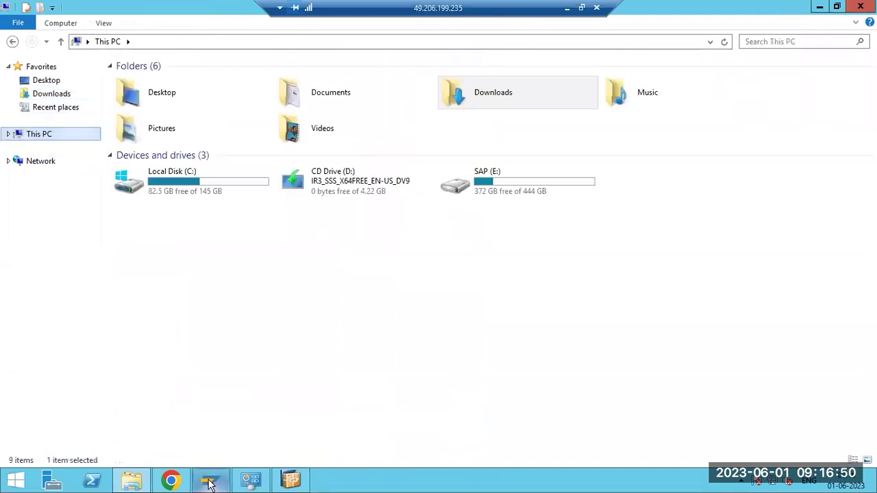
click(172, 481)
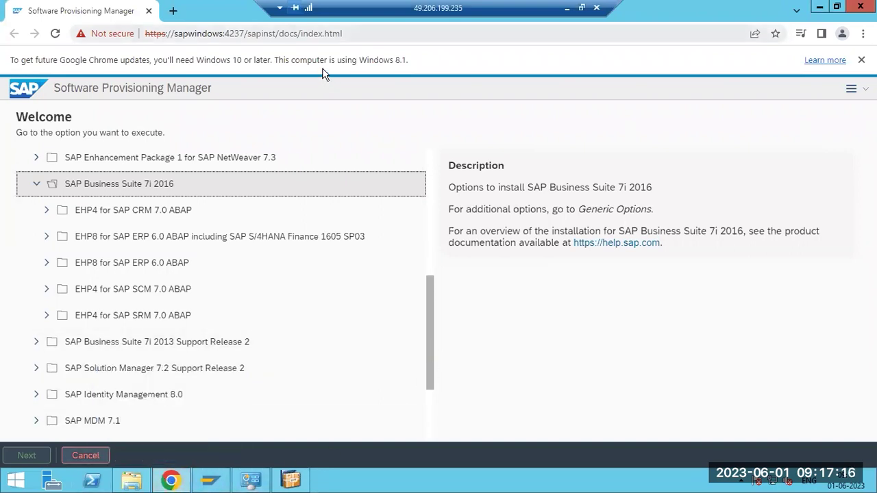
Highlight https, the host sapwindows, and the port 4237 in the installer's address bar
key(ctrl+l)
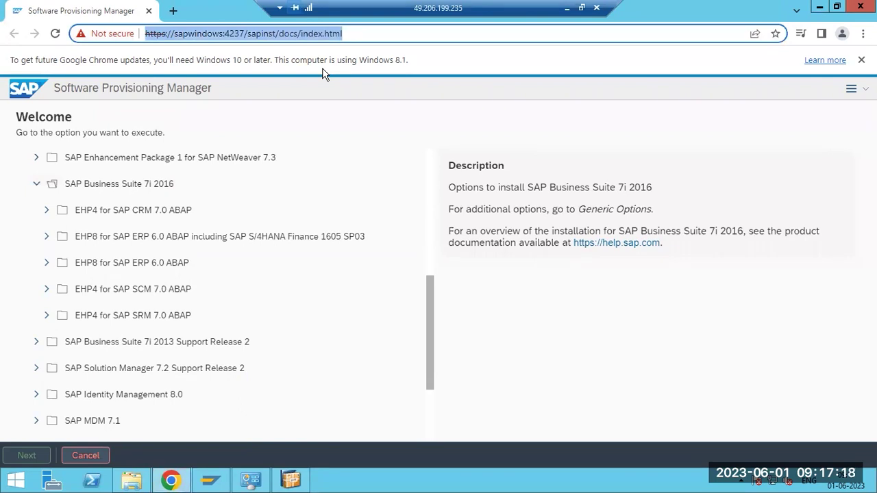
key(Home)
key(Right)
key(Right)
key(Right)
key(Right)
key(Right)
key(shift+Left)
key(shift+Left)
key(shift+Left)
key(shift+Left)
key(shift+Left)
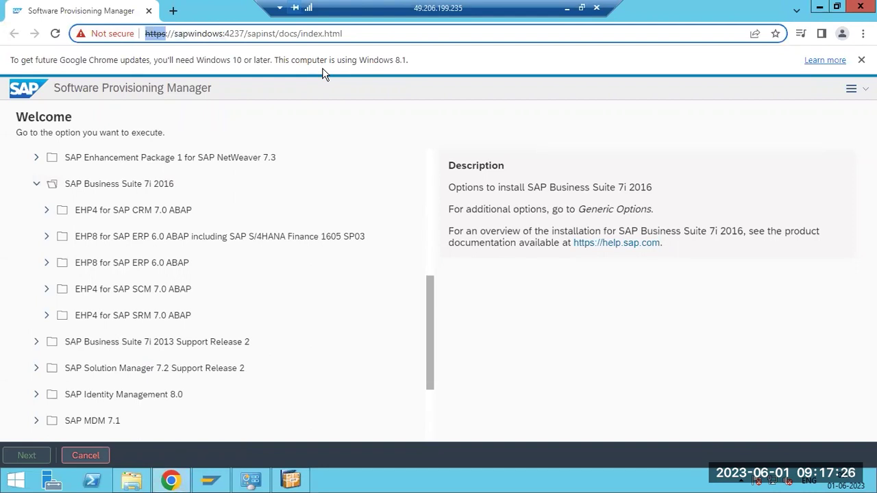
key(Right)
key(Right)
key(Right)
key(Right)
key(shift+Right)
key(shift+Right)
key(shift+Right)
key(shift+Right)
key(shift+Right)
key(shift+Right)
key(shift+Right)
key(shift+Right)
key(shift+Right)
key(shift+Right)
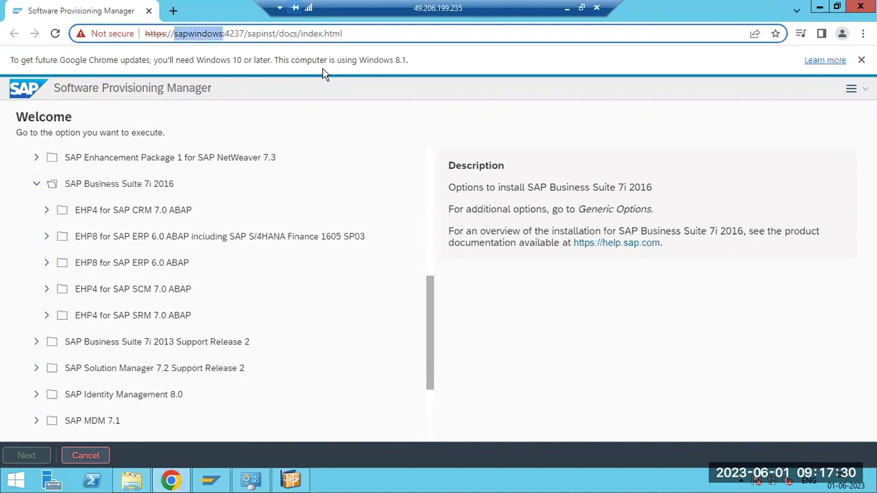
key(Right)
key(Right)
key(shift+Right)
key(shift+Right)
key(shift+Right)
key(shift+Right)
key(shift+Right)
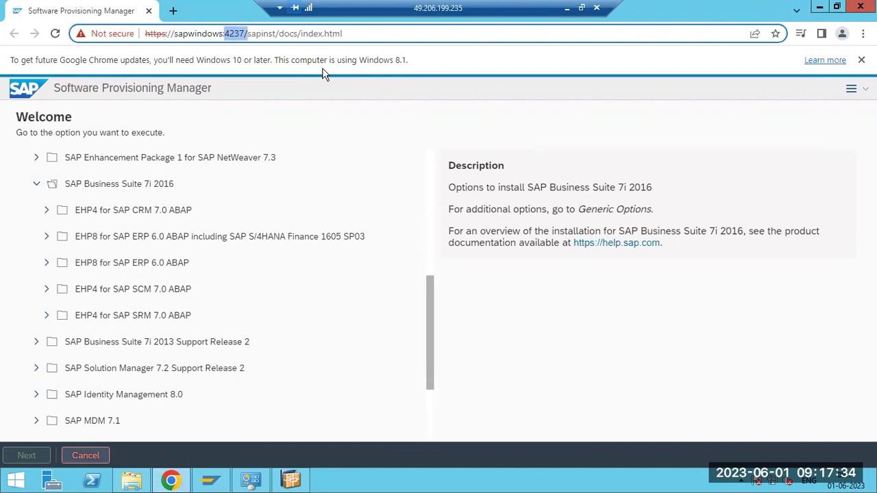
In Paint, add a red text box below the heading reading 'PORT for SWPM 4237'
click(566, 7)
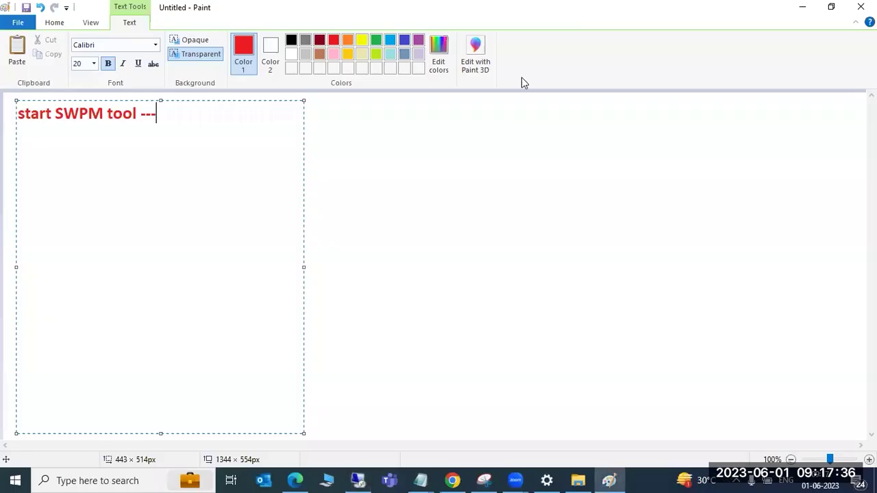
click(346, 193)
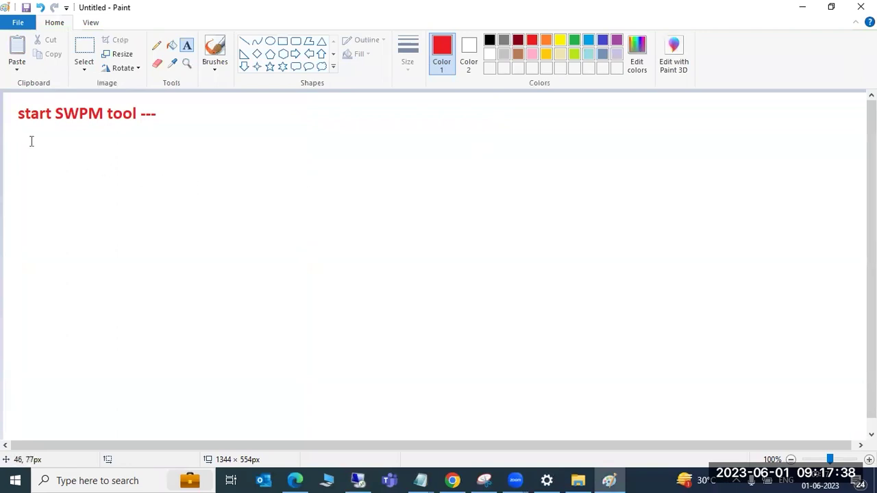
drag(19, 135, 442, 426)
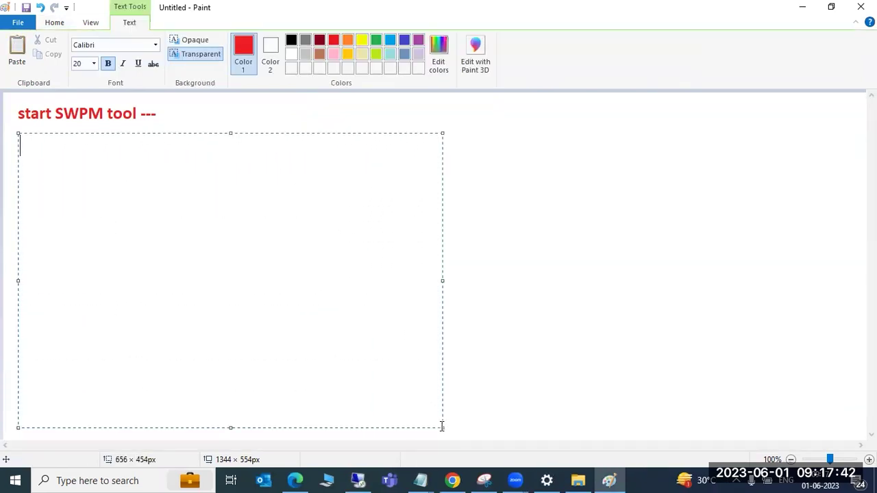
text(PORT )
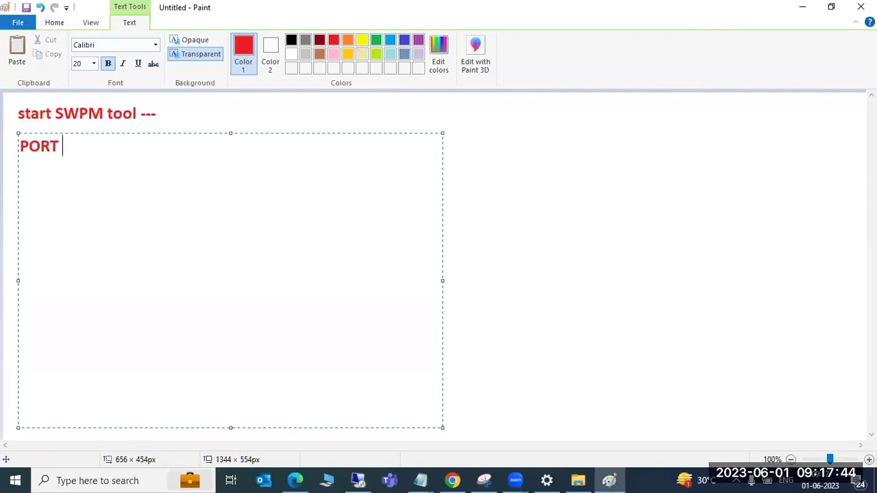
text(for SWPM)
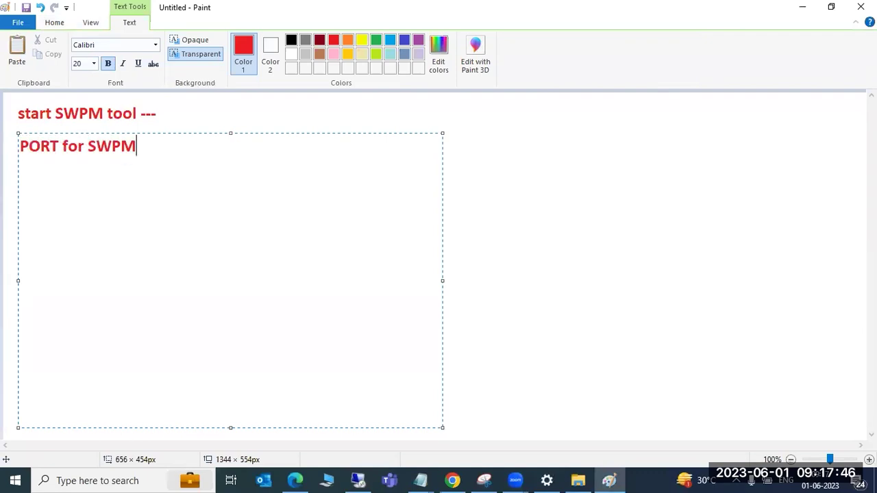
text( 4237)
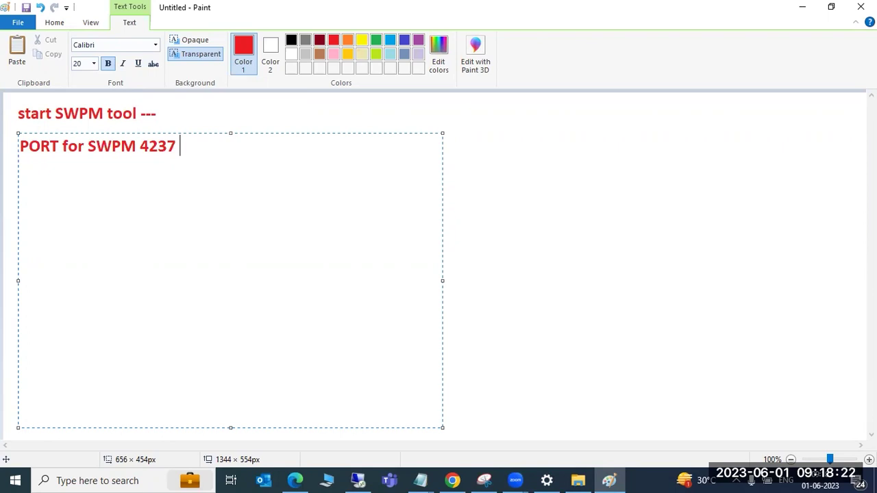
key(BackSpace)
key(shift+Left)
key(shift+Left)
key(shift+Left)
key(shift+Left)
key(shift+Left)
key(shift+Left)
key(shift+Left)
key(shift+Left)
key(shift+Left)
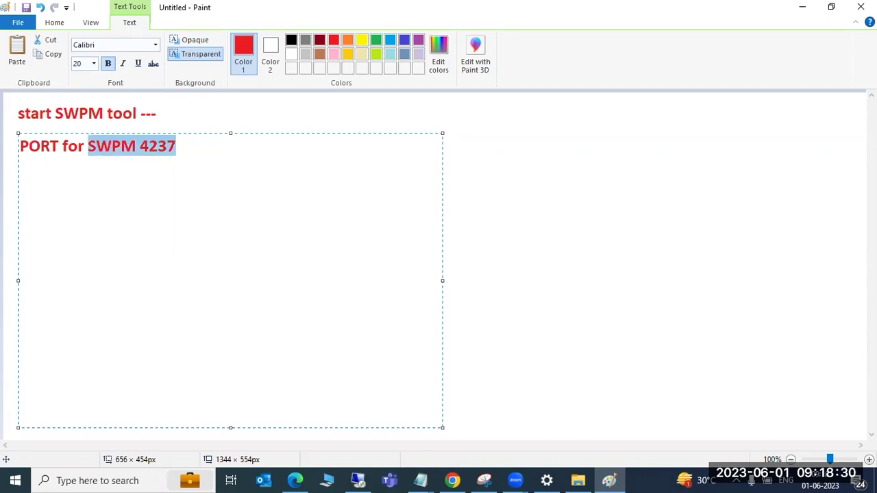
key(shift+Right)
key(shift+Right)
key(shift+Right)
key(shift+Right)
key(shift+Right)
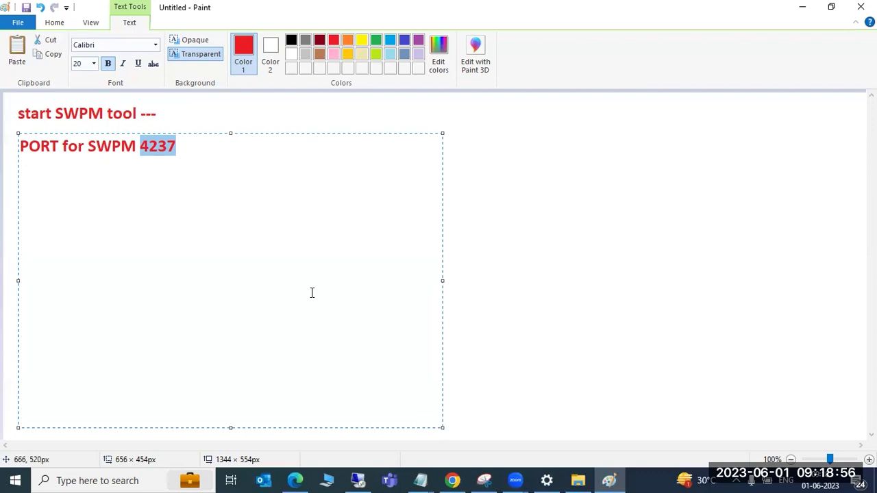
click(221, 149)
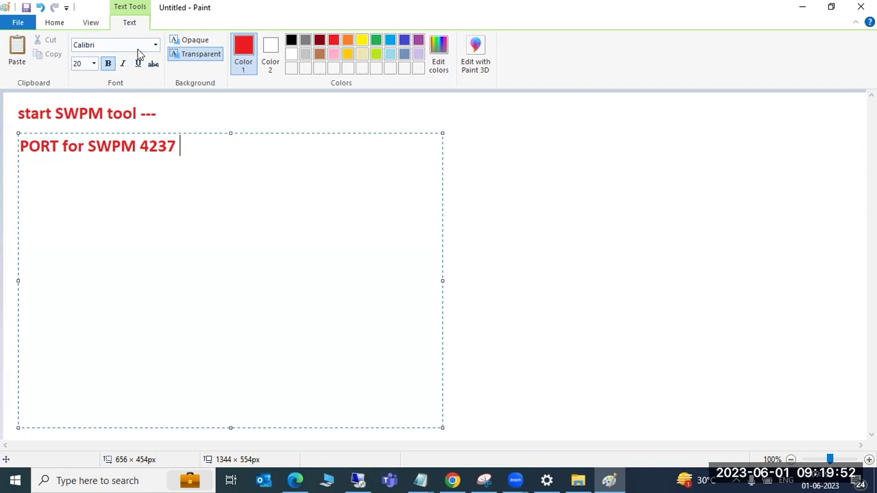
key(alt+Tab)
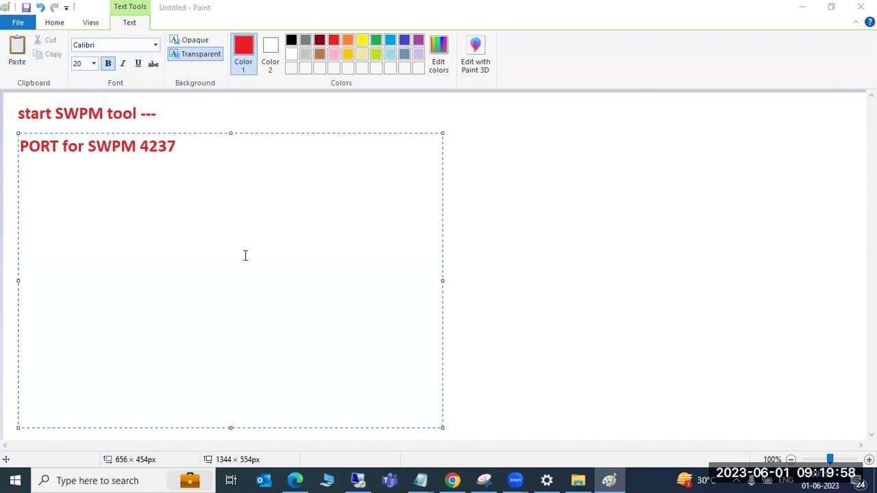
Collapse and re-expand the SWPM 1.0 SP 37 tree, then expand SAP Business Suite 7i 2016
click(359, 478)
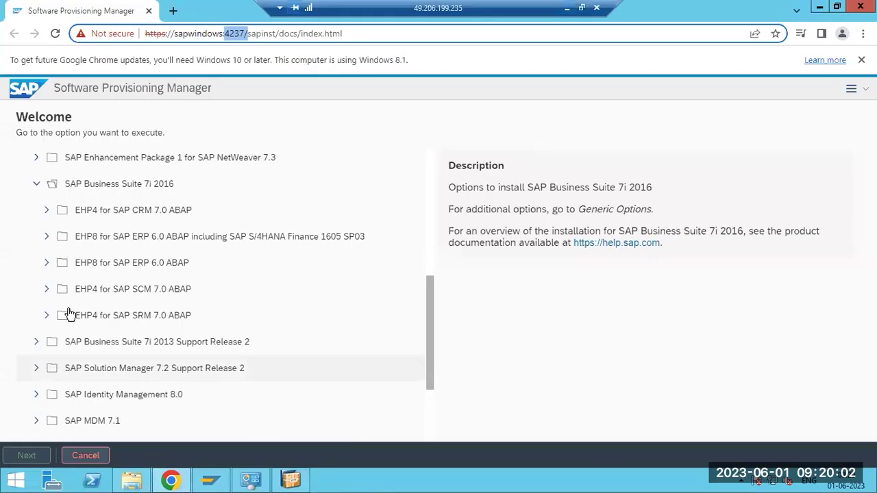
click(43, 186)
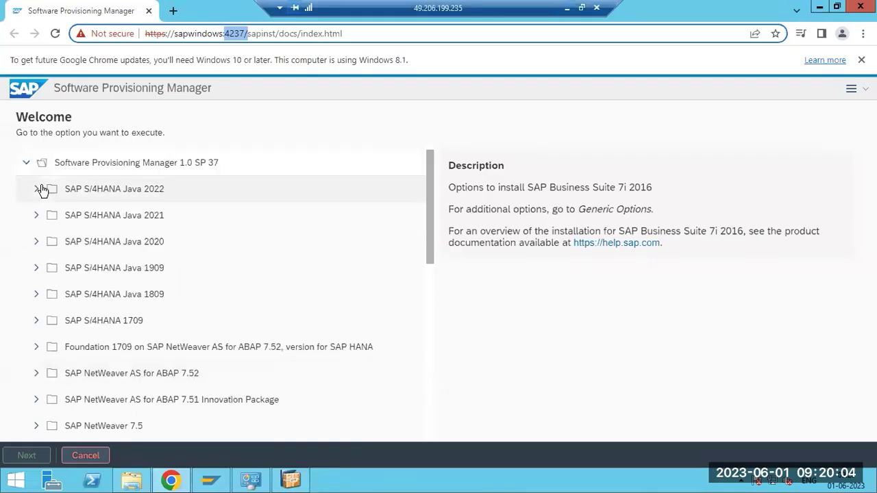
click(28, 168)
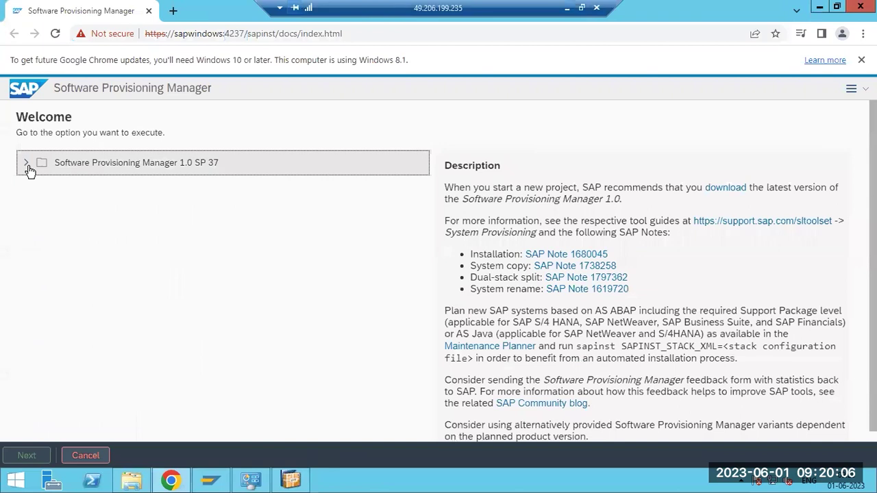
click(28, 167)
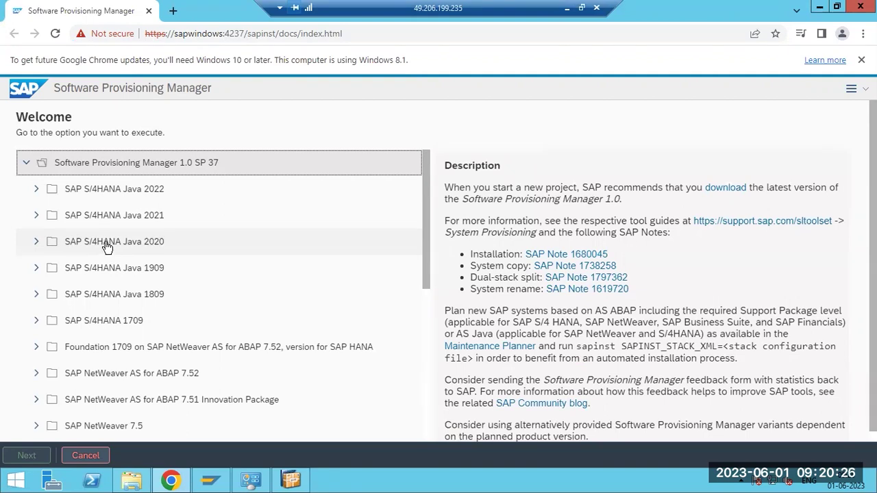
scroll(106, 247, down, 2)
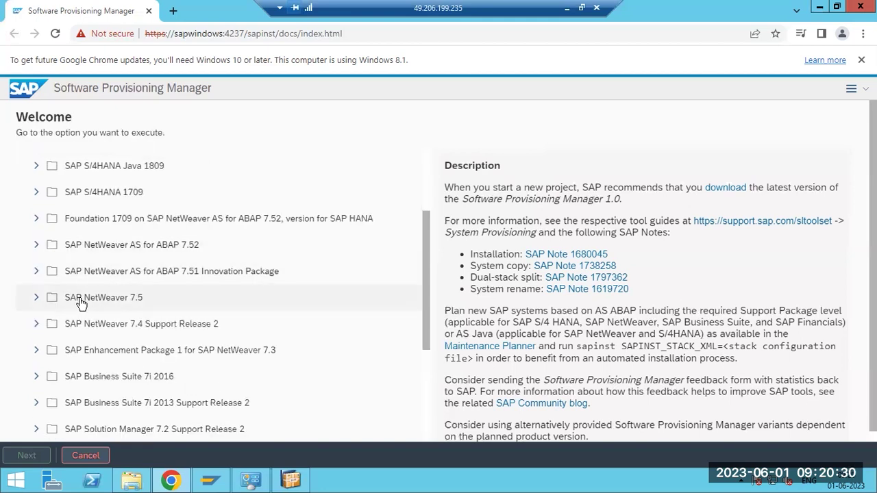
scroll(81, 300, down, 1)
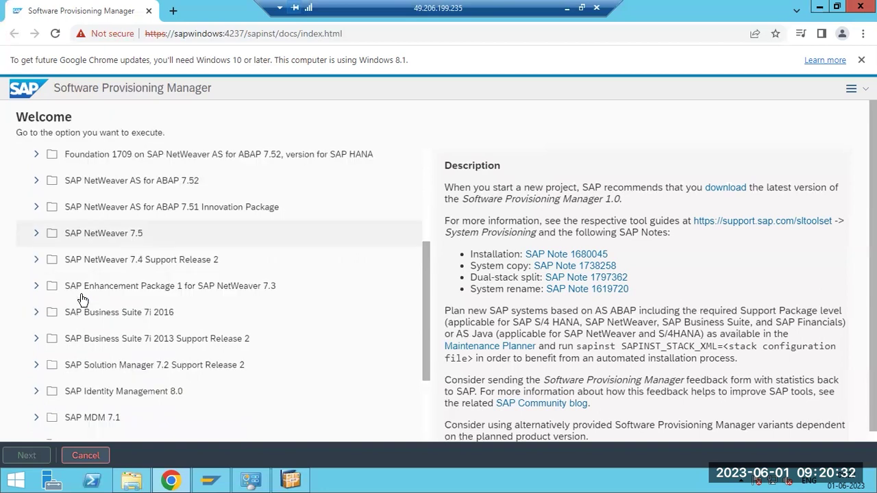
scroll(81, 299, down, 2)
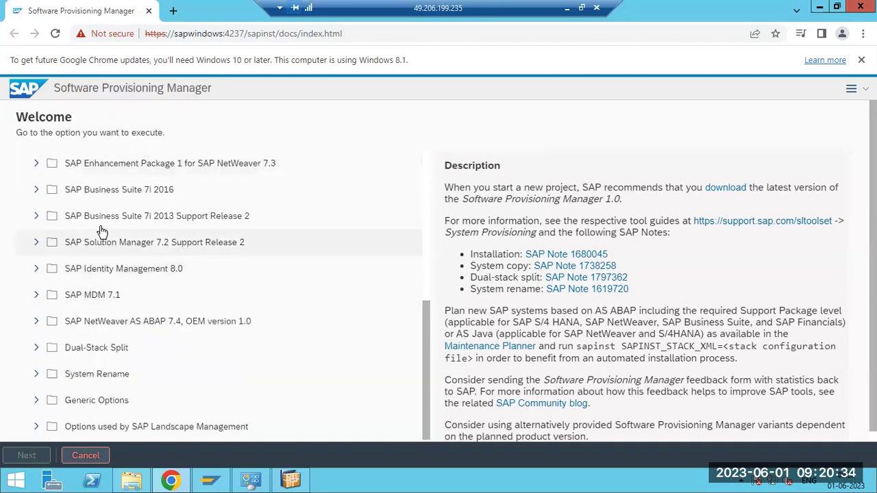
click(37, 191)
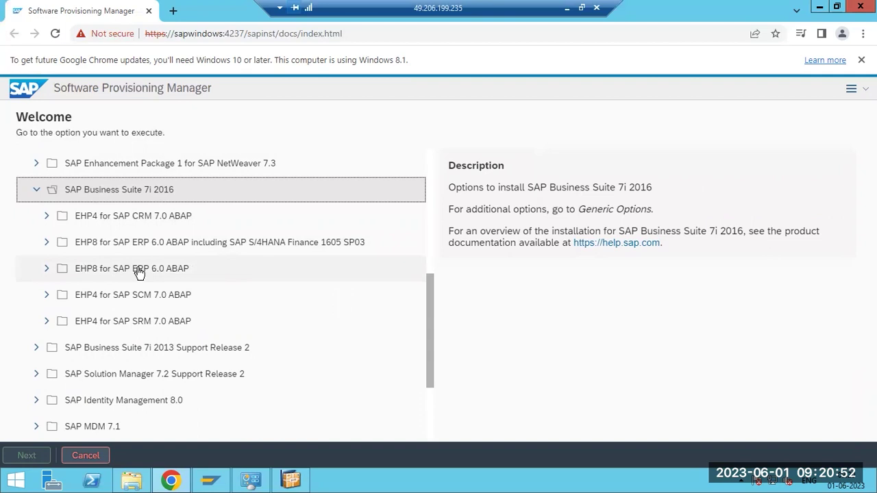
Expand EHP8 for SAP ERP 6.0 ABAP, then SAP HANA Database, then its Installation node
click(50, 270)
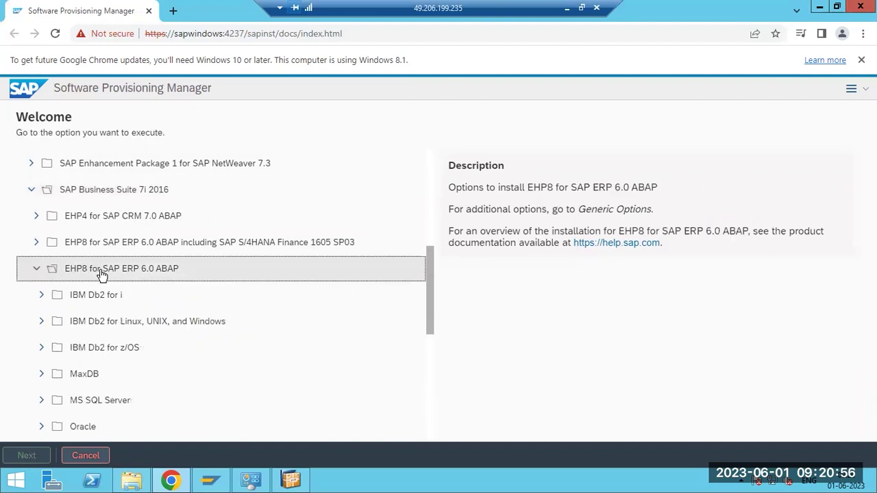
scroll(101, 274, down, 1)
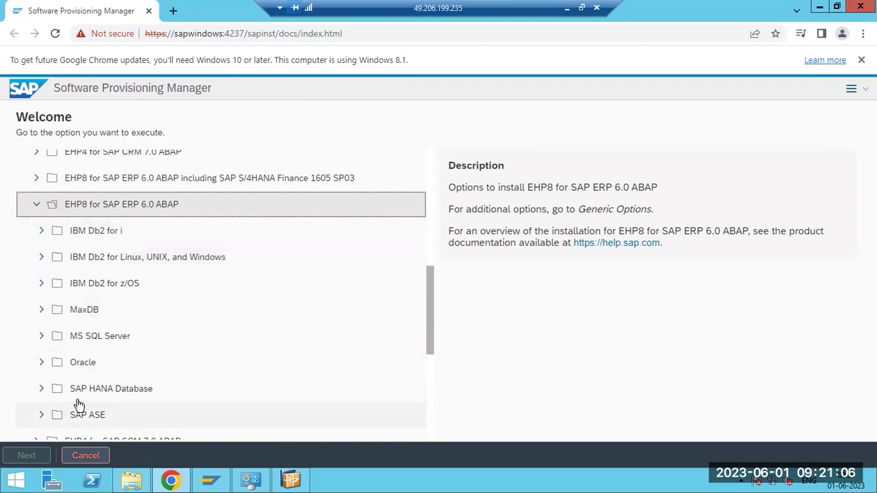
scroll(91, 266, down, 1)
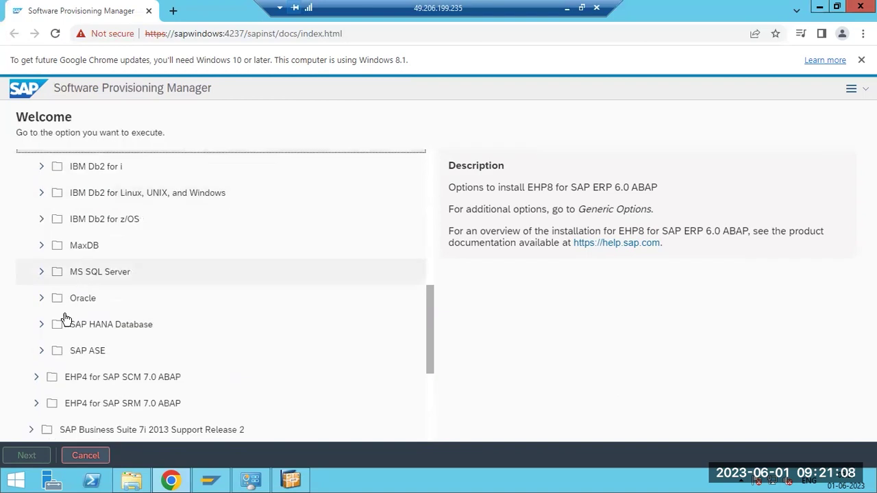
click(41, 325)
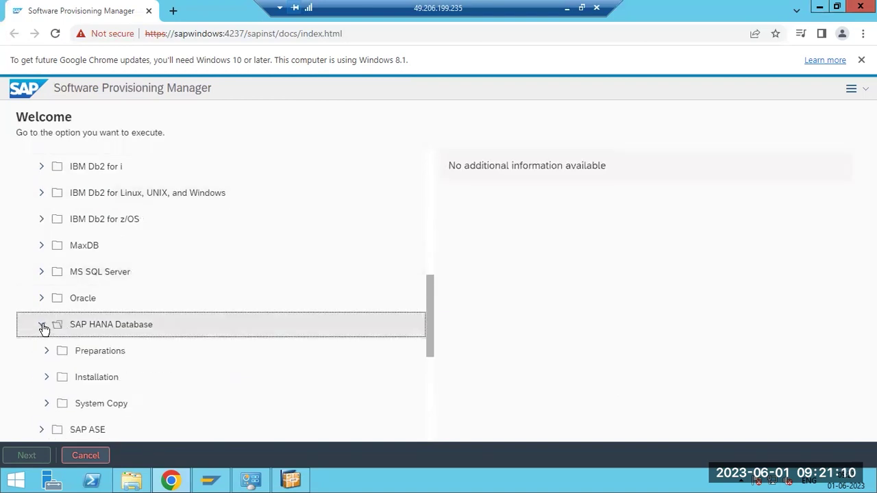
scroll(121, 327, down, 2)
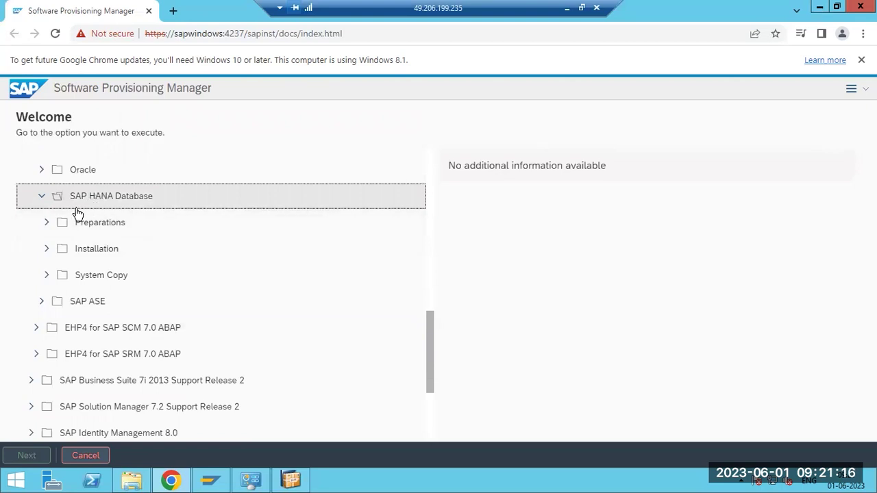
click(47, 249)
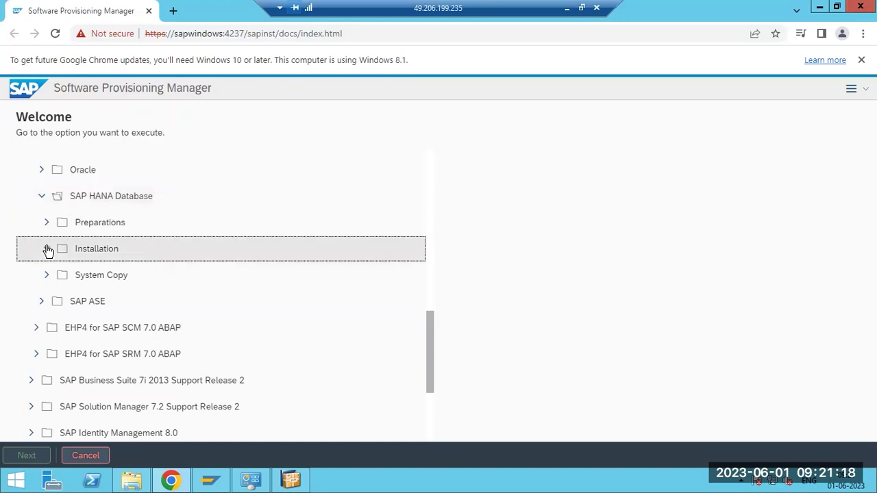
Draw three red rounded boxes stacked on the right: small top, large middle, small bottom
click(567, 9)
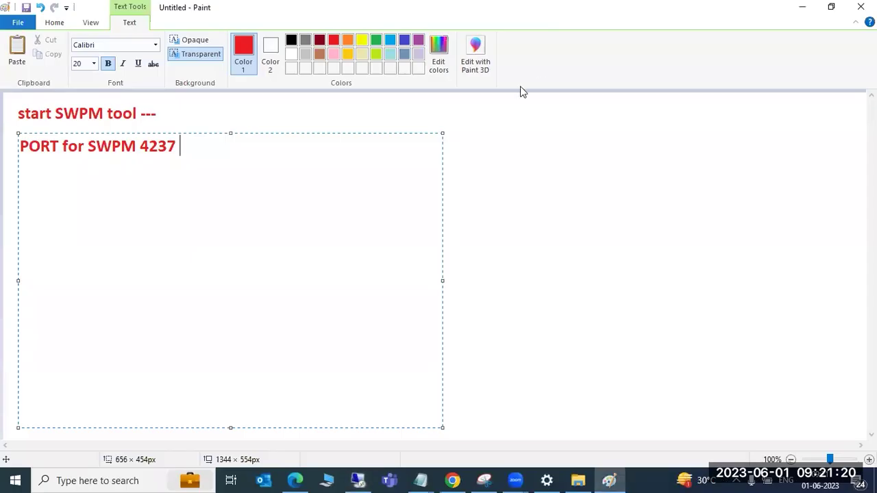
click(499, 186)
click(295, 41)
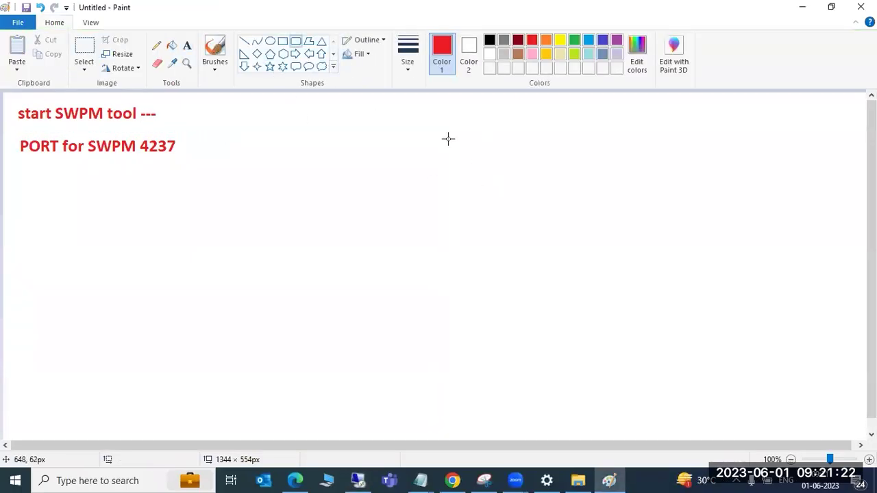
drag(558, 102, 652, 133)
drag(490, 169, 730, 338)
drag(572, 380, 654, 433)
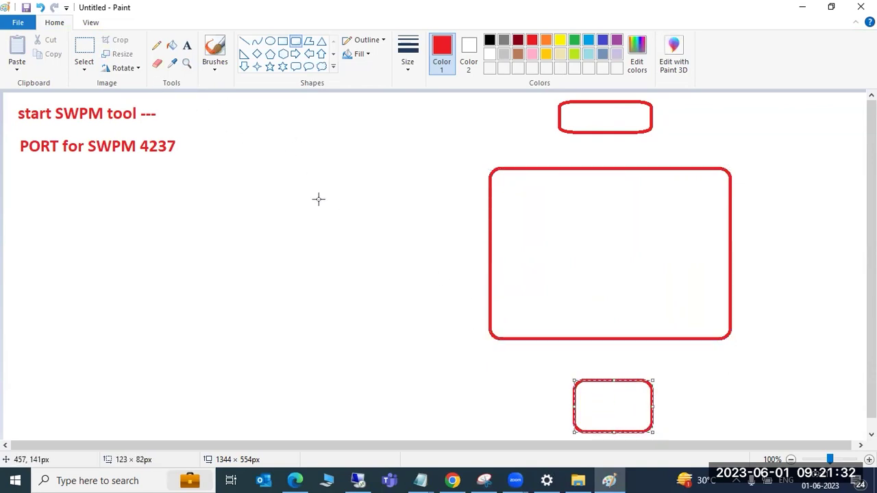
Label the large middle box 'SAP' and the bottom box 'DB'
click(186, 45)
click(565, 219)
text(SAP)
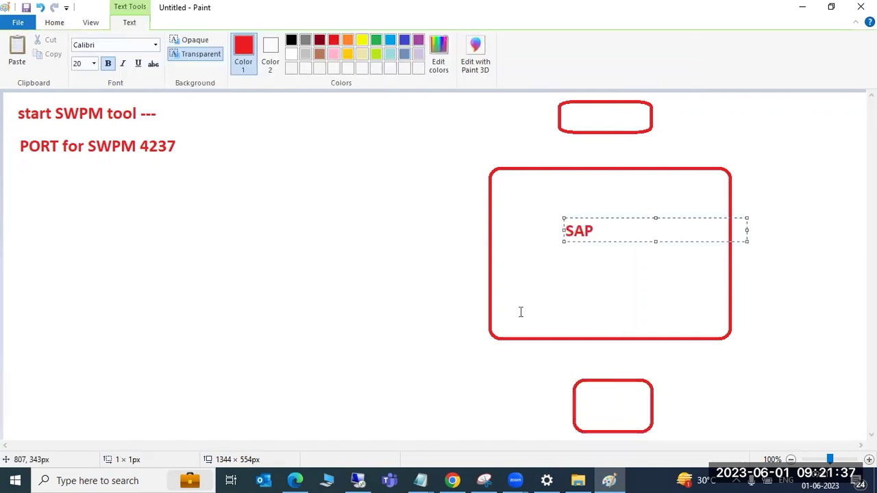
click(589, 398)
text(DB)
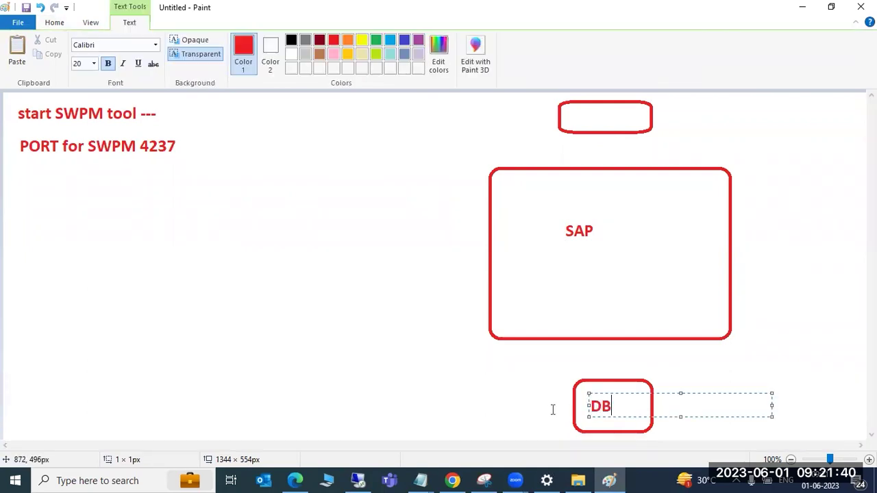
click(507, 399)
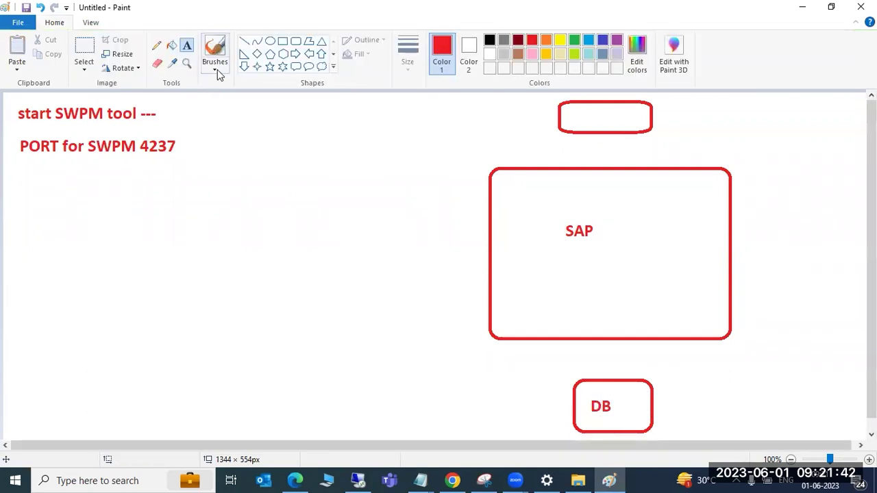
click(244, 41)
Draw red lines from SAP down to DB and from the top box to SAP, plus a stroke beside DB
drag(598, 341, 600, 379)
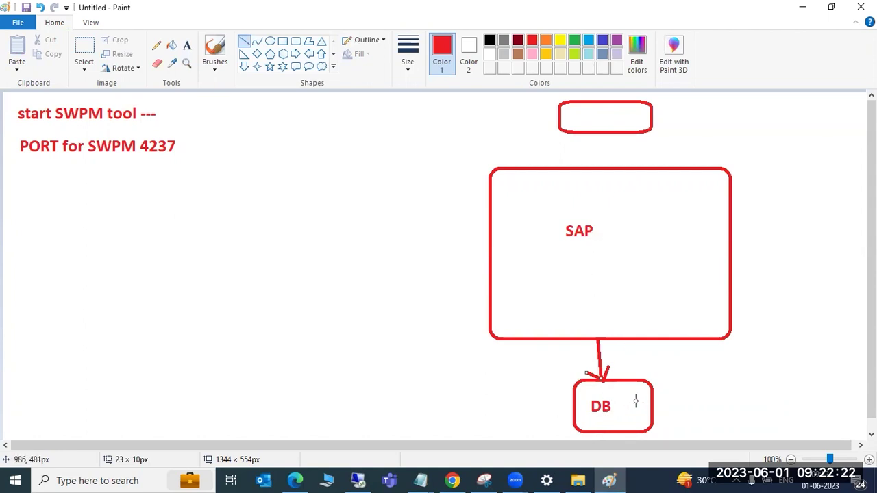
drag(594, 132, 594, 168)
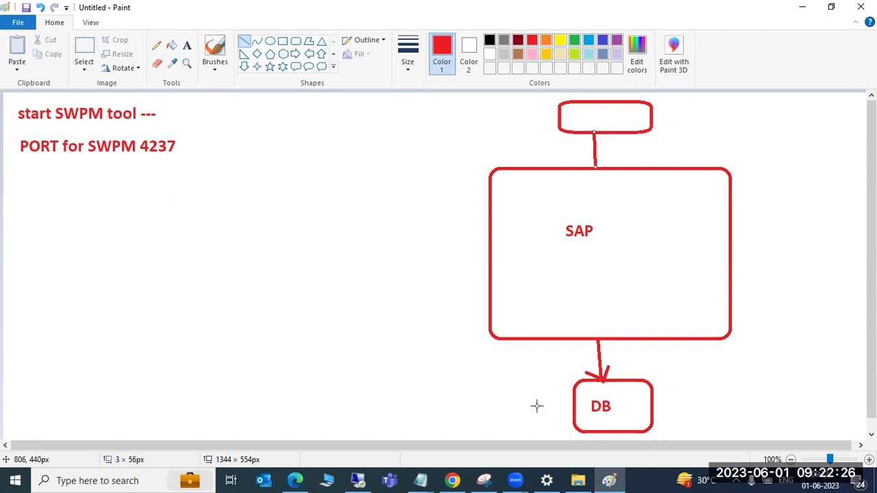
drag(555, 392, 584, 395)
In Software Provisioning Manager, expand Application Server ABAP and collapse it again
click(422, 480)
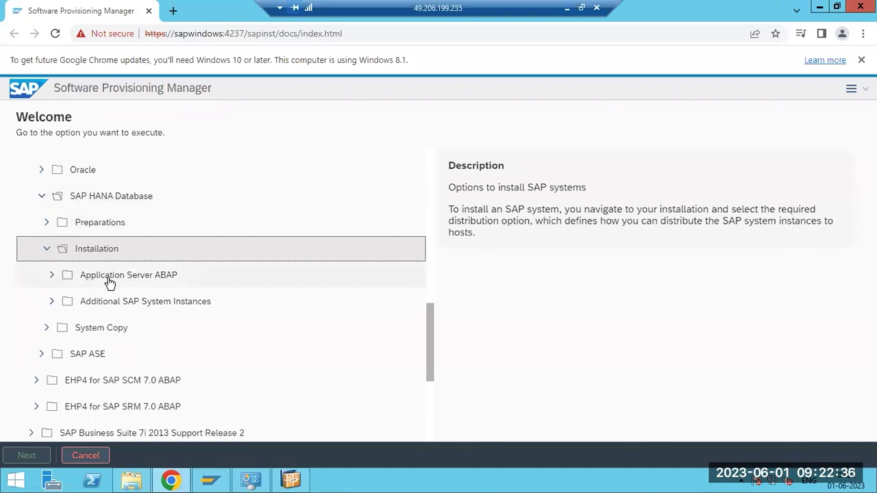
click(52, 276)
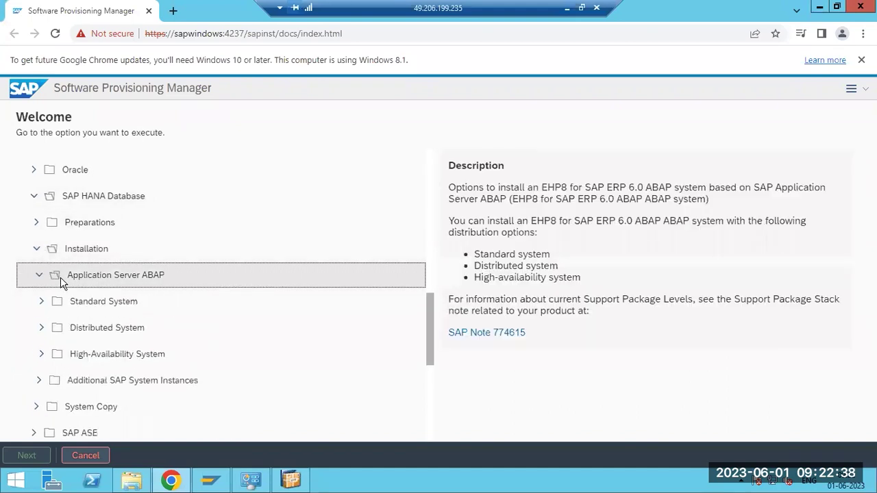
click(94, 282)
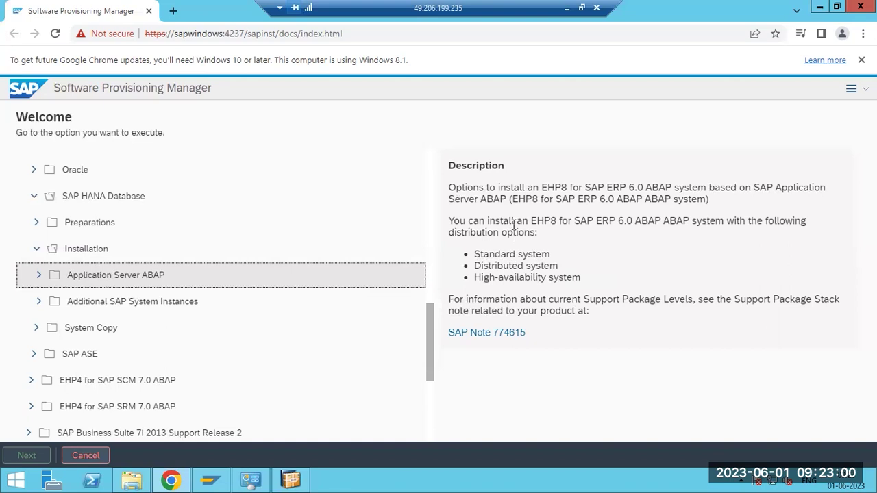
Highlight the Standard, Distributed and high-availability system options in the Description panel
drag(476, 224, 526, 235)
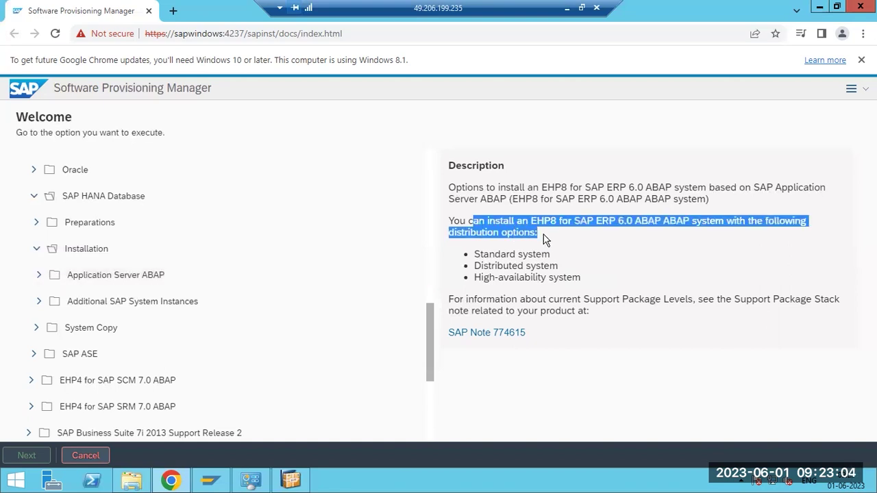
drag(472, 254, 555, 260)
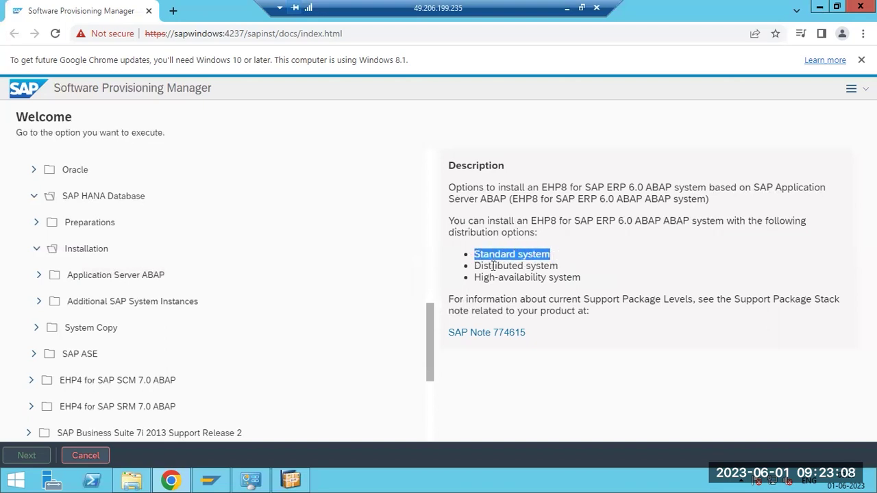
drag(480, 266, 557, 267)
drag(485, 277, 573, 278)
drag(479, 253, 575, 277)
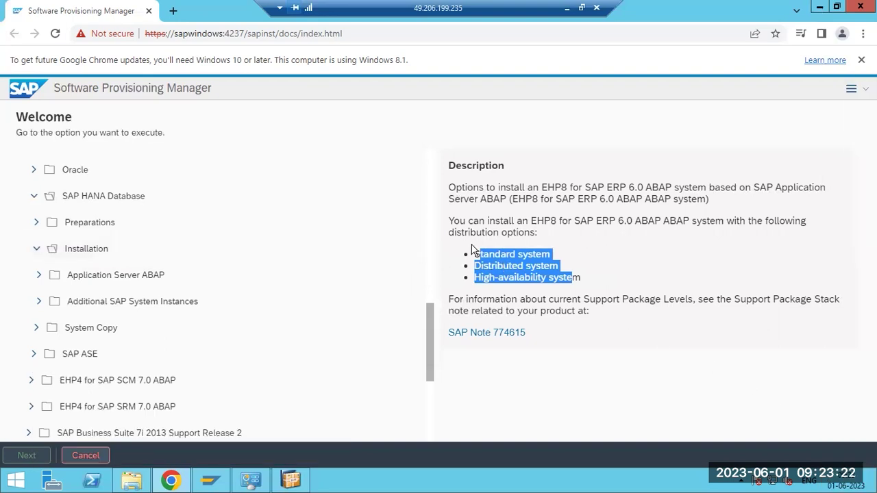
drag(478, 253, 581, 281)
click(510, 271)
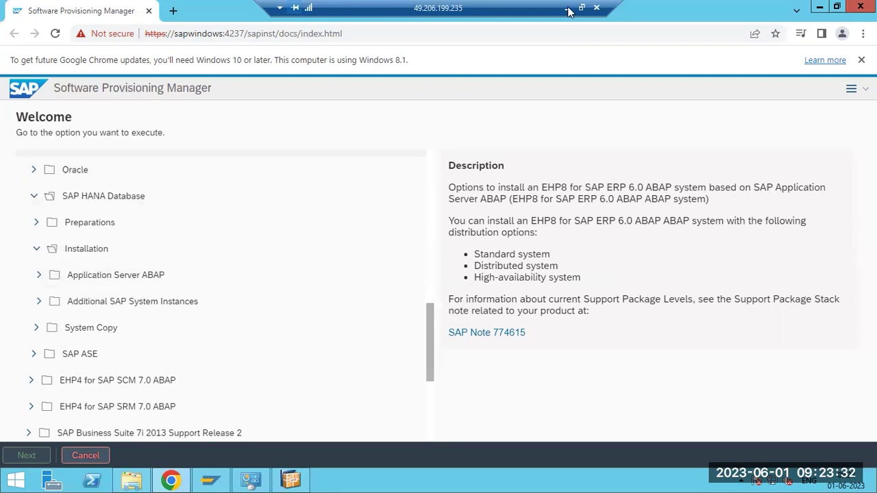
Collapse the SAP HANA Database and SAP Business Suite 7i 2016 branches in the product tree
scroll(161, 235, up, 8)
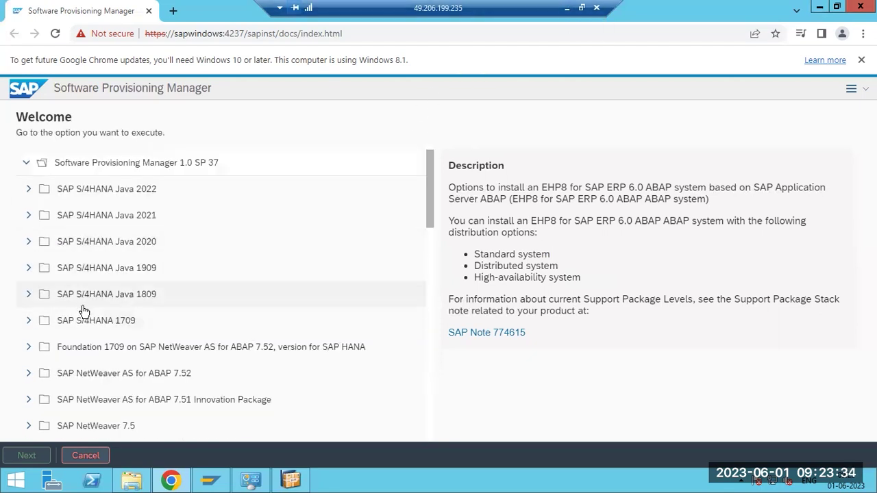
scroll(82, 310, down, 8)
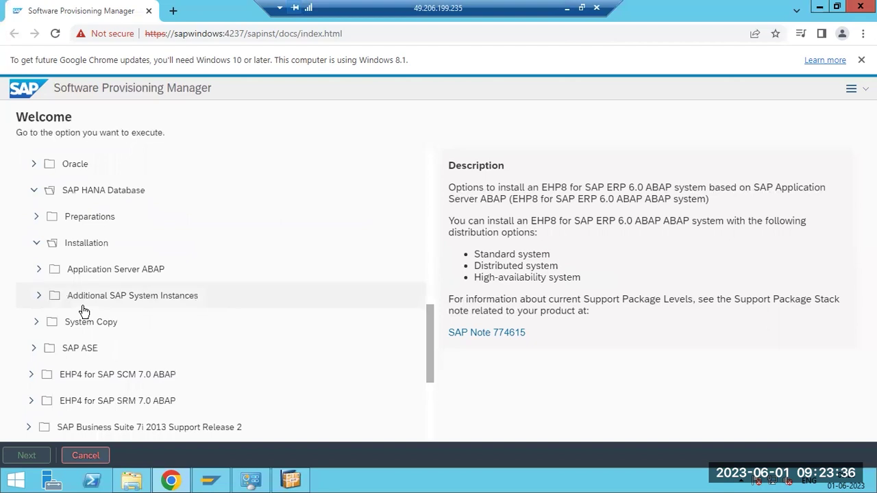
scroll(82, 311, up, 2)
click(31, 259)
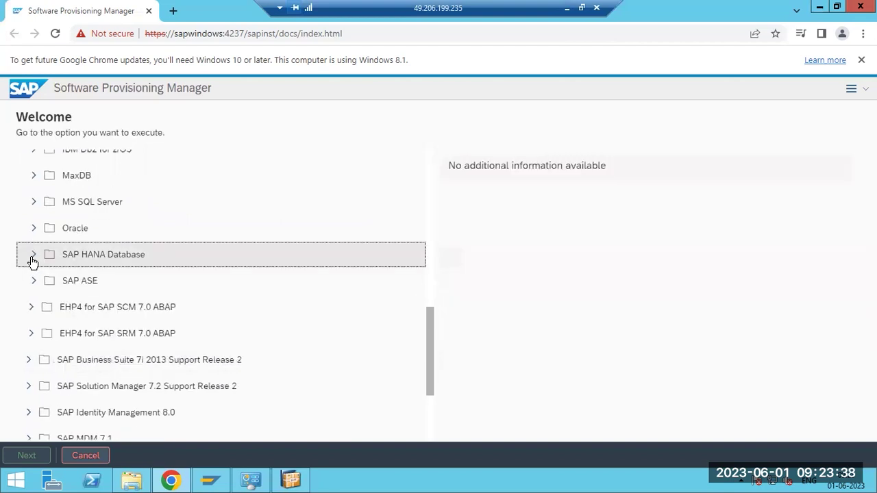
scroll(63, 268, up, 3)
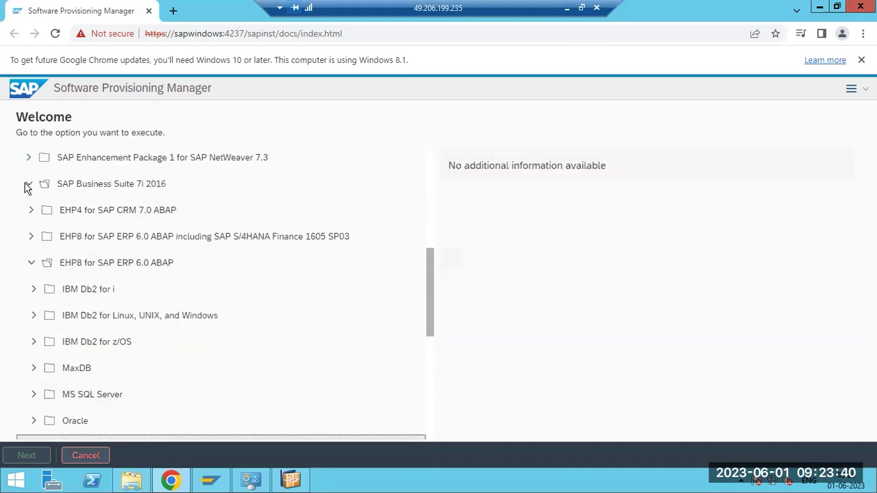
click(31, 188)
scroll(76, 267, up, 6)
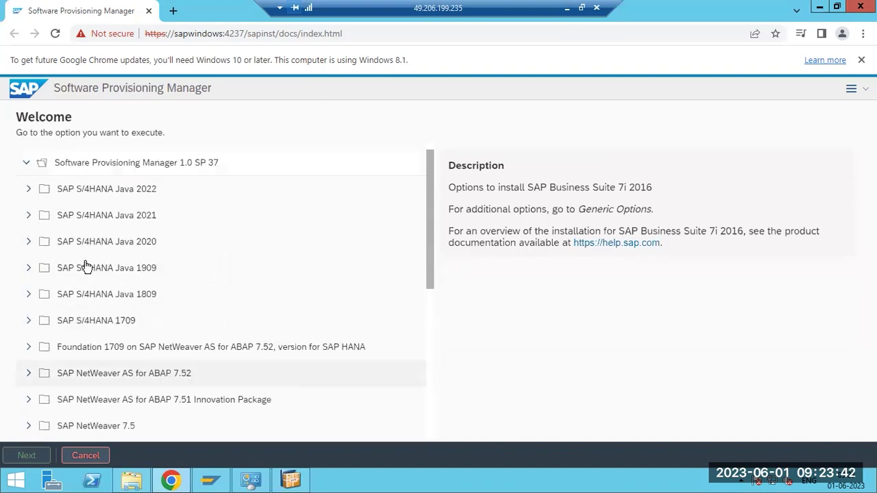
scroll(133, 265, down, 5)
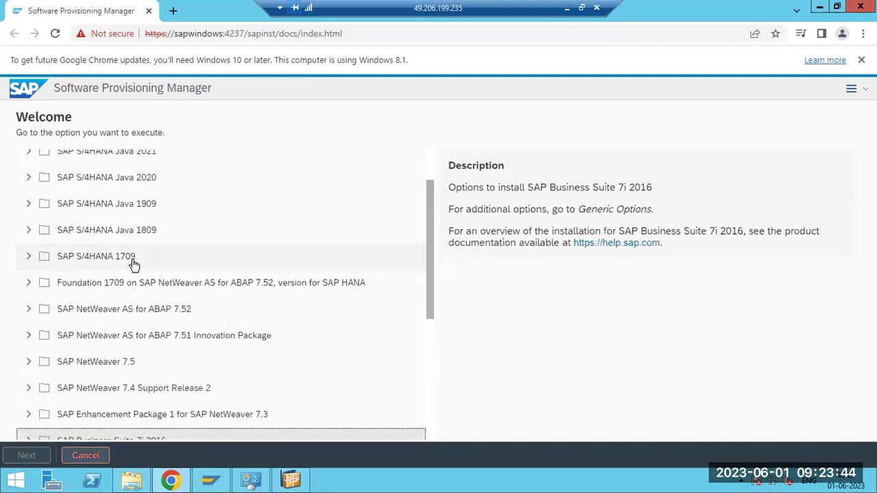
scroll(133, 264, down, 1)
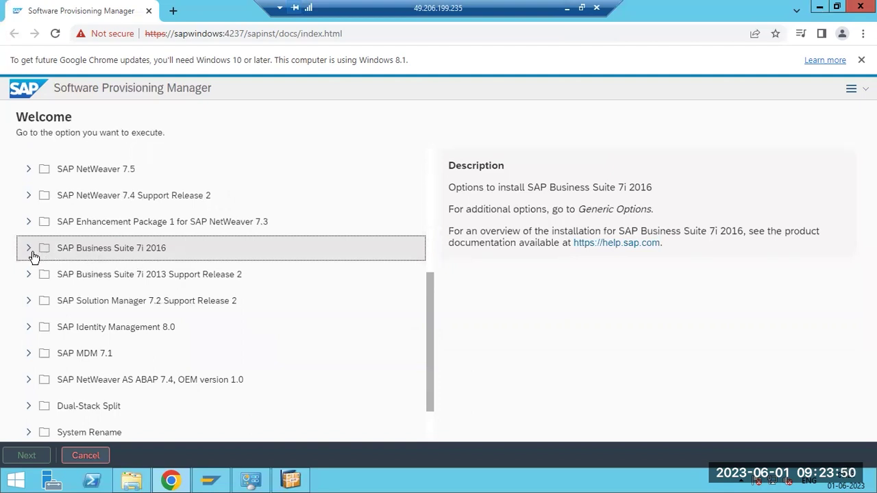
Expand SAP Business Suite 7i 2016, EHP8 for SAP ERP 6.0 ABAP and SAP HANA Database
click(31, 252)
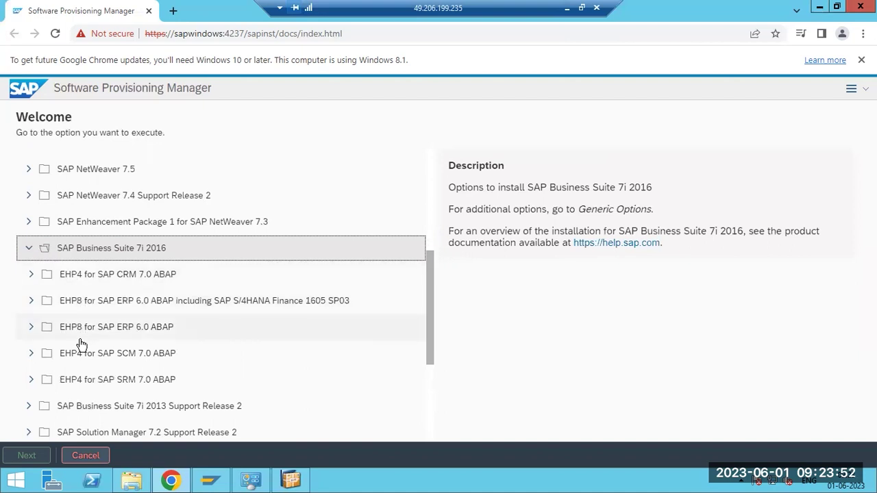
click(31, 327)
scroll(92, 333, down, 5)
scroll(120, 327, up, 3)
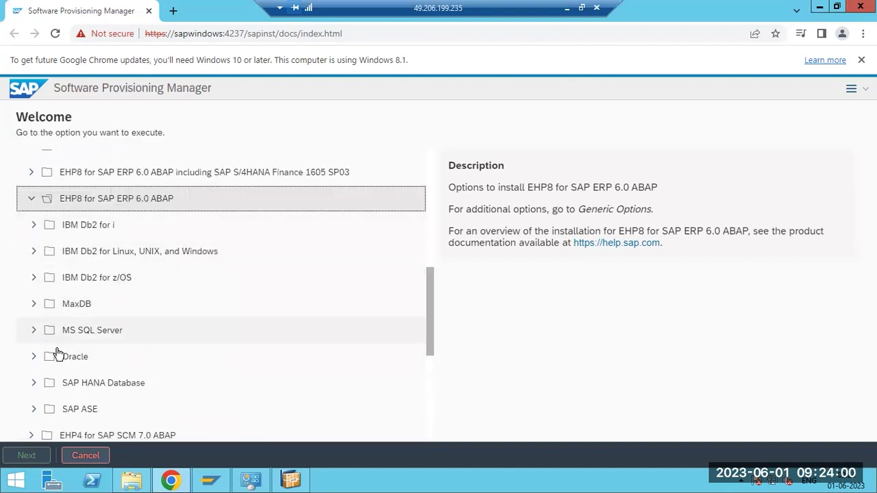
click(34, 384)
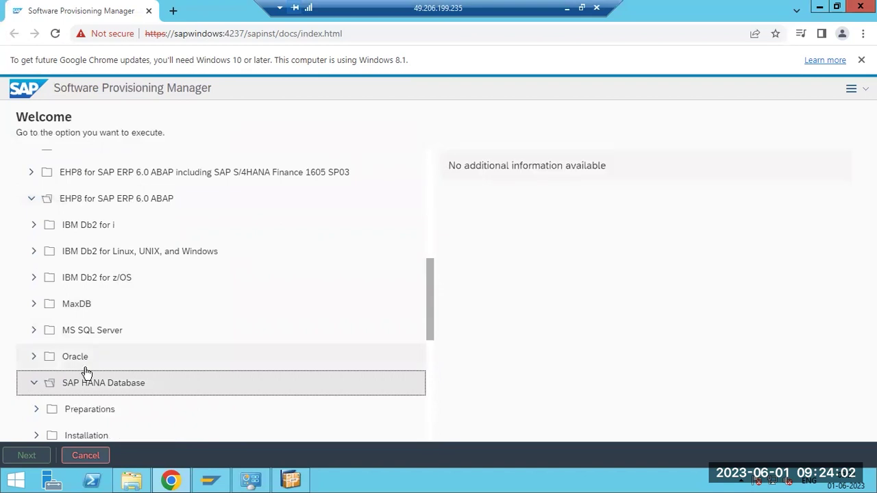
scroll(84, 369, down, 1)
Peek at the Oracle options, expand Installation > Application Server ABAP, then return to Paint
click(35, 294)
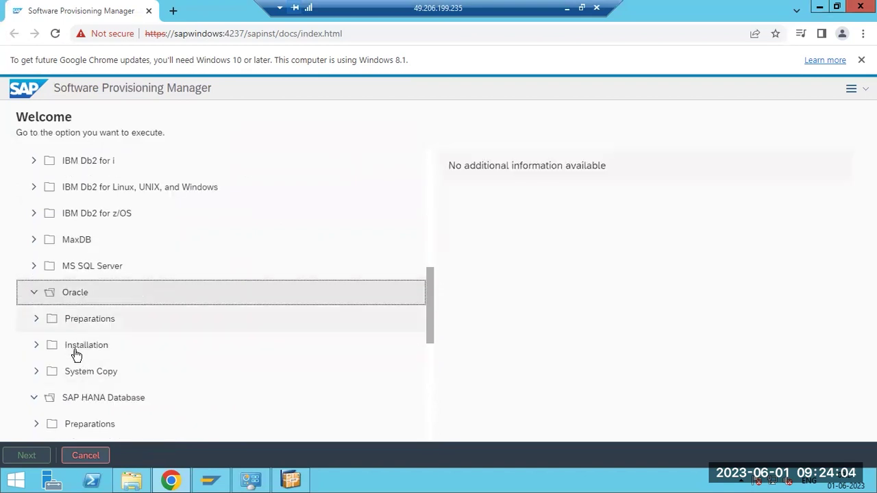
click(35, 294)
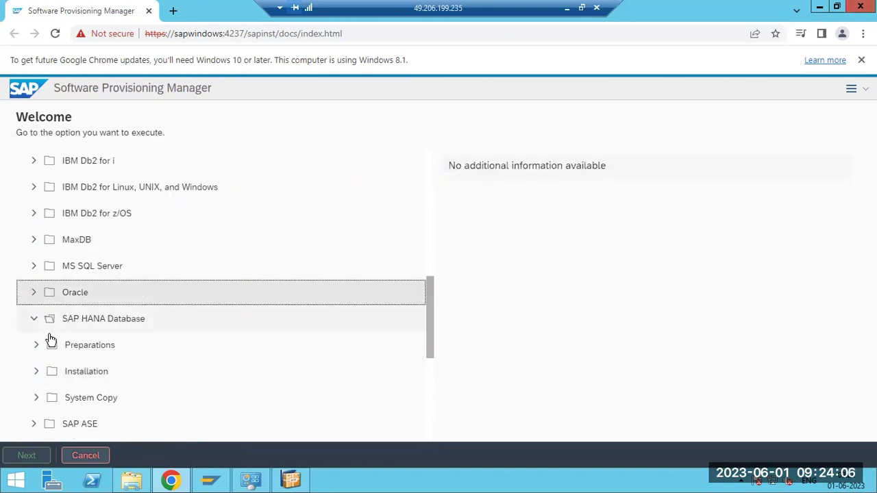
click(36, 371)
scroll(114, 358, down, 2)
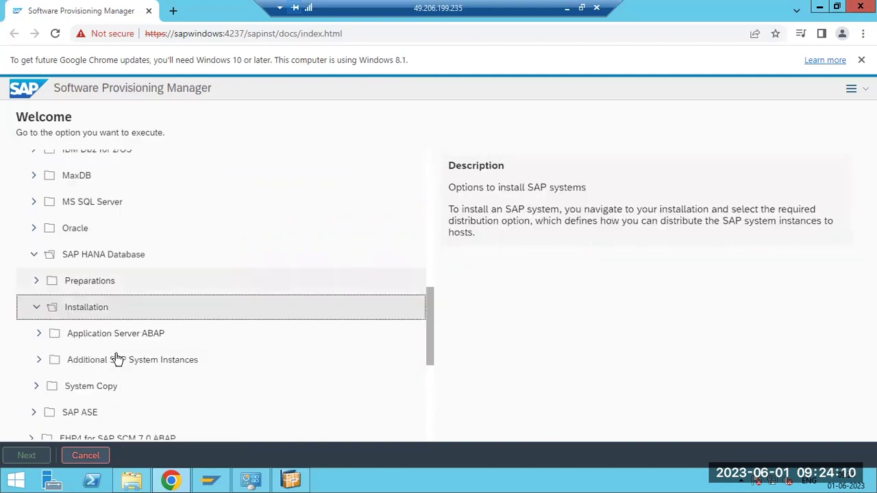
click(39, 271)
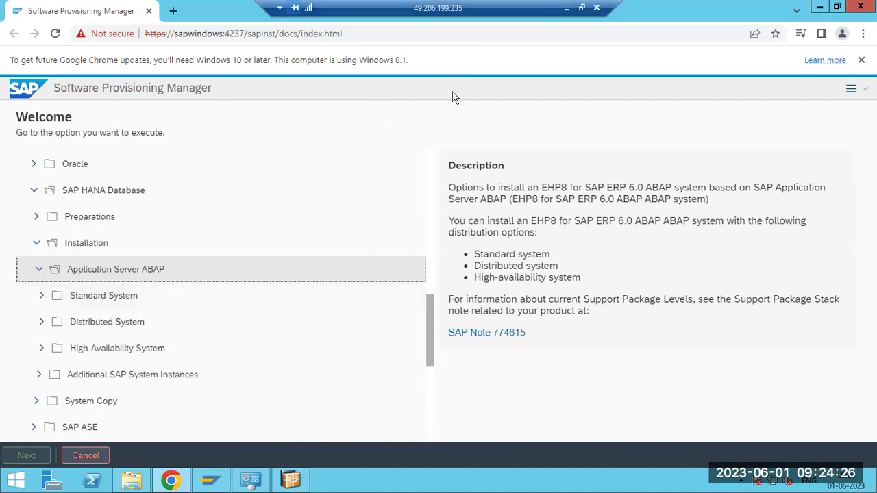
click(567, 7)
click(206, 224)
Undo back to a blank canvas and draw a large red rounded box on the left
key(ctrl+z)
key(ctrl+z)
key(ctrl+z)
key(ctrl+z)
key(ctrl+z)
key(ctrl+z)
key(ctrl+z)
key(ctrl+z)
key(ctrl+z)
key(ctrl+z)
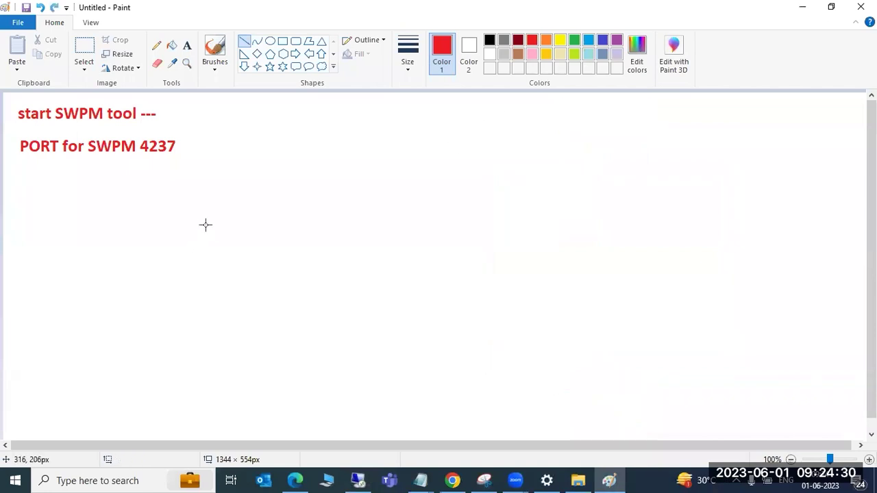
click(295, 40)
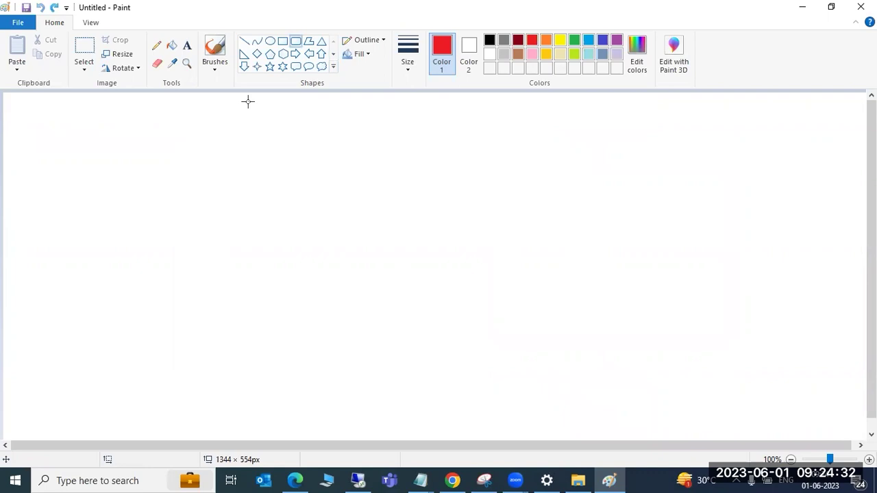
drag(79, 113, 338, 385)
click(391, 349)
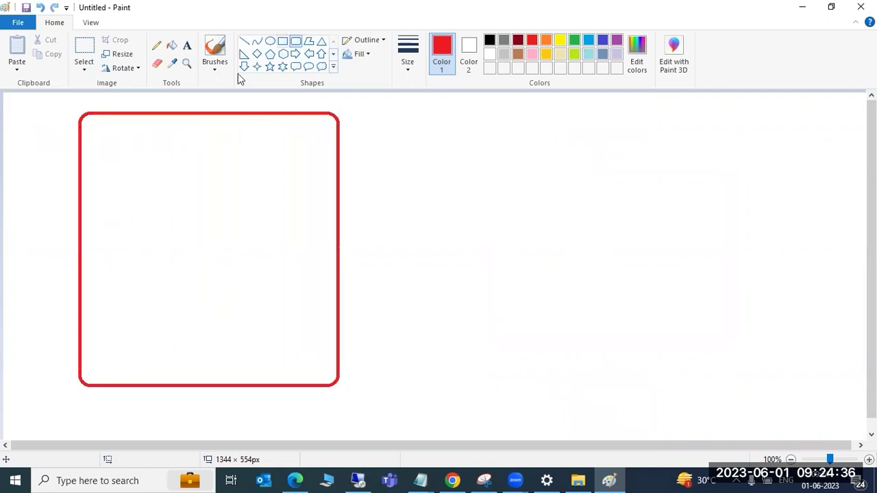
Draw small rectangles in the lower and upper parts of the left box
click(282, 40)
drag(157, 290, 236, 346)
drag(150, 173, 239, 239)
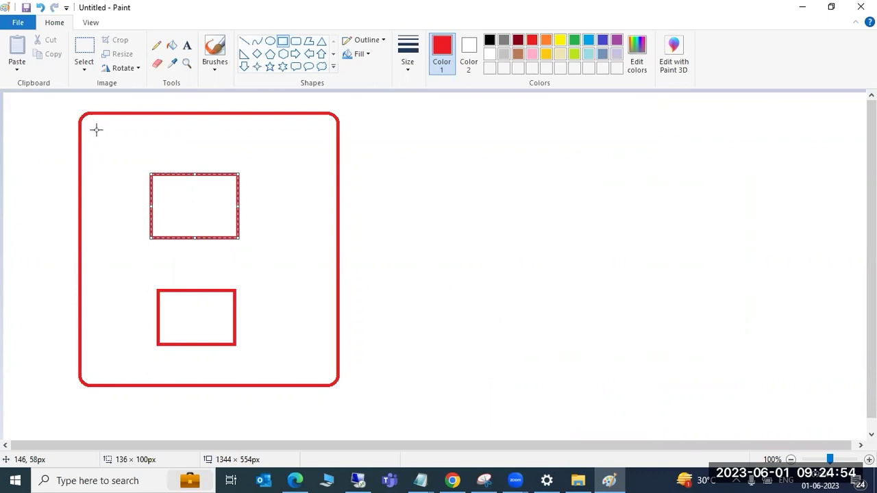
click(53, 184)
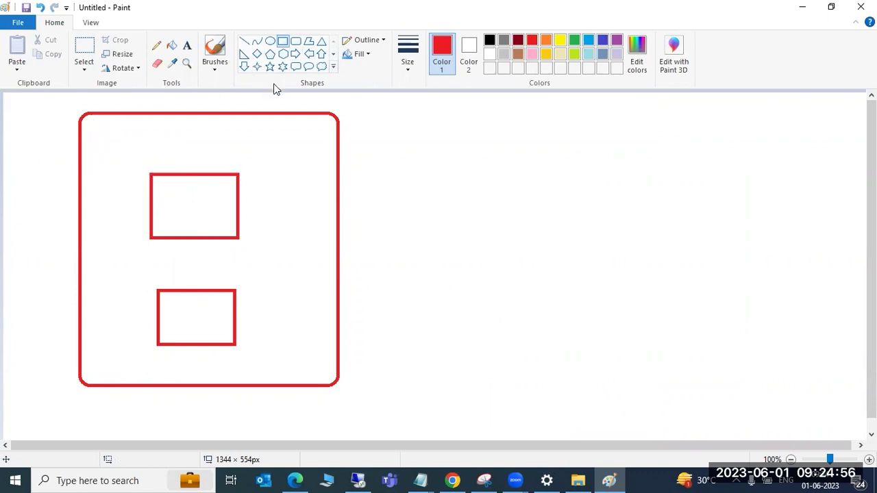
Undo the upper inner rectangle and draw a tall rounded box to the right
click(295, 41)
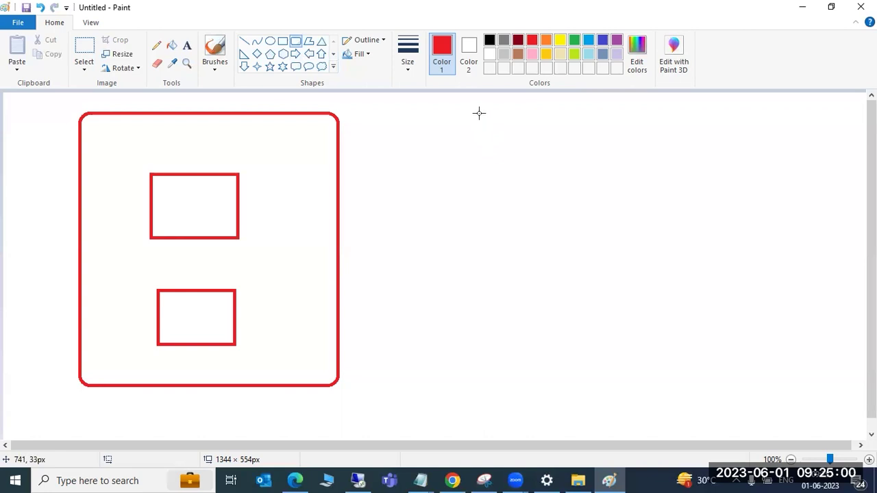
key(ctrl+z)
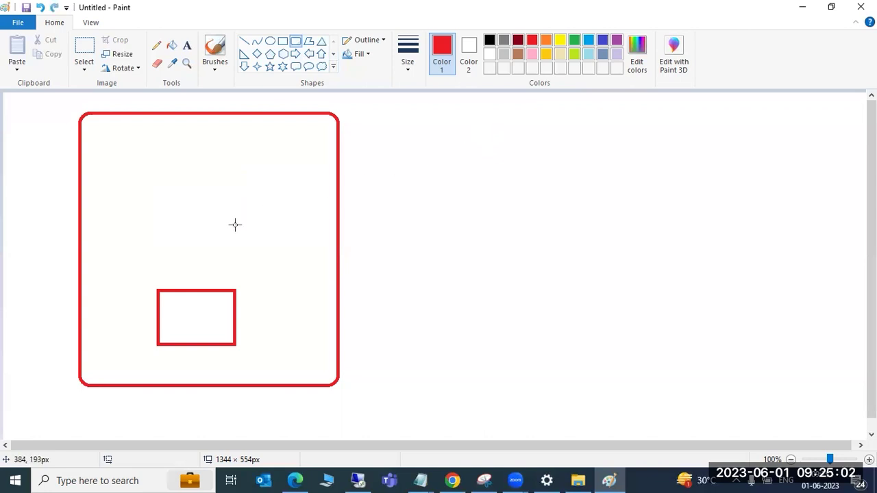
mouse_move(433, 112)
mouse_down()
mouse_move(502, 350)
mouse_move(646, 405)
mouse_move(681, 391)
mouse_up()
Draw a rectangle inside the right server box and a long red bar joining it to the left rectangle
click(283, 41)
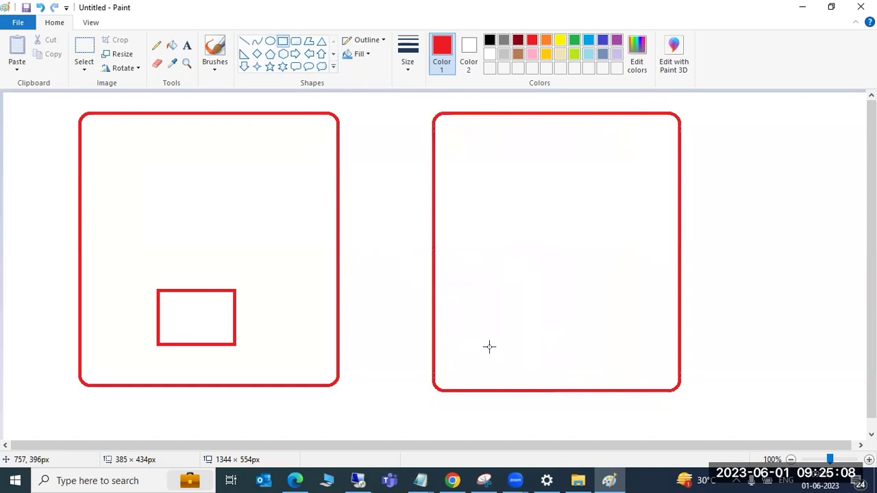
drag(482, 285, 621, 351)
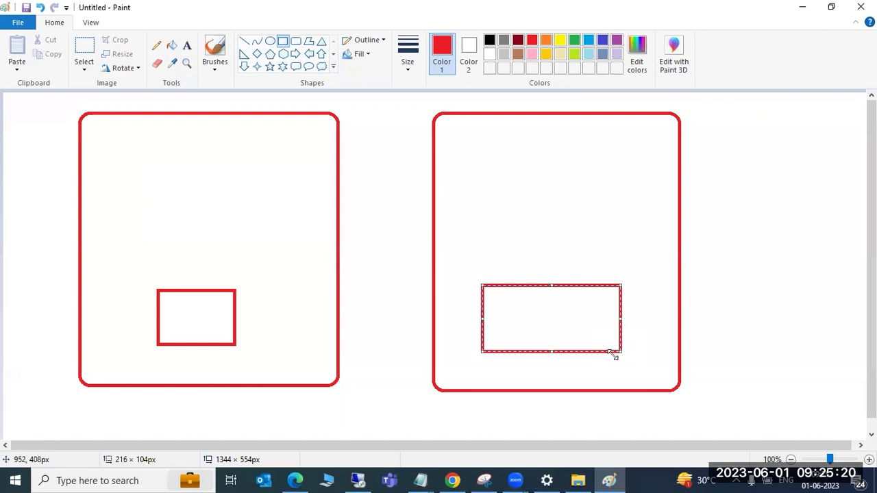
drag(236, 306, 483, 311)
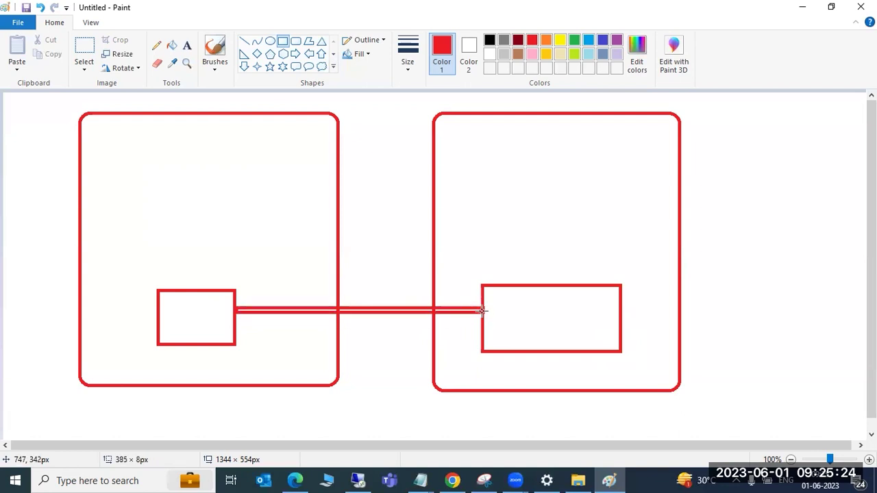
click(342, 359)
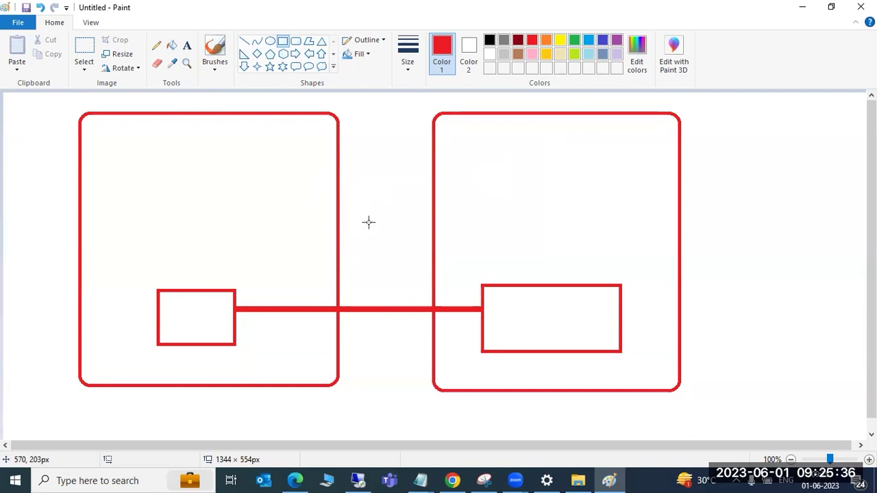
Sketch a few extra small rectangles, then undo them
drag(243, 280, 230, 314)
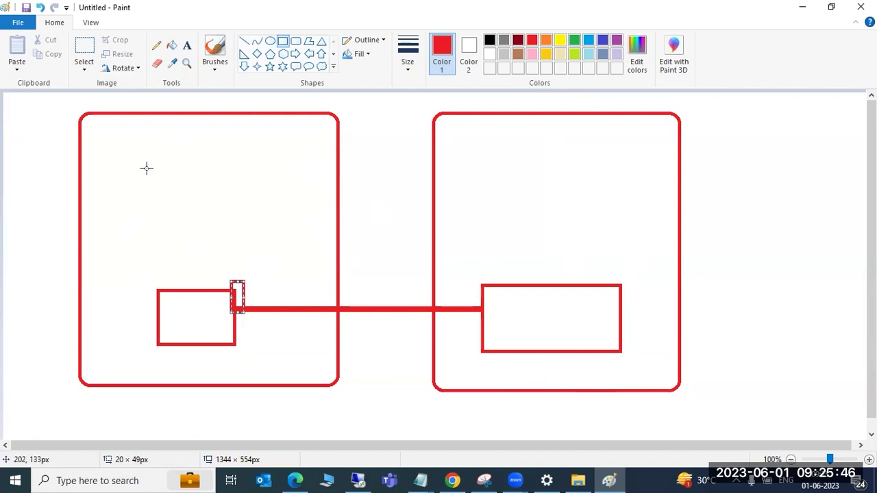
mouse_move(154, 162)
mouse_down()
mouse_move(196, 212)
mouse_move(251, 224)
mouse_up()
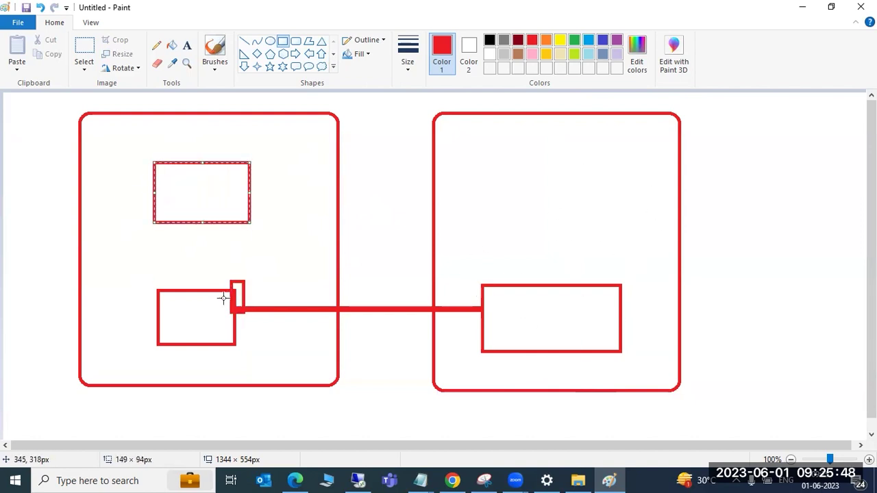
drag(353, 257, 313, 291)
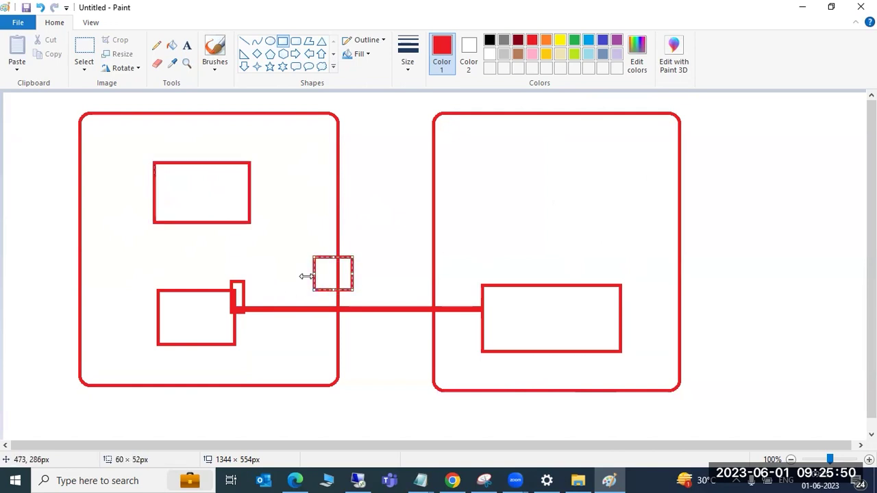
drag(199, 191, 207, 186)
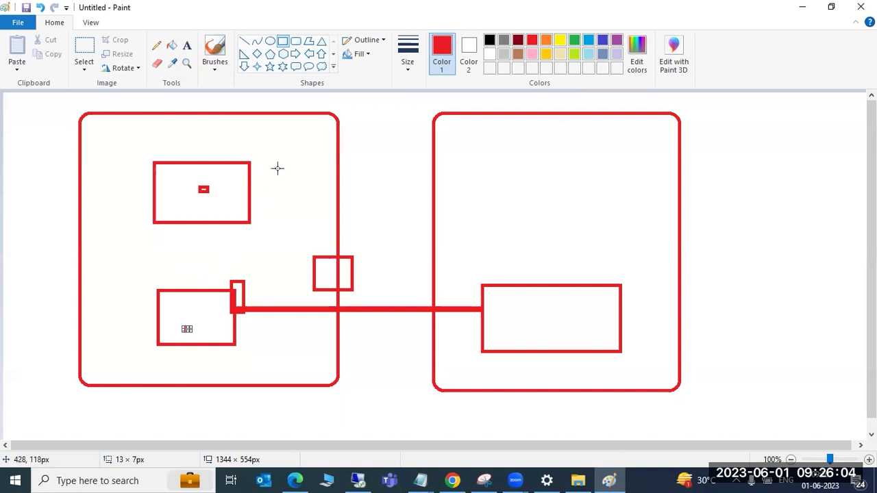
key(ctrl+z)
key(ctrl+z)
key(ctrl+z)
key(ctrl+z)
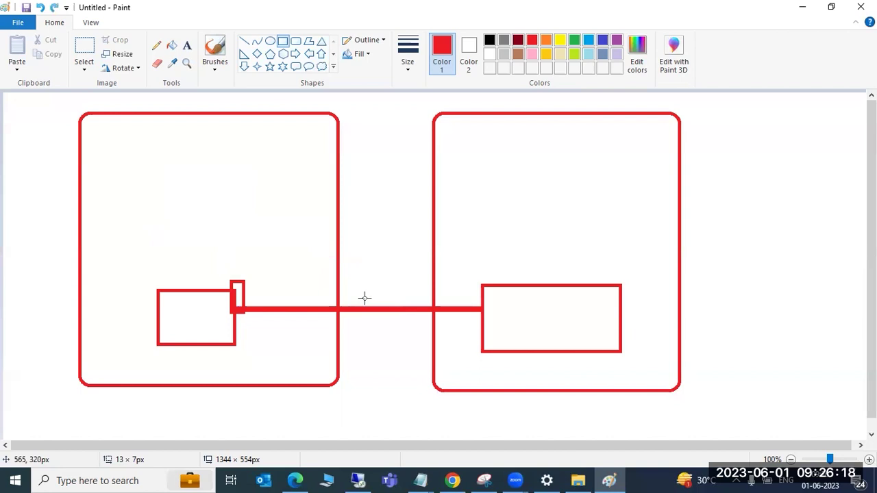
Clear the canvas and draw two tall red rounded server boxes side by side
key(ctrl+z)
key(ctrl+z)
key(ctrl+z)
key(ctrl+z)
key(ctrl+z)
key(ctrl+z)
key(ctrl+z)
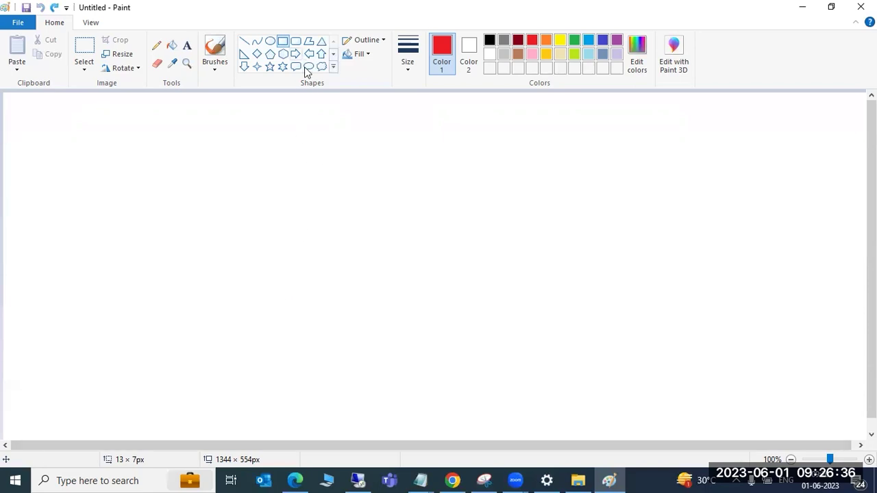
click(296, 42)
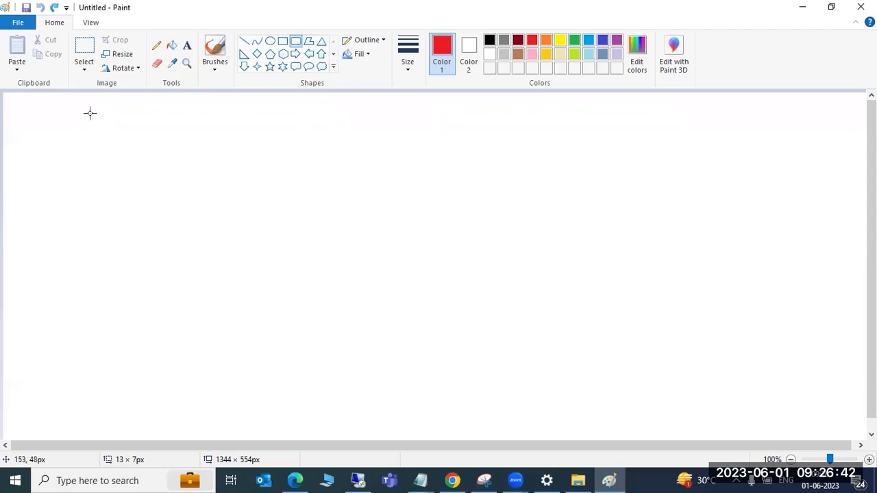
drag(77, 101, 364, 434)
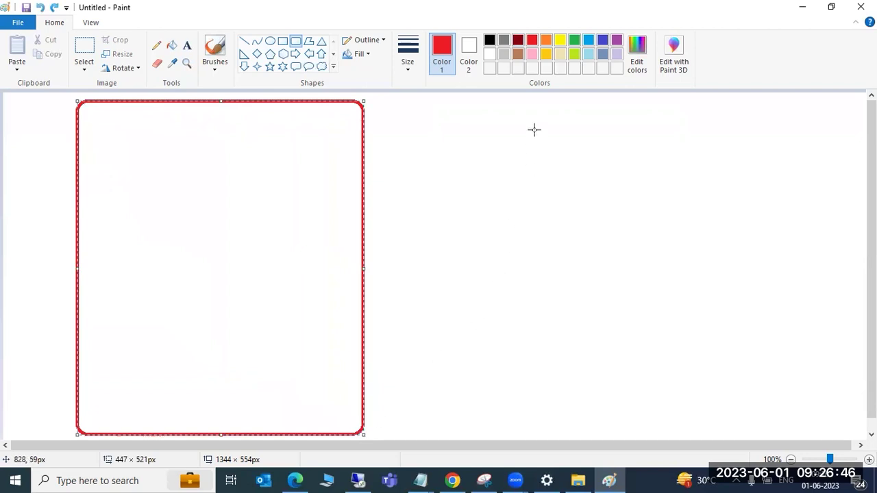
drag(528, 101, 812, 415)
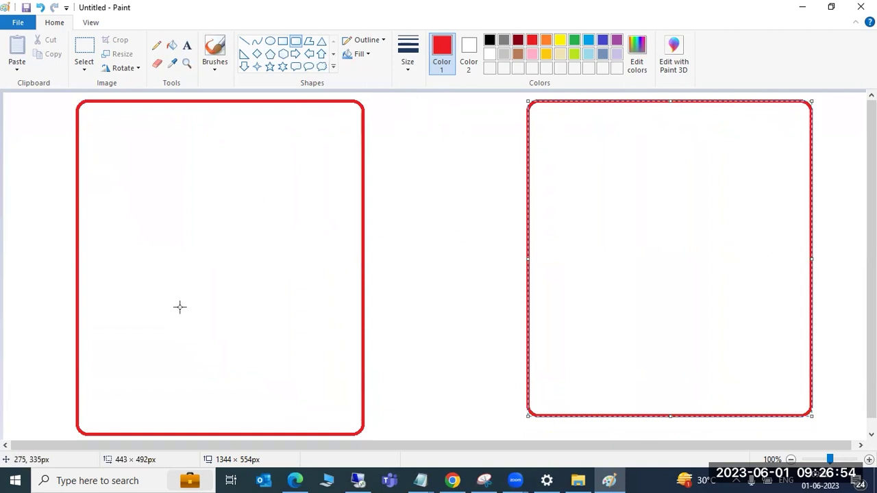
Add upper and lower rounded boxes inside each server, with a red arrow joining the lower ones
drag(147, 150, 275, 209)
drag(142, 316, 275, 390)
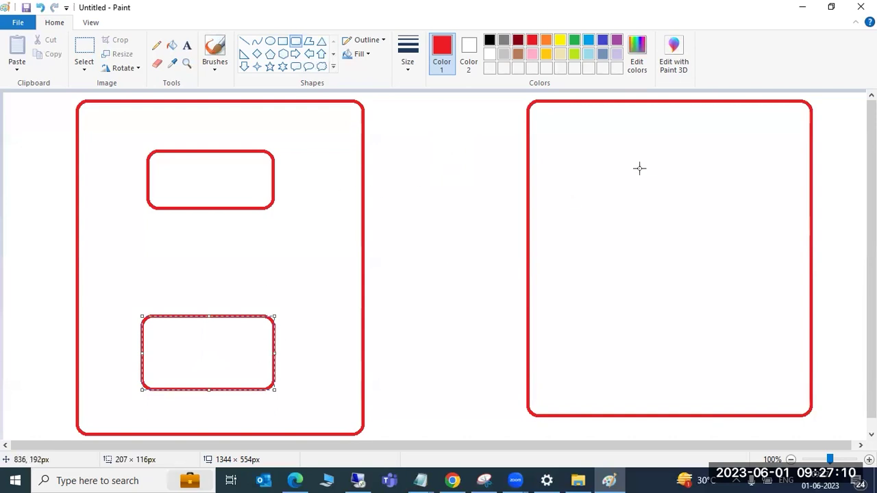
drag(602, 158, 723, 224)
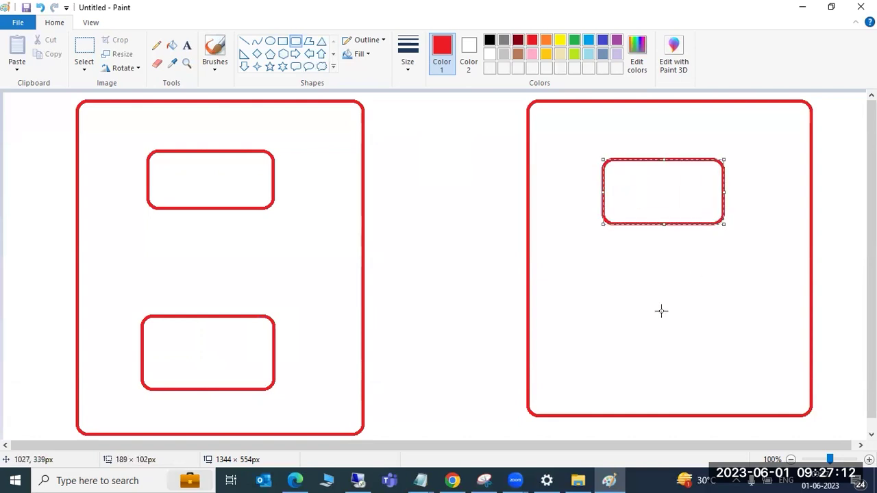
mouse_move(617, 303)
mouse_down()
mouse_move(709, 374)
mouse_move(739, 379)
mouse_up()
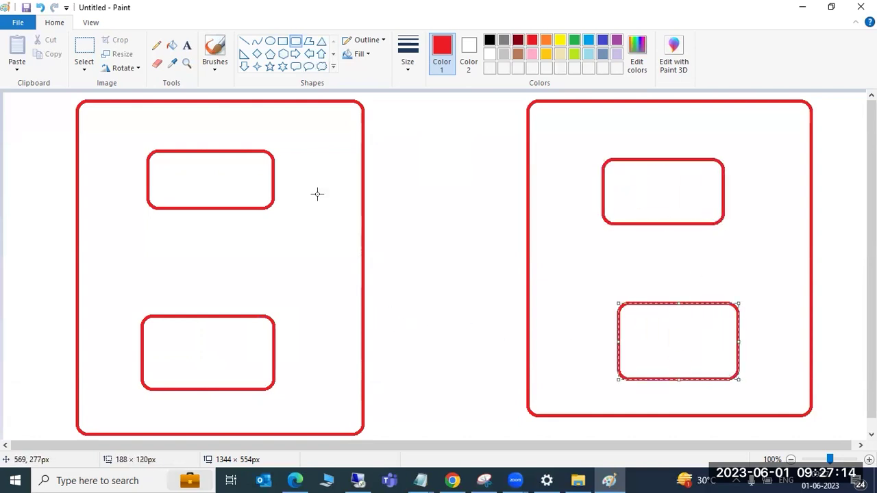
click(245, 41)
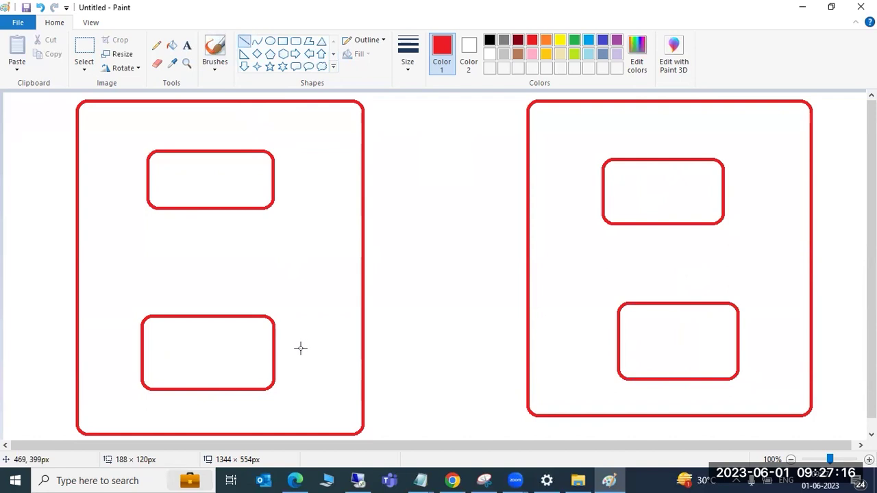
mouse_move(271, 351)
mouse_down()
mouse_move(618, 337)
mouse_move(607, 358)
mouse_move(619, 344)
mouse_up()
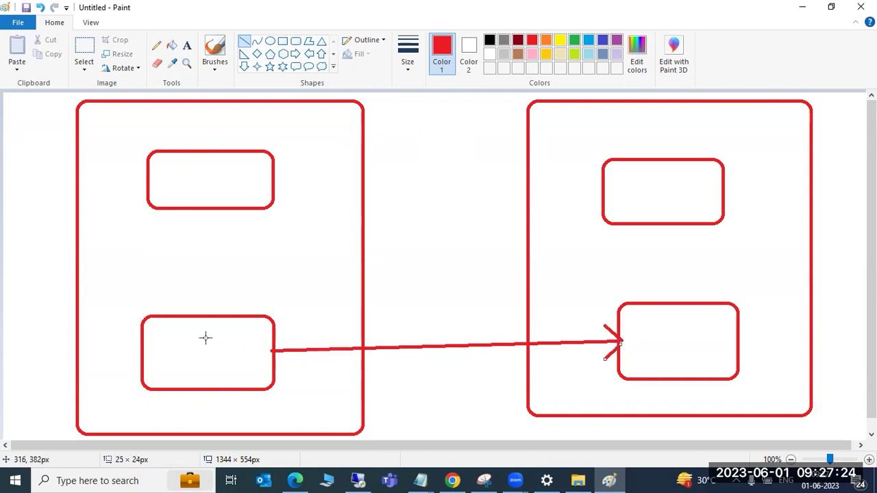
Type 'DB' in the lower-left inner box and 'SAP' in both upper inner boxes
click(187, 45)
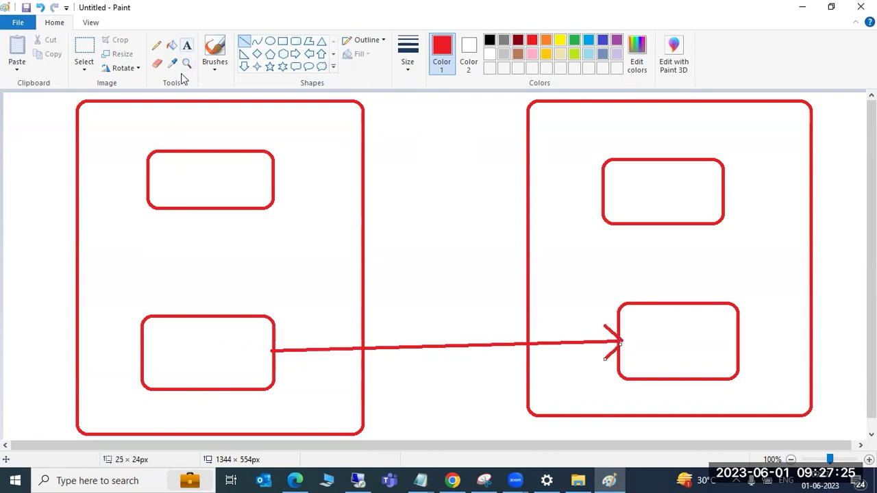
click(175, 353)
text(DB)
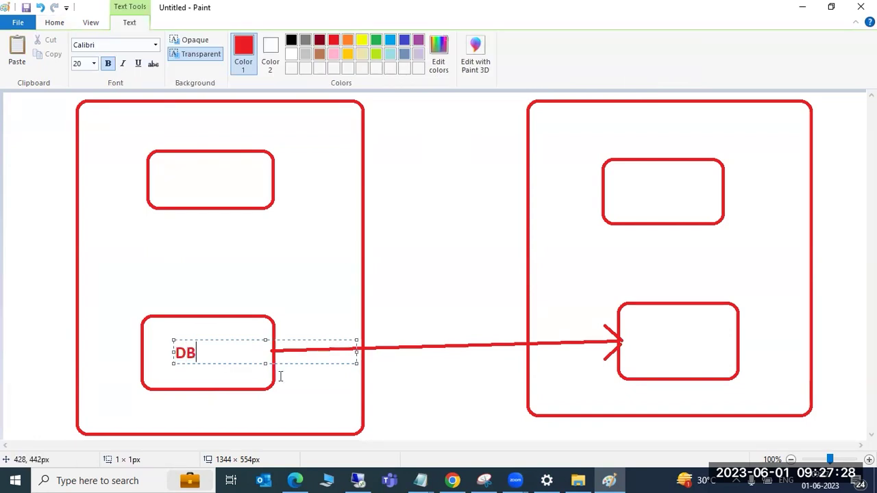
click(193, 181)
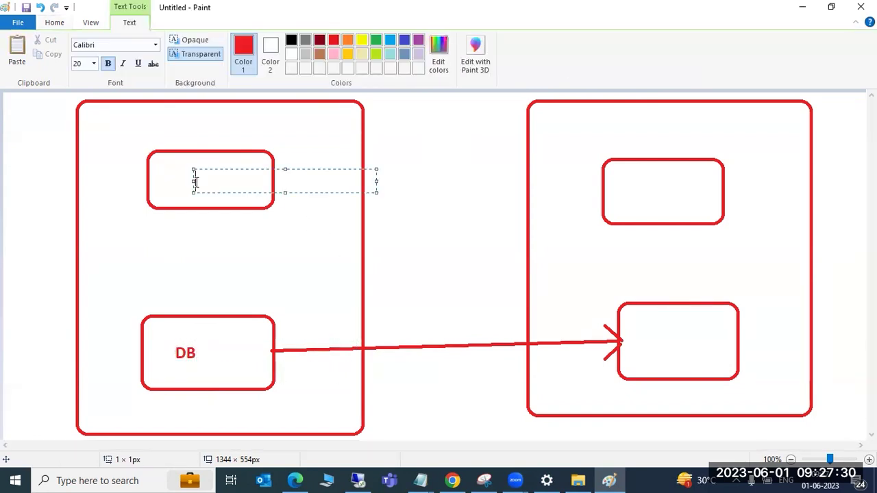
text(SAP)
click(634, 193)
text(SAP)
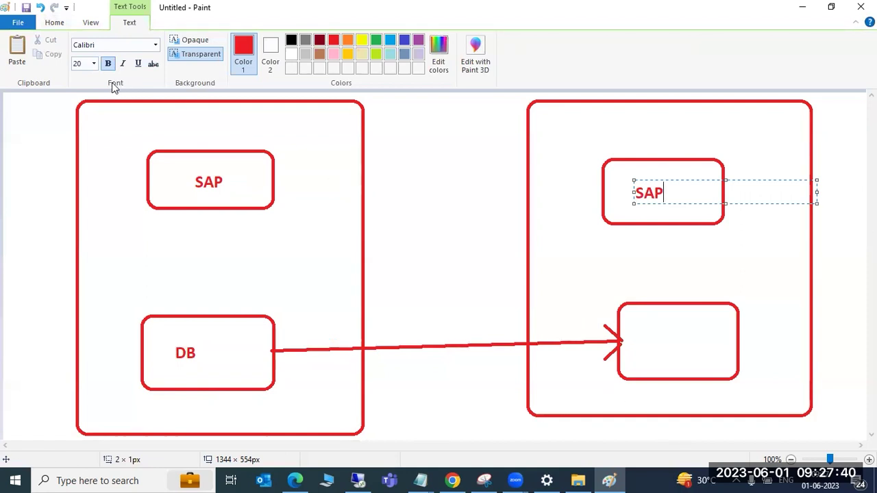
click(55, 22)
click(243, 41)
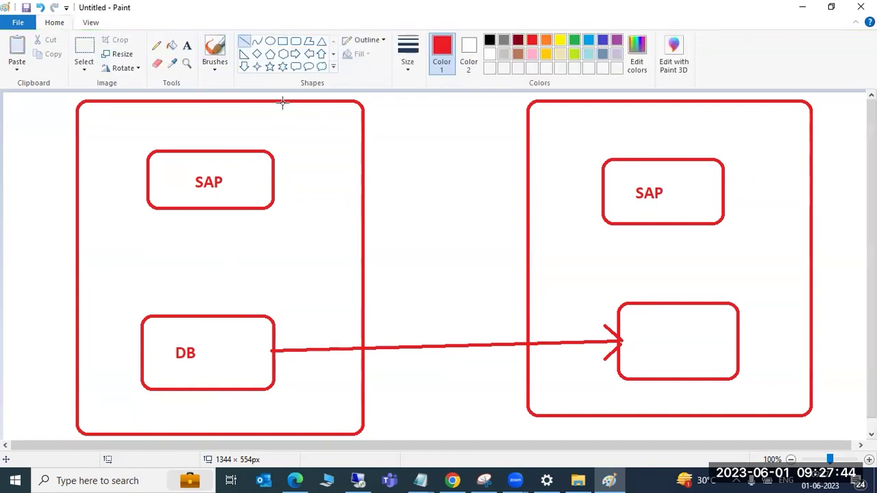
Draw two red diagonals crossing out the left server, plus a line to the right SAP box
drag(409, 96, 33, 430)
drag(11, 108, 411, 438)
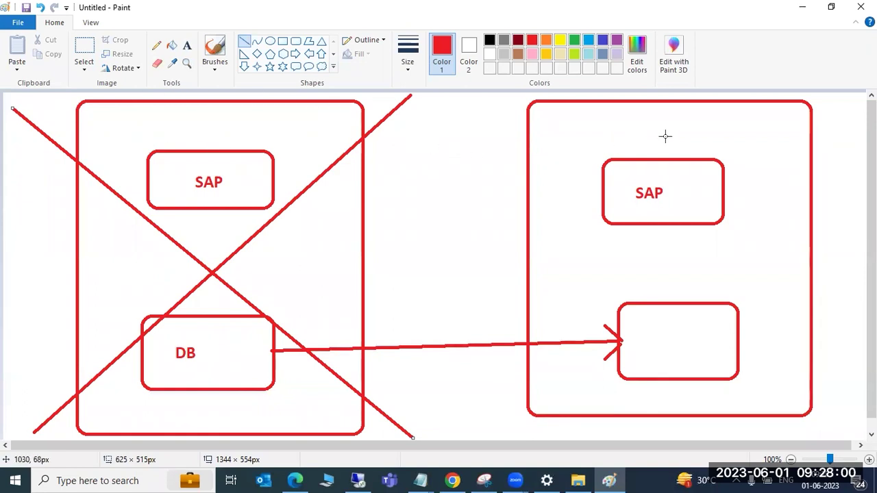
drag(417, 134, 636, 182)
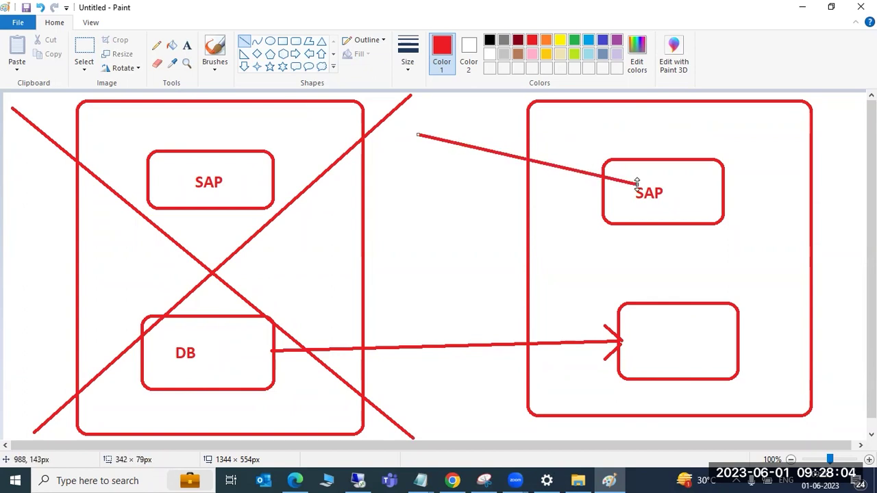
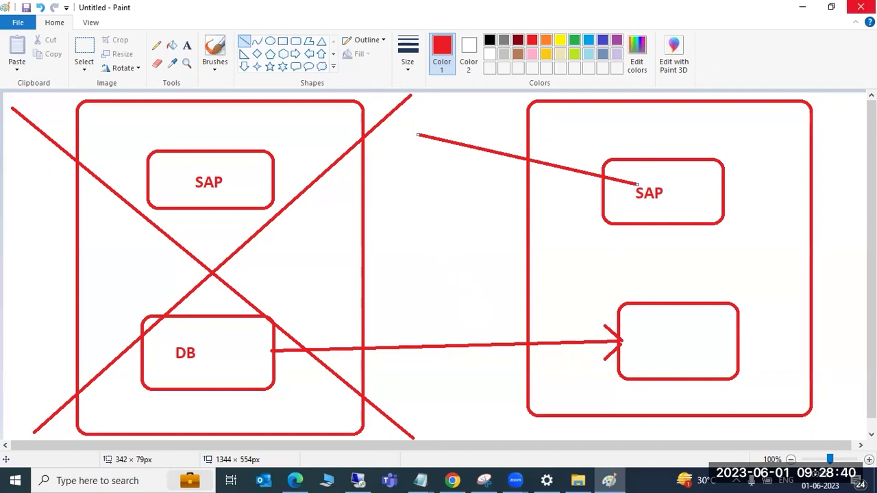
Close Paint without saving, then select SAP HANA Database > Application Server ABAP > Standard System and proceed
click(860, 7)
click(457, 244)
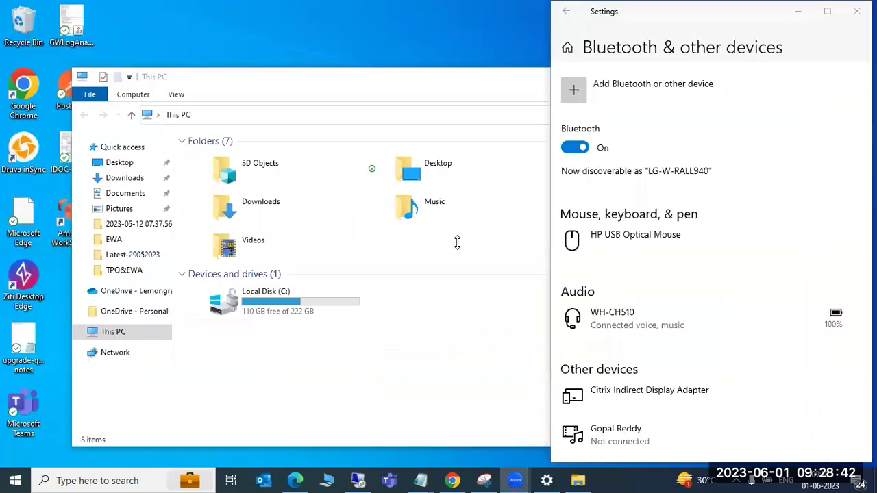
click(357, 481)
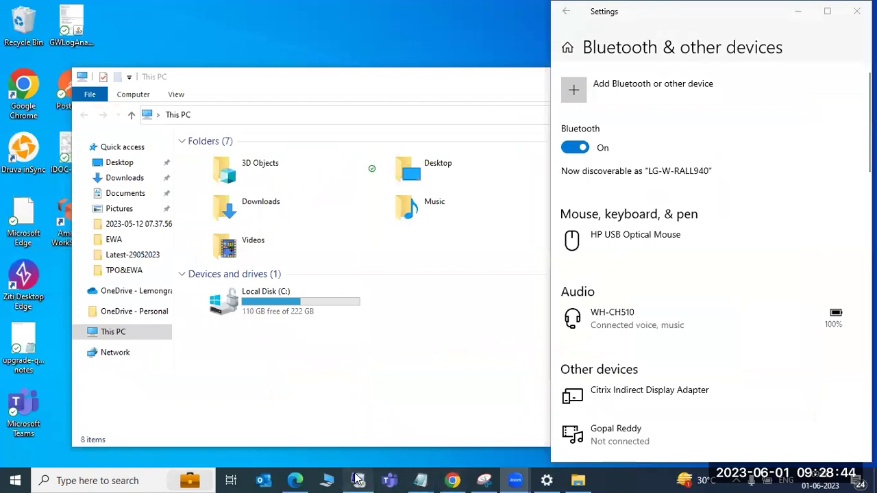
click(40, 297)
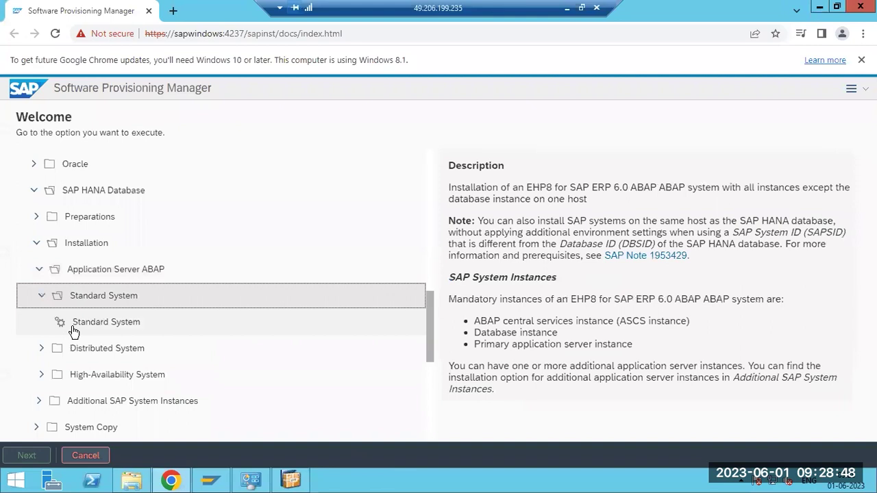
click(73, 329)
click(30, 456)
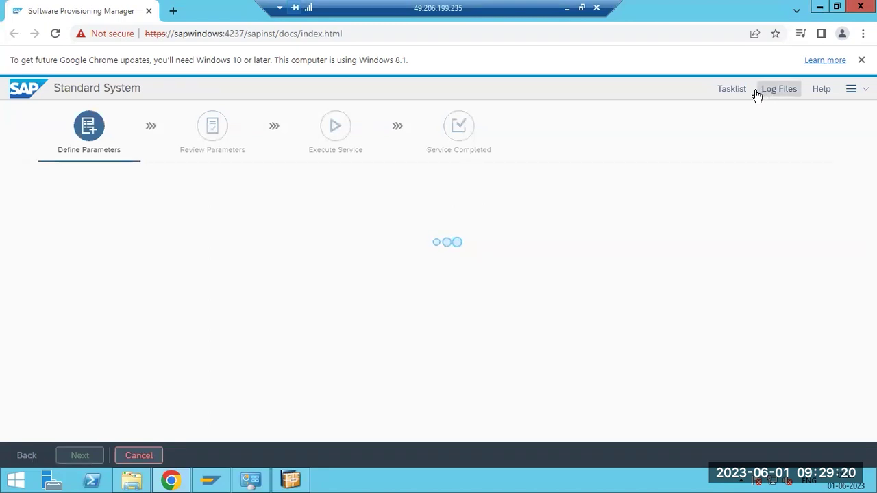
Show the Tasklist and Log Files panel beside Parameter Settings, then refresh the log list twice
click(730, 89)
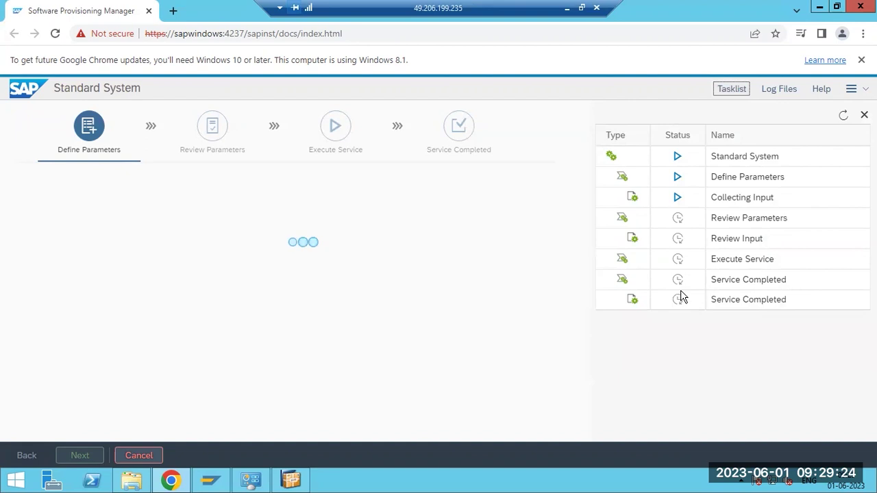
click(768, 92)
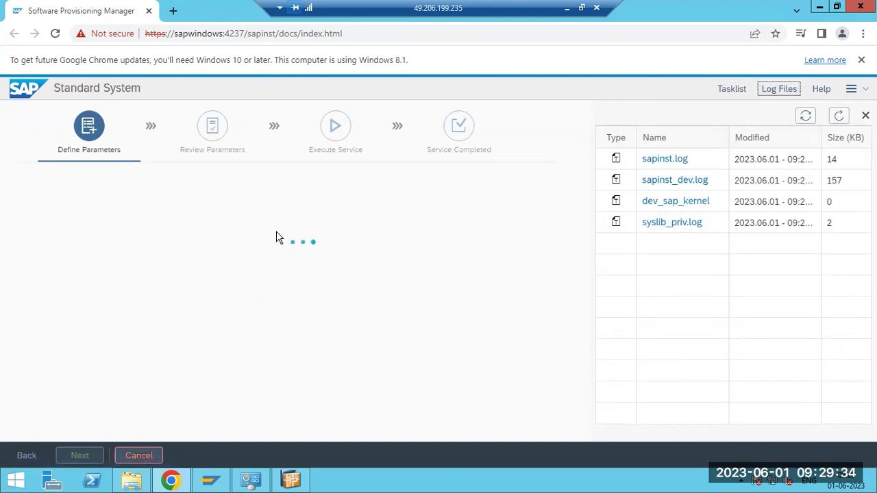
click(839, 117)
click(840, 118)
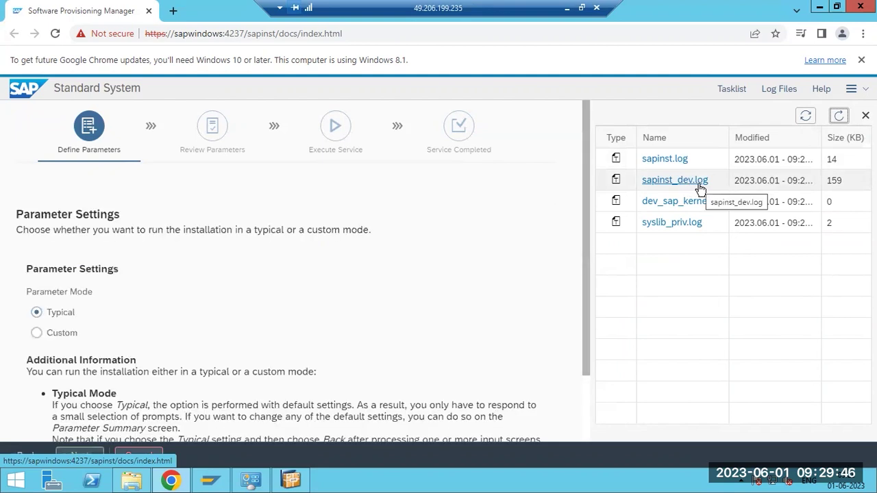
click(663, 160)
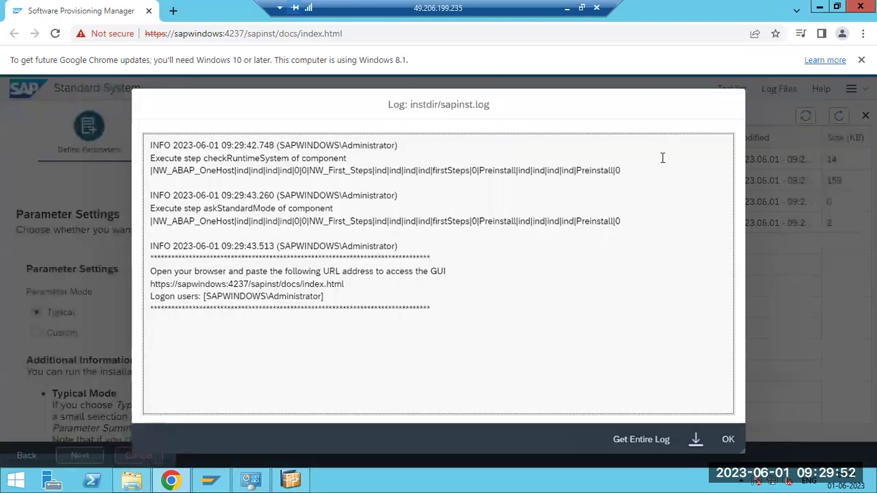
click(727, 437)
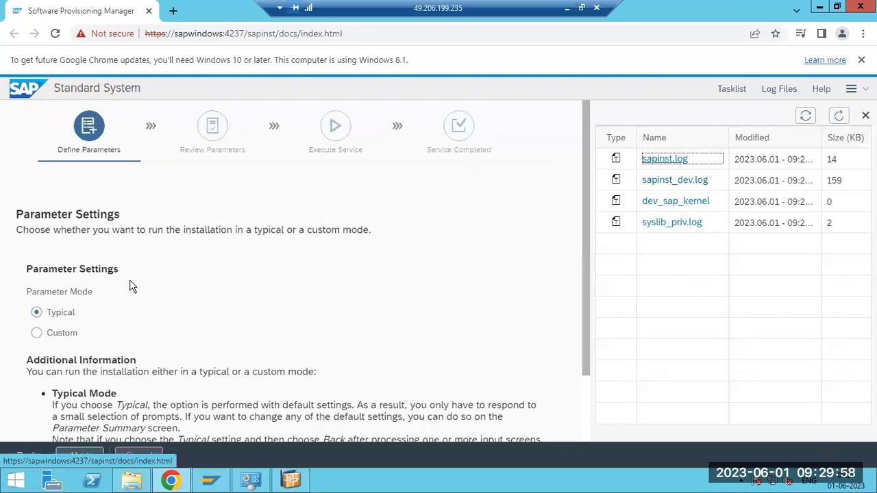
scroll(96, 287, down, 1)
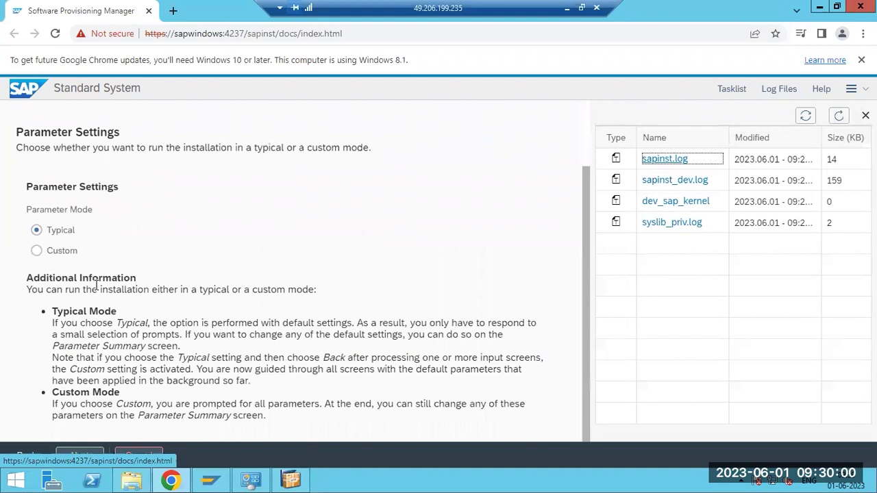
scroll(96, 288, up, 1)
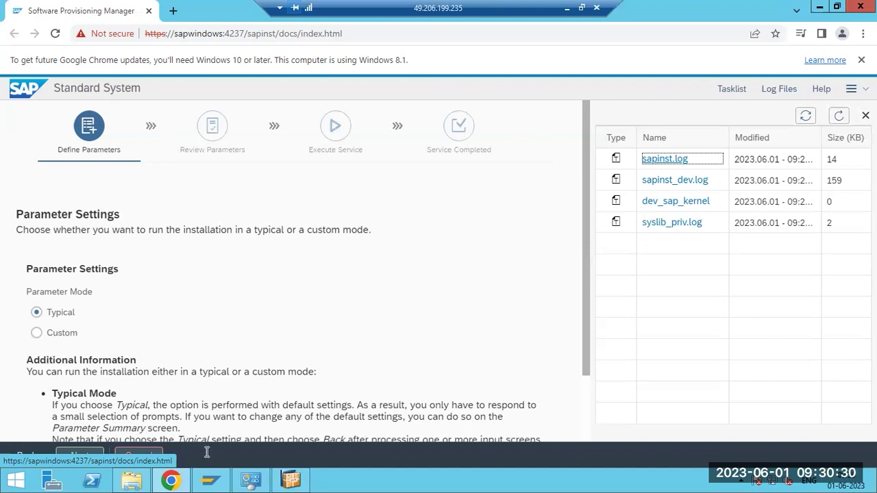
Browse E:\SAPSOFTWARES through the kernel, saphostagent, export and client folders, then return to the installer
click(132, 480)
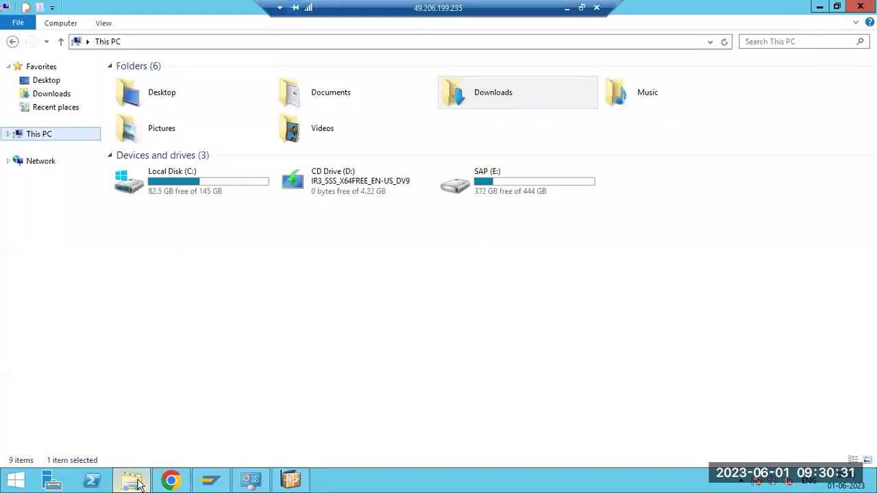
double_click(534, 178)
double_click(150, 111)
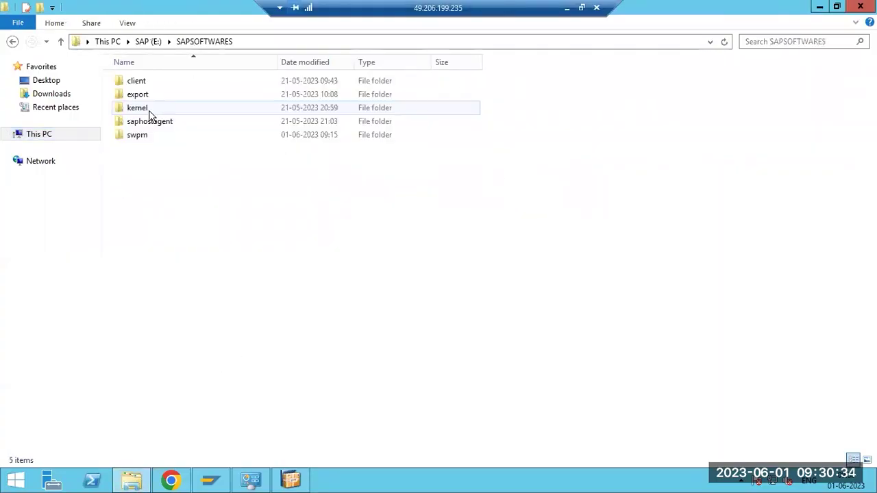
click(150, 113)
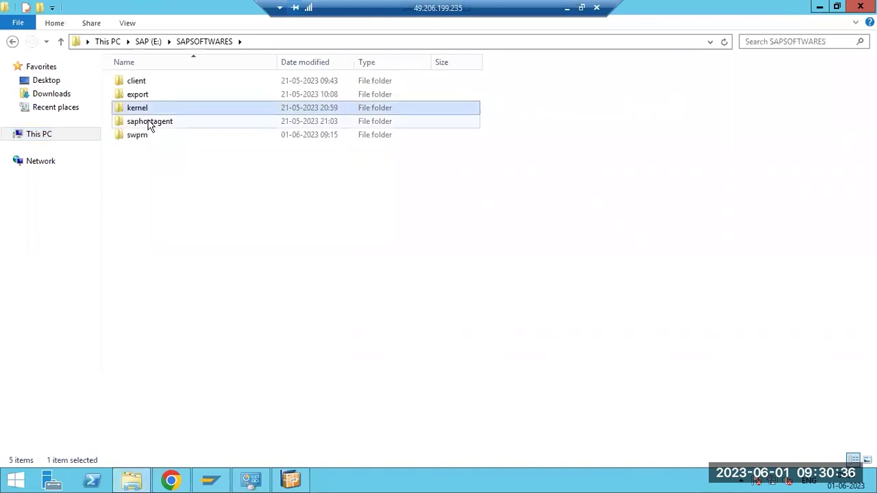
click(150, 123)
click(137, 95)
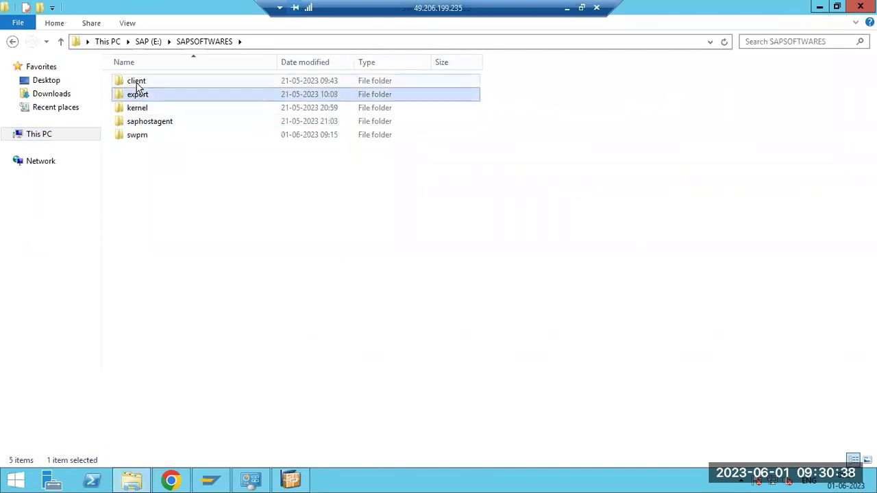
click(137, 84)
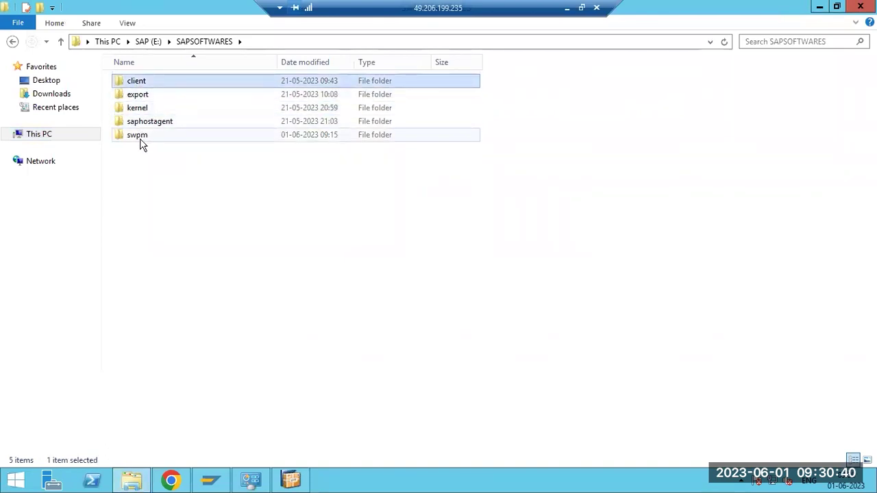
click(172, 482)
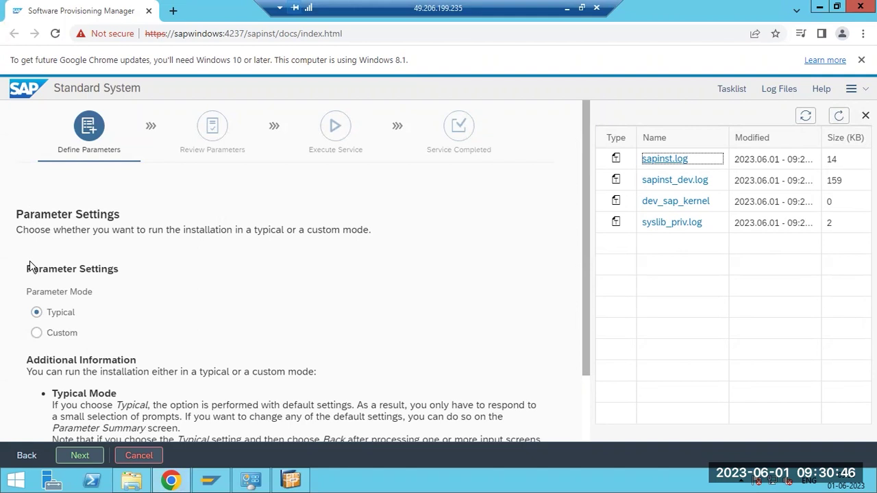
Compare the Custom and Typical mode explanations, keep Typical parameter mode, and continue
click(37, 333)
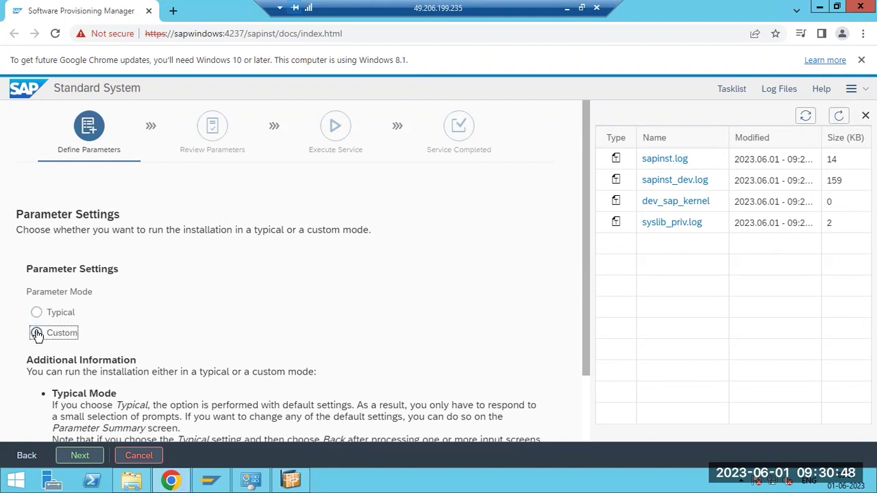
click(36, 312)
scroll(250, 320, down, 1)
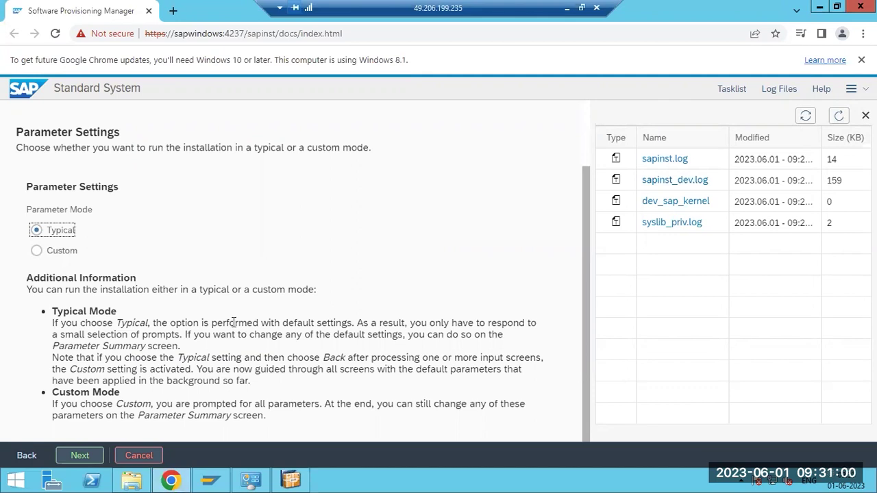
drag(81, 404, 353, 404)
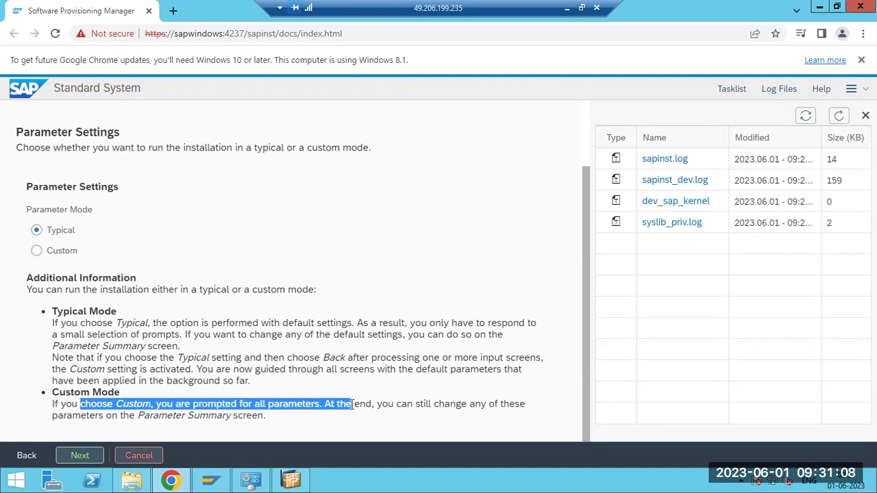
click(56, 234)
click(50, 255)
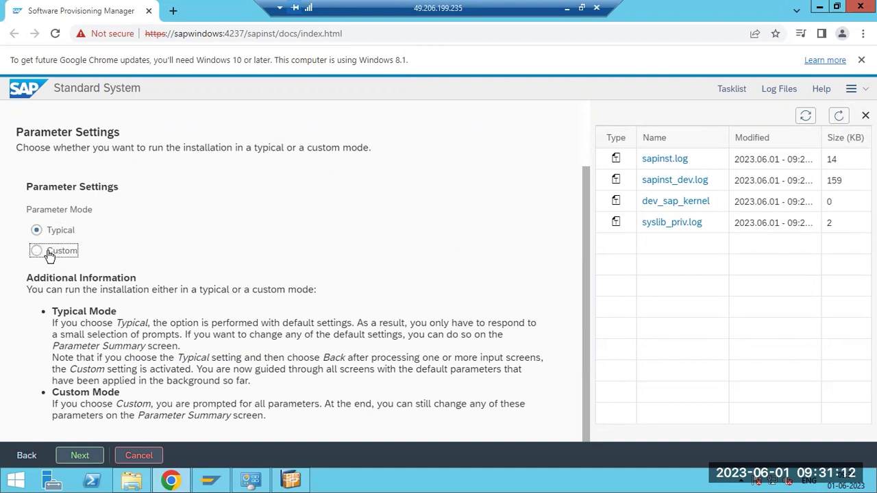
click(46, 236)
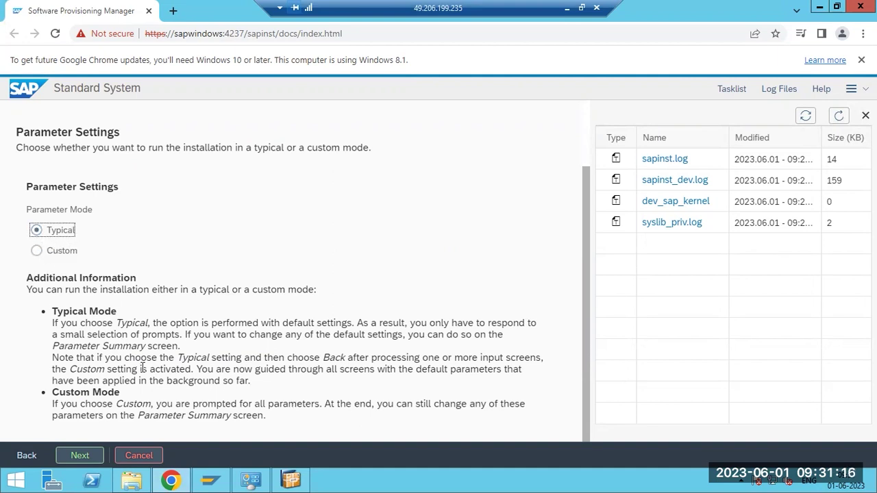
drag(146, 323, 196, 328)
drag(185, 404, 234, 405)
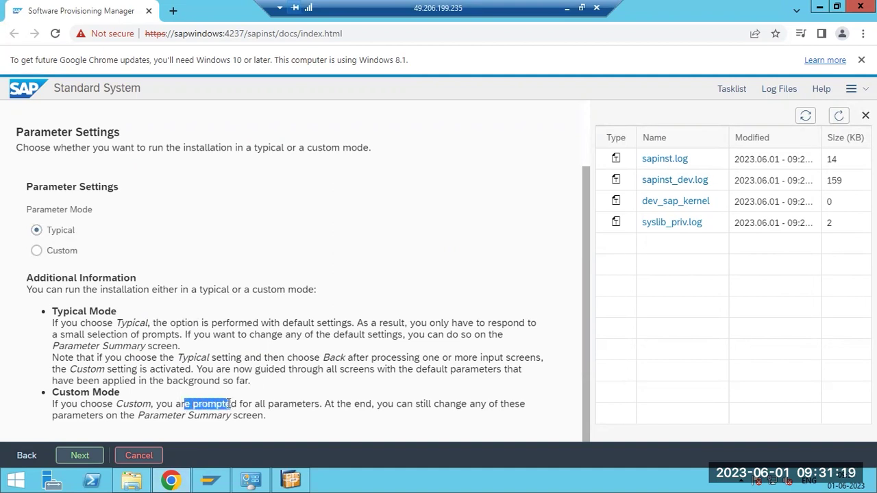
click(82, 456)
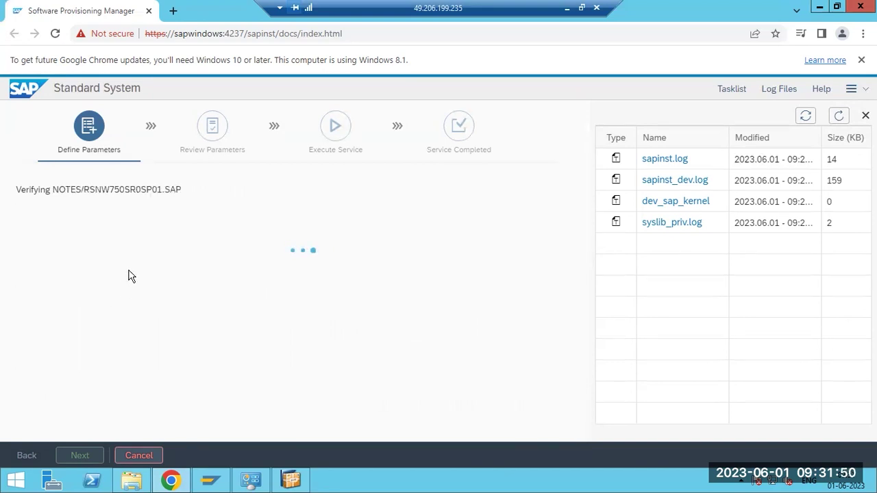
Refresh the log list, review sapinst.log for the file being verified, then minimise Remote Desktop
click(840, 115)
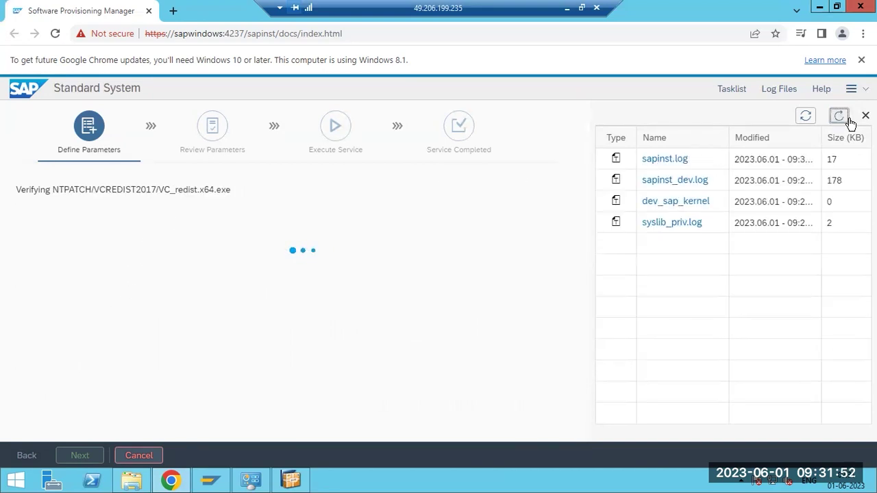
drag(52, 190, 165, 191)
click(661, 158)
drag(226, 296, 411, 294)
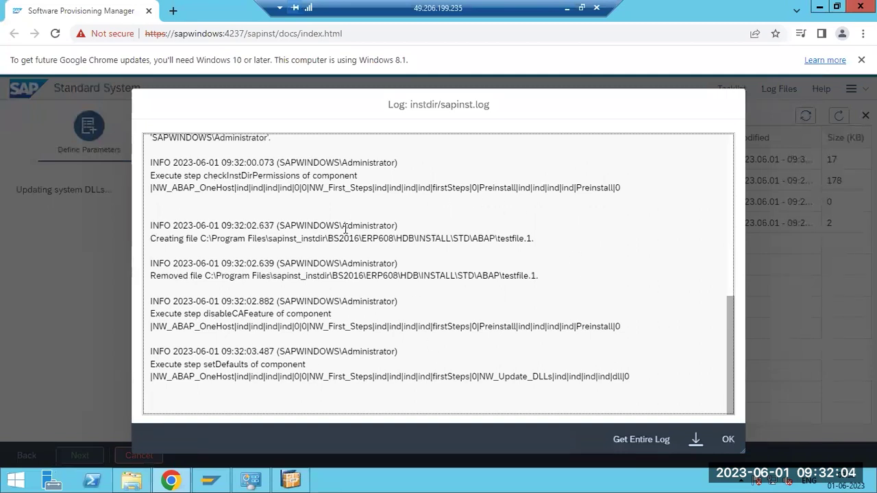
click(727, 439)
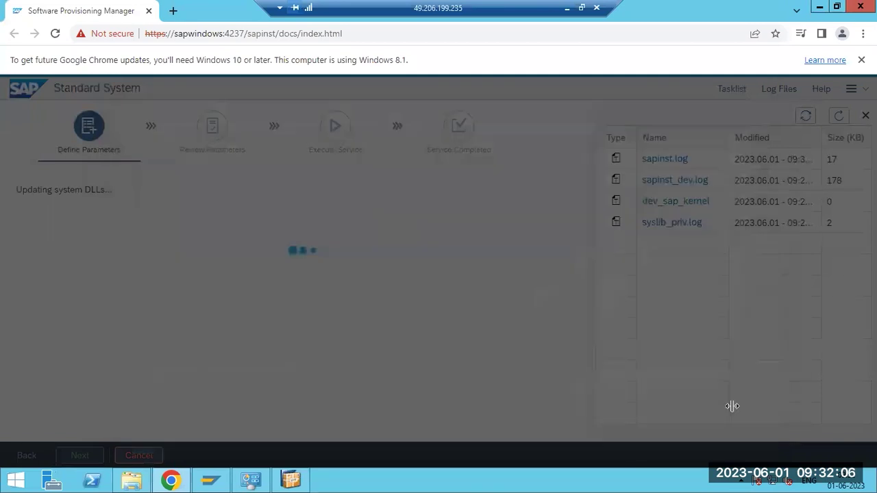
click(569, 8)
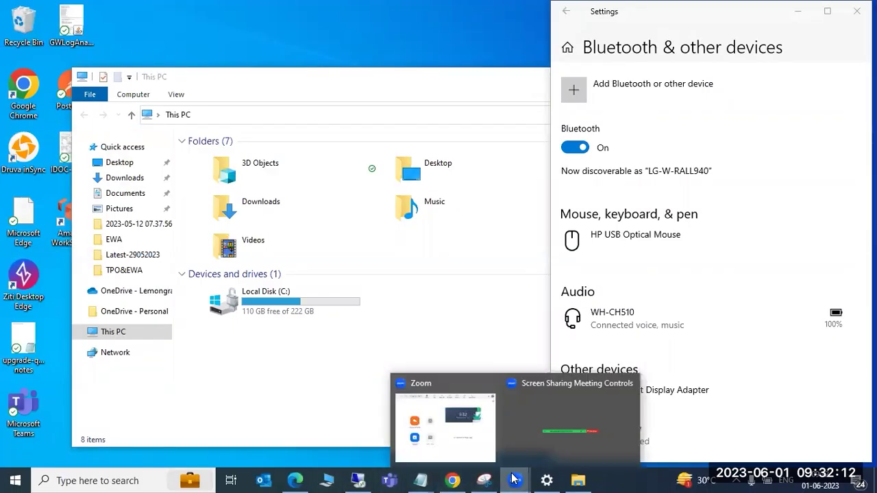
Open Paint and draw a text box across the canvas
click(147, 480)
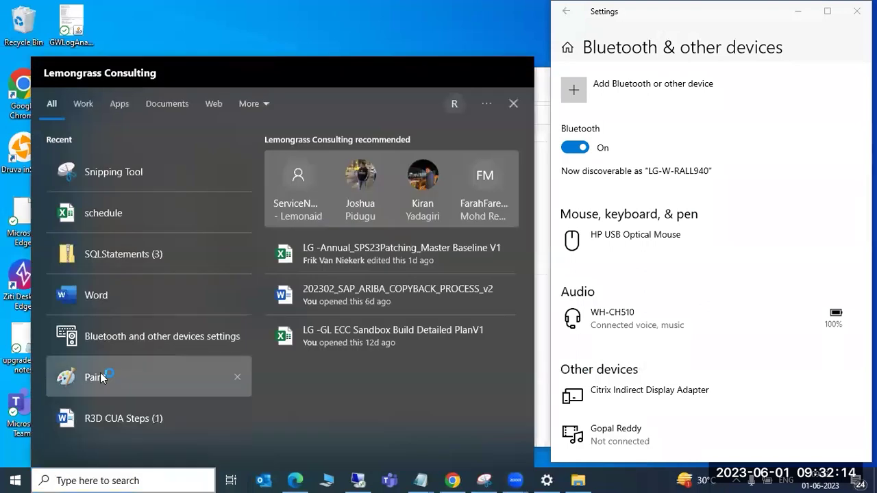
click(100, 378)
click(186, 45)
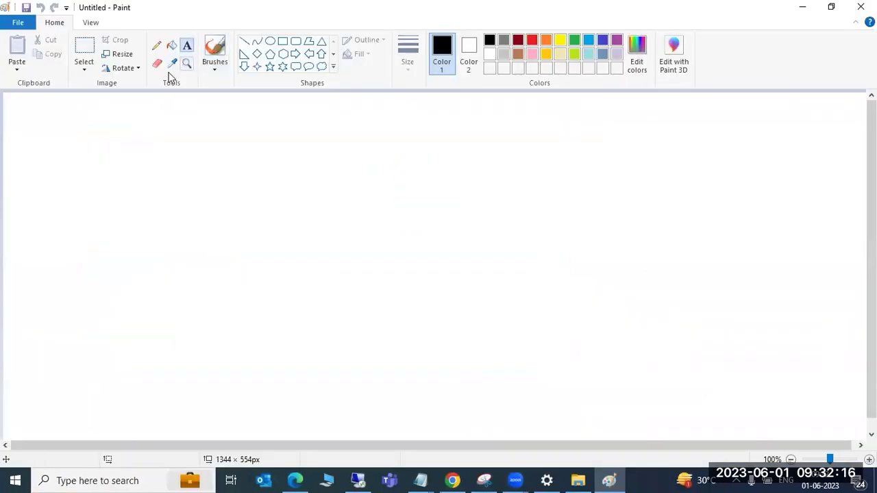
mouse_move(34, 98)
mouse_down()
mouse_move(211, 226)
mouse_move(508, 348)
mouse_move(561, 397)
mouse_move(581, 433)
mouse_up()
Type 'PORT' and, below it, 'LOG FILES : SAPINST.log and SAPINST_DEV.log'
text(PORT)
key(Return)
key(Return)
text(LOG FILES : )
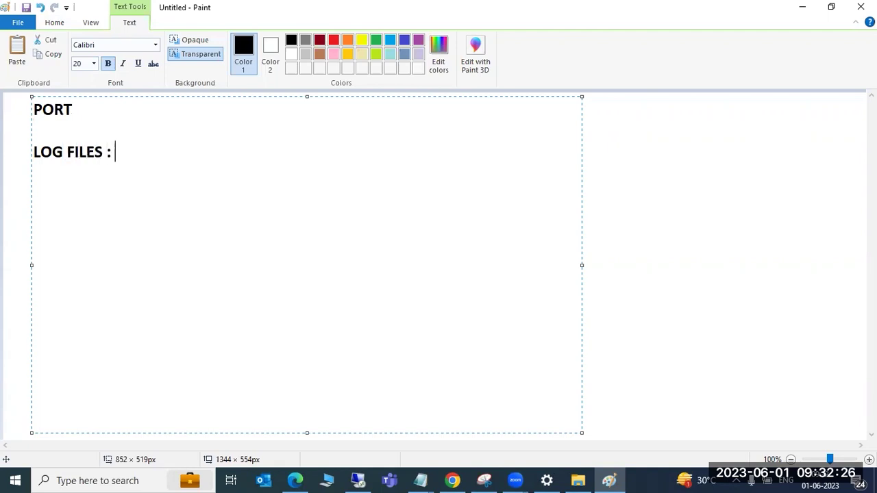
text(SAPINST.log and SAPINST)
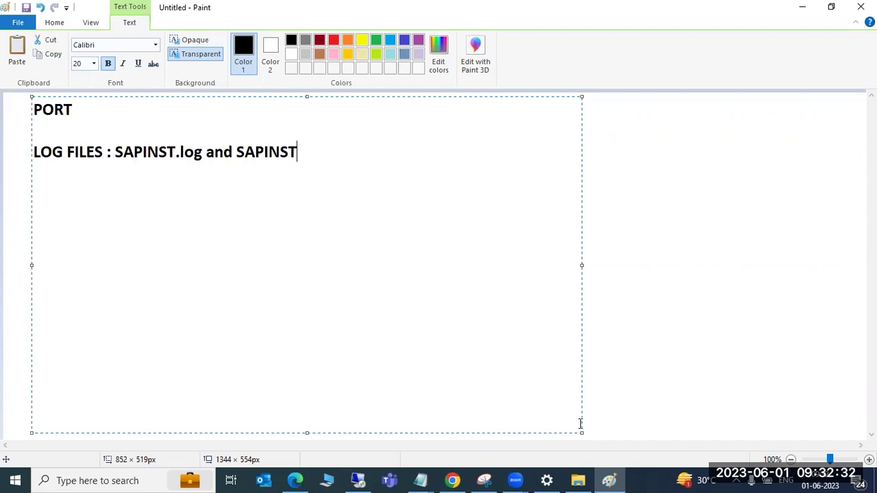
text(_DEV.log)
key(Return)
key(Return)
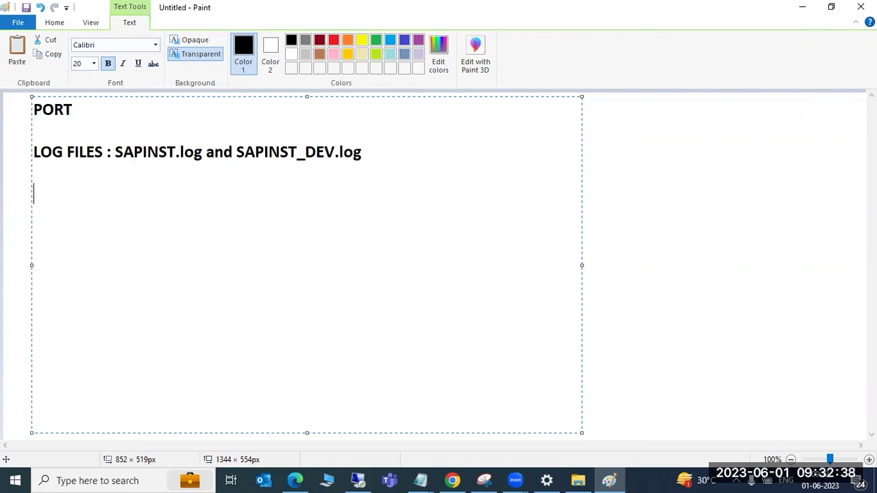
click(361, 479)
Enter ECD as the SAP System ID, continue, and uncheck 'Set FQDN for SAP system'
click(37, 293)
drag(37, 292, 130, 296)
drag(27, 291, 131, 294)
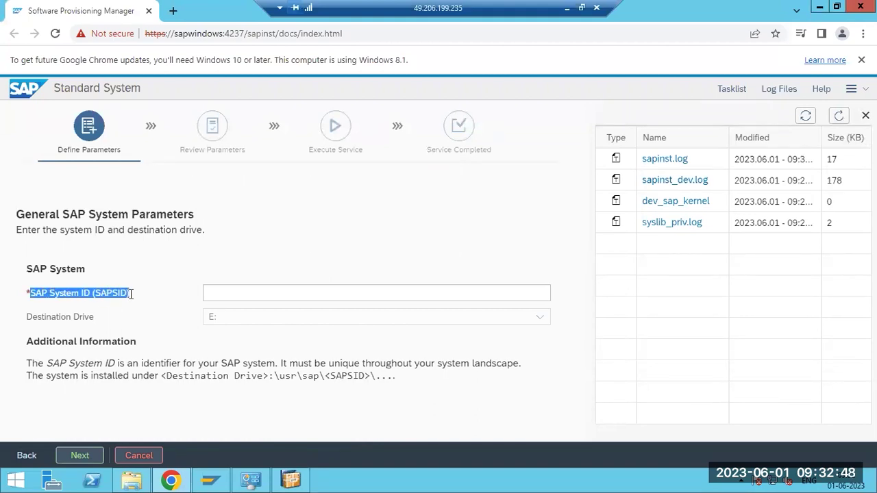
click(218, 293)
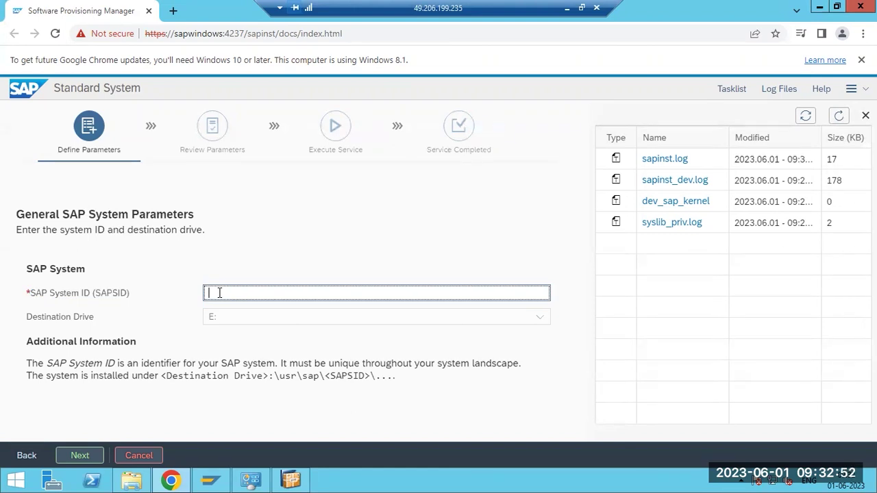
text(ECD)
click(79, 457)
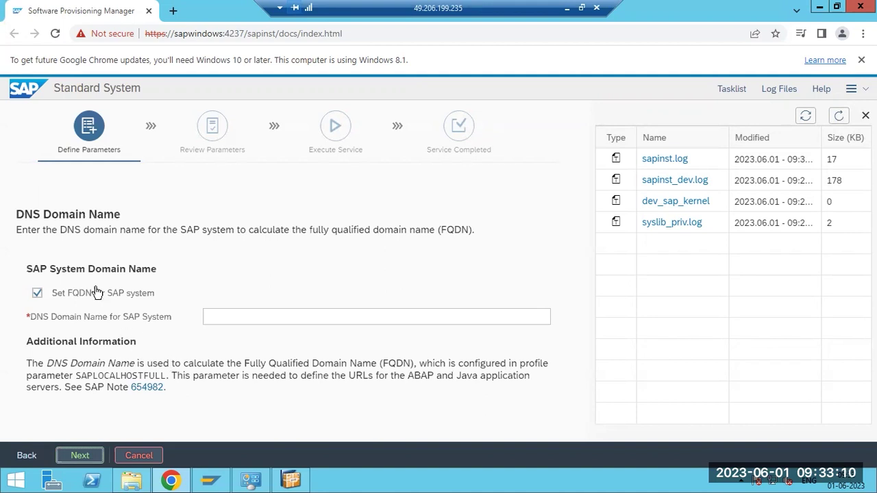
click(97, 292)
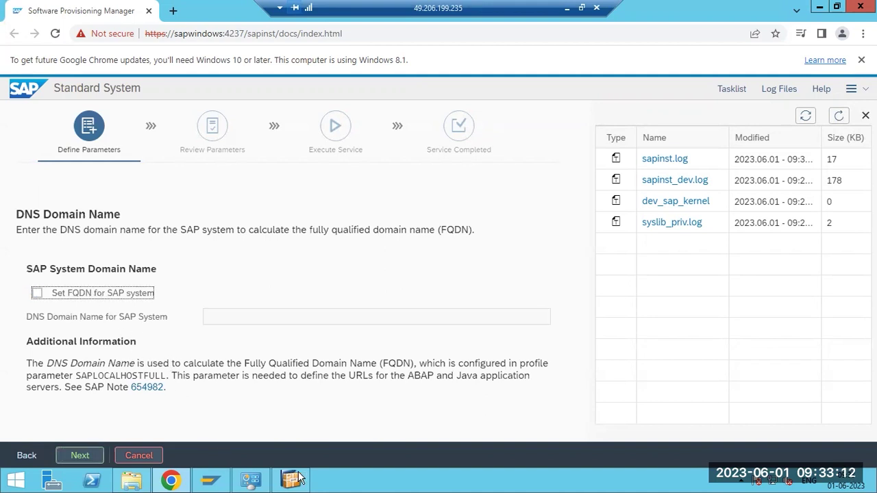
Commit the Paint text and draw a large rectangle on the canvas's right side
click(567, 7)
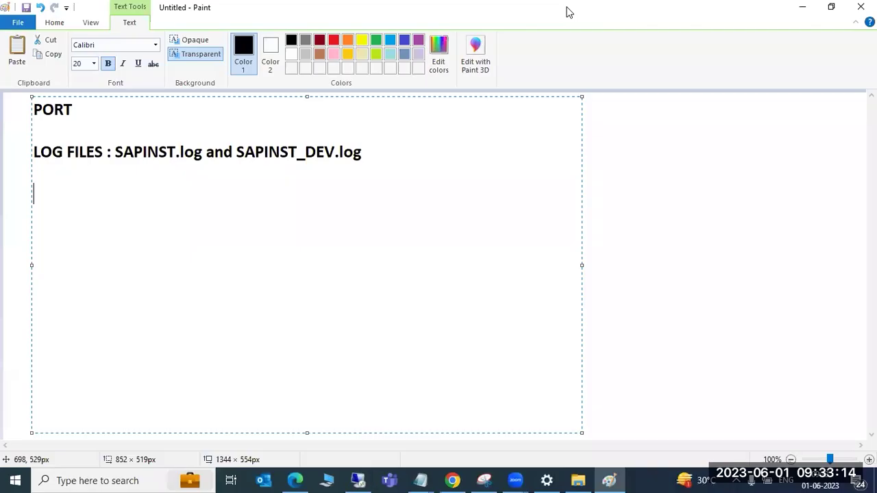
click(624, 202)
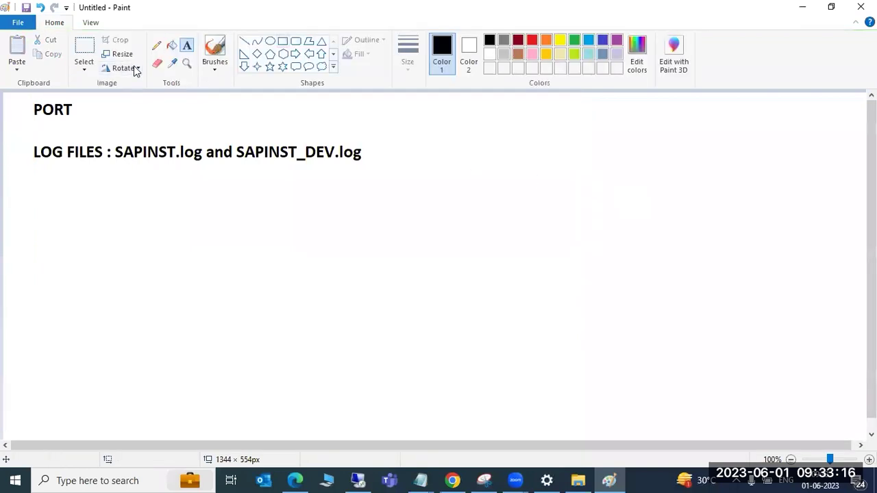
drag(475, 114, 834, 409)
click(347, 274)
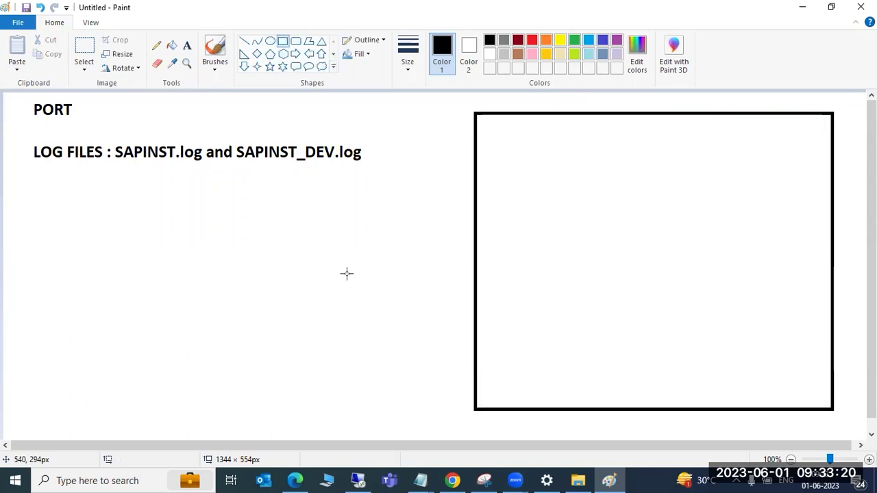
Add six small rounded boxes along the large box's bottom, then return to the installer
click(296, 41)
drag(501, 347, 535, 377)
drag(562, 349, 583, 382)
mouse_move(606, 352)
mouse_down()
mouse_move(627, 376)
mouse_move(682, 381)
mouse_up()
drag(710, 350, 731, 381)
drag(751, 350, 770, 375)
mouse_move(785, 352)
mouse_down()
mouse_move(801, 377)
mouse_move(825, 382)
mouse_up()
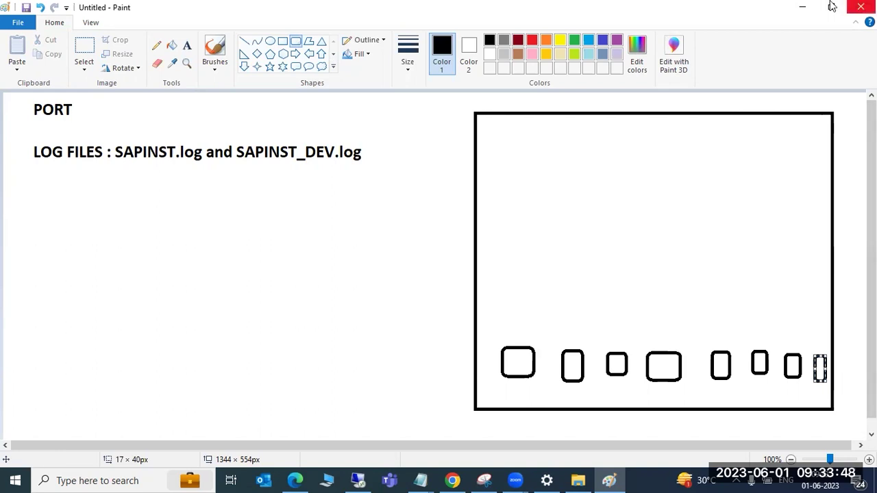
click(803, 6)
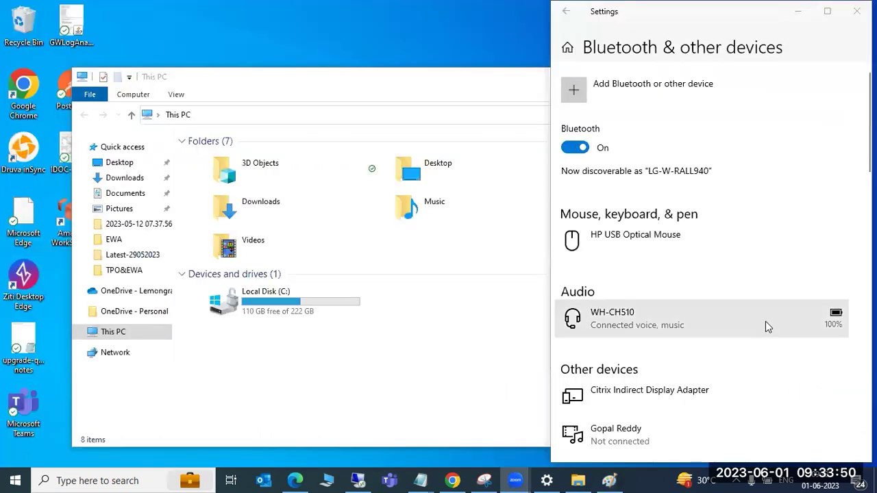
click(358, 480)
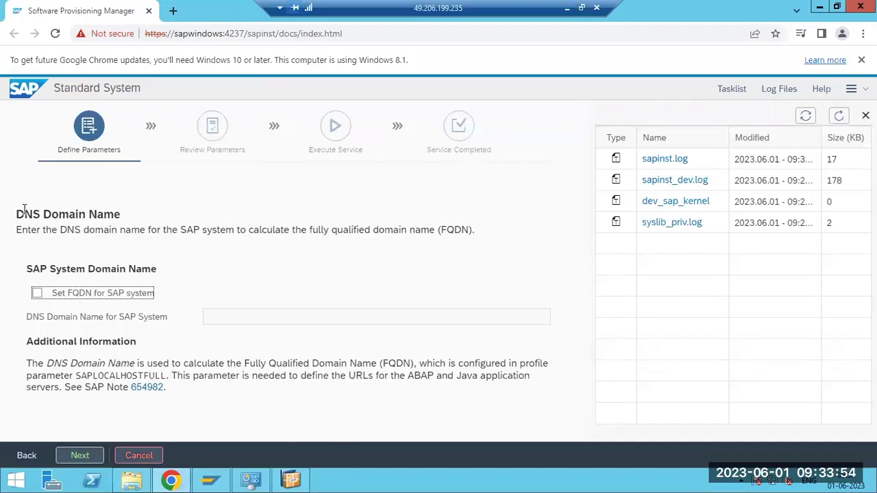
Toggle 'Set FQDN for SAP system' on and back off, then continue to Master Password
drag(24, 214, 478, 238)
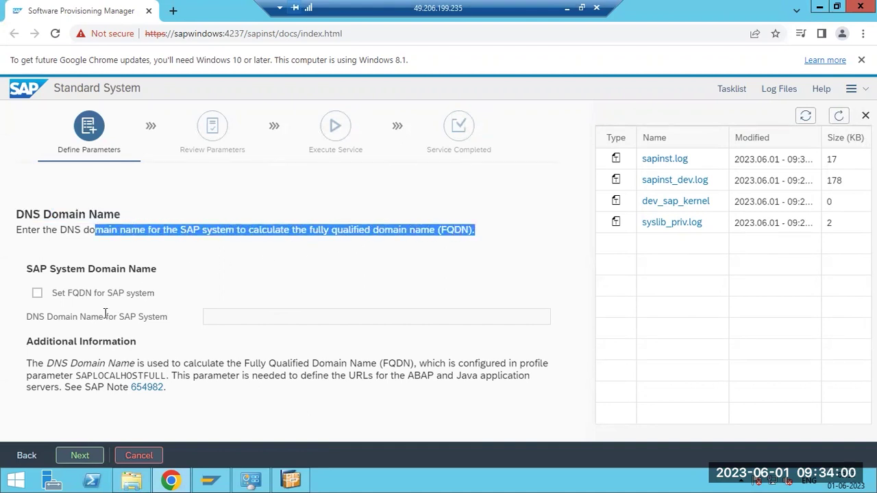
click(37, 293)
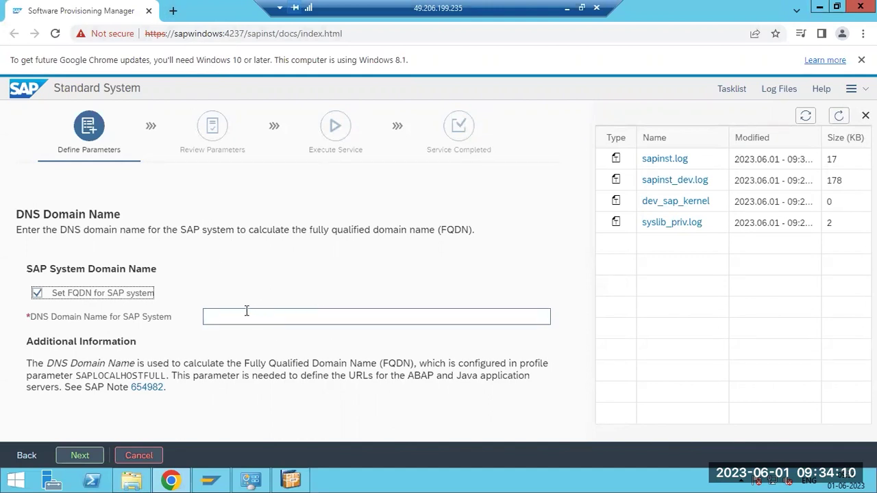
click(37, 294)
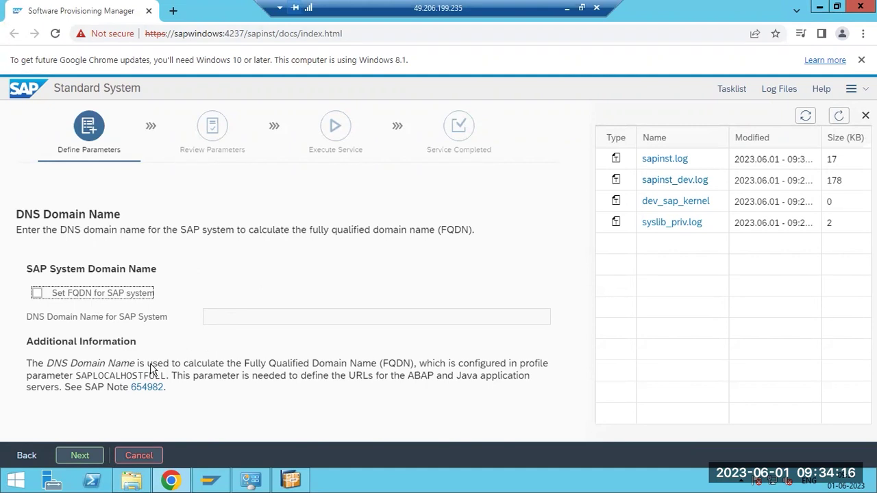
click(85, 454)
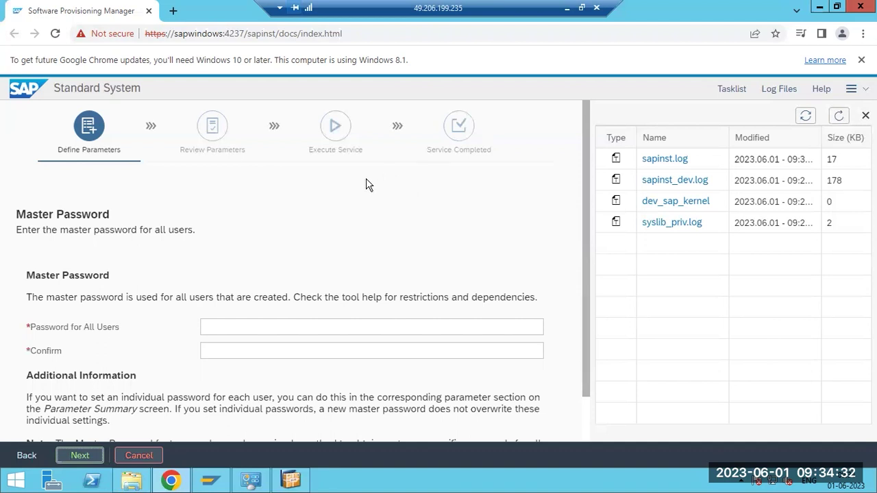
Type and confirm the master password for all users, submit it, and refresh the log files
click(217, 328)
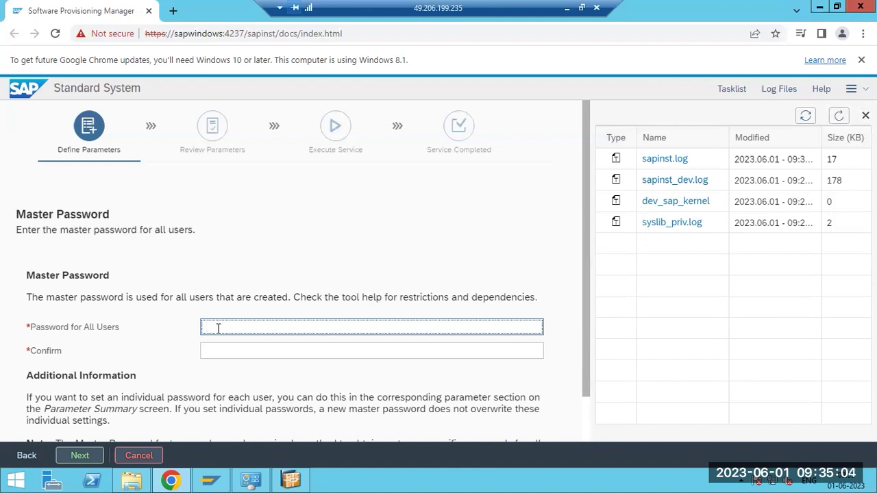
text(•••)
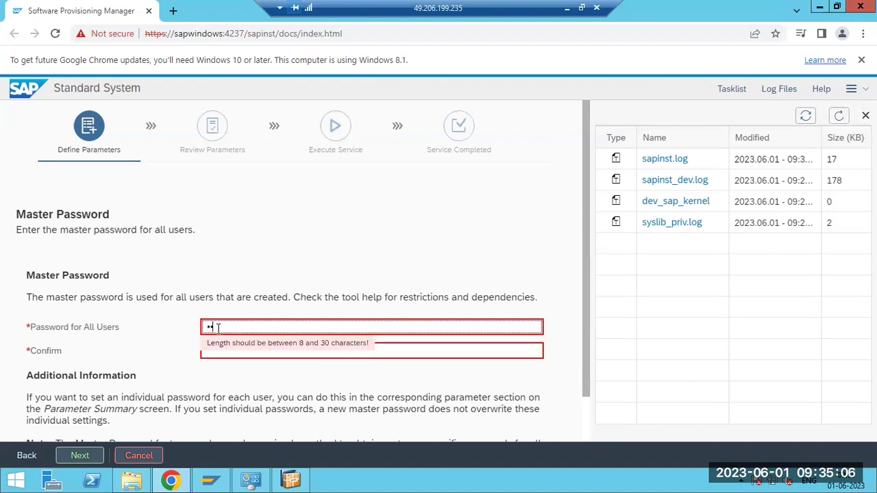
text(•••••••)
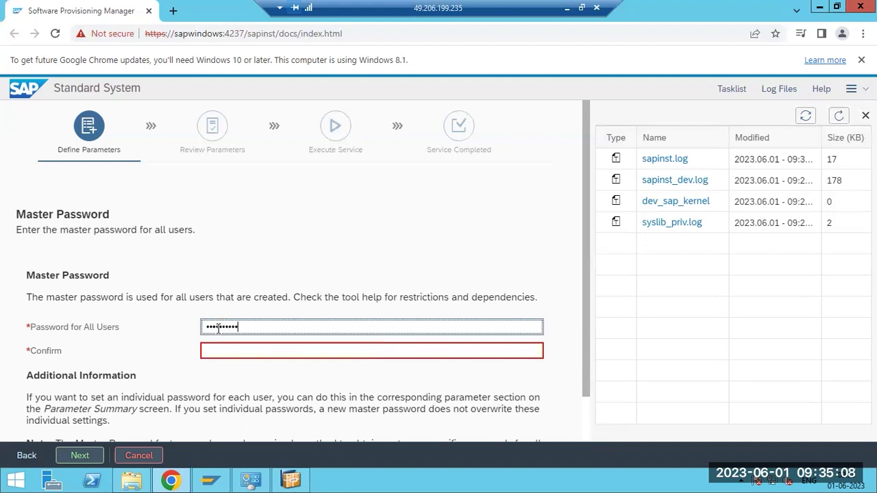
key(Tab)
text(••••••••••)
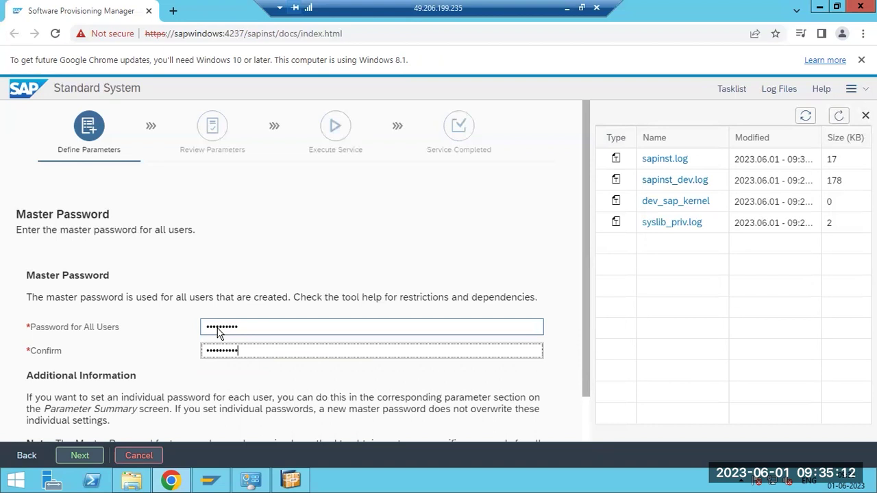
key(Return)
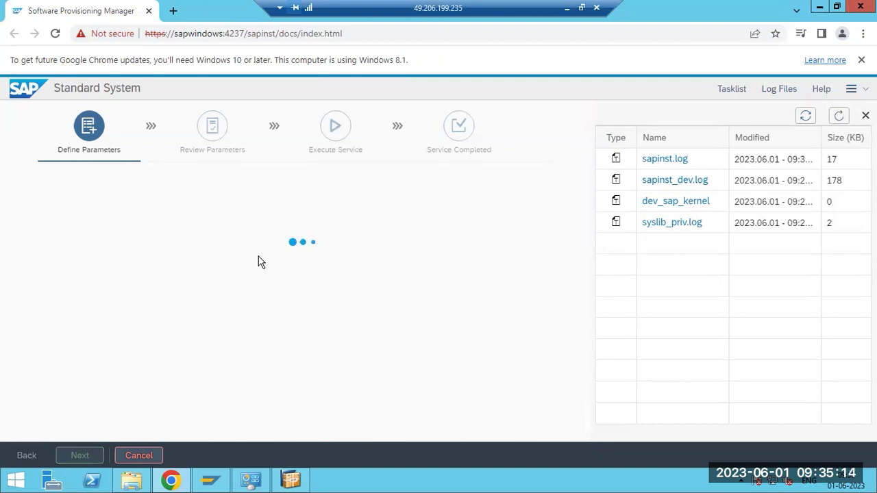
click(836, 125)
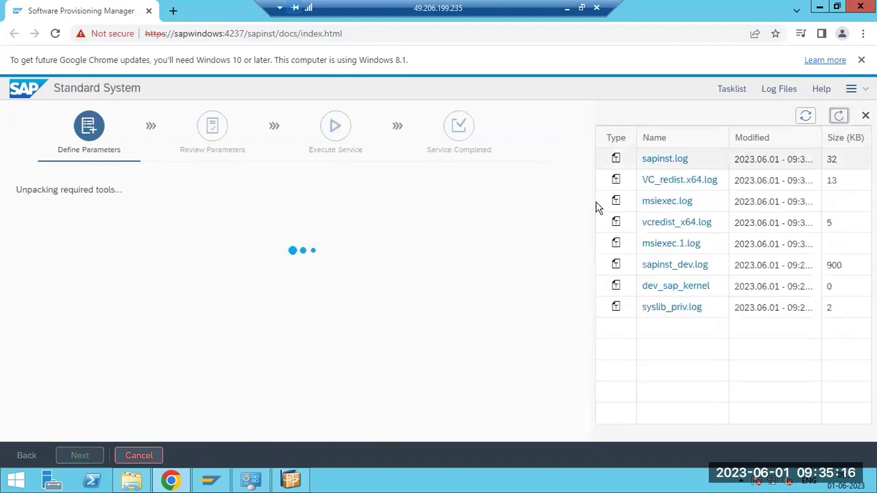
Open sapinst.log and read the latest INFO entries and the password check line
click(662, 160)
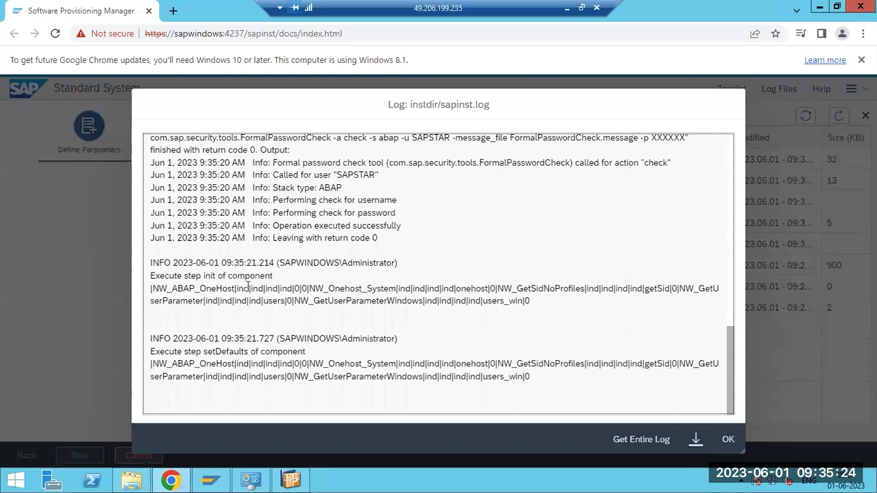
drag(175, 338, 144, 341)
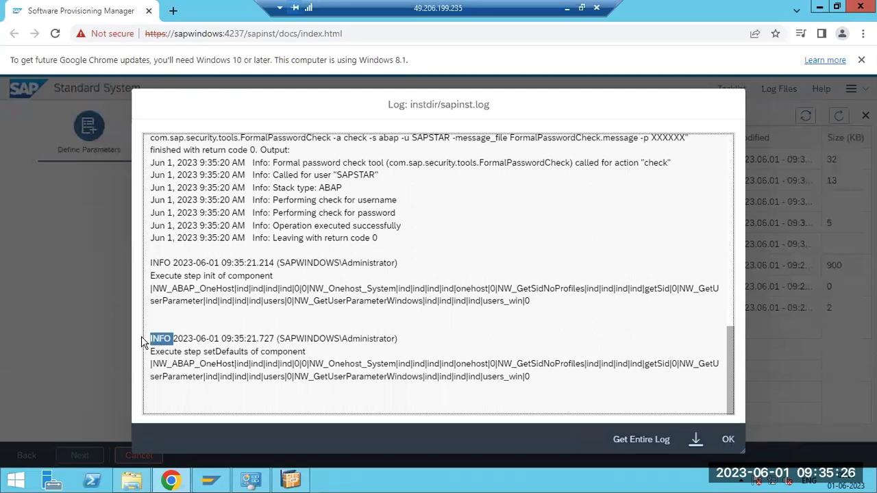
drag(172, 263, 149, 262)
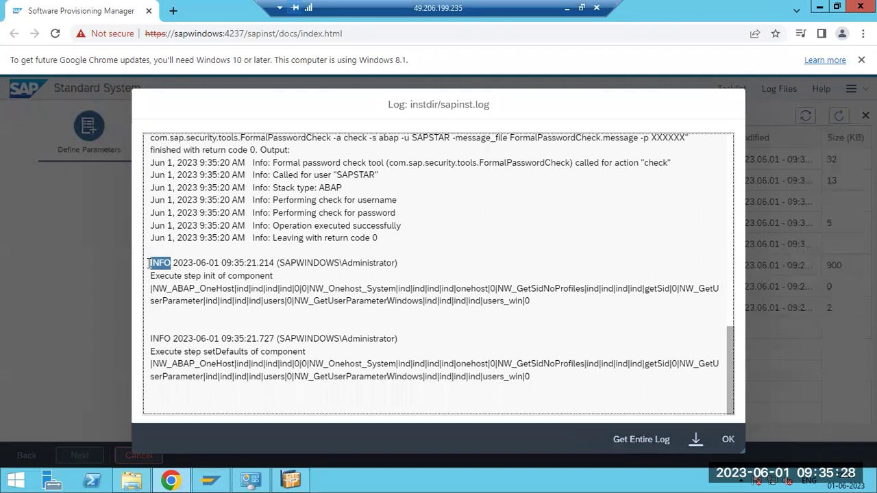
drag(292, 162, 395, 163)
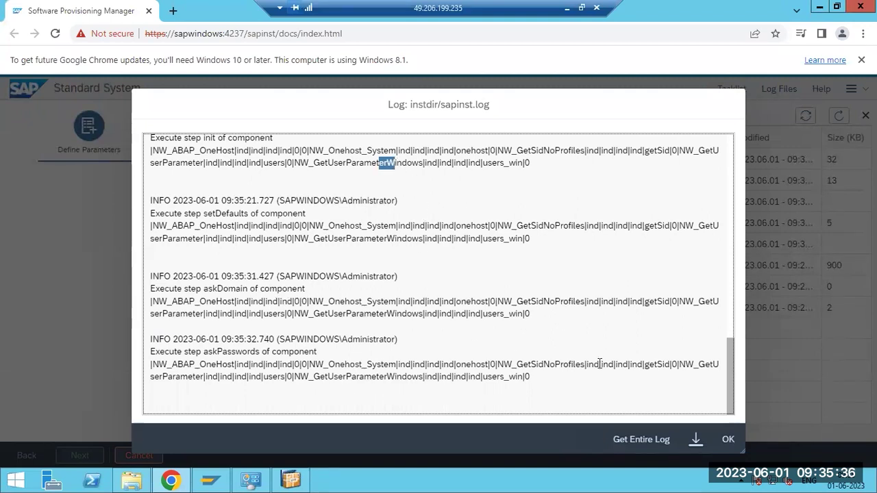
click(729, 439)
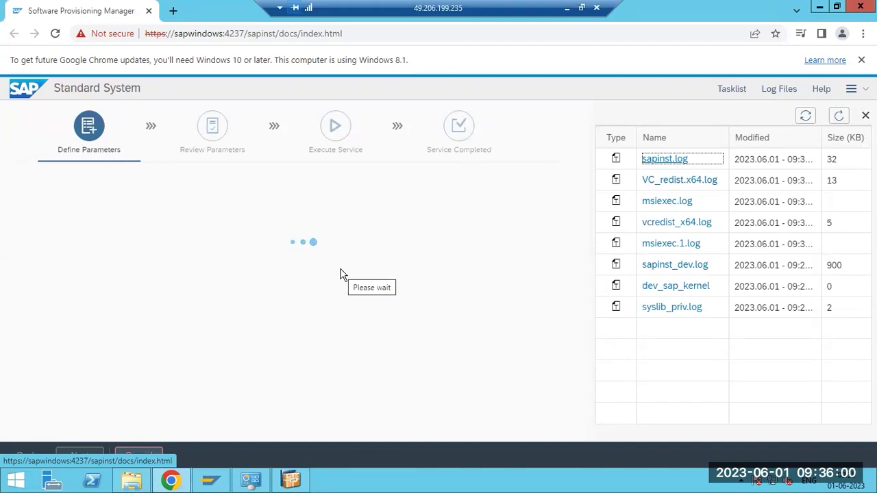
Refresh the log list, reopen sapinst.log and highlight the GUI access address
click(840, 117)
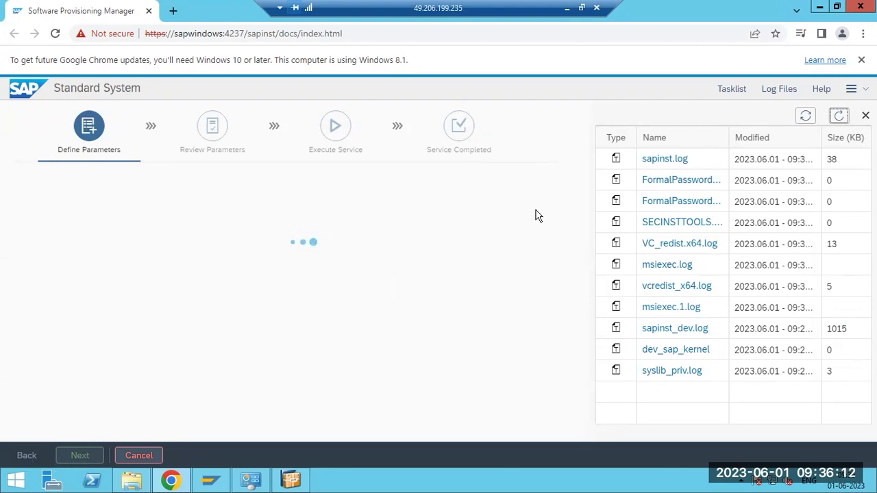
click(841, 117)
click(665, 161)
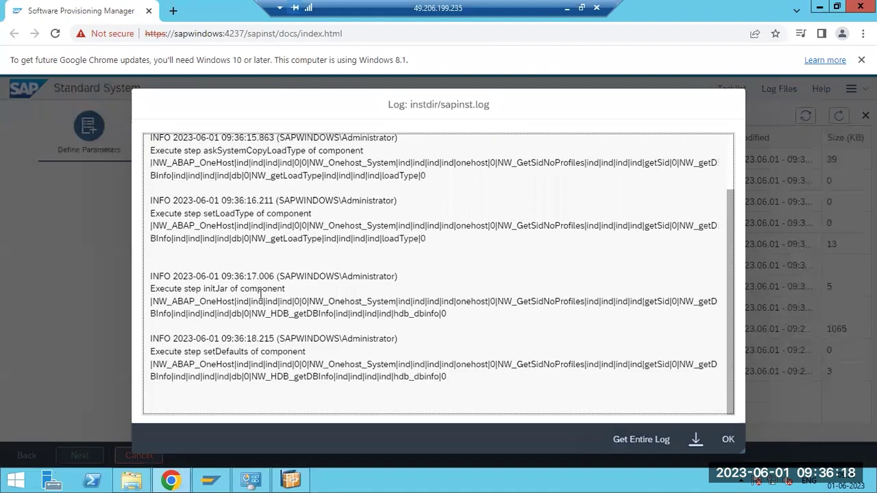
drag(329, 365, 214, 351)
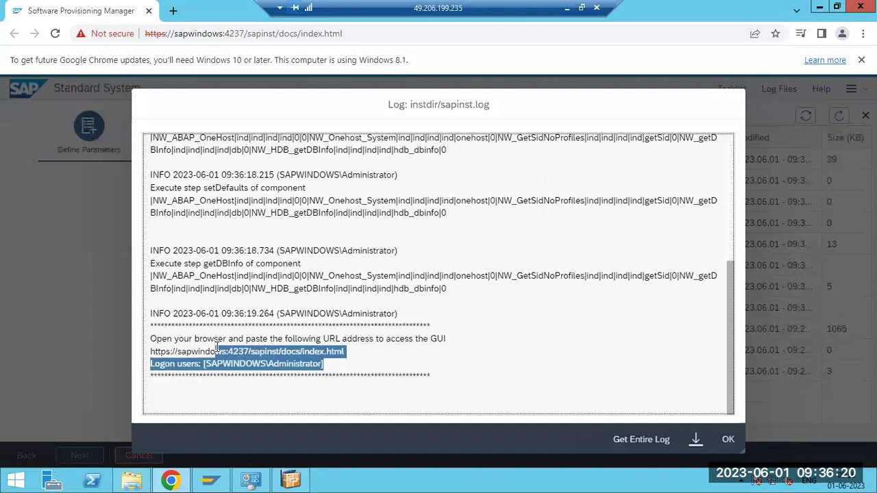
click(727, 442)
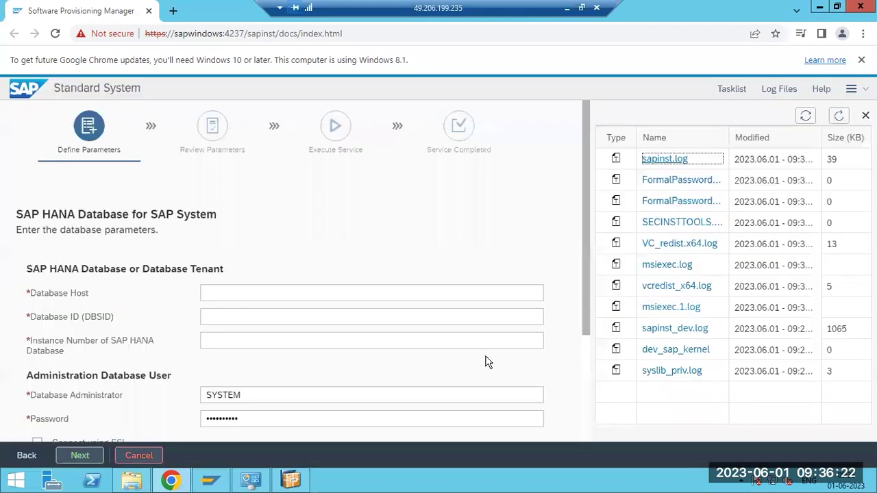
Enter database host saplinux1, database ID ECD and instance number 00
click(238, 291)
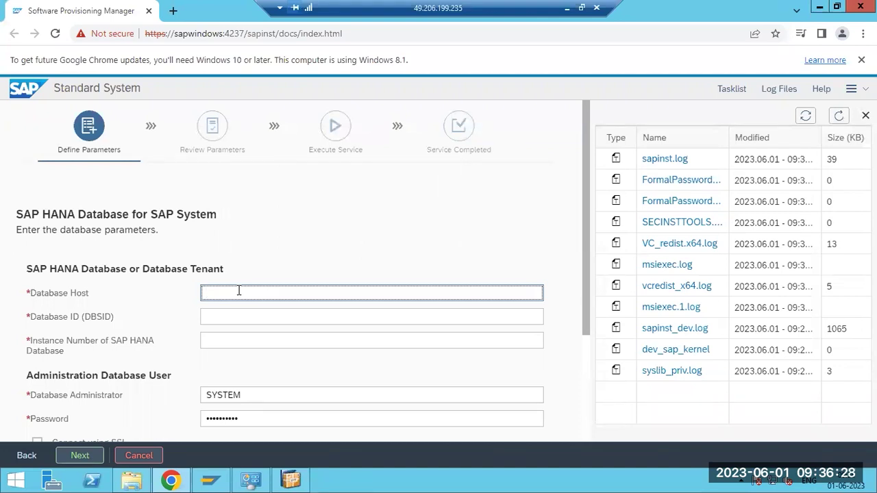
text(saplinux1)
click(241, 314)
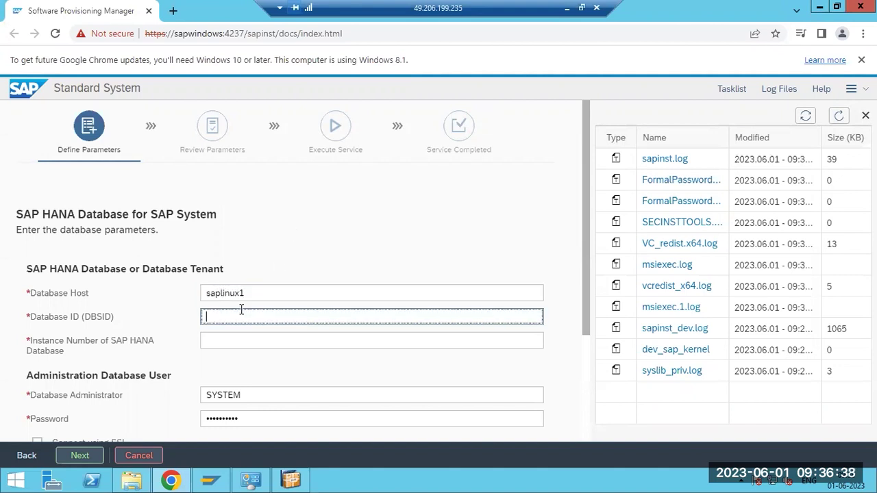
text(ECD)
click(218, 341)
text(00)
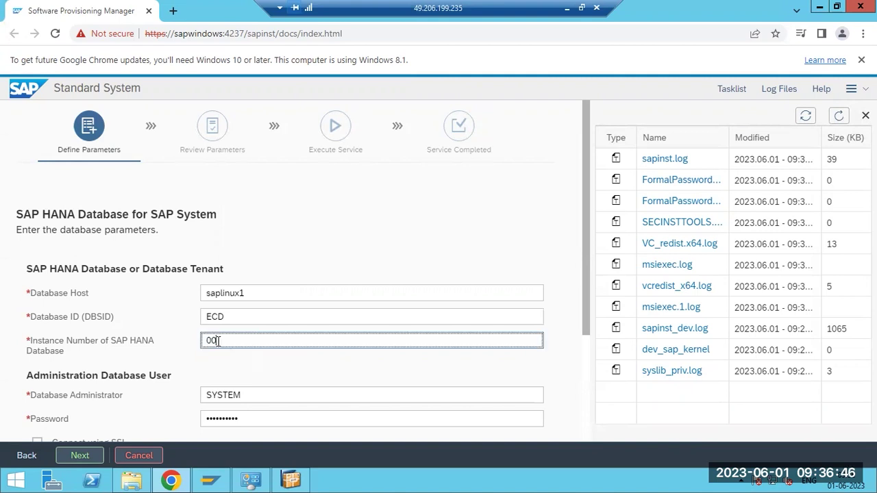
Clear the mistyped instance number, check the Paint notes, and re-enter instance number 00
scroll(218, 341, down, 1)
key(BackSpace)
key(BackSpace)
text(10)
key(BackSpace)
key(BackSpace)
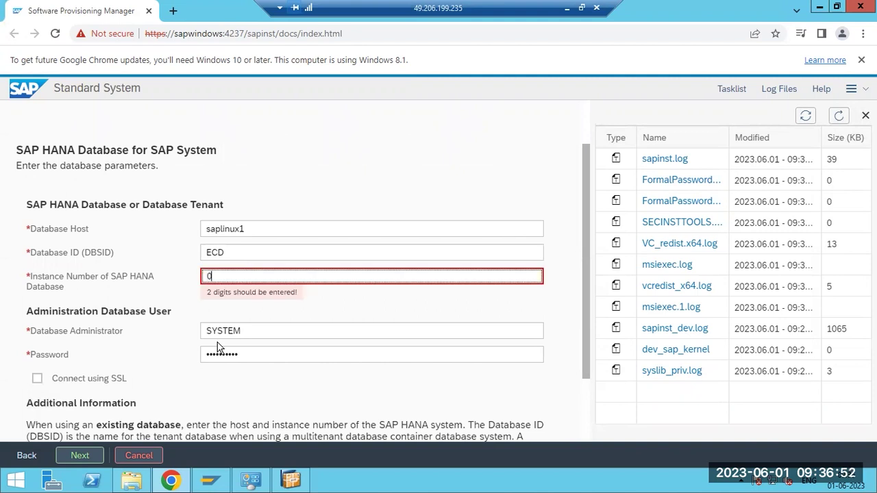
key(BackSpace)
click(563, 8)
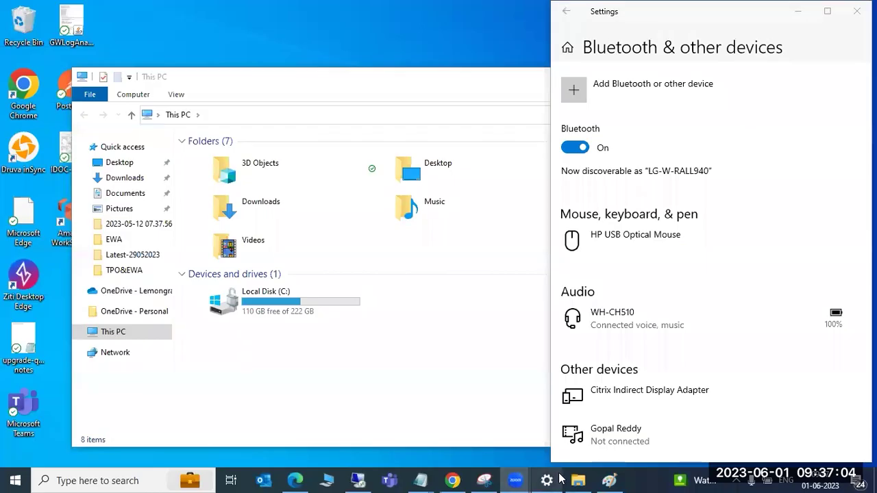
click(608, 481)
mouse_move(439, 479)
click(358, 480)
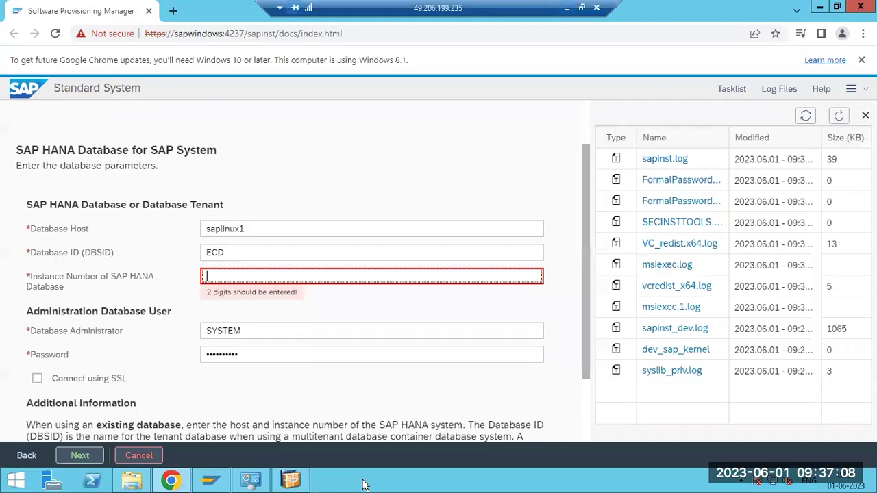
click(218, 270)
text(00)
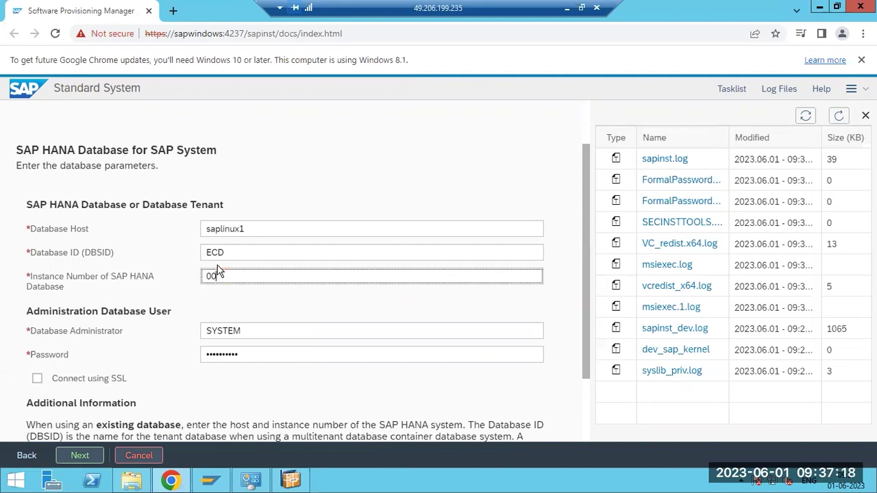
Keep administrator SYSTEM and replace its password with the new one
click(236, 333)
drag(248, 330, 199, 336)
click(243, 354)
double_click(225, 356)
scroll(201, 361, down, 1)
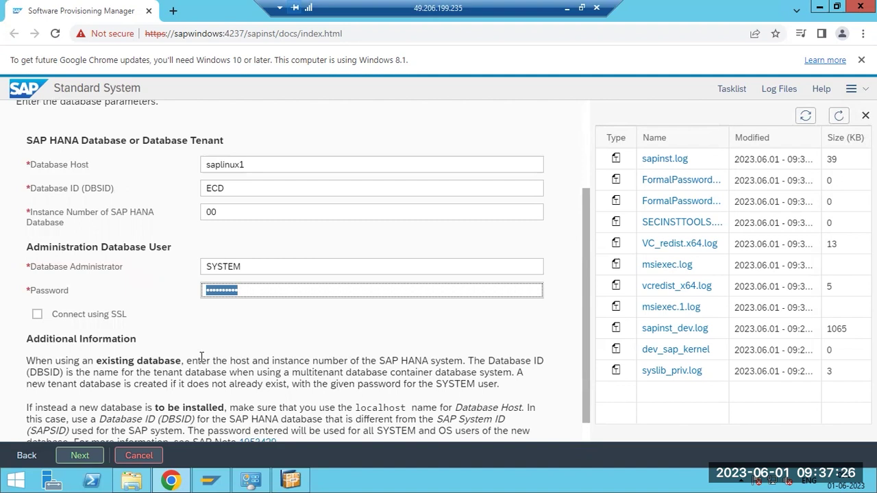
key(BackSpace)
text(•••••••••)
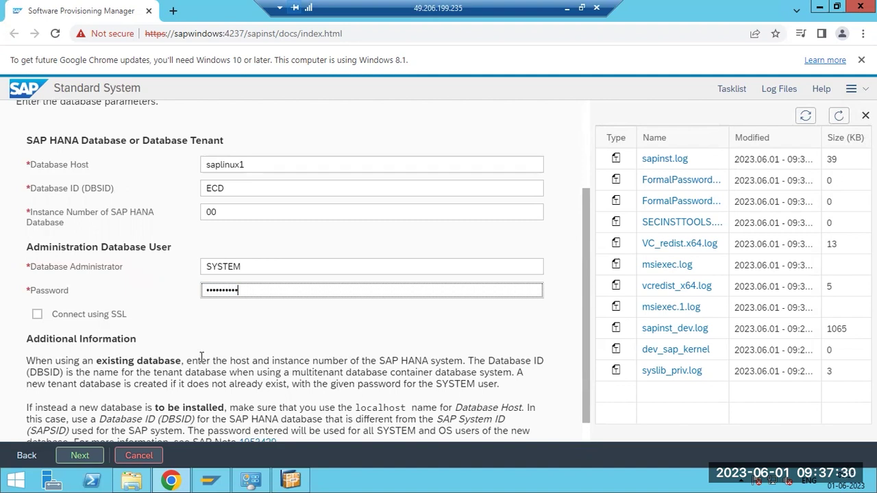
scroll(198, 363, down, 1)
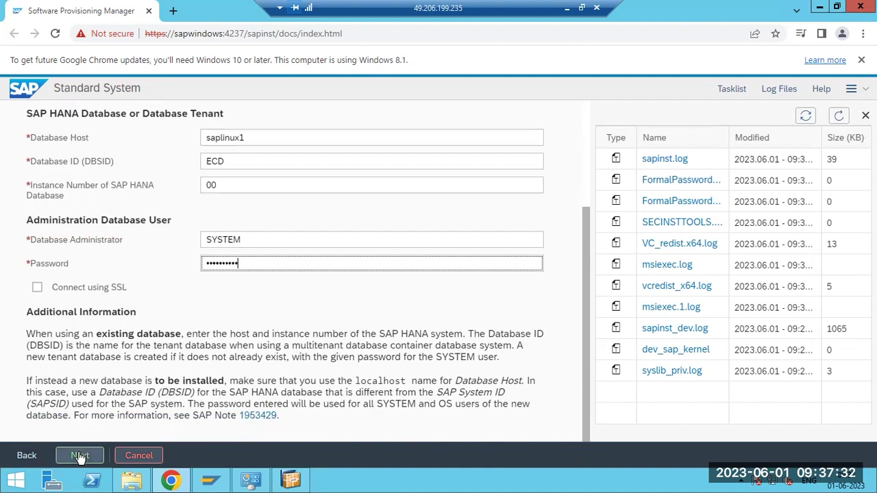
Submit the HANA database parameters and review the multiple-container status and summary
click(79, 456)
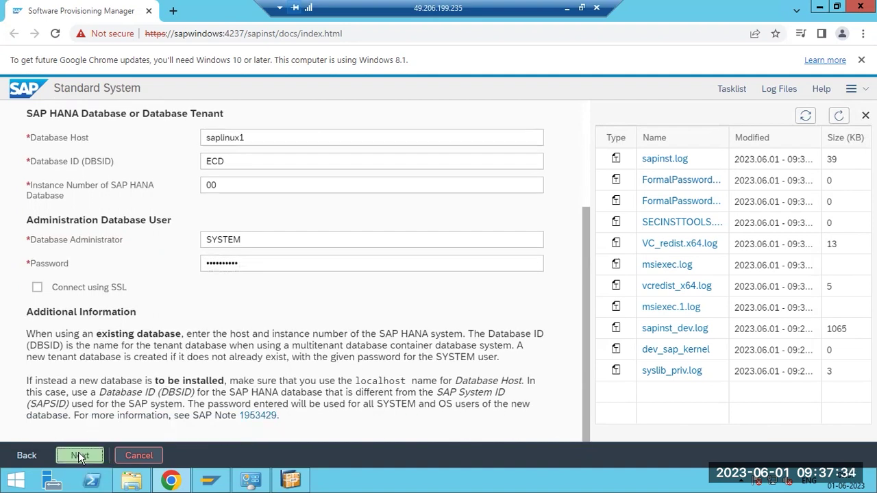
click(840, 116)
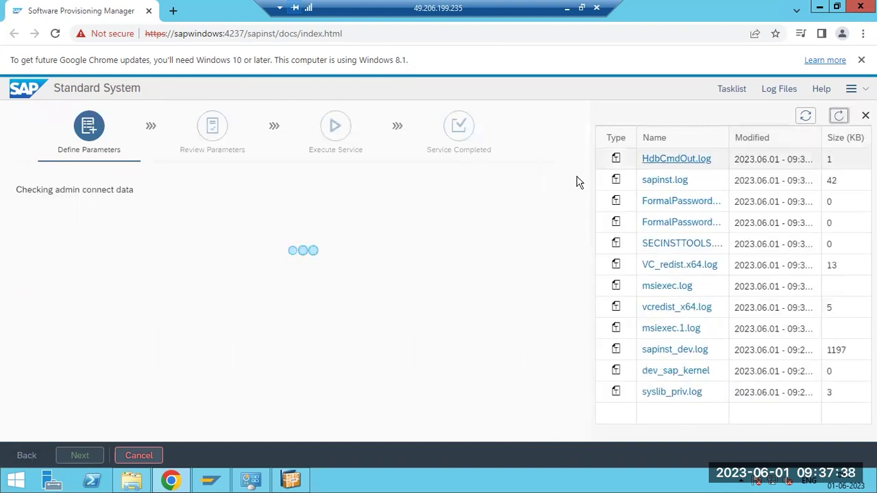
drag(32, 191, 135, 187)
click(135, 188)
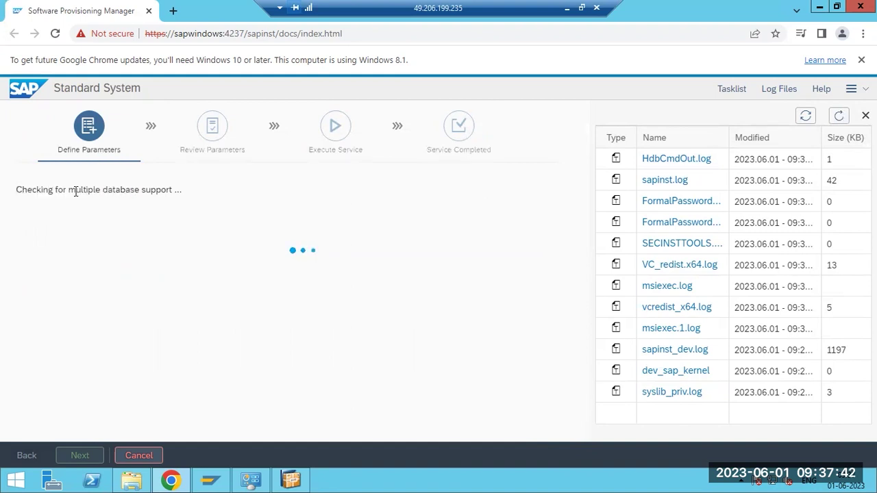
drag(30, 189, 148, 190)
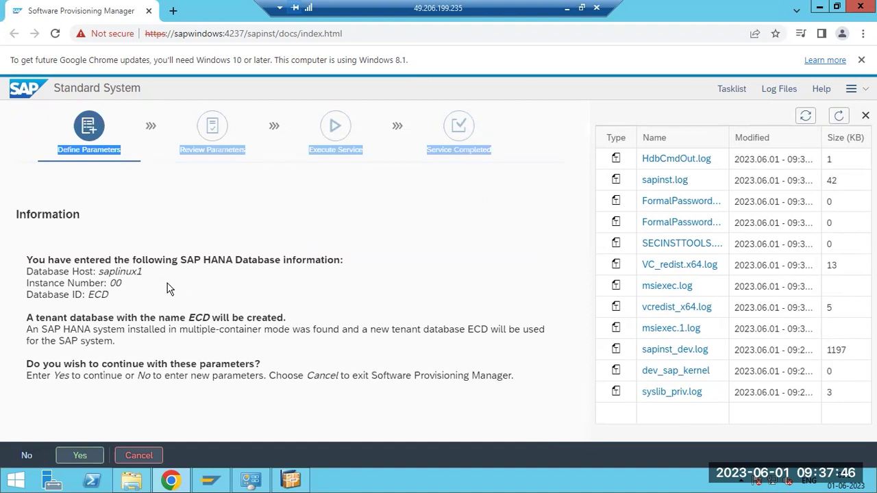
drag(109, 296, 60, 284)
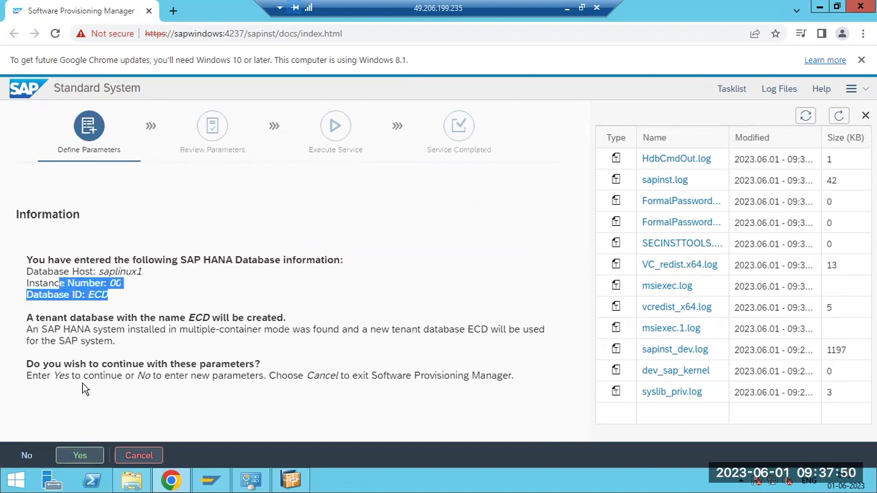
drag(74, 329, 158, 331)
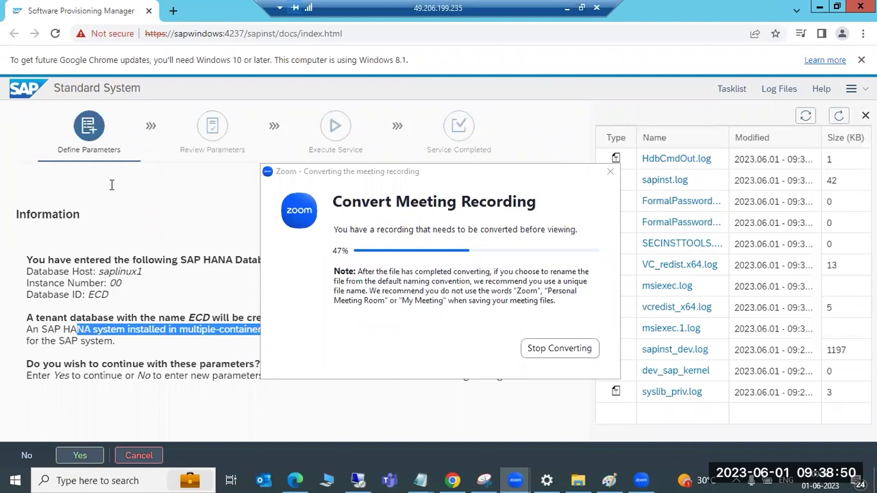
Review the entered database information and accept creating tenant database ECD
click(579, 125)
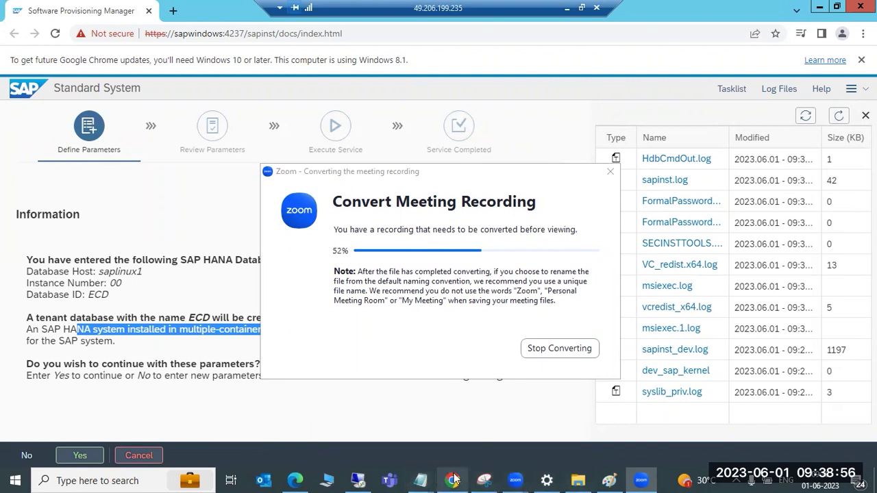
click(355, 484)
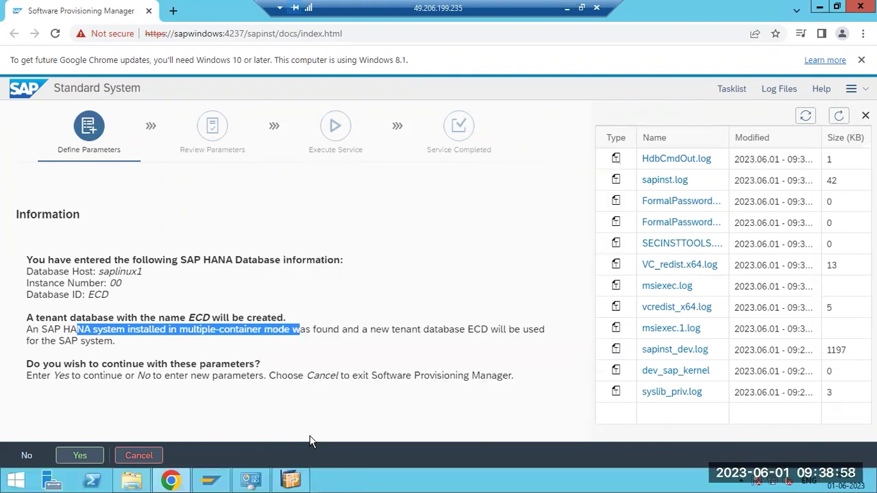
click(170, 397)
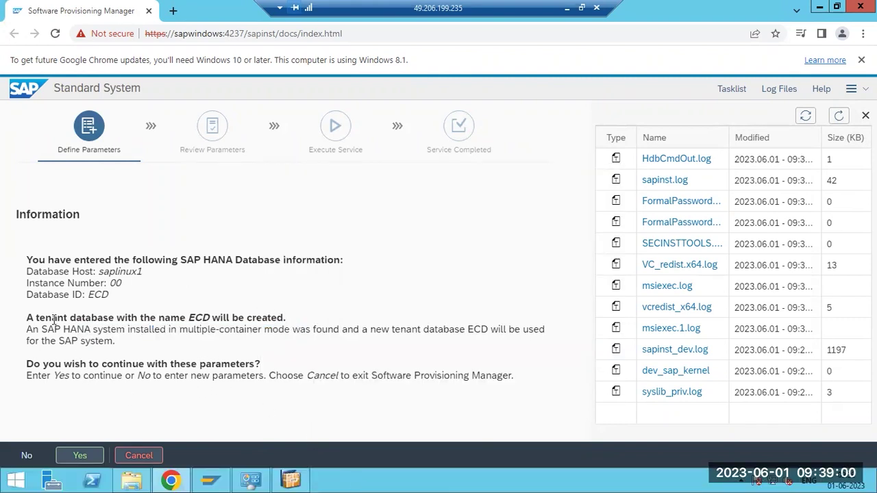
drag(38, 261, 157, 320)
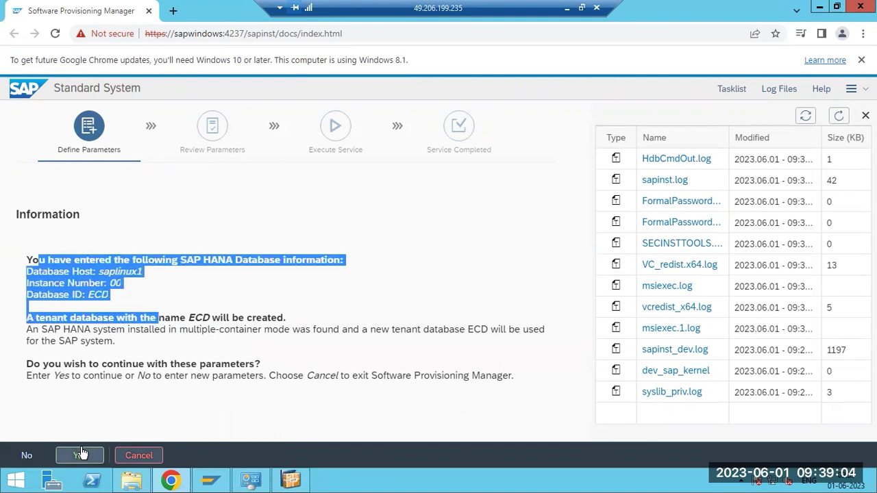
click(114, 375)
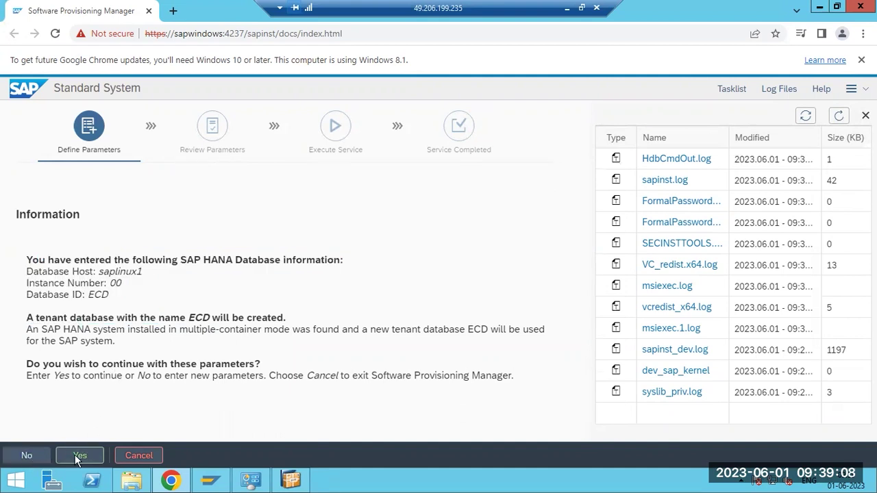
click(79, 456)
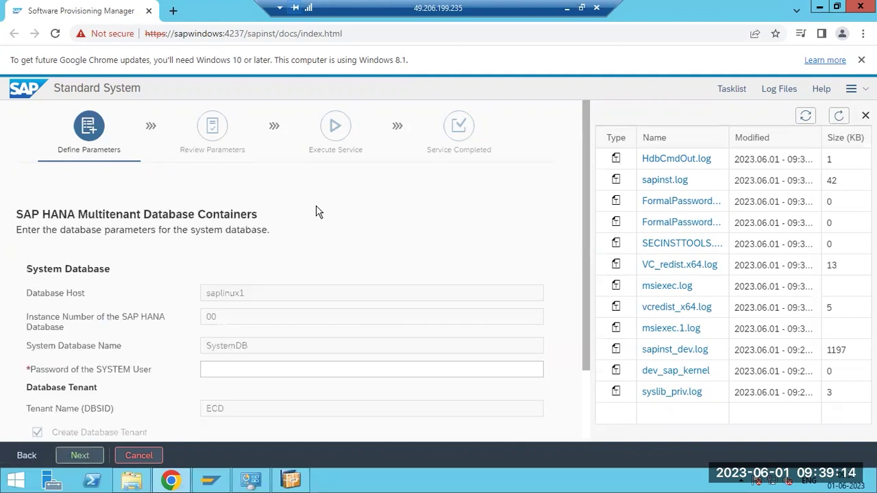
Enter the SYSTEM user password for the system database and submit the containers step
click(222, 371)
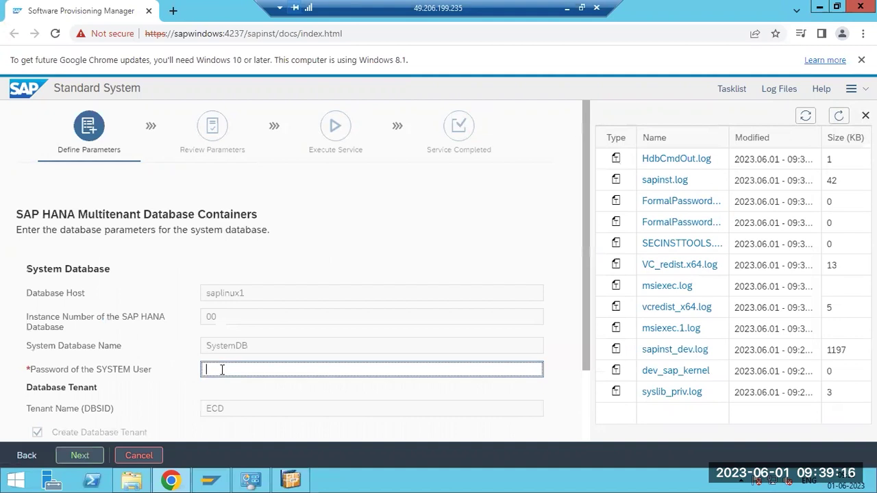
text(*****)
click(79, 454)
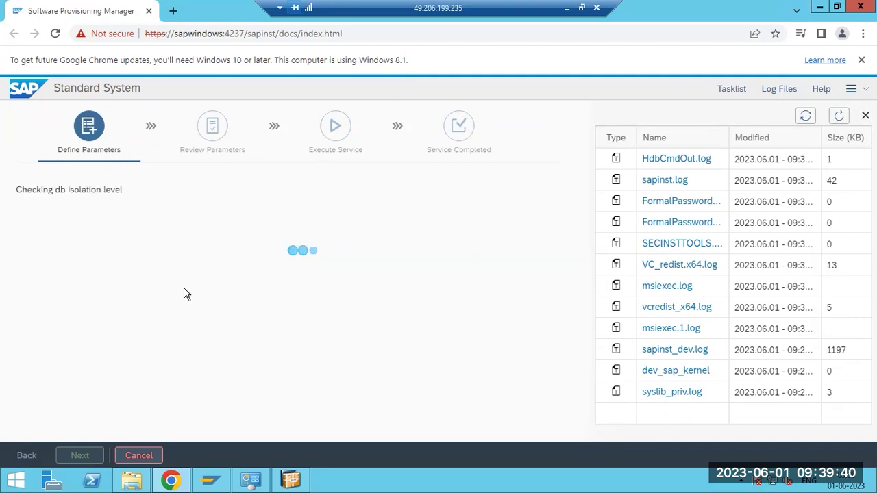
Refresh the log file list while the database checks complete
click(840, 119)
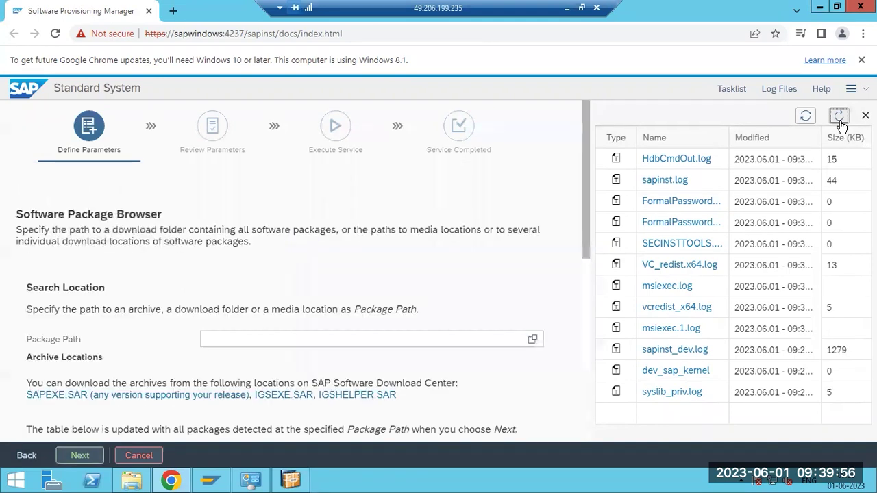
Review the required archives list, then open E:\SAPSOFTWARES\kernel in Explorer to check its archives
click(840, 117)
drag(49, 288, 92, 288)
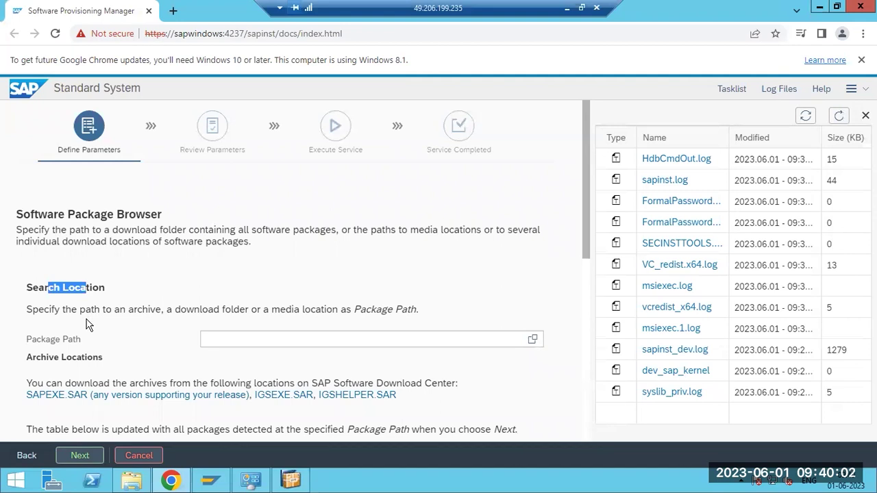
scroll(87, 320, down, 1)
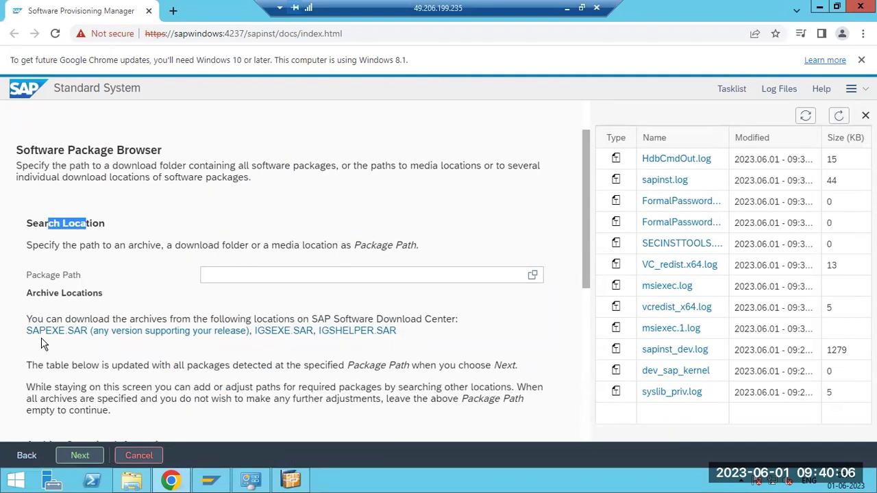
drag(24, 334, 403, 336)
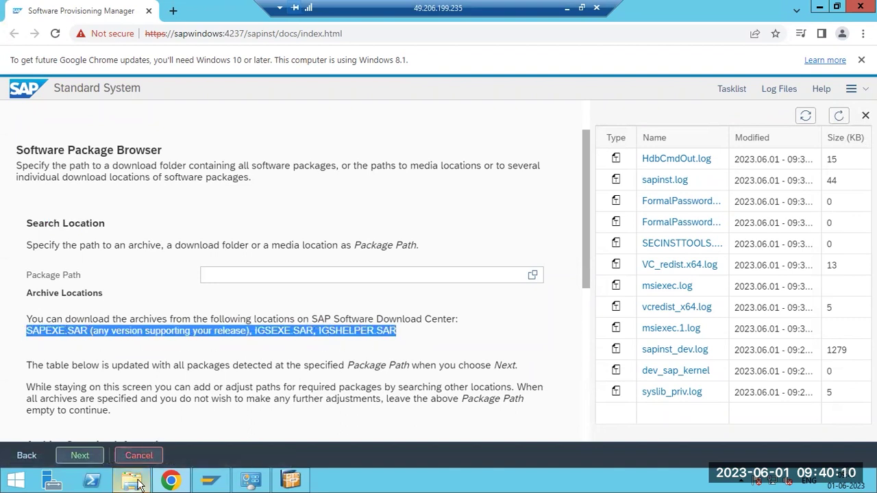
click(137, 481)
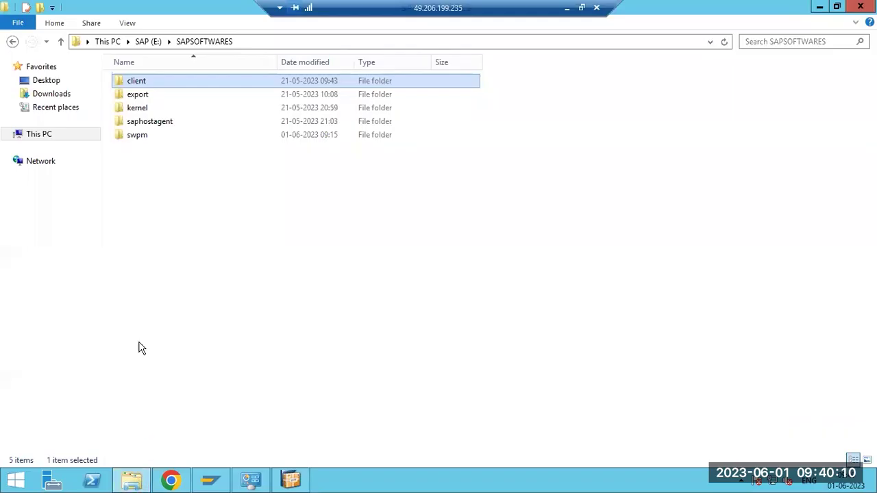
click(134, 112)
double_click(134, 112)
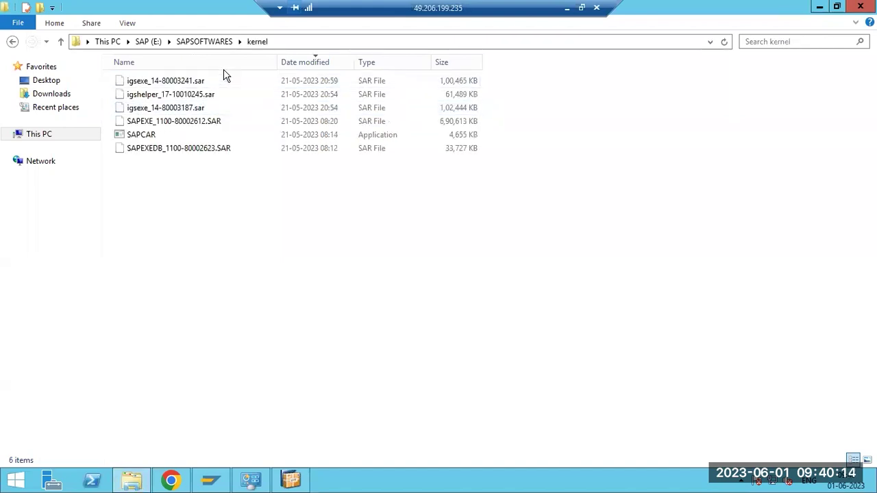
key(alt+d)
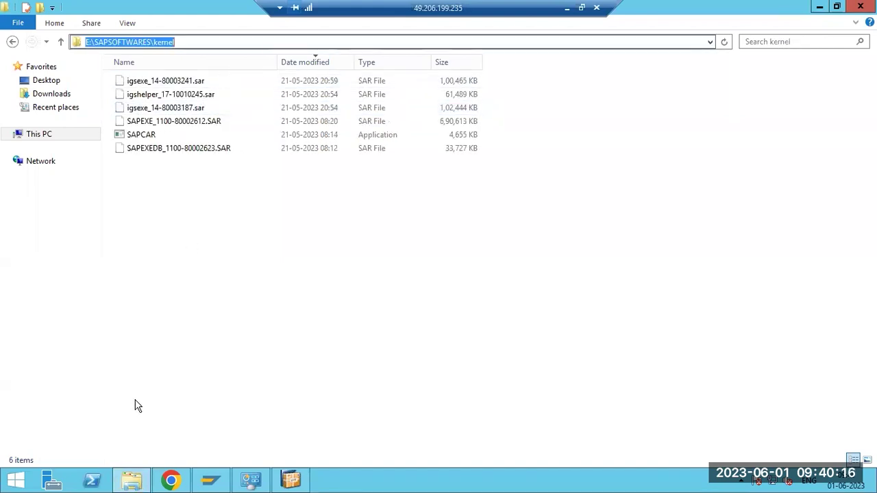
In the Package Path folder browser, choose kernel under E:\ > SAPSOFTWARES
click(162, 480)
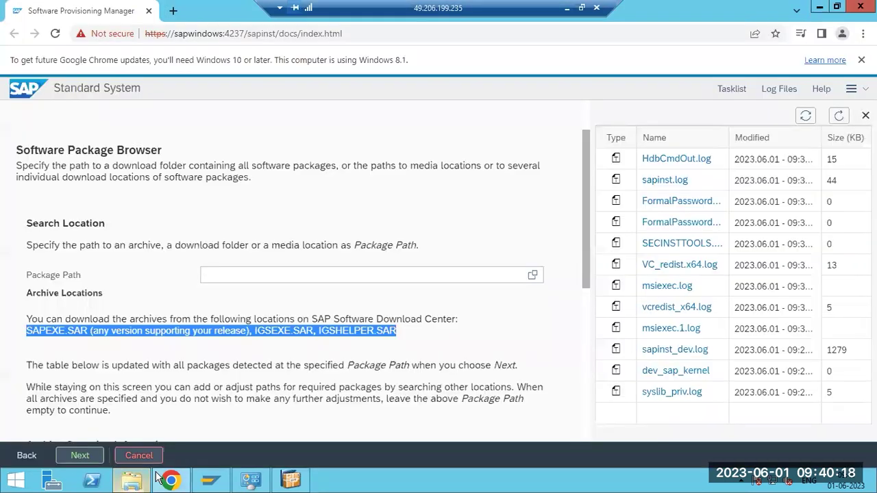
click(533, 275)
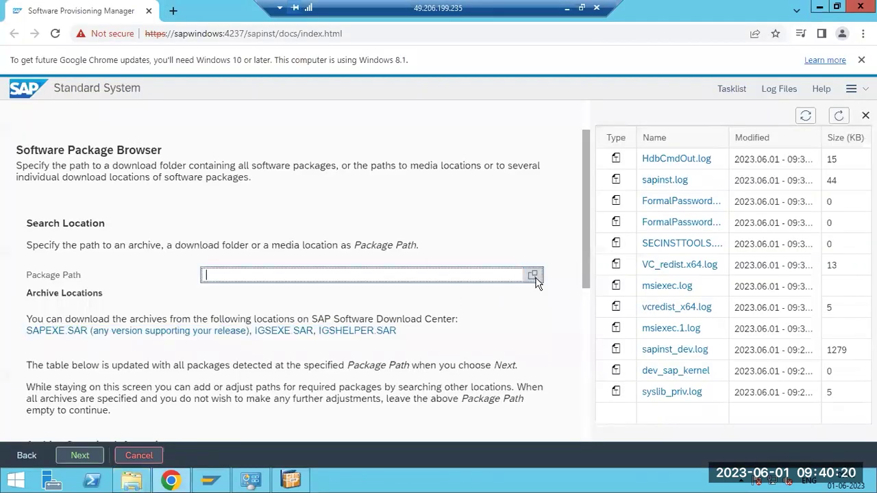
click(284, 206)
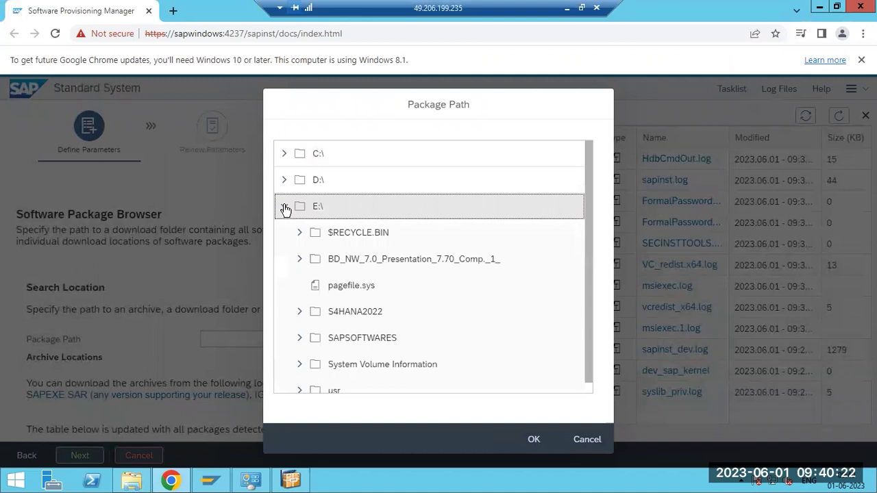
click(300, 338)
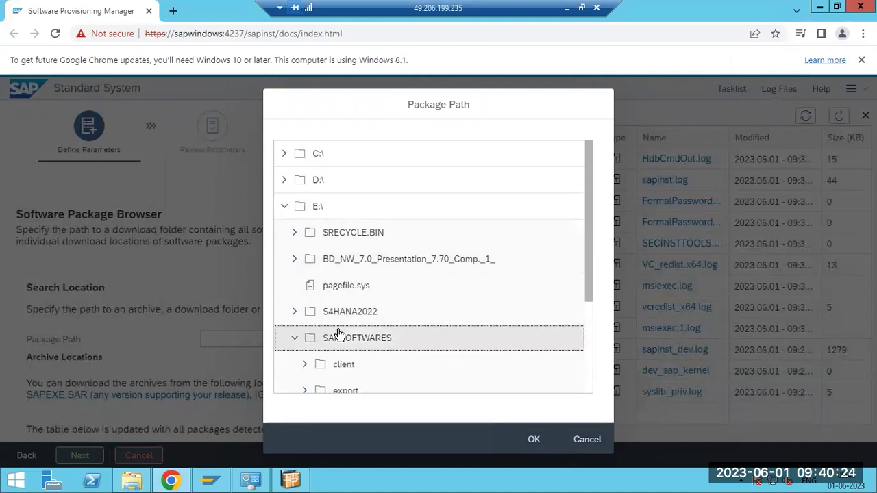
scroll(339, 333, down, 2)
click(341, 278)
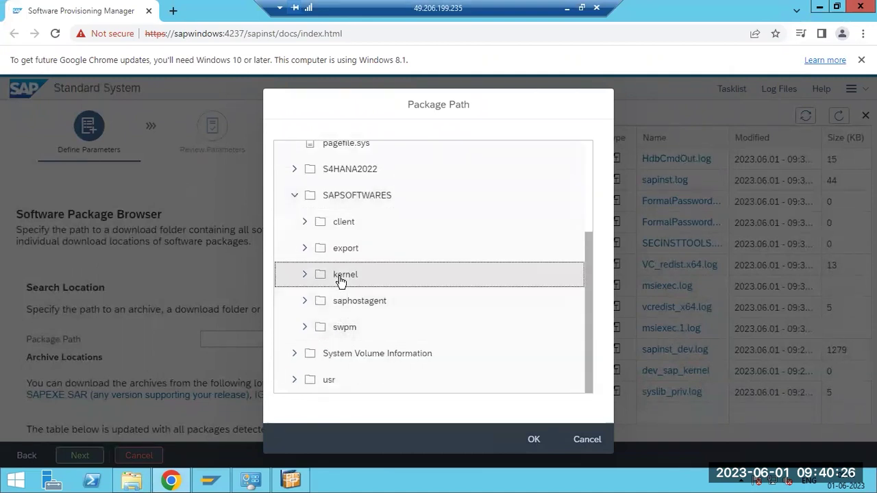
click(529, 439)
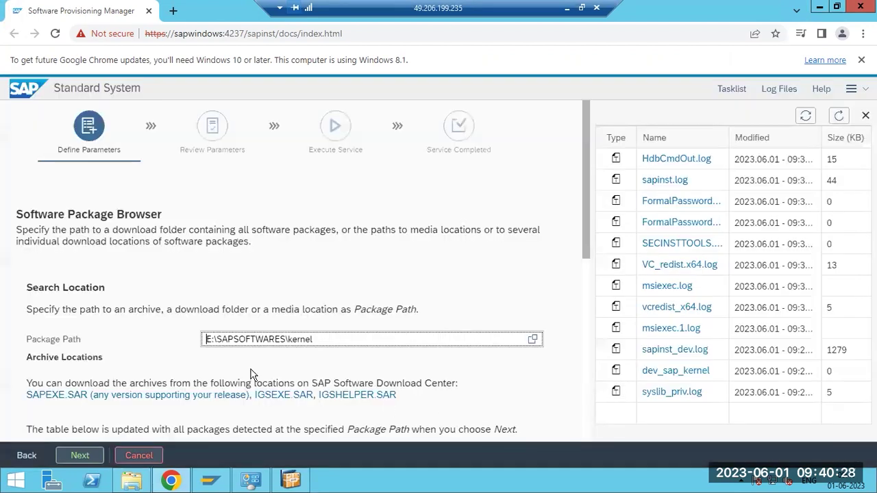
Submit the kernel package path so the installer scans and unpacks its archives
click(79, 458)
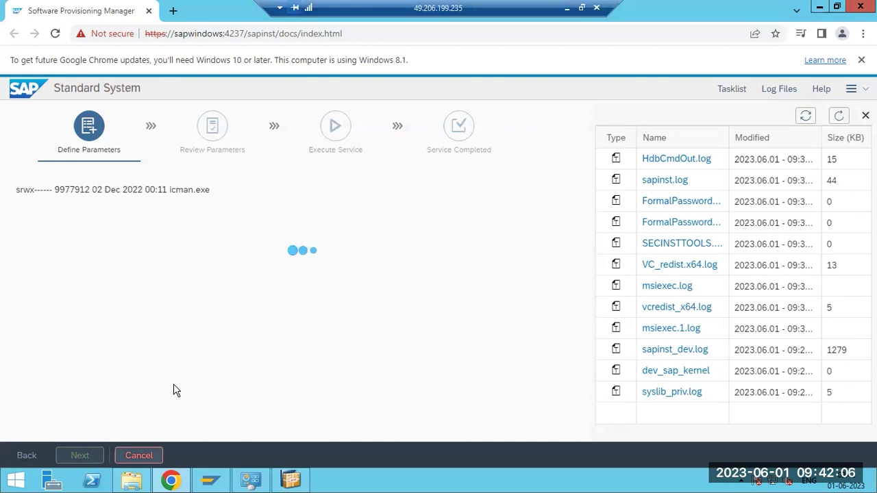
In Explorer, go up to SAPSOFTWARES and open the swpm folder
click(132, 483)
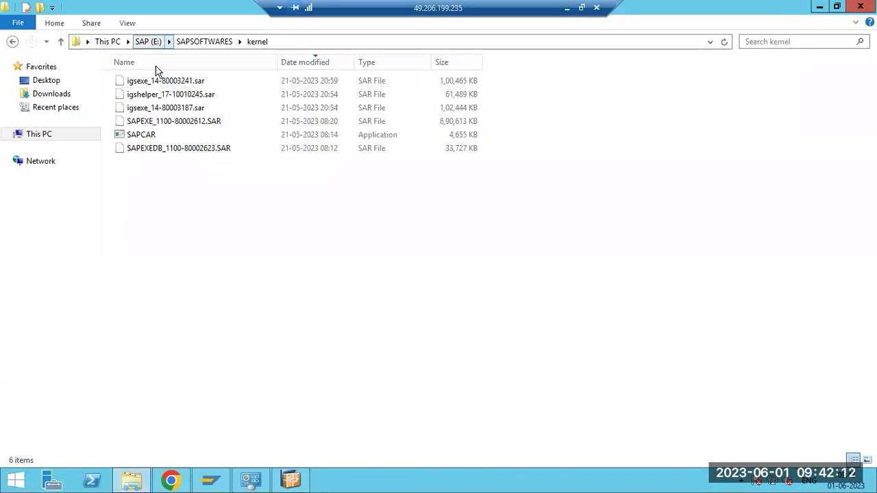
key(alt+Up)
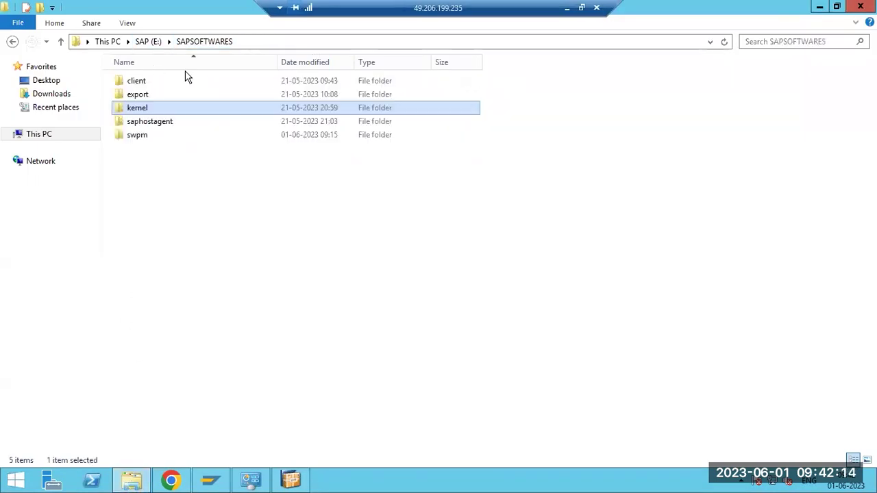
double_click(144, 138)
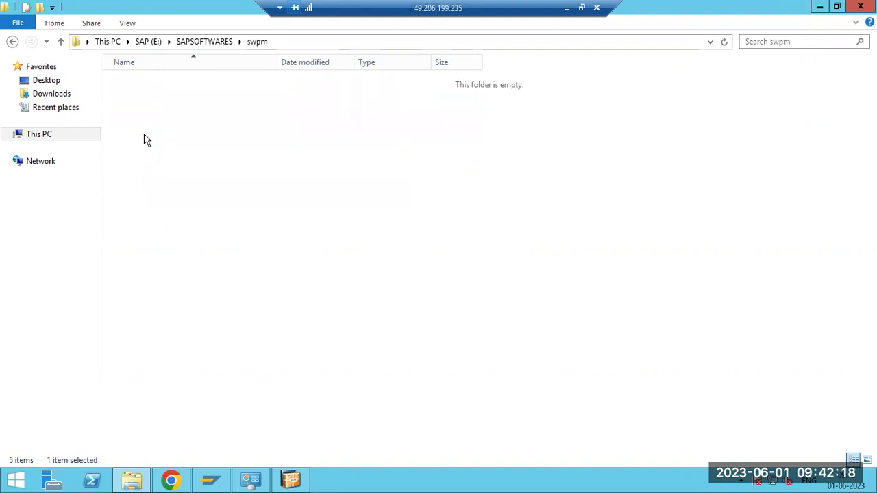
Back in the installer, refresh the log file list and open sapinst.log
click(180, 481)
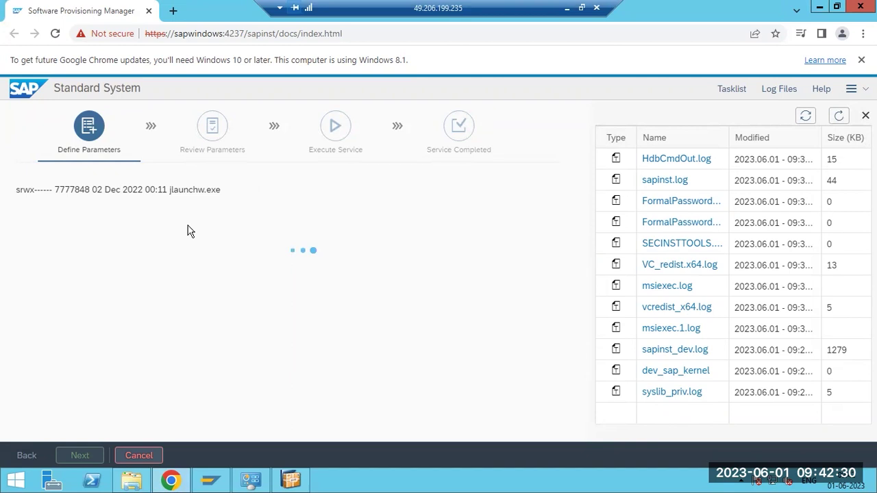
click(838, 116)
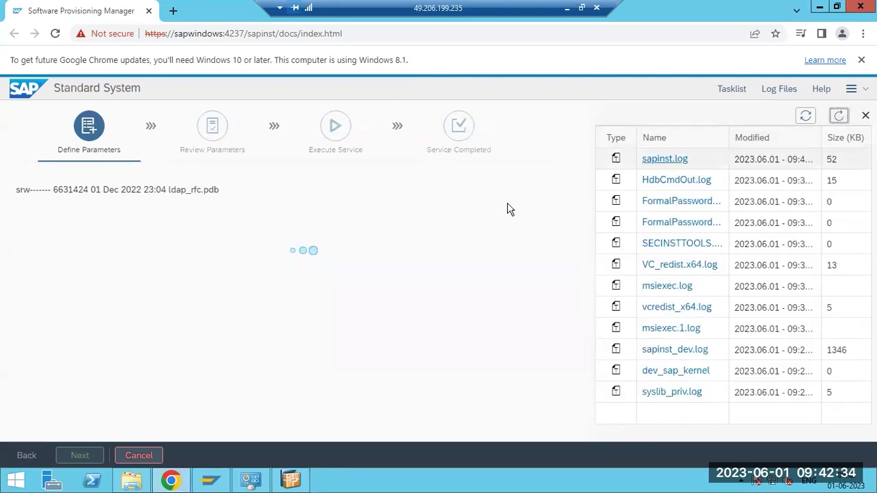
click(133, 482)
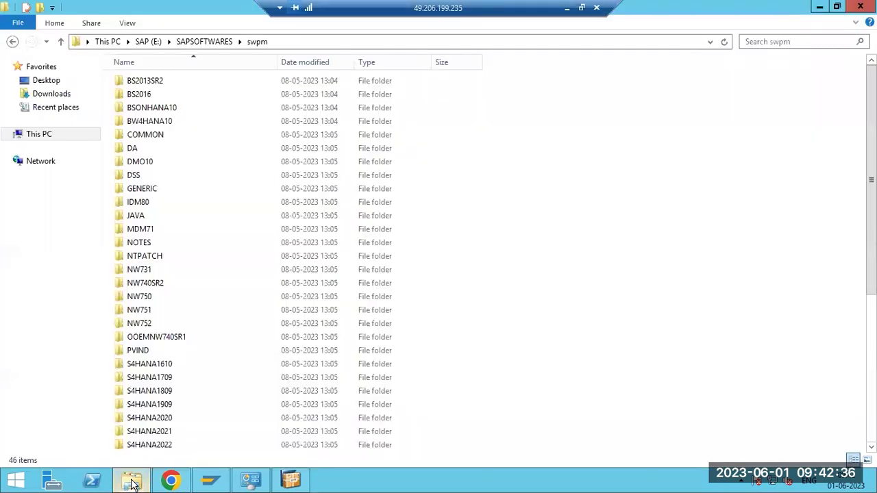
click(132, 482)
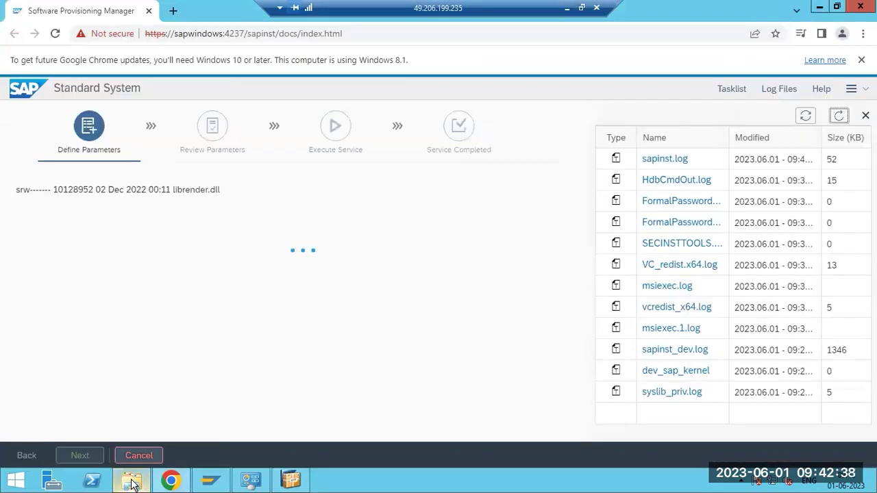
mouse_move(137, 484)
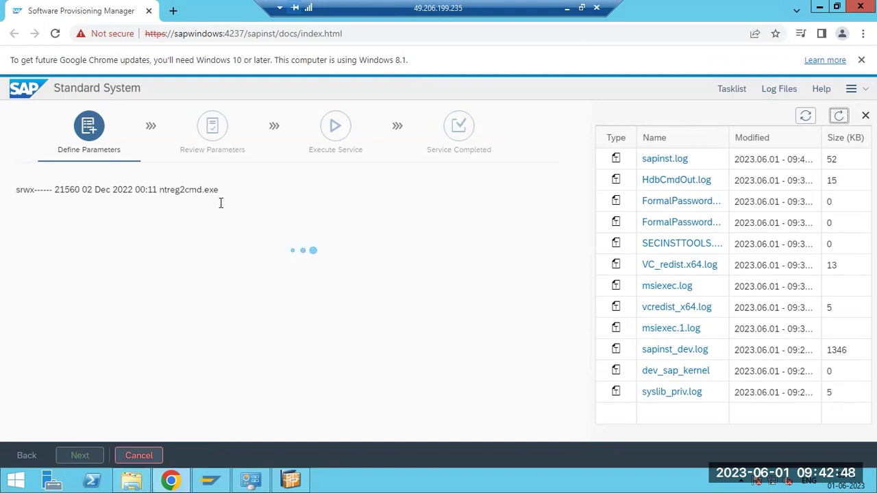
click(657, 164)
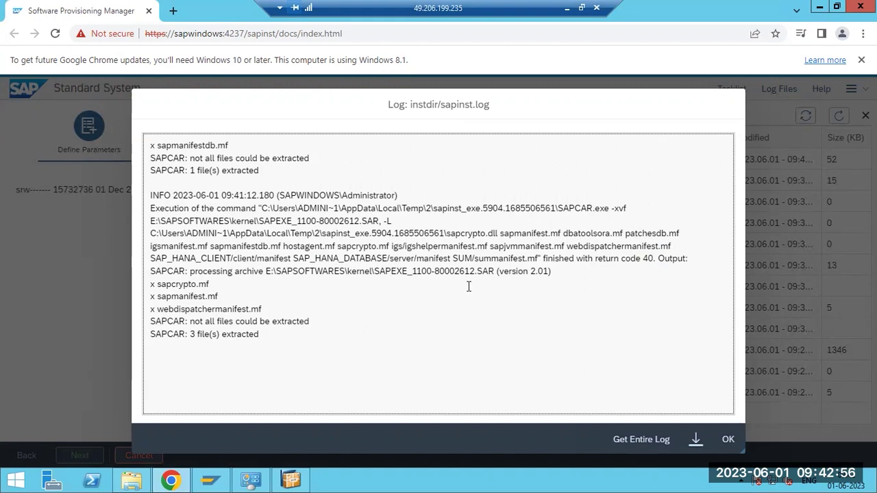
Highlight the SAPEXE archive name in the extraction line, then close sapinst.log
drag(374, 272, 422, 273)
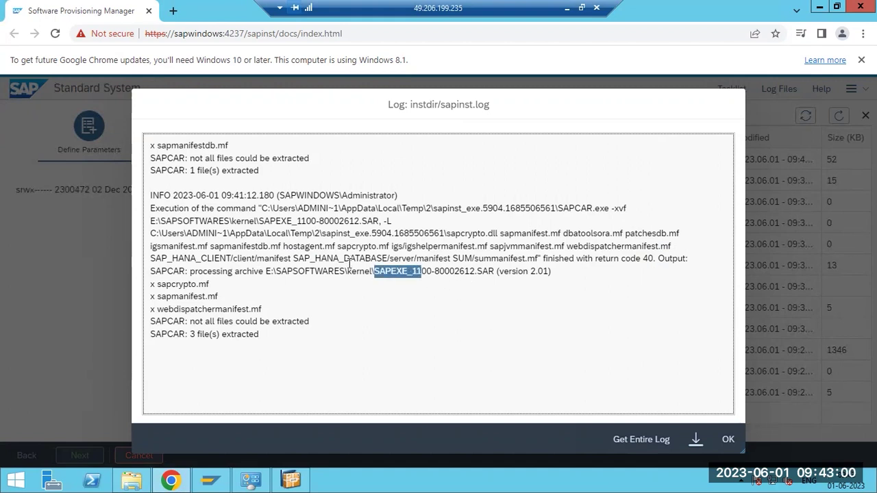
drag(349, 271, 420, 272)
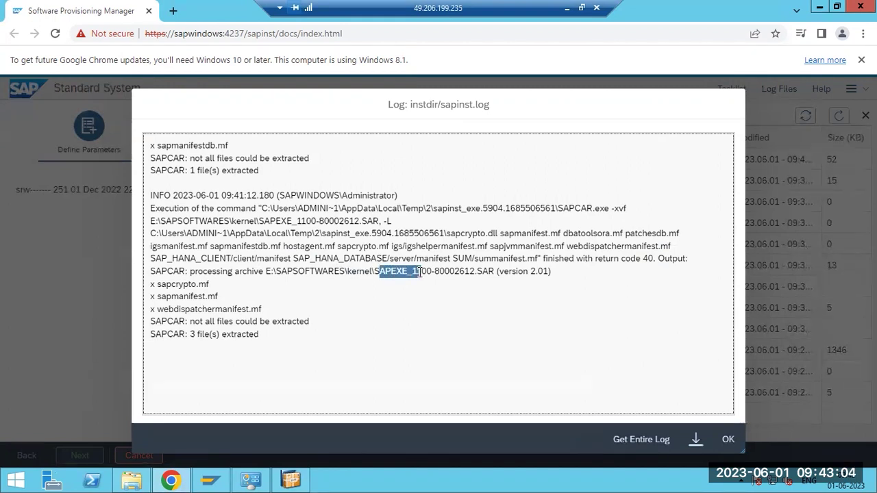
click(728, 440)
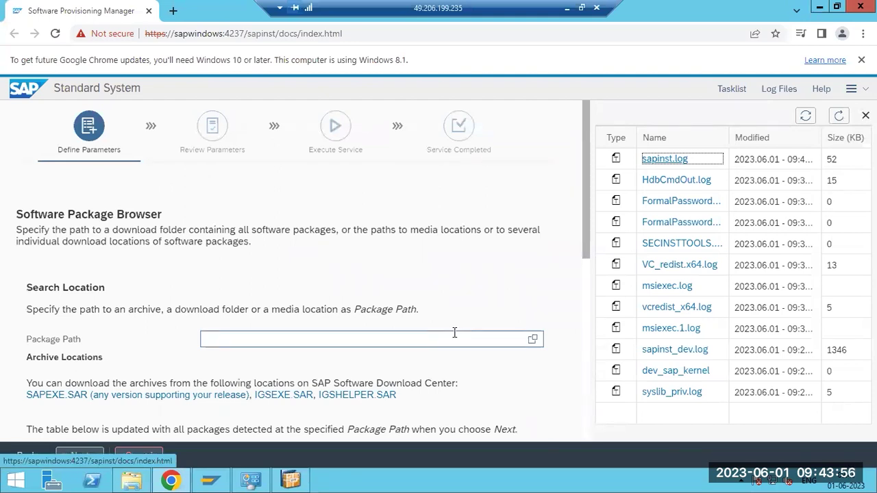
Check that all four Detected Packages show Available, then continue past the Software Package Browser
drag(583, 256, 580, 399)
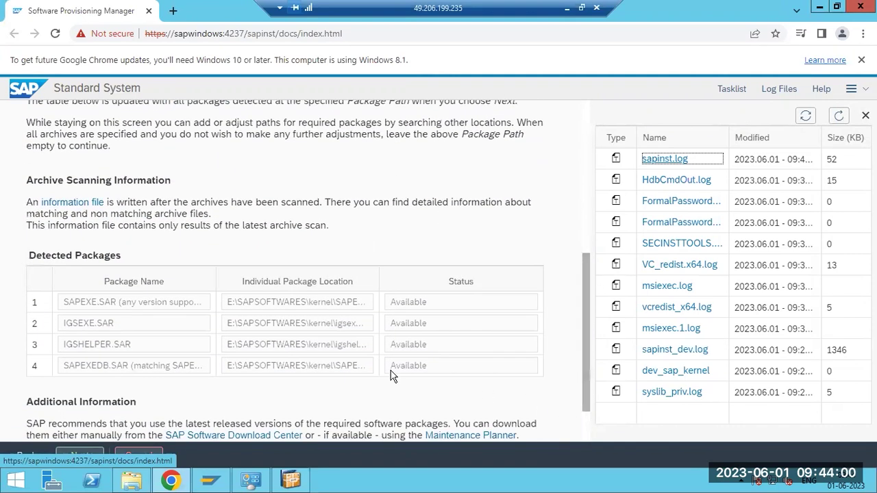
drag(37, 254, 105, 257)
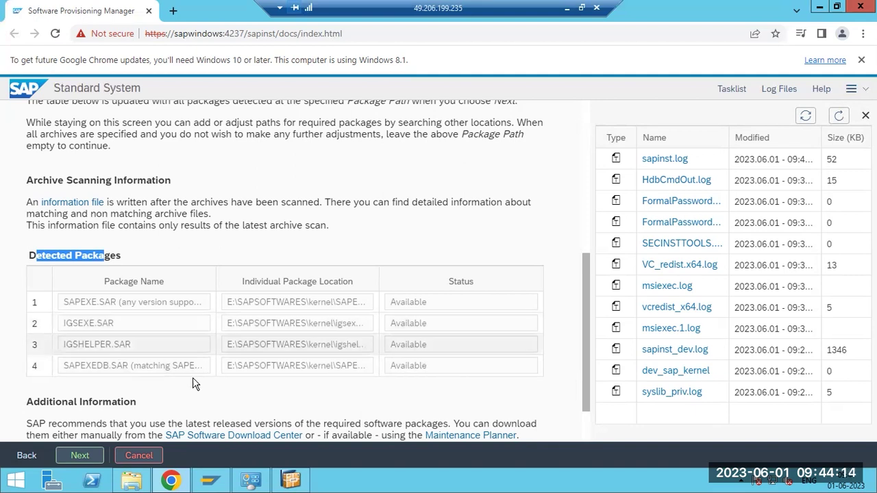
click(77, 457)
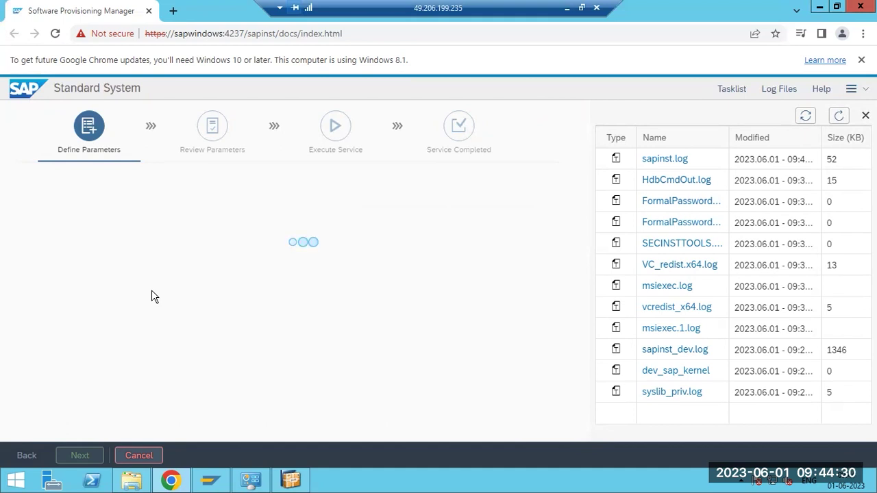
In File Explorer, navigate from the swpm folder back up to E:\SAPSOFTWARES
click(135, 480)
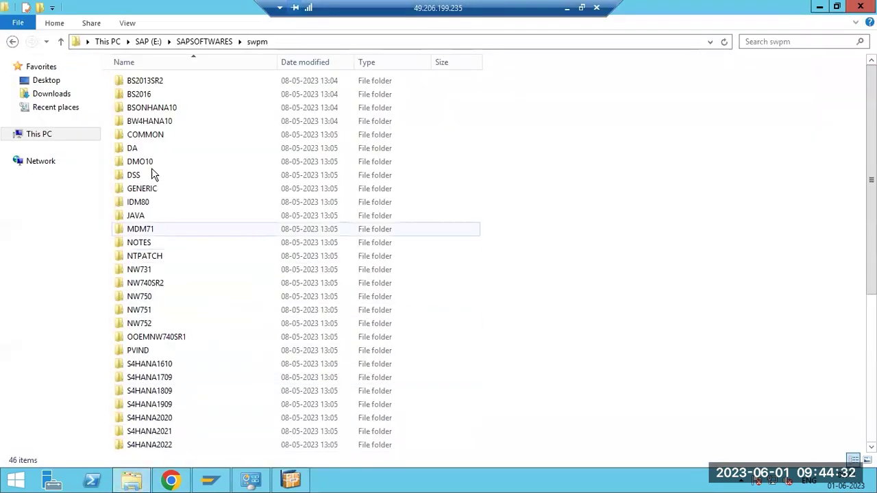
click(205, 41)
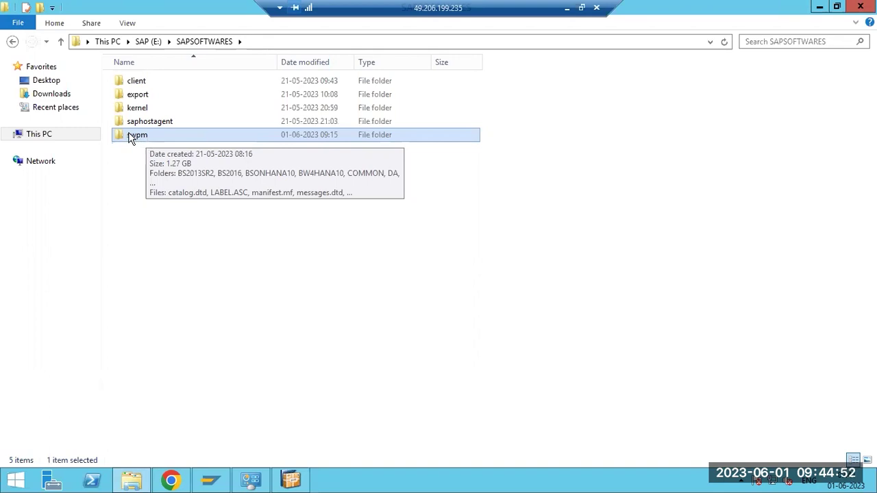
Review the Prerequisites Checker Results, where System Locale is flagged: en-IN instead of en-US
click(171, 483)
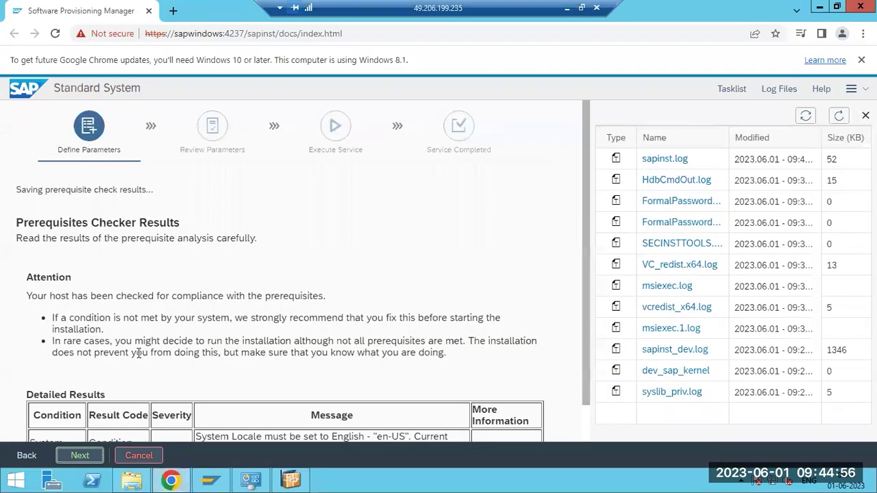
scroll(139, 353, down, 1)
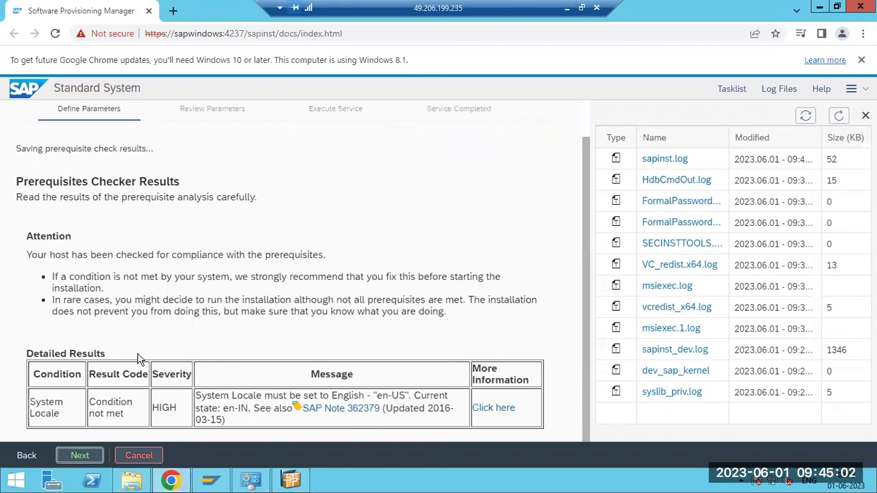
scroll(126, 357, up, 1)
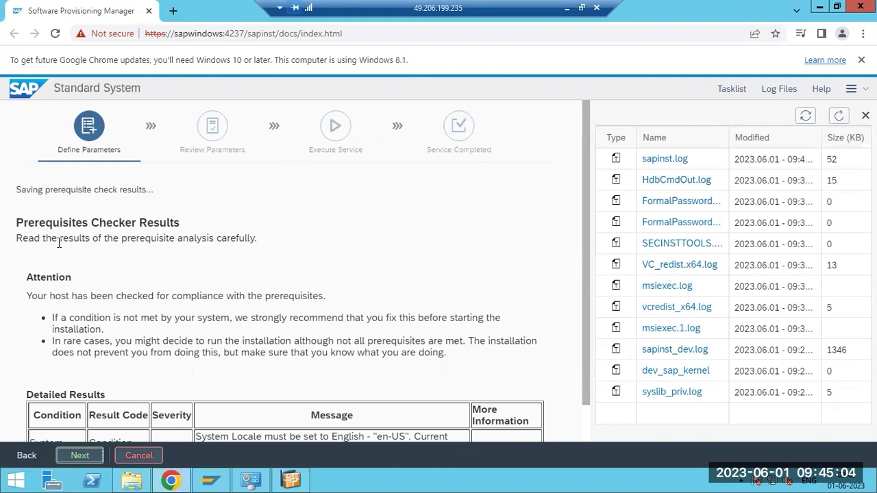
drag(39, 226, 190, 228)
scroll(190, 305, down, 1)
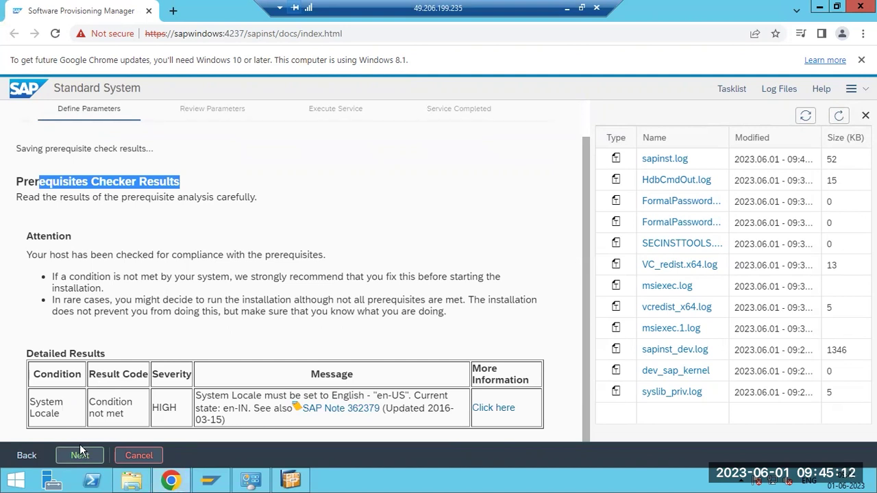
click(115, 258)
drag(115, 259, 313, 257)
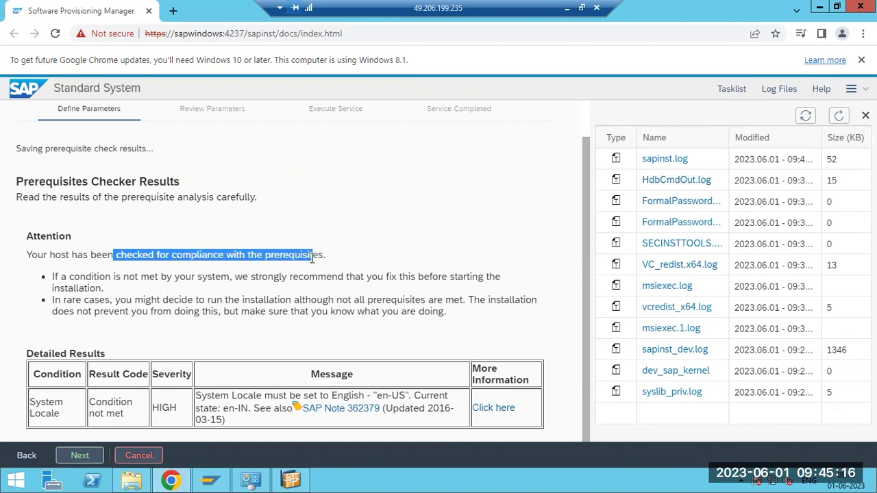
click(210, 254)
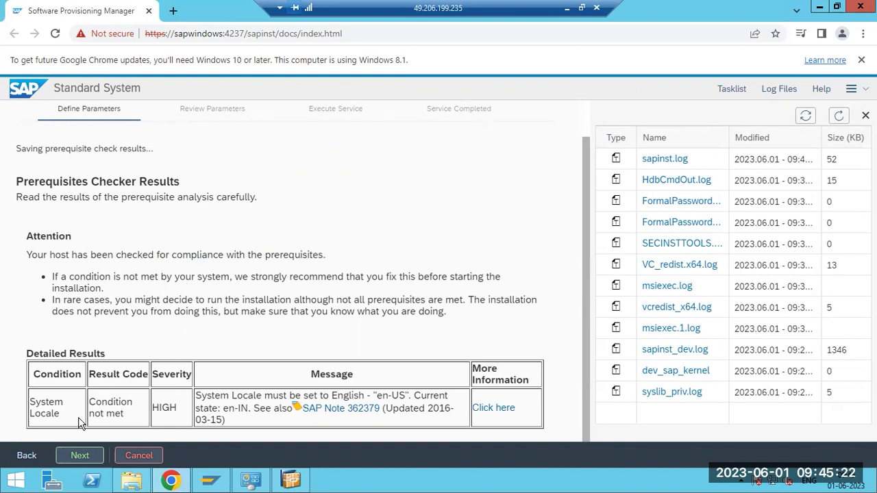
Continue past the prerequisite results and answer No to skip re-running the checks
click(80, 456)
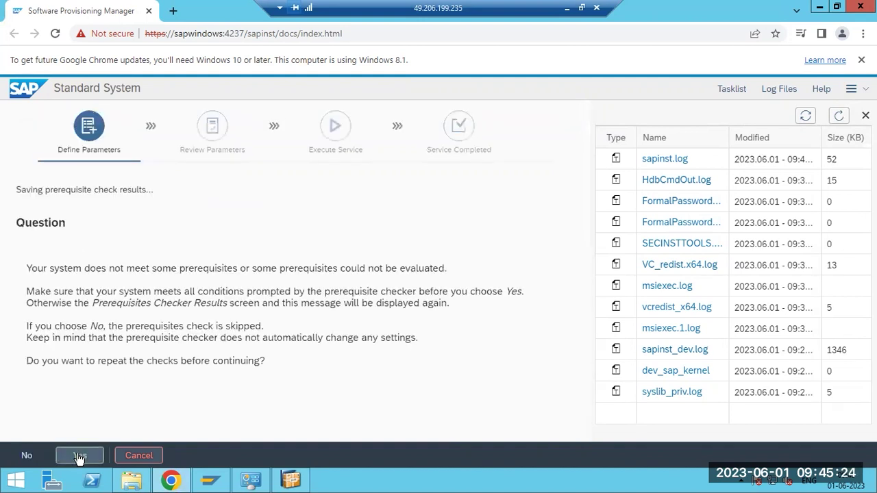
drag(130, 326, 267, 326)
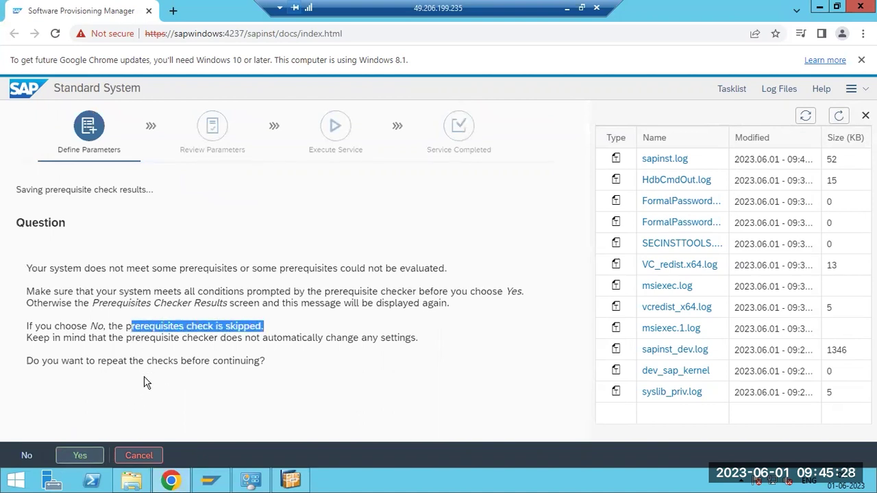
click(26, 455)
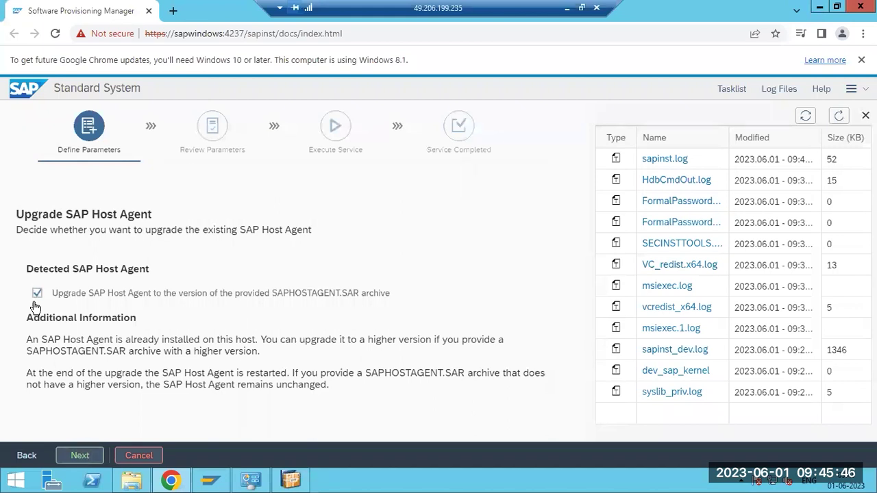
Uncheck the SAPHOSTAGENT.SAR upgrade option to keep the existing Host Agent, then continue
click(75, 301)
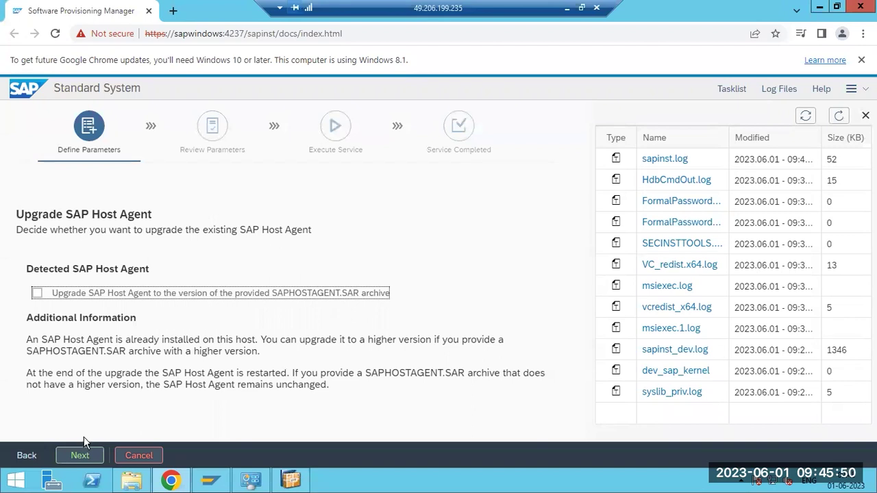
click(80, 456)
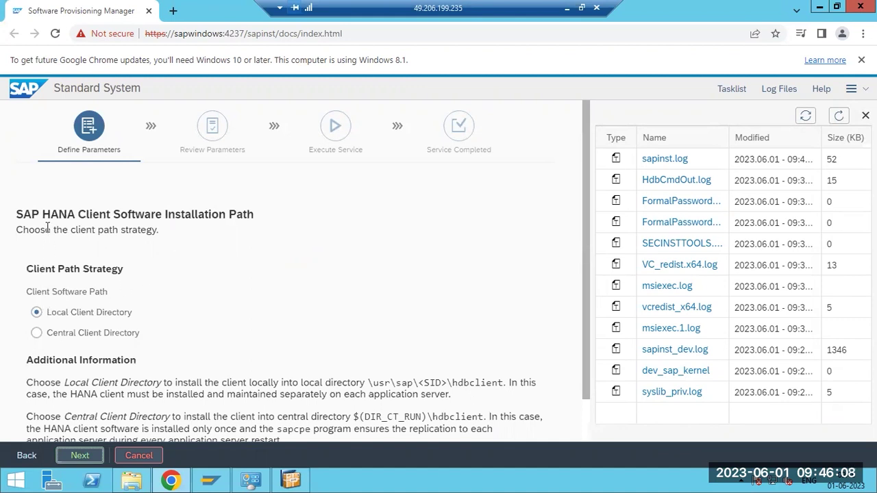
Review the SAP HANA Client Software Installation Path page, then bring up the local Paint notes
drag(55, 217, 111, 216)
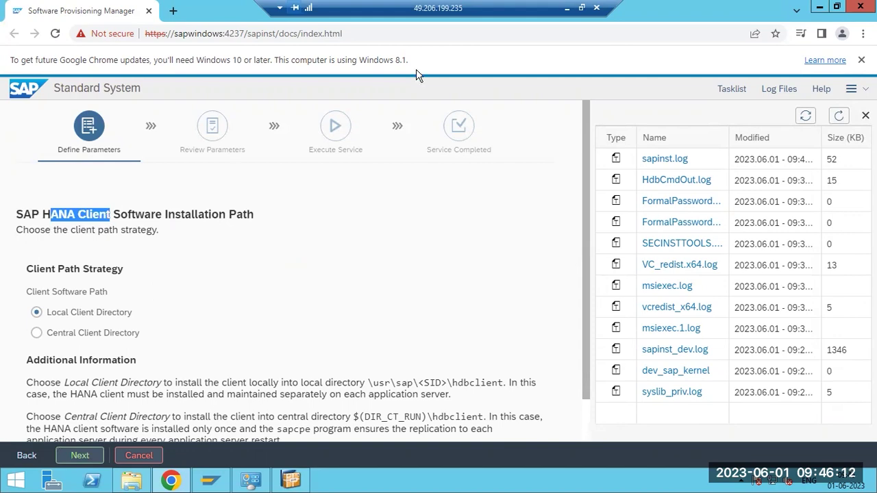
click(567, 8)
click(38, 257)
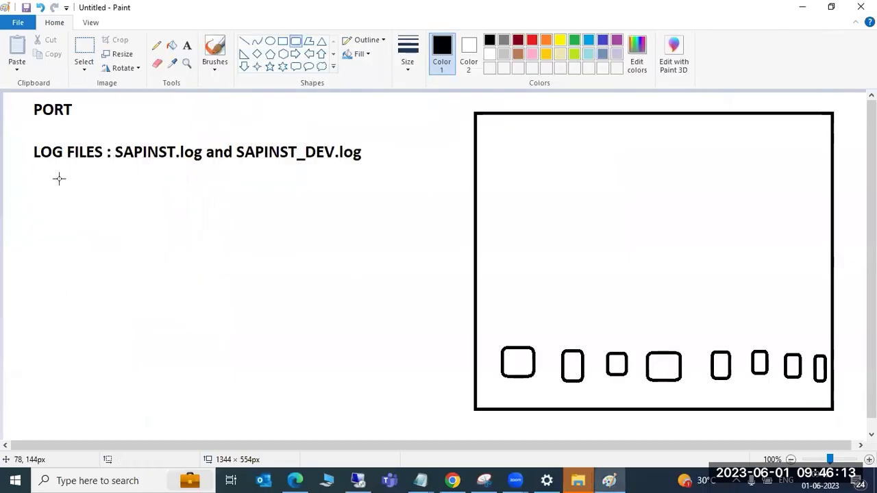
Add a Paint text note 'SWPM -started' with DB, KERNEL and CLIENT beneath, then return to the installer
click(187, 45)
drag(26, 199, 372, 400)
text(DB)
key(BackSpace)
key(BackSpace)
text(SWPM -started)
key(Return)
key(Return)
text(DB)
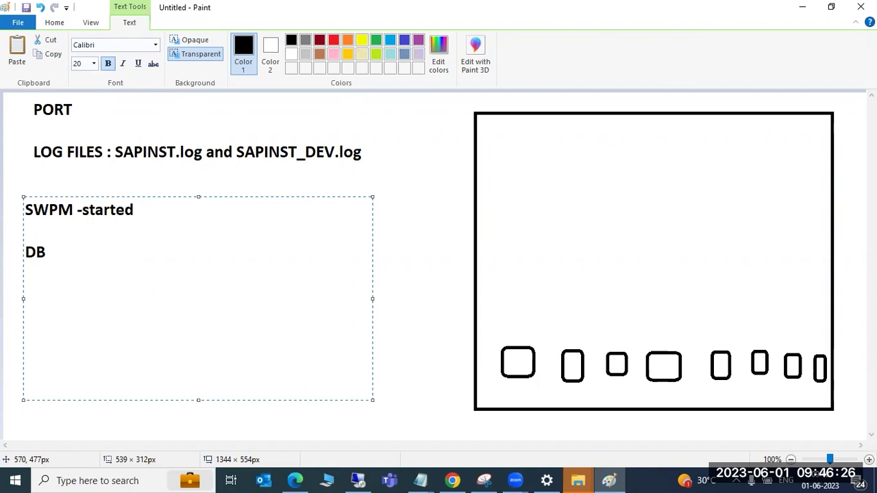
key(Return)
text(KERNEL )
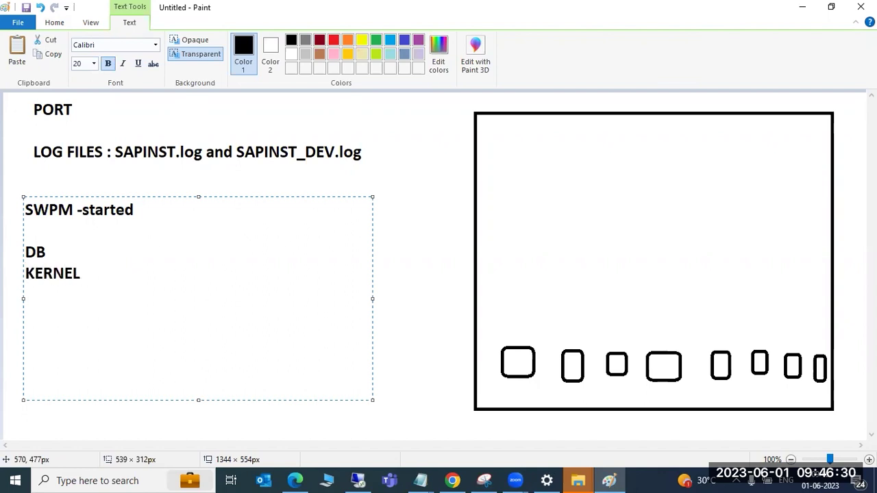
text(CLIENT)
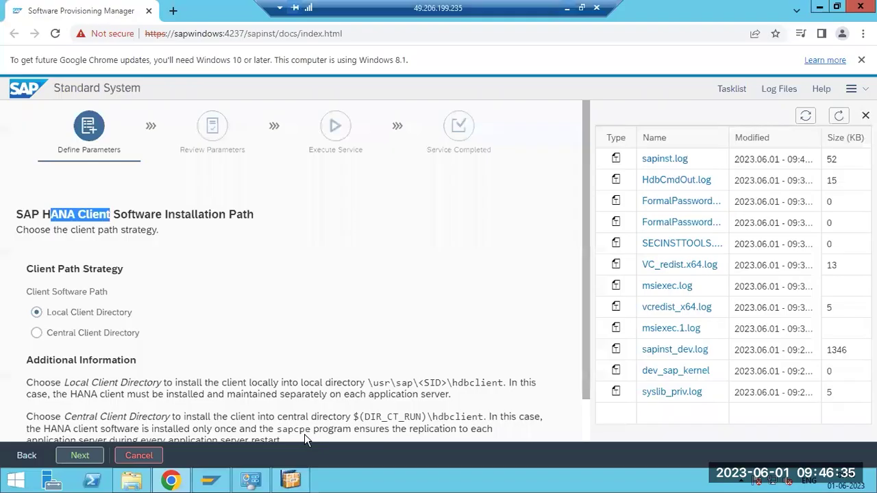
click(357, 481)
Keep the local client directory and set the package path to E:\SAPSOFTWARES\client\IMDB_CLIENT20_016_26-80002083.SAR
click(80, 456)
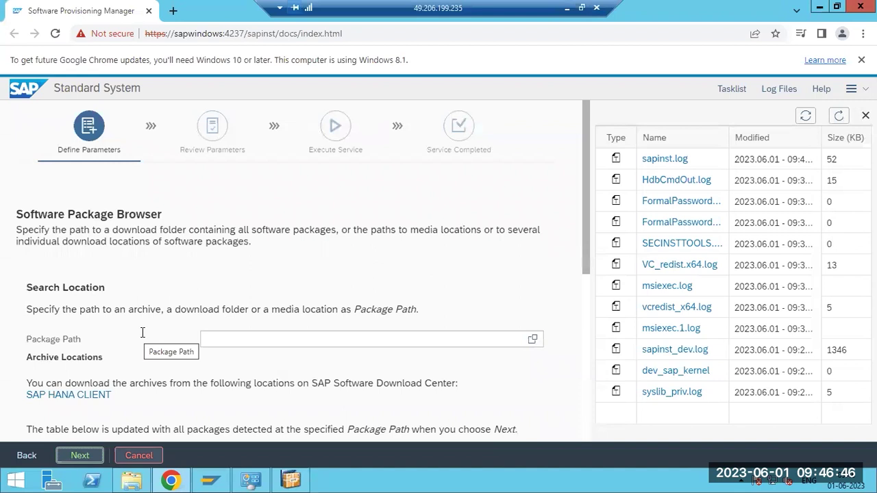
click(517, 340)
click(533, 340)
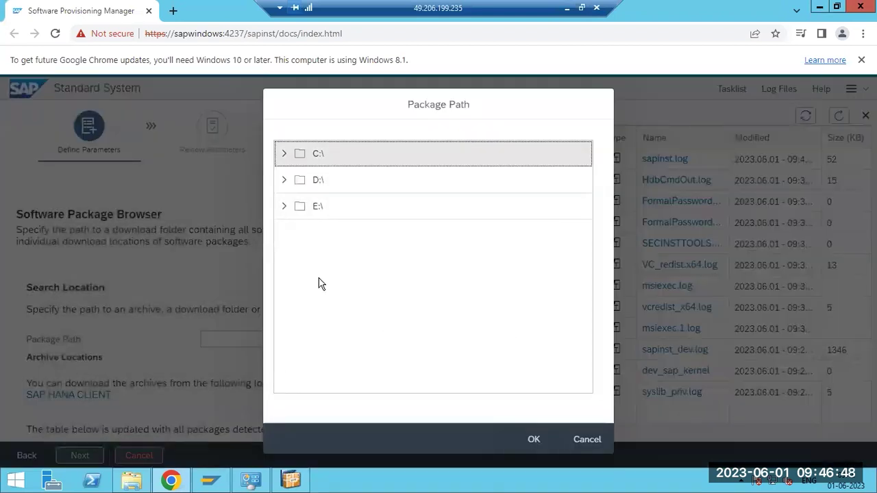
click(285, 206)
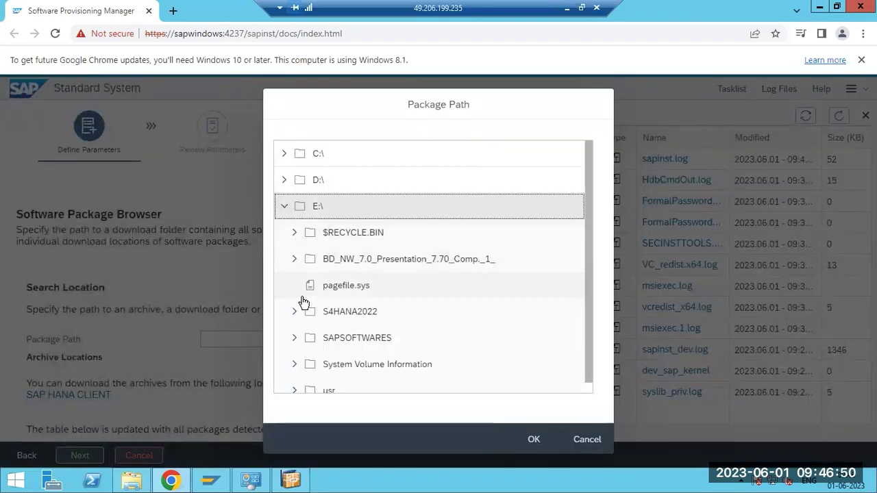
click(295, 338)
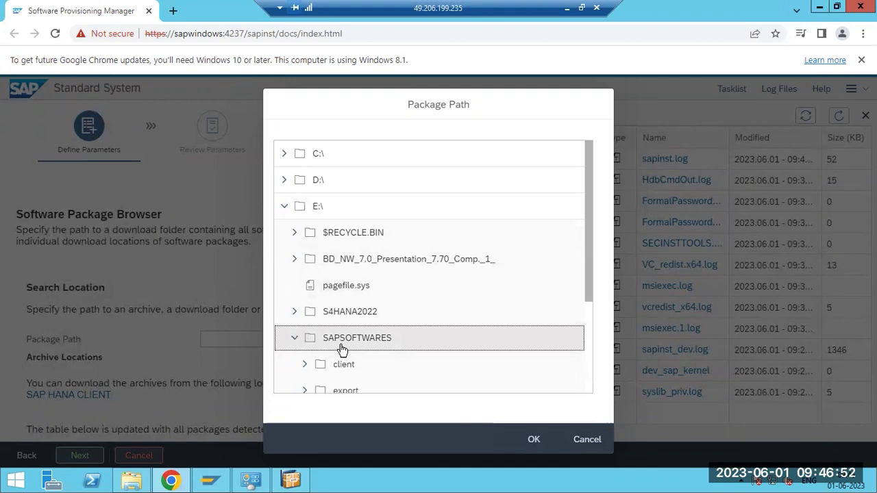
click(302, 369)
scroll(362, 359, down, 2)
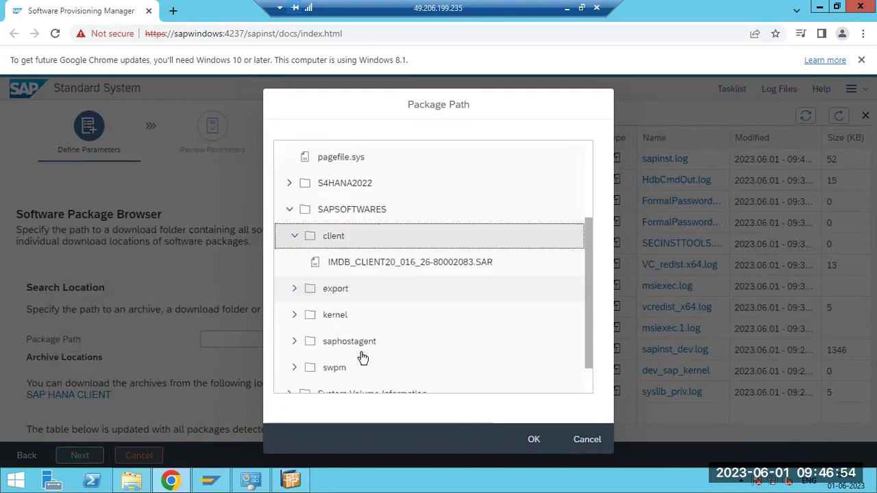
click(359, 266)
click(533, 439)
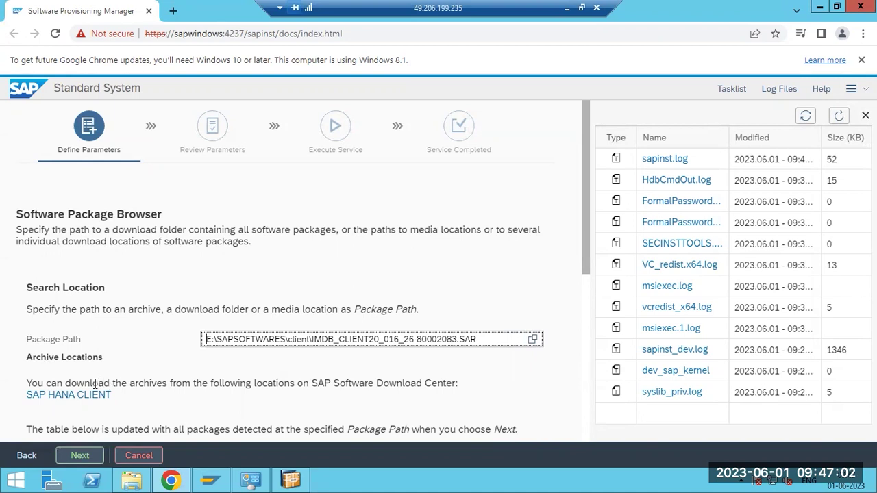
Scan the path and confirm SAP HANA CLIENT is listed as Available
click(75, 455)
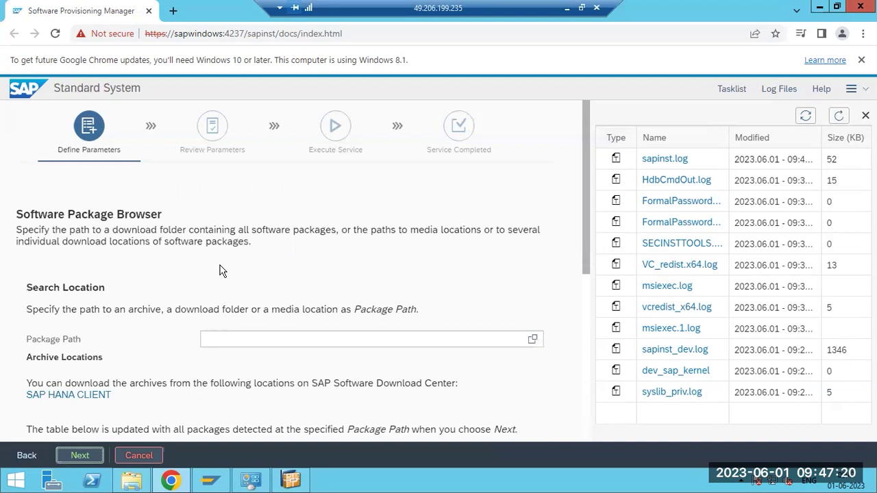
scroll(311, 271, down, 4)
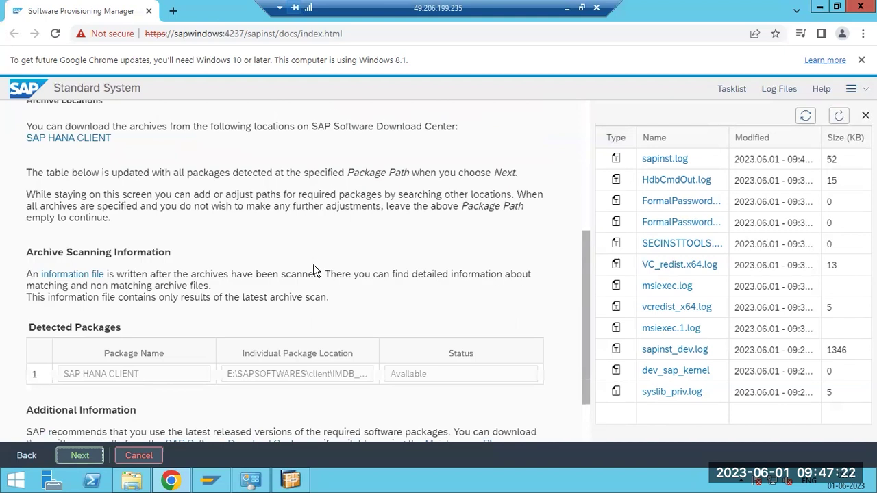
scroll(313, 272, down, 1)
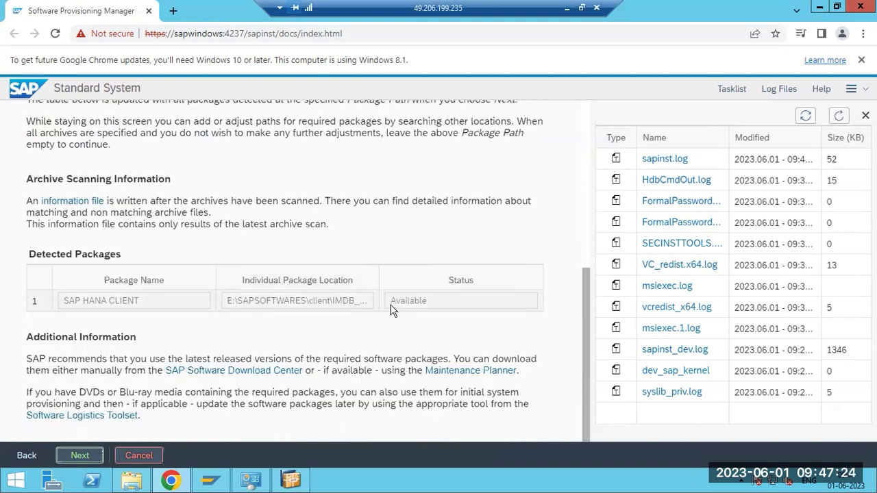
scroll(327, 346, up, 4)
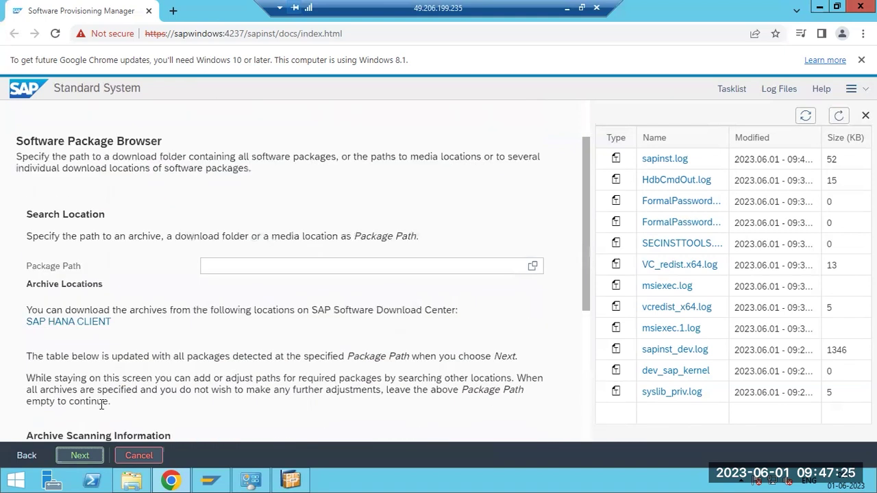
Advance to the Installation Export 1 ECC 6.0 EhP8 Media Browser and add an EXPORT note in Paint
click(80, 455)
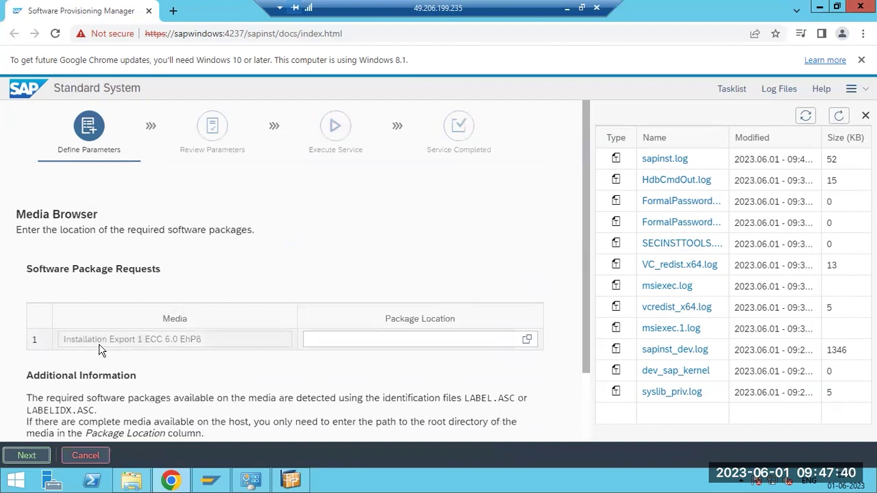
drag(95, 340, 112, 342)
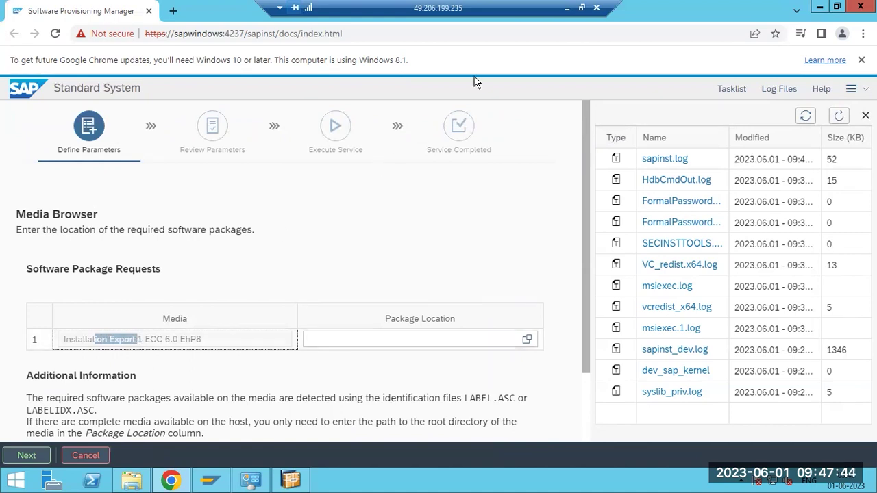
click(566, 8)
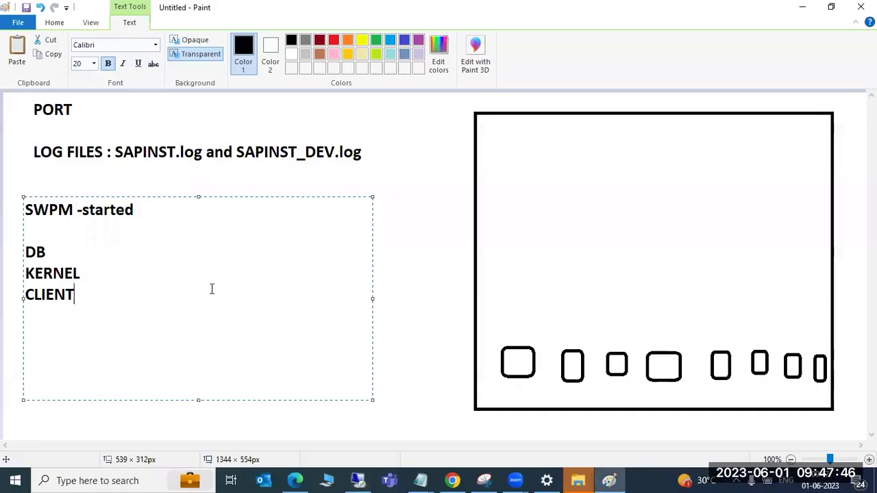
text(EXPORT)
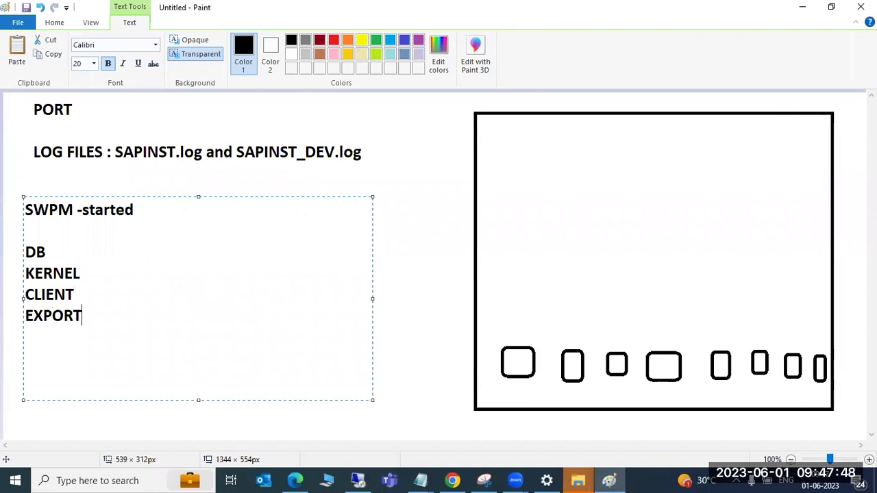
click(358, 481)
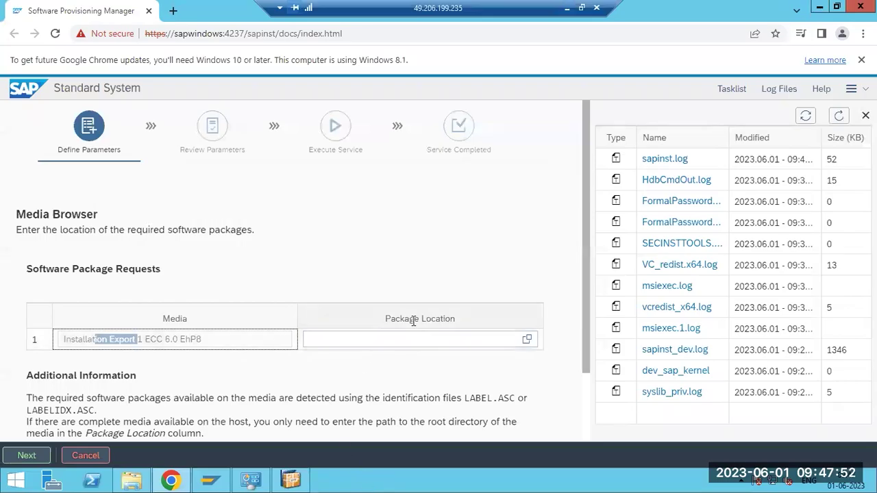
Choose E:\SAPSOFTWARES\export\51050708 as the Package Location and proceed to export verification
click(528, 341)
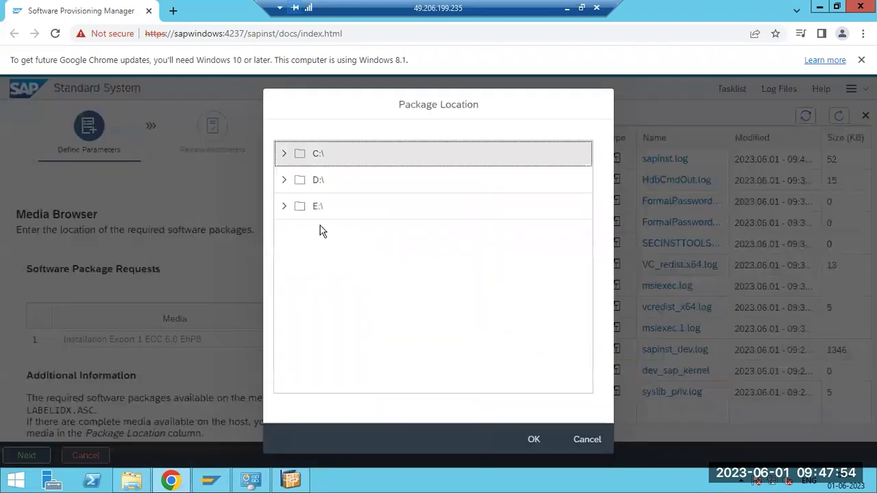
click(286, 211)
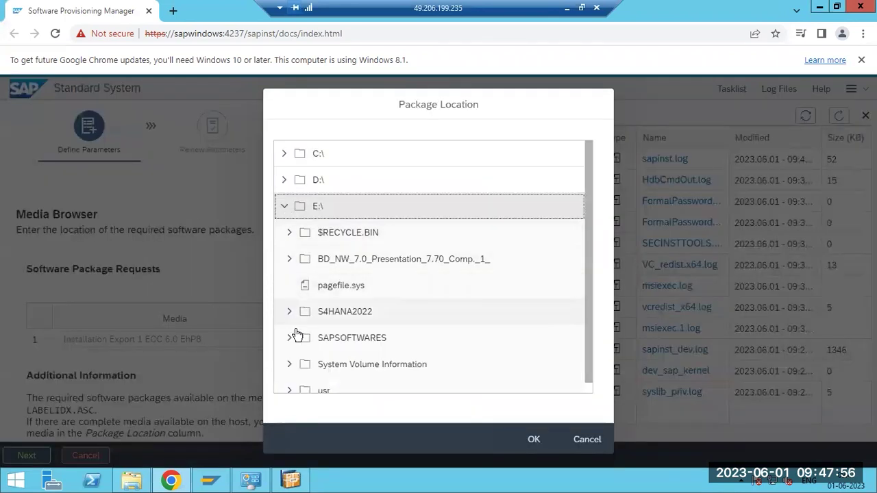
click(292, 340)
scroll(291, 342, down, 2)
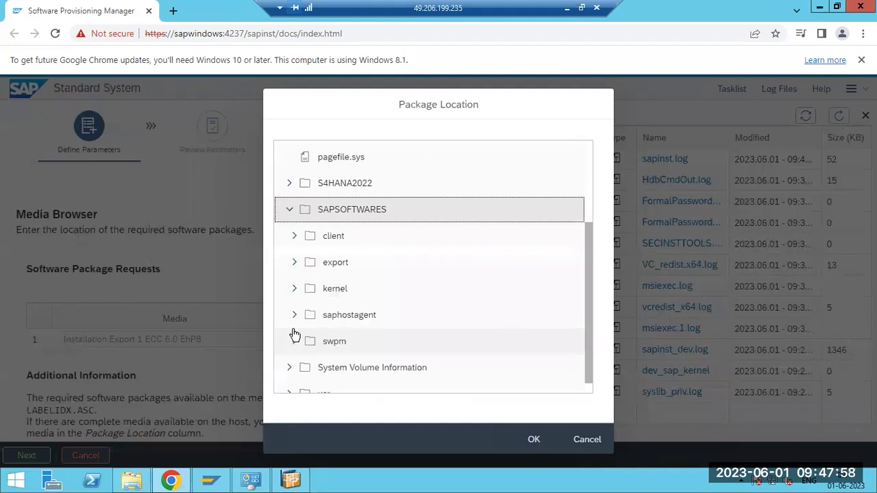
click(328, 264)
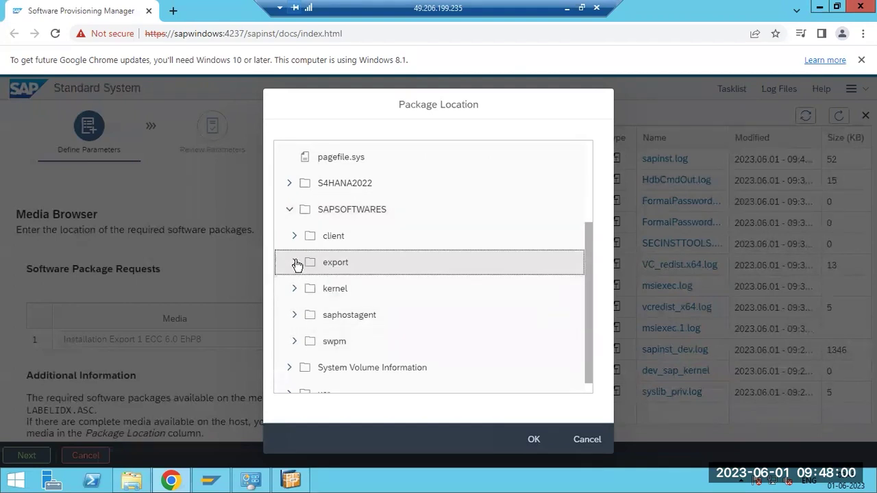
click(294, 264)
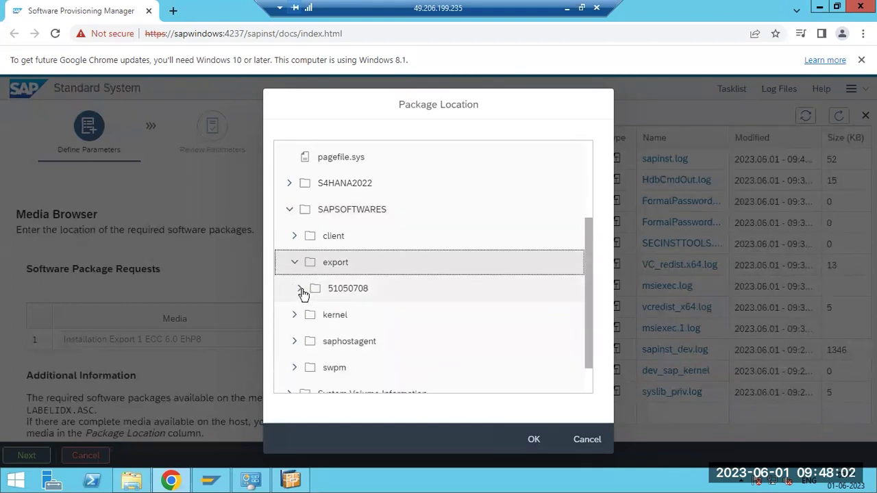
click(300, 290)
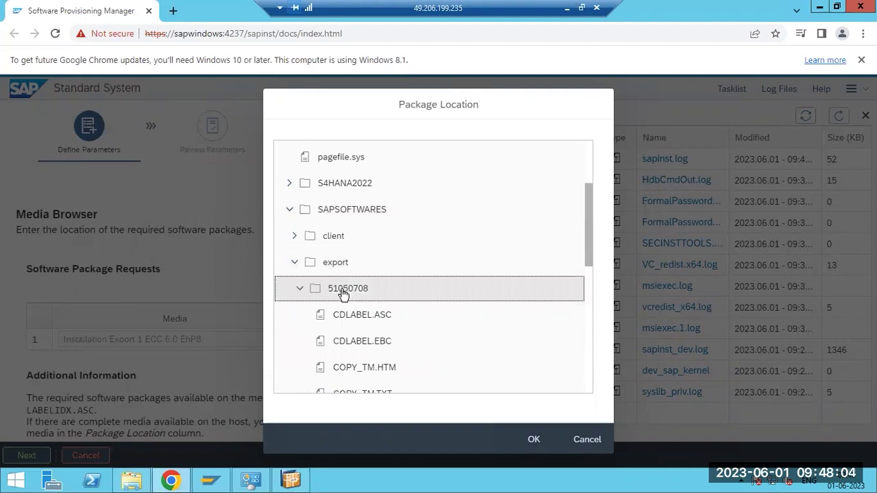
click(533, 444)
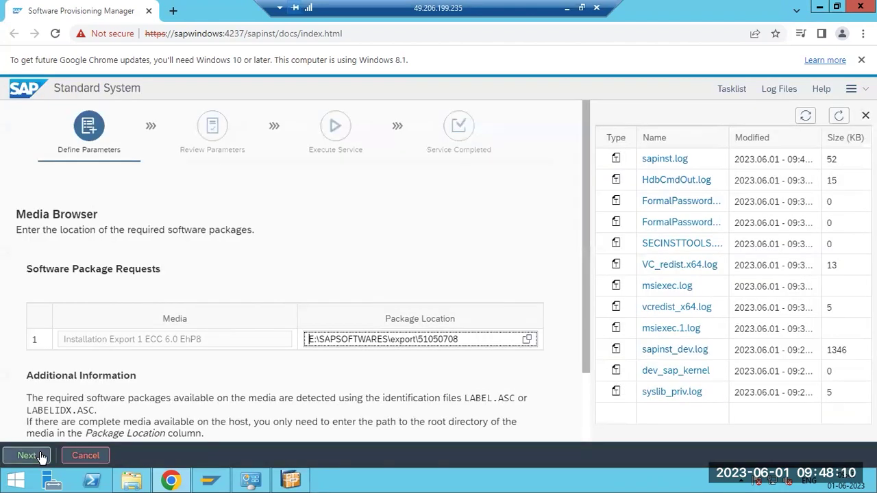
click(28, 455)
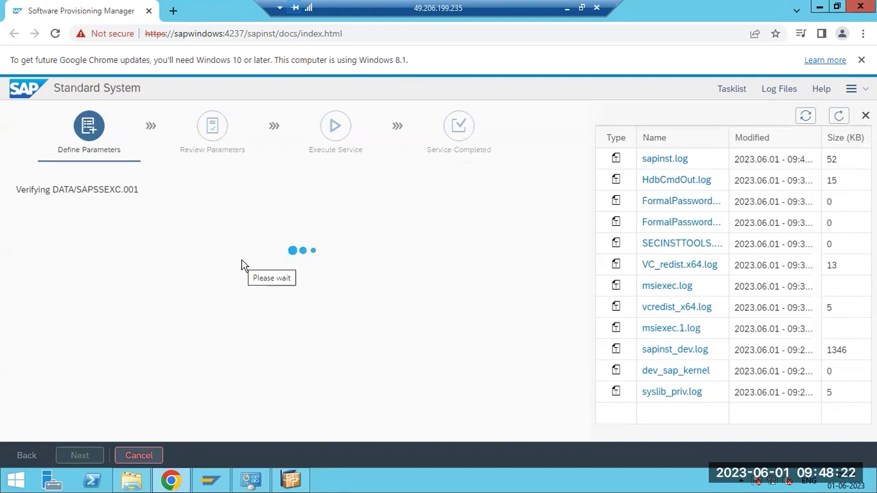
Refresh the installation log list, then bring the local Paint notes forward
click(840, 117)
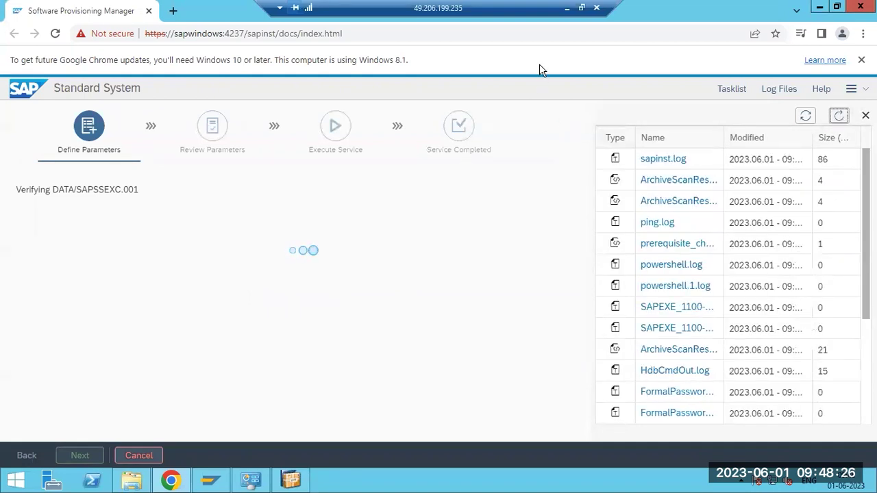
click(565, 9)
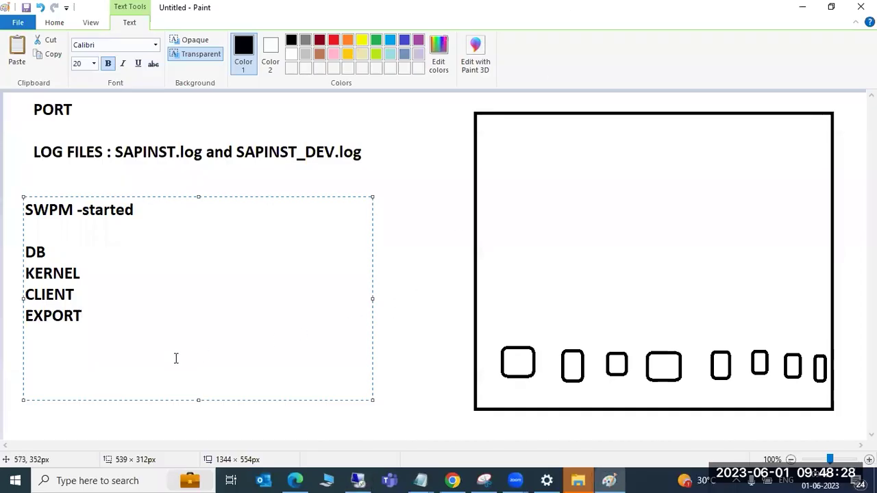
Go back from the Paint notes to the remote SAP installer session
click(387, 480)
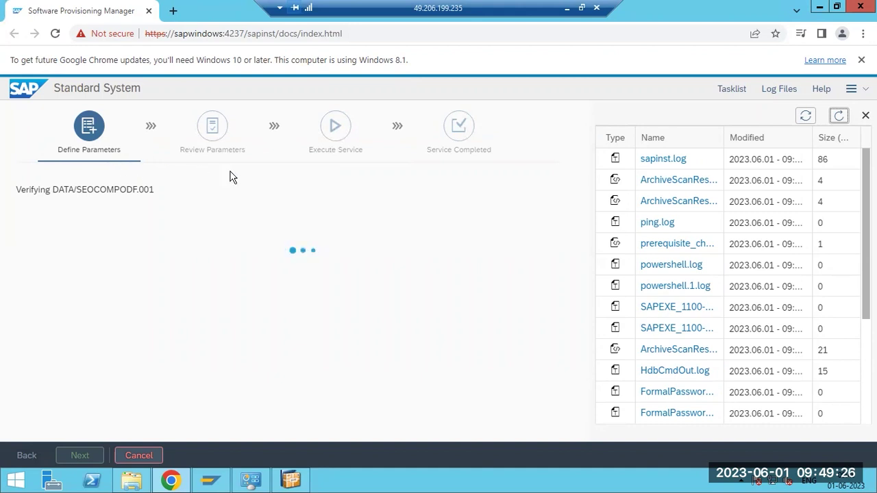
Refresh the logs and highlight the EXPORT_1 and EXPORT_11 signed/verified lines in sapinst.log
click(841, 115)
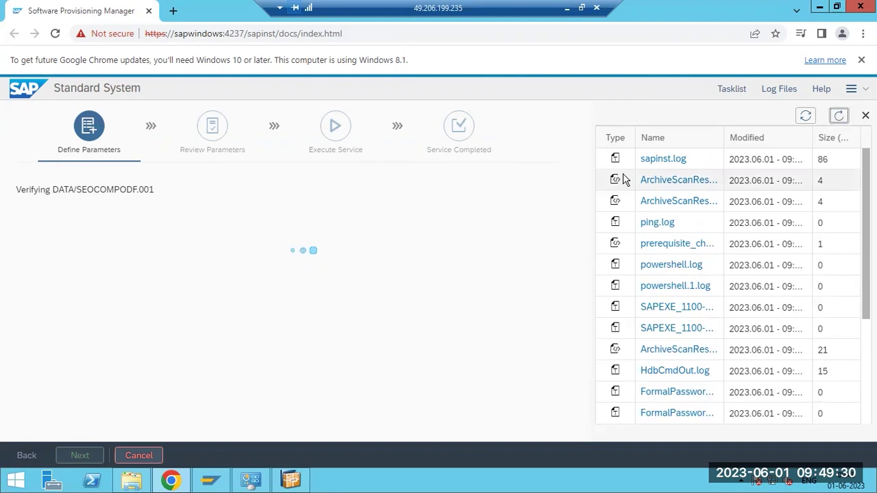
click(662, 162)
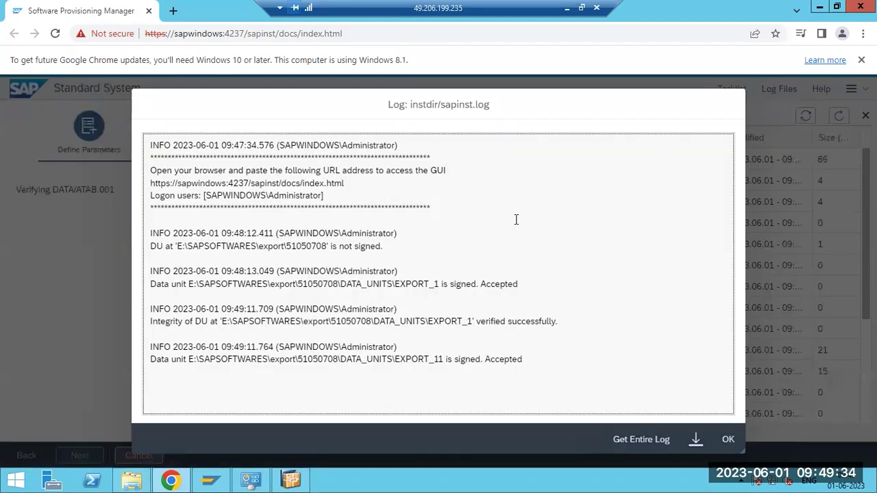
drag(407, 281, 485, 283)
drag(467, 325, 524, 322)
drag(446, 359, 512, 361)
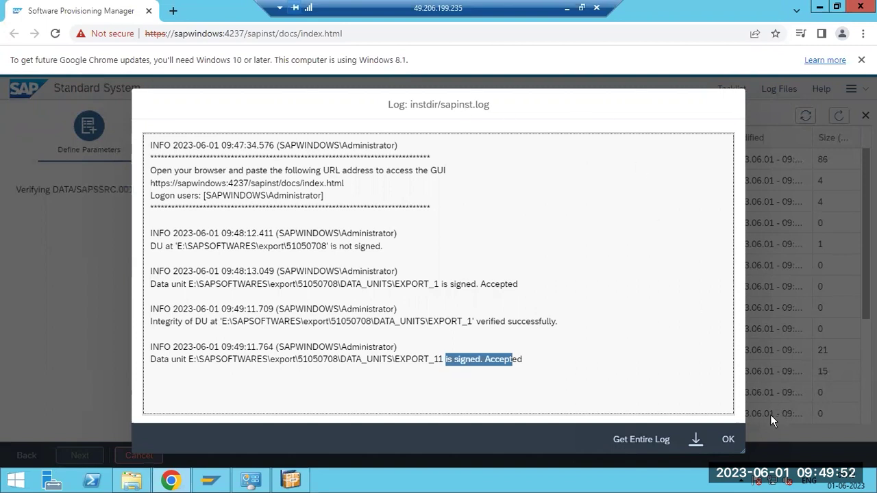
click(727, 439)
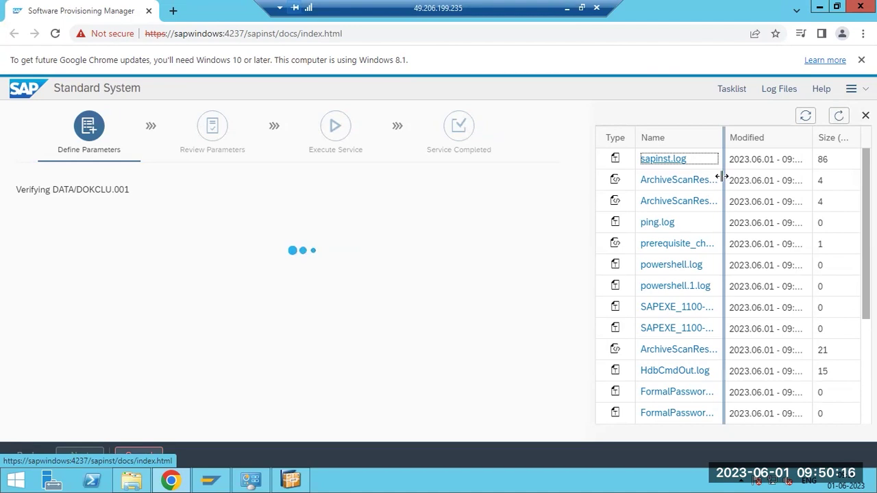
click(660, 159)
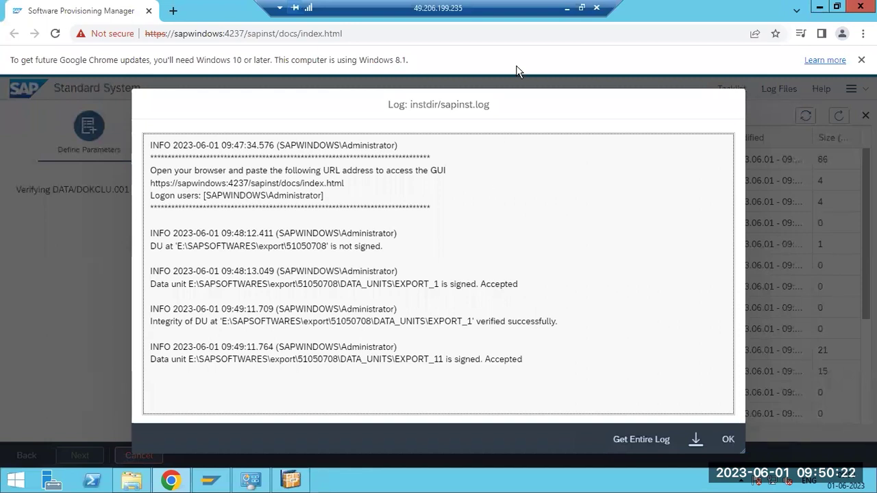
Add Paint notes 'NW -3 exports' and 'ECC -11 S4HANA -30 EXPORTS' beside the checklist
click(567, 8)
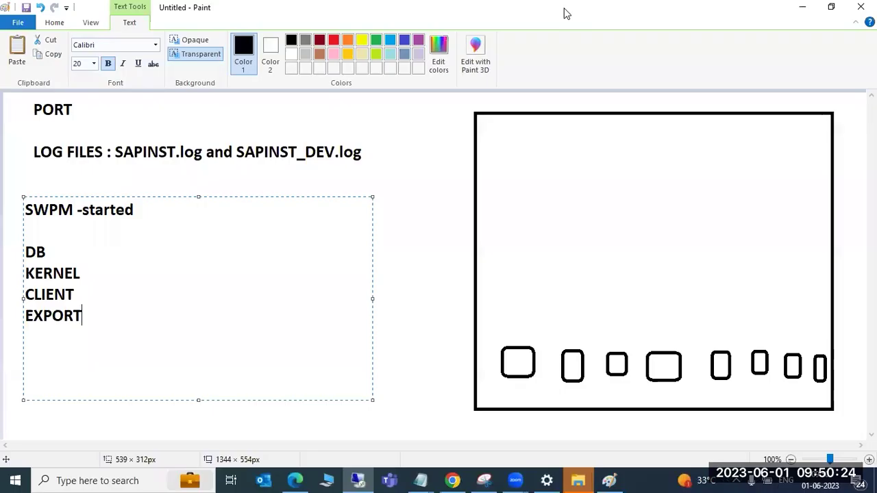
click(400, 271)
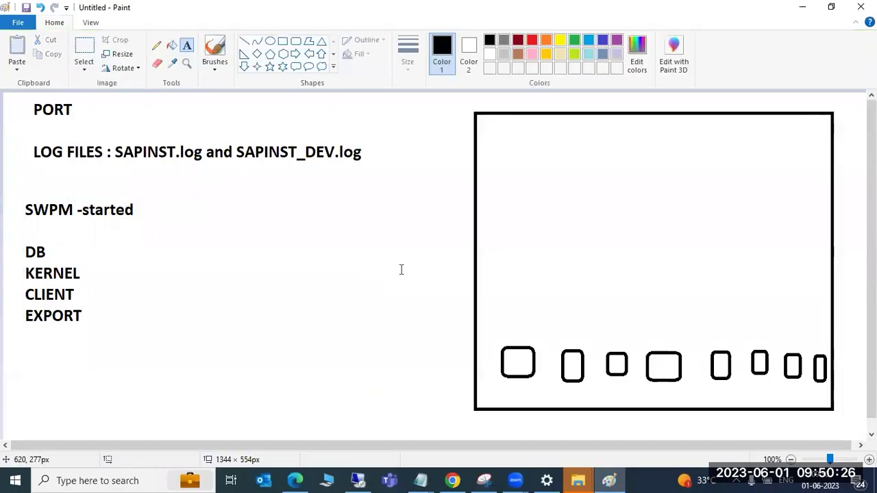
mouse_move(162, 186)
mouse_down()
mouse_move(241, 304)
mouse_move(354, 385)
mouse_move(428, 408)
mouse_up()
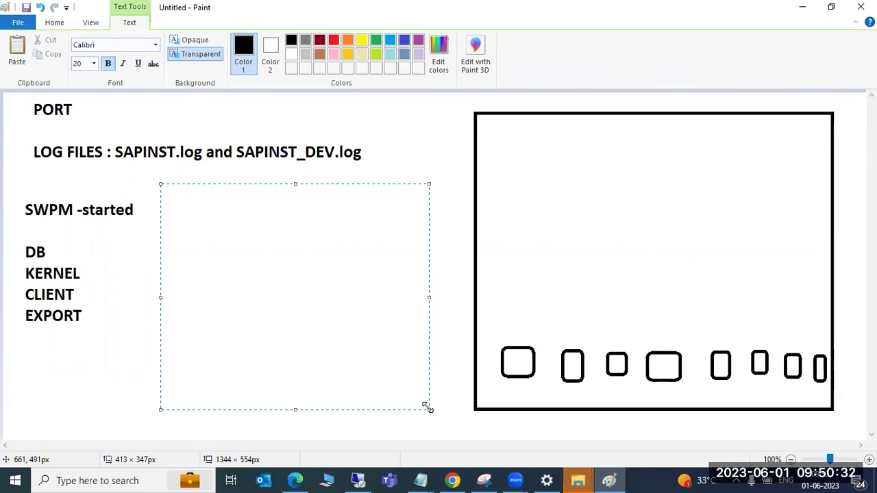
text(NW -3)
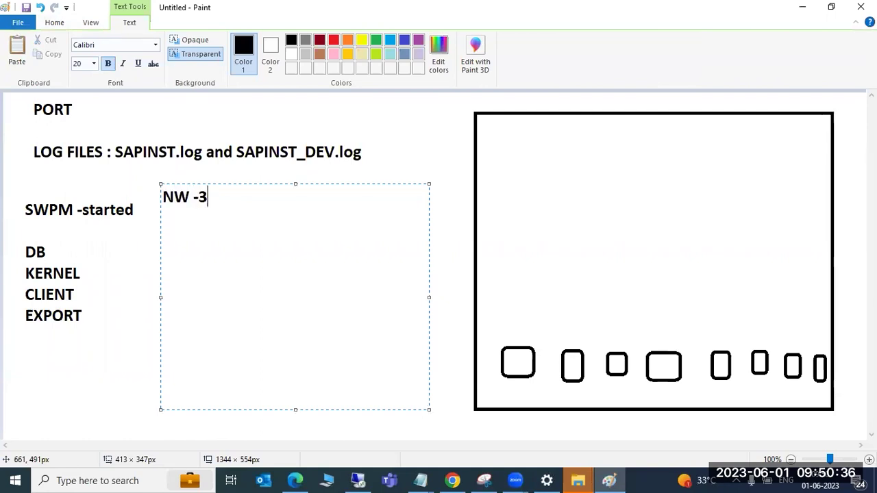
text( exports)
key(Return)
text(ECC)
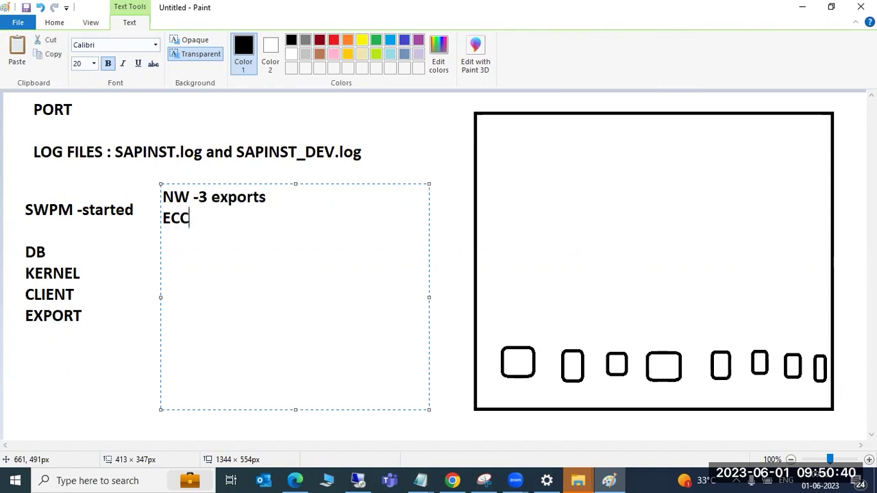
text( -11 S4HANA -)
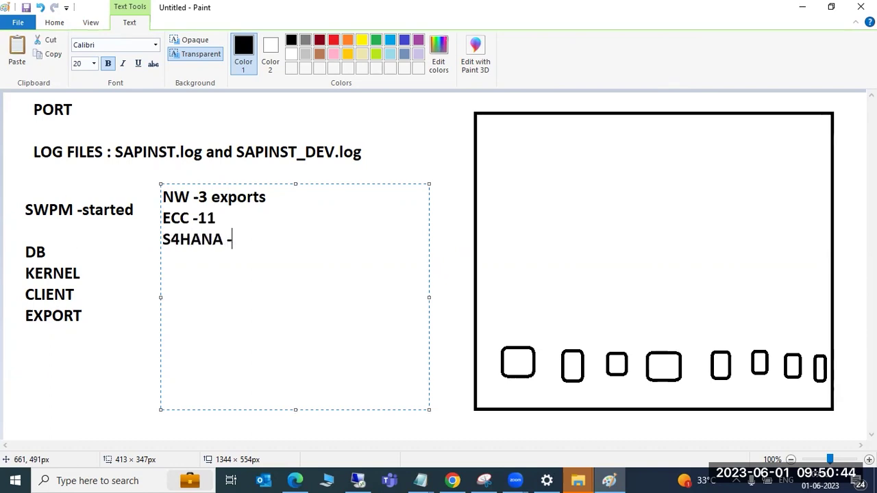
text(30 EXPORTS)
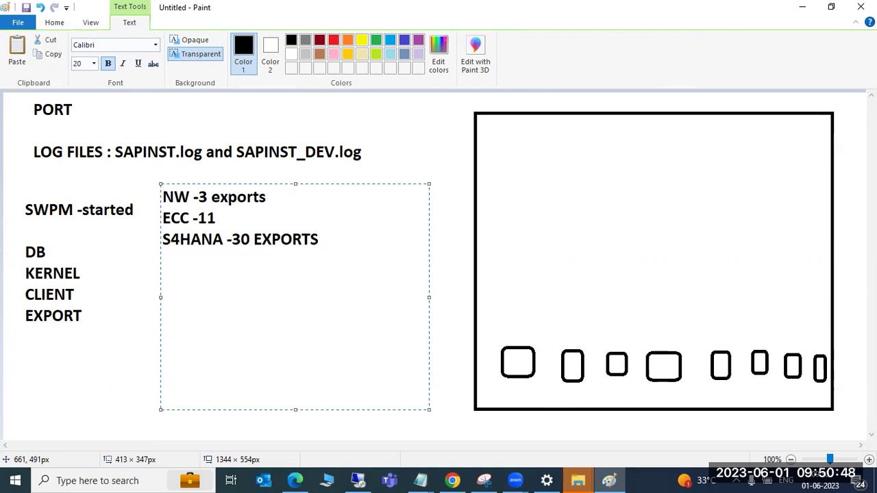
click(435, 126)
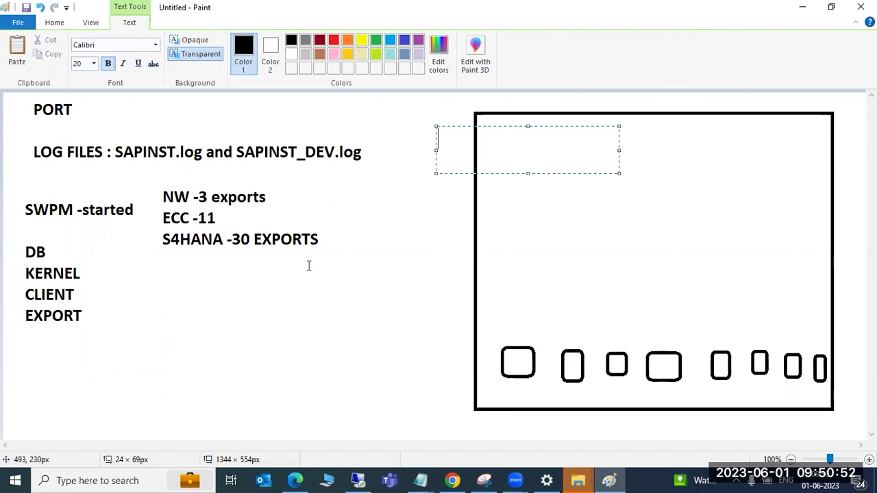
click(357, 481)
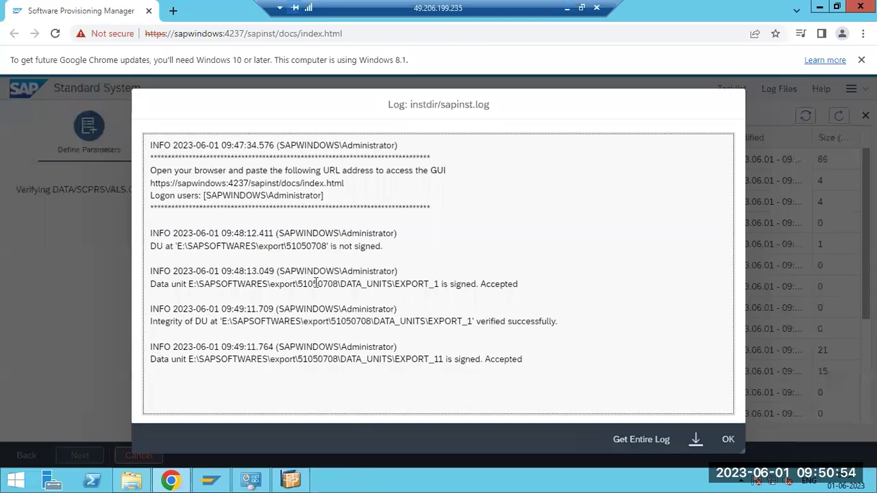
Close sapinst.log, refresh the log list twice, and bring up E:\SAPSOFTWARES
click(728, 439)
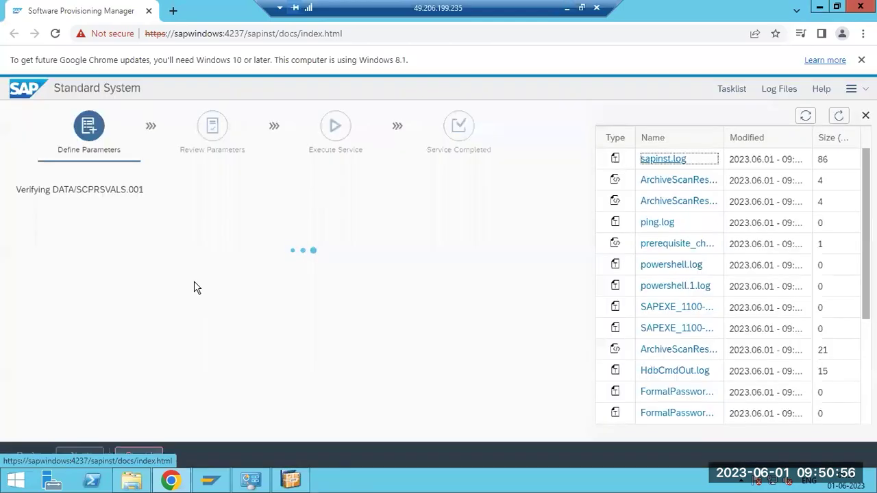
click(840, 118)
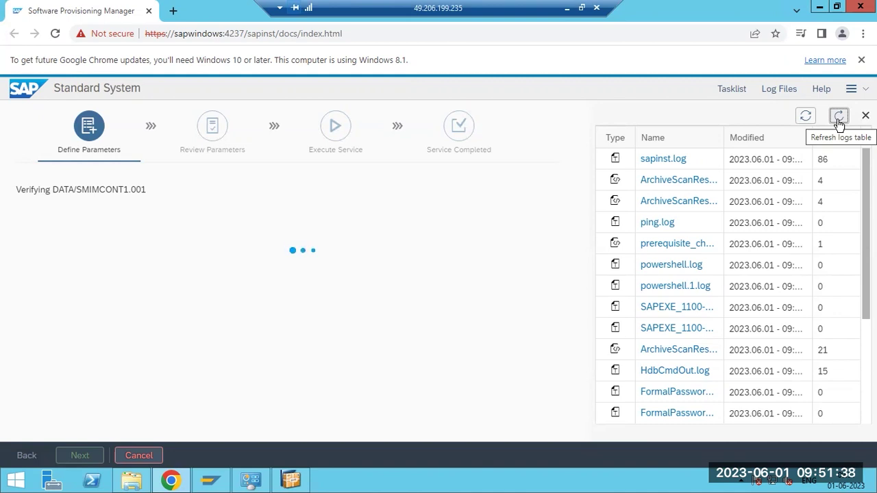
click(840, 118)
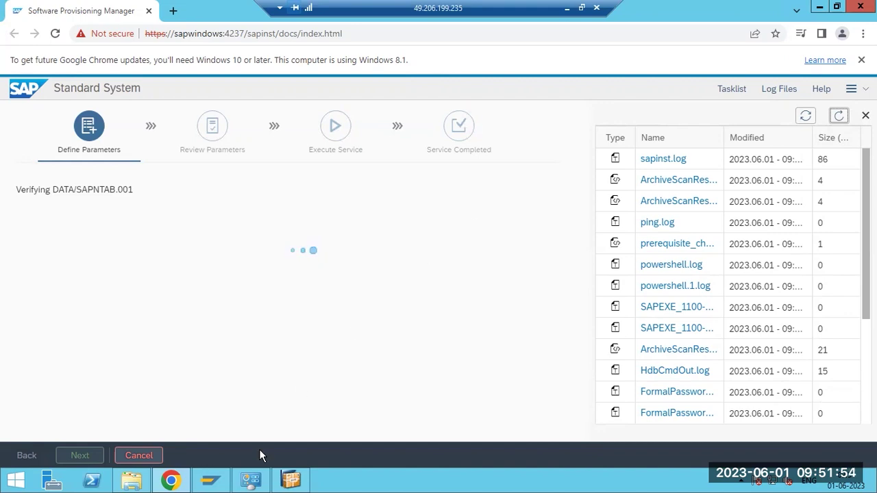
click(145, 479)
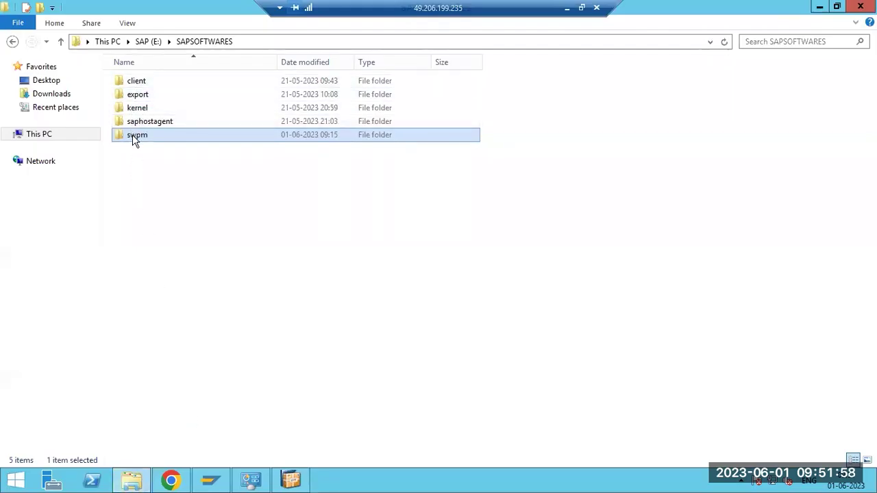
Browse into export\51050708, go up to This PC, then return to the installer in Chrome
mouse_move(133, 137)
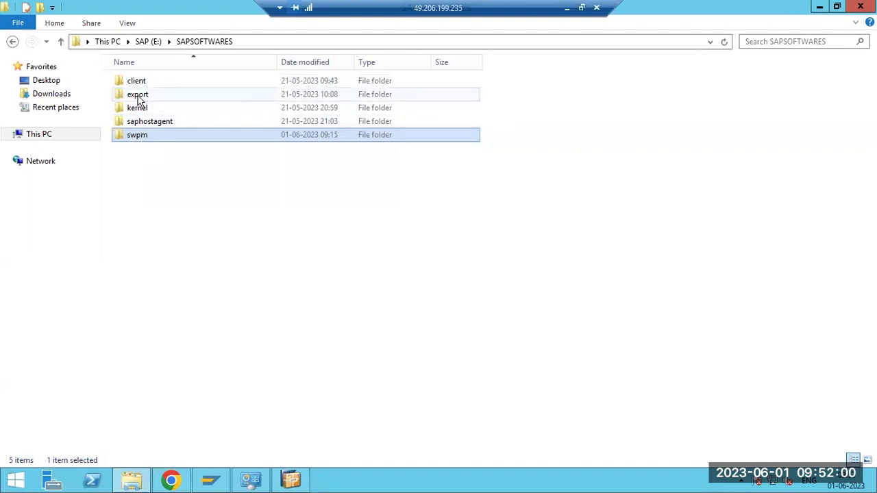
mouse_move(138, 100)
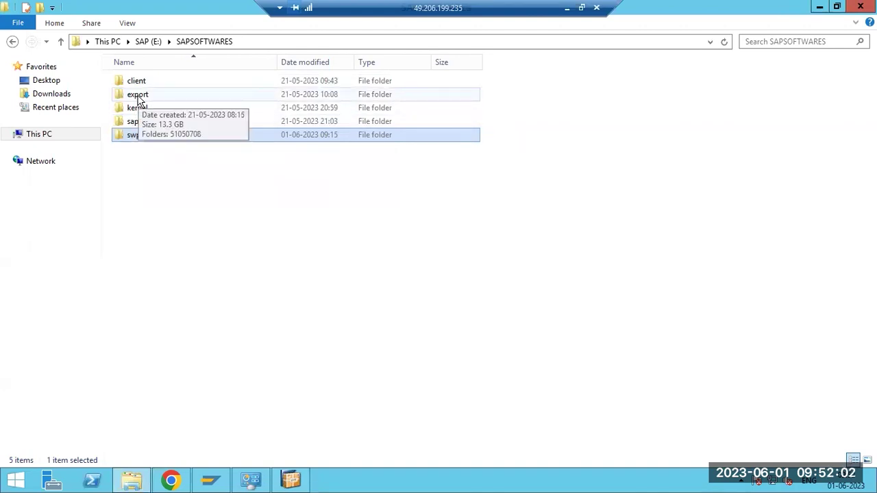
double_click(138, 97)
double_click(139, 87)
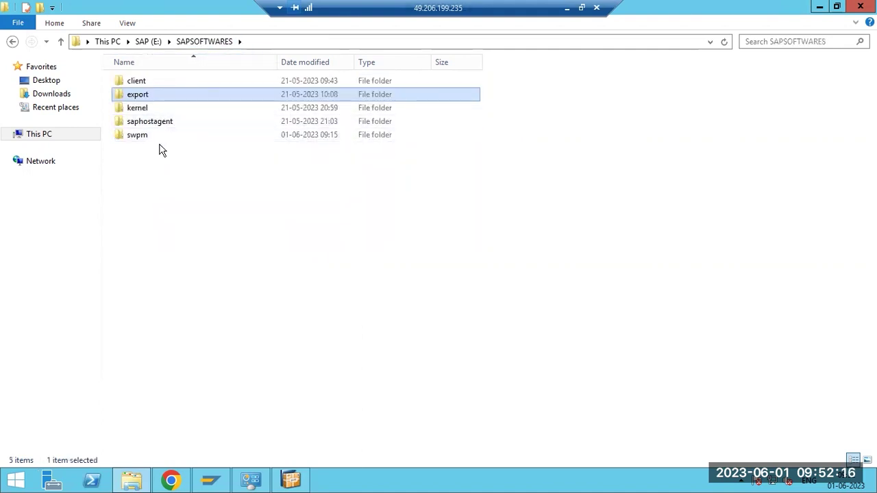
click(39, 135)
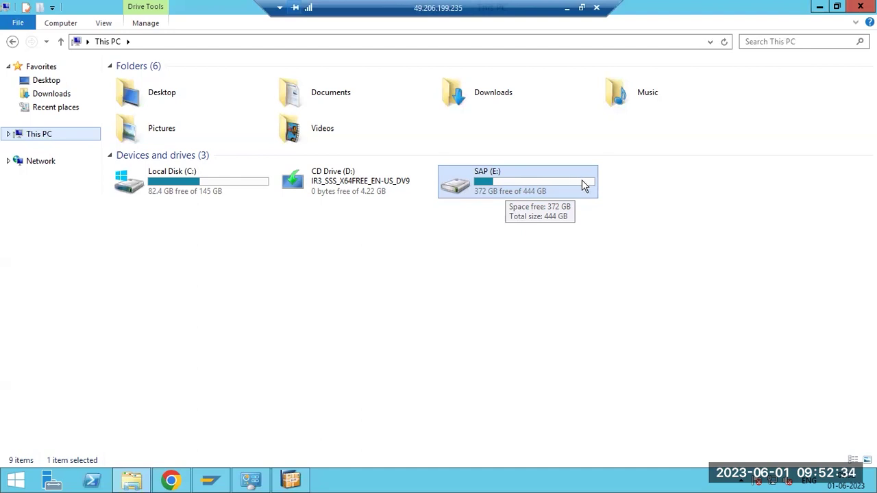
click(291, 481)
click(171, 480)
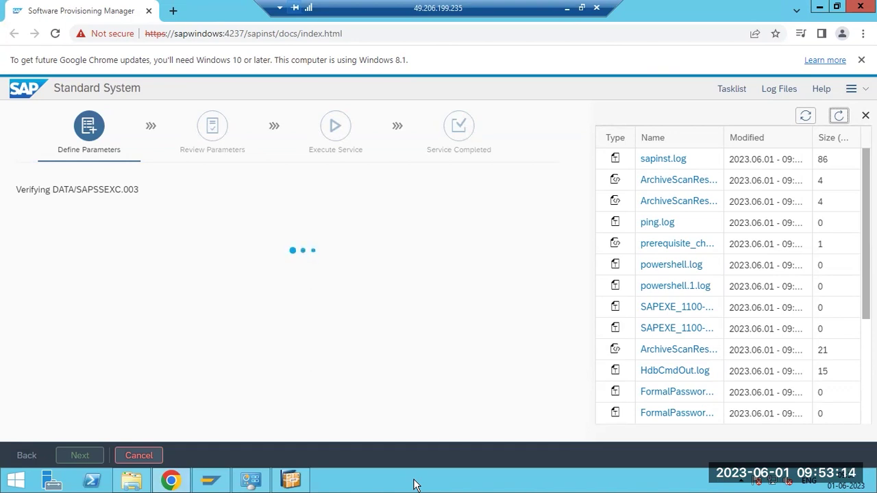
Select the installer page address with port 4237 and refresh the log list
drag(224, 33, 240, 34)
key(shift+Right)
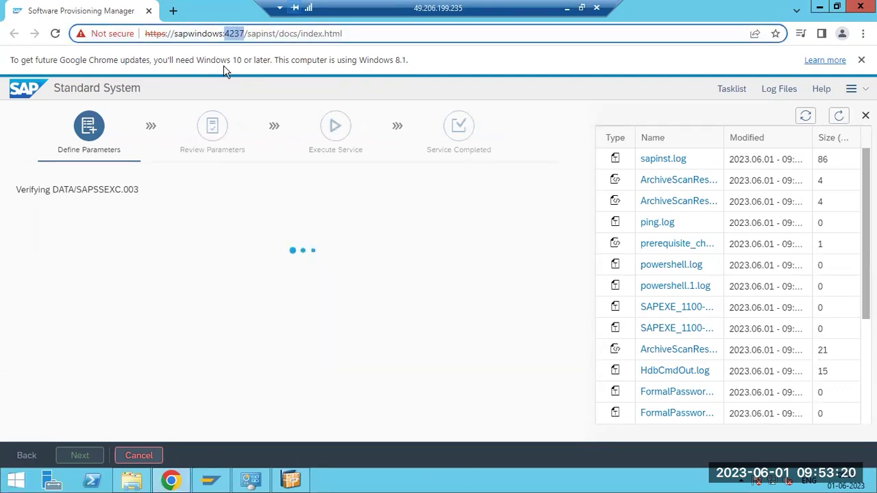
drag(178, 34, 294, 34)
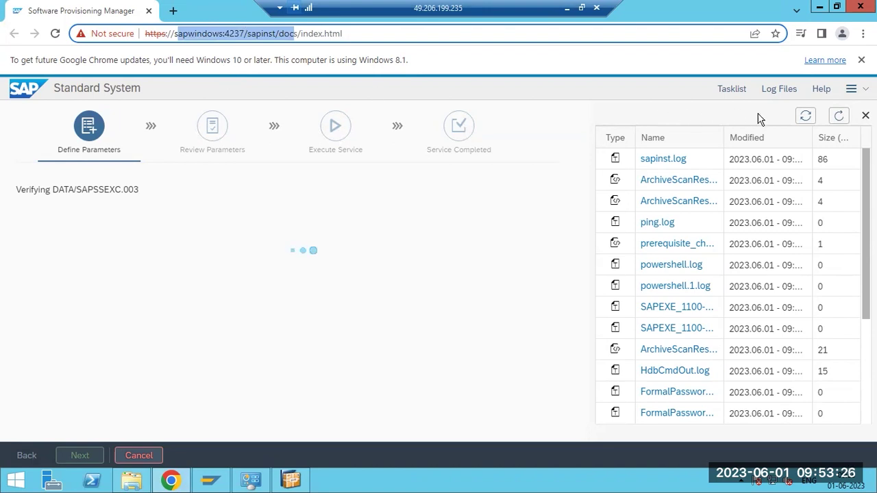
click(842, 118)
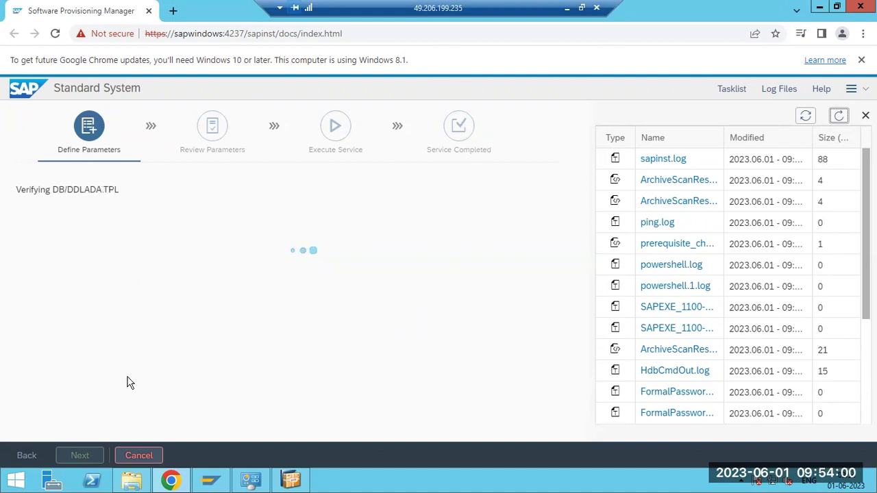
Open the SAP (E:) drive from This PC in File Explorer
click(130, 483)
click(483, 196)
double_click(483, 196)
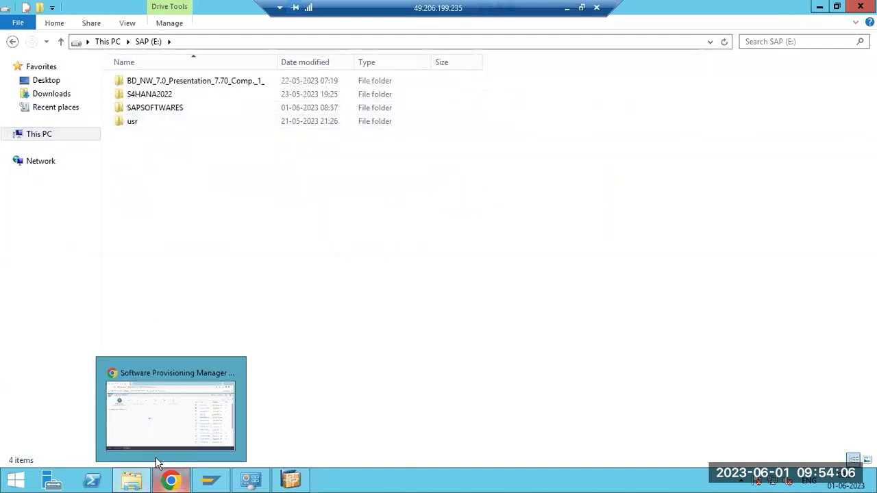
Take File Explorer back to This PC, then refresh the installer's log list
click(171, 481)
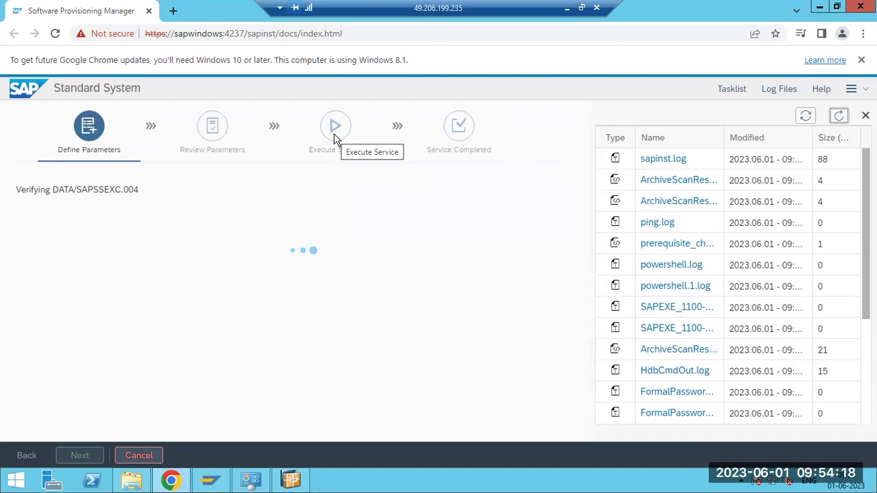
click(131, 481)
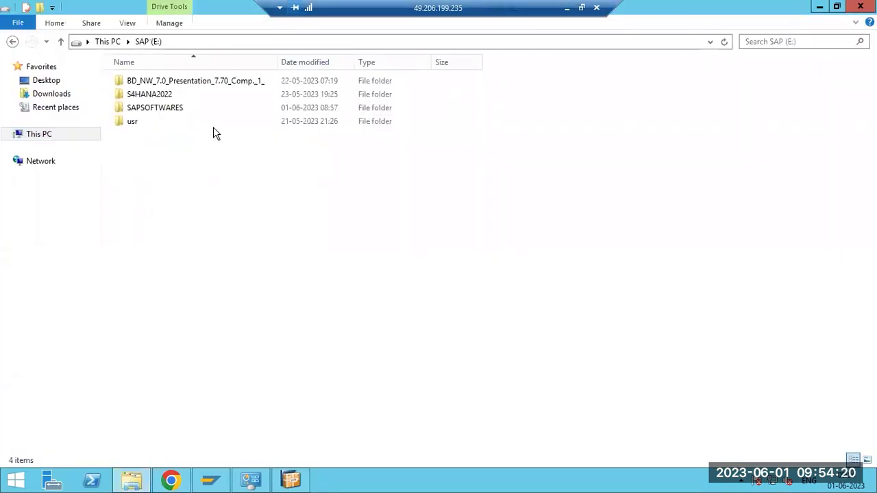
click(57, 138)
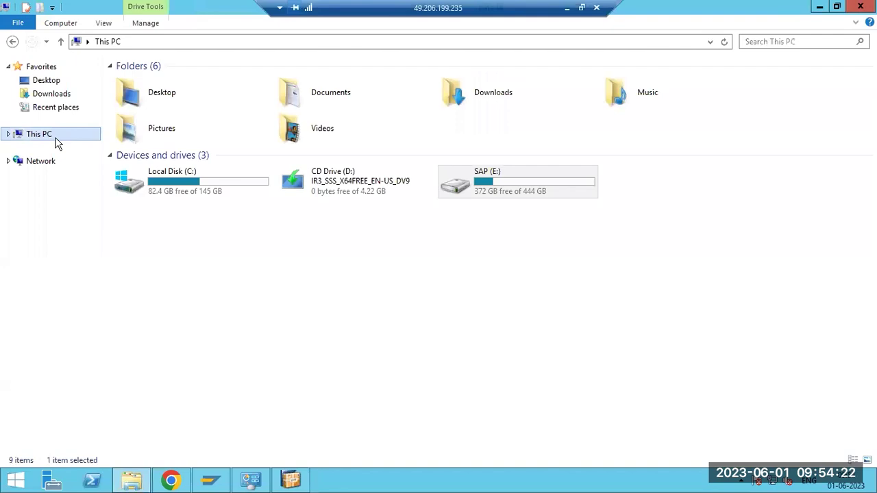
click(170, 482)
click(840, 117)
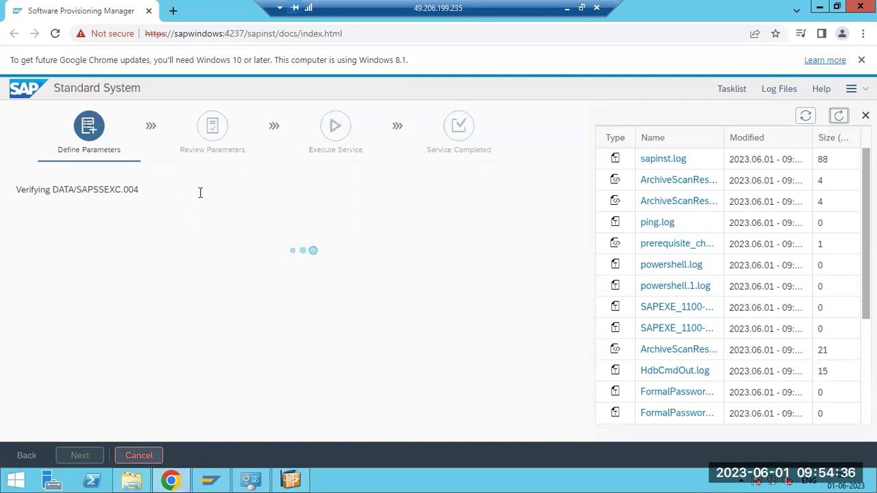
Reopen the SAP (E:) drive, then reload the logs and open sapinst.log showing EXPORT_4 verified
click(128, 483)
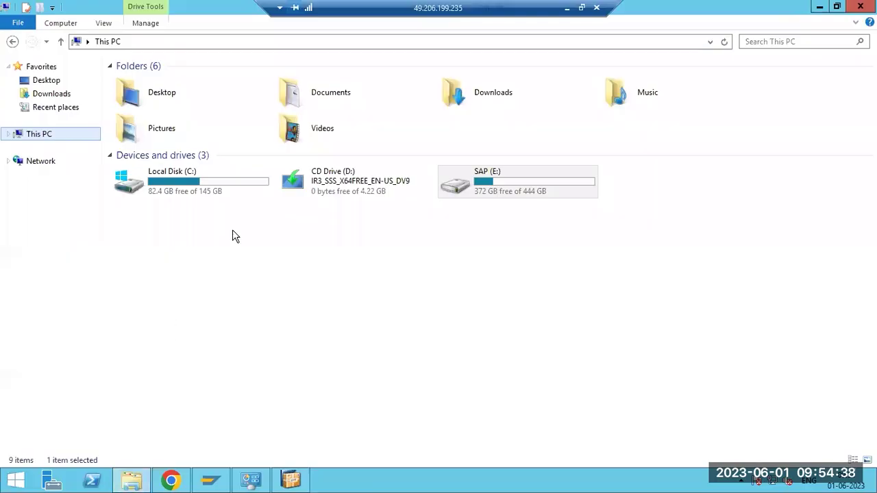
double_click(493, 190)
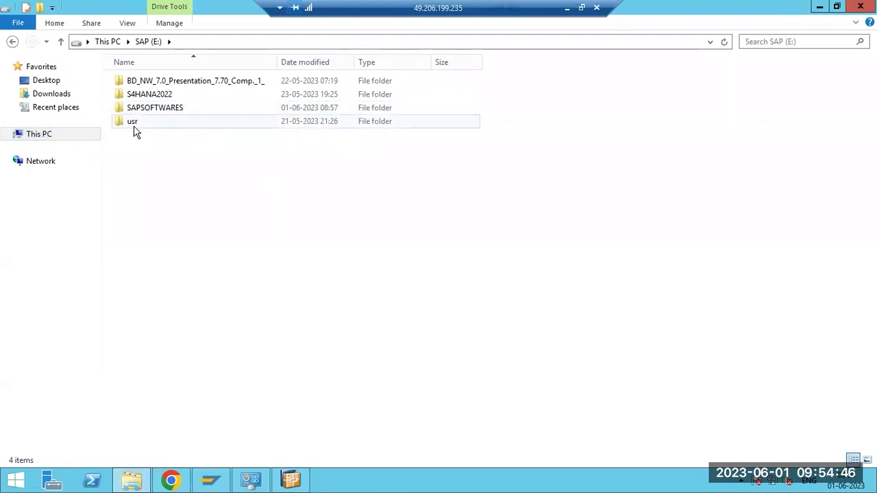
mouse_move(136, 132)
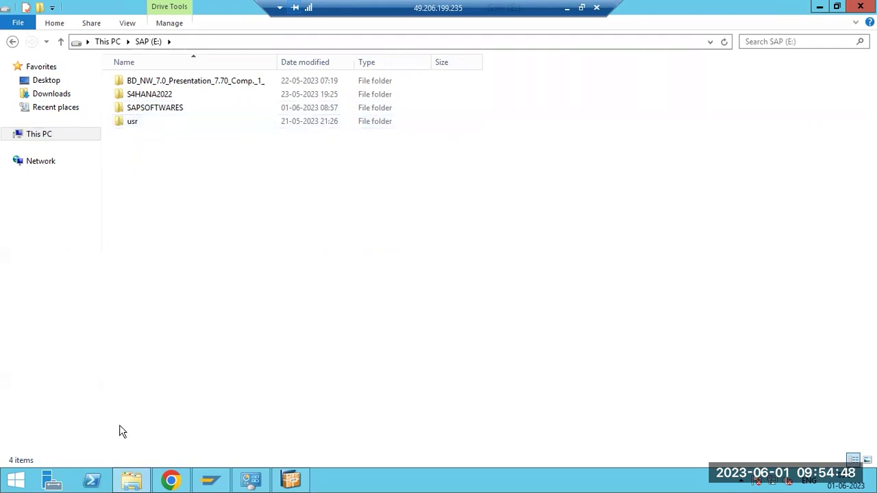
click(137, 481)
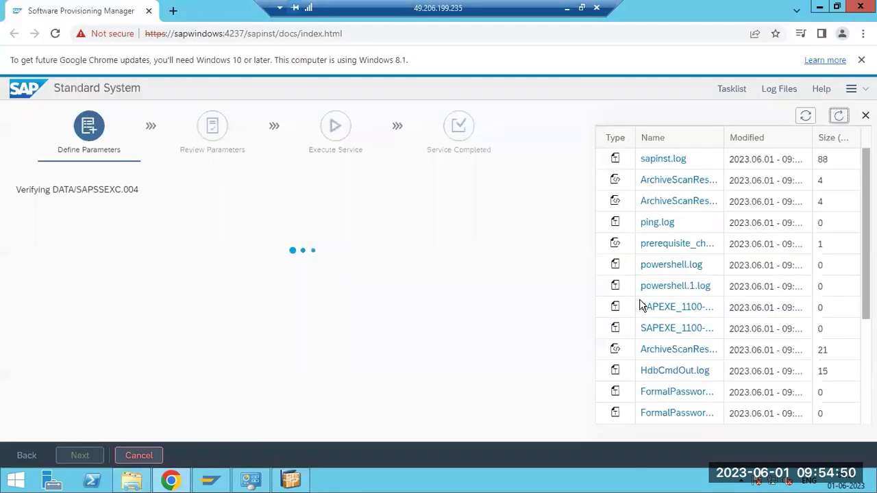
click(840, 119)
click(662, 163)
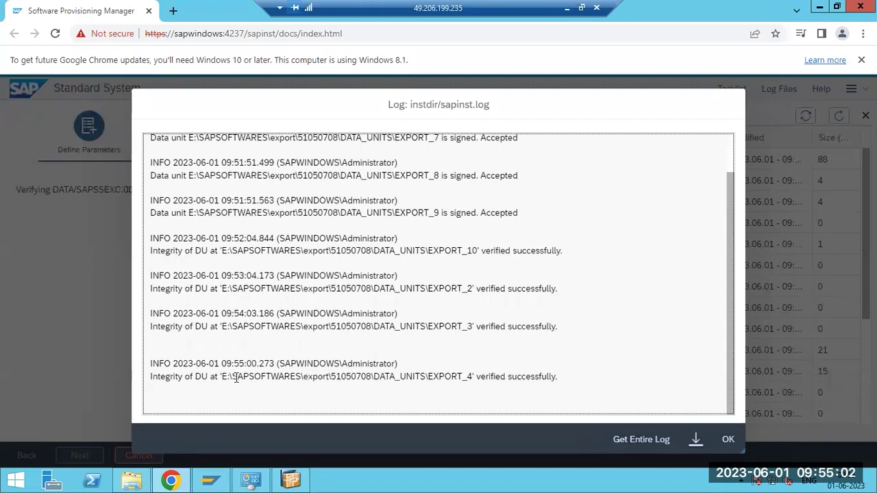
Highlight the SAPSOFTWARES path in sapinst.log, close the viewer, and reload the log list
drag(232, 377, 297, 377)
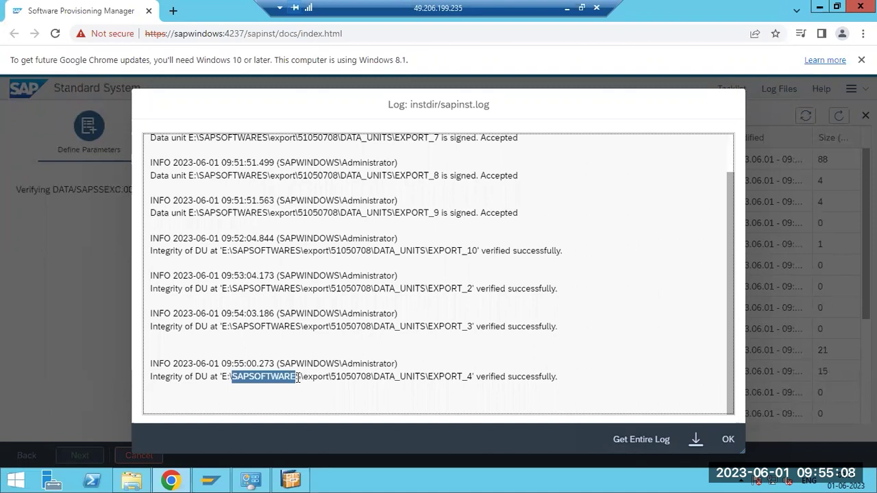
click(728, 439)
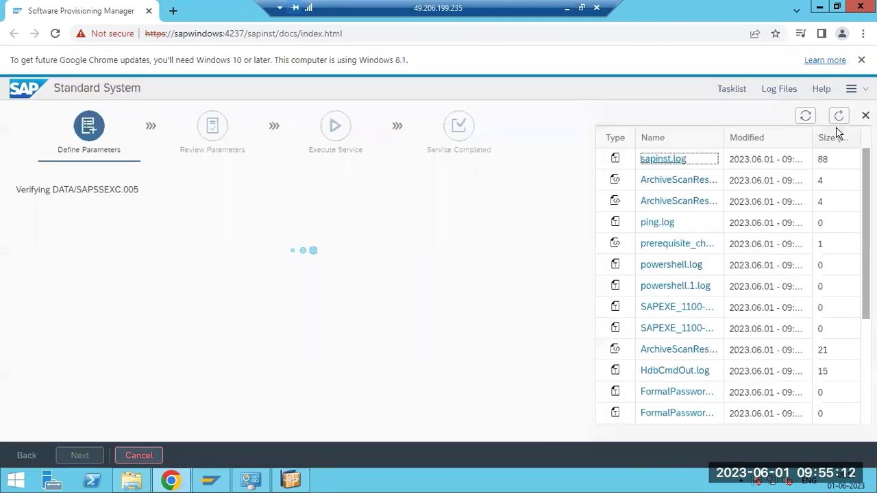
click(840, 121)
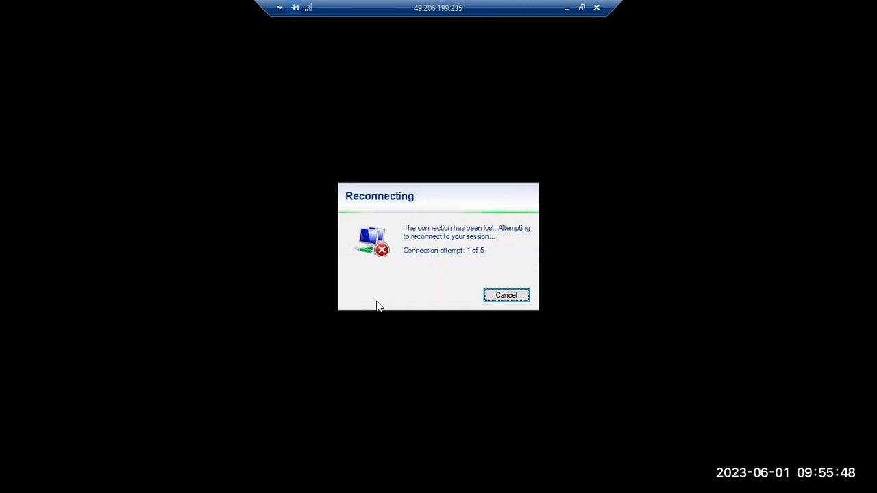
click(566, 8)
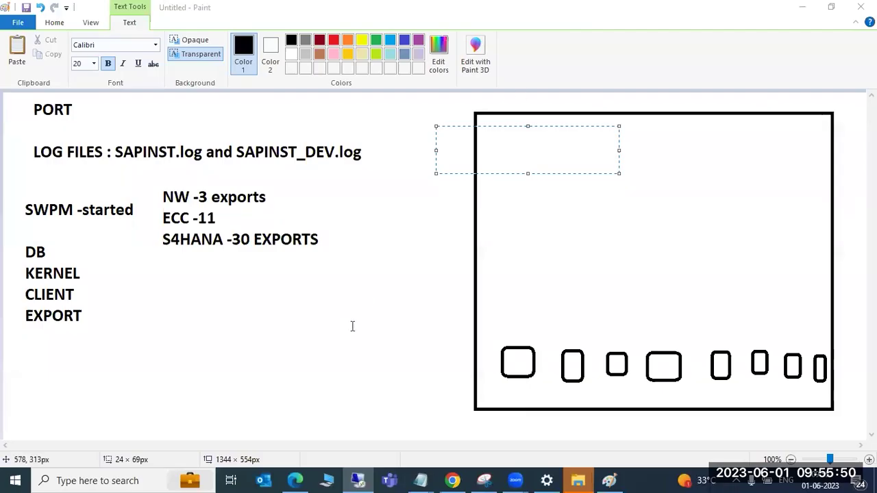
click(359, 479)
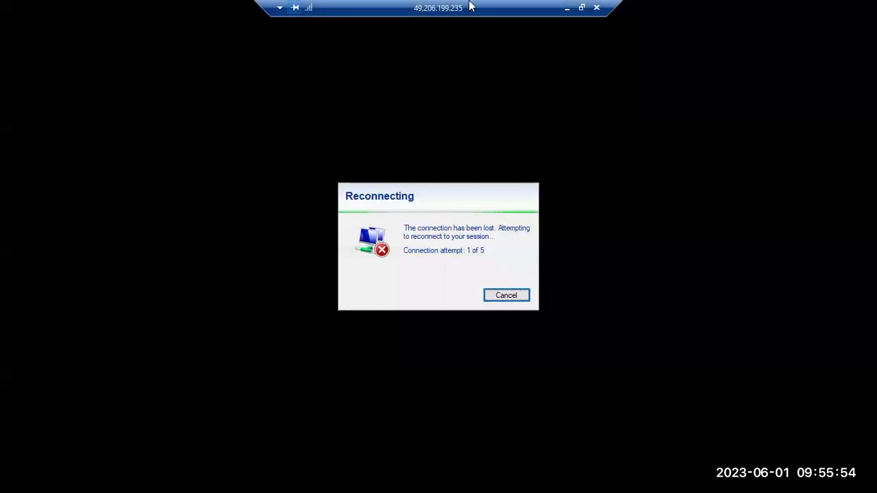
click(567, 8)
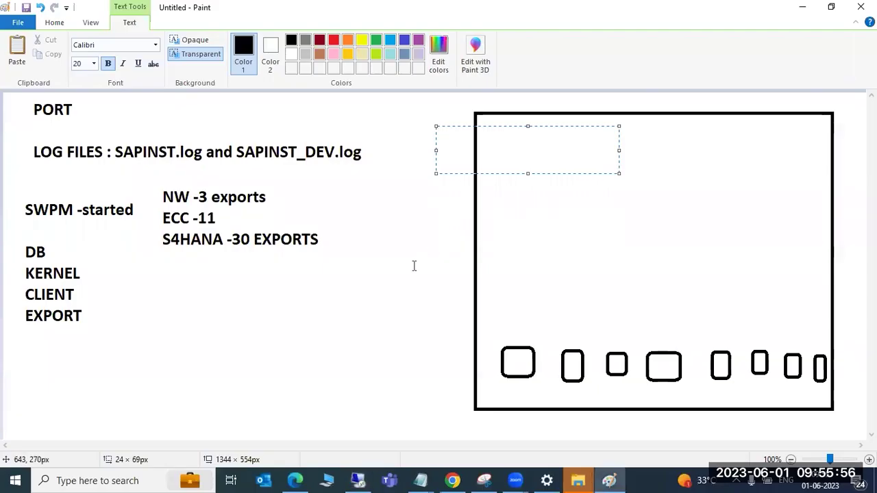
key(super+r)
click(109, 441)
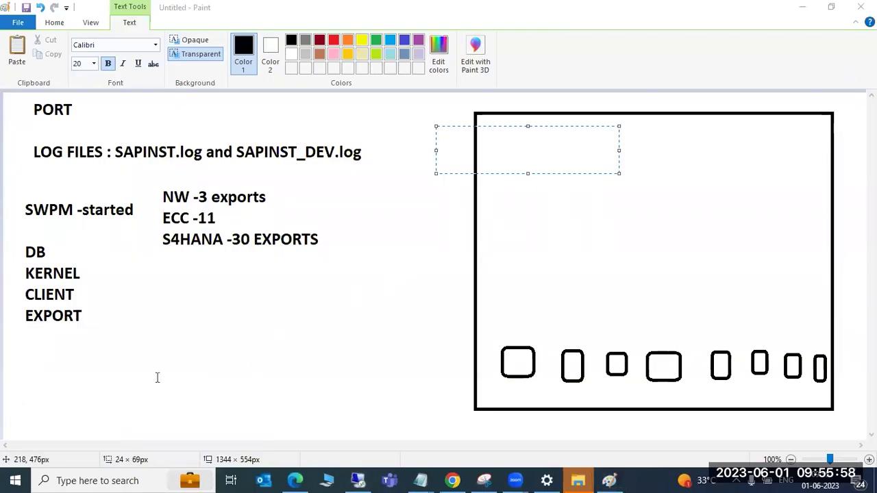
click(506, 156)
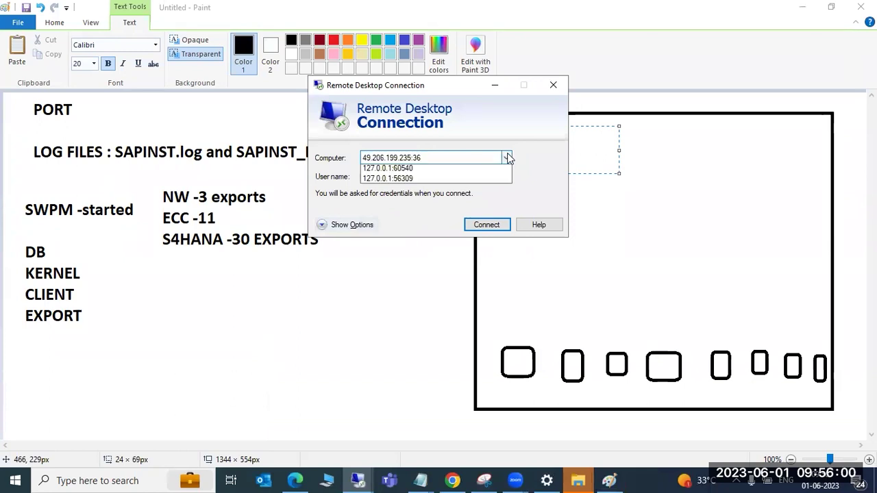
click(410, 181)
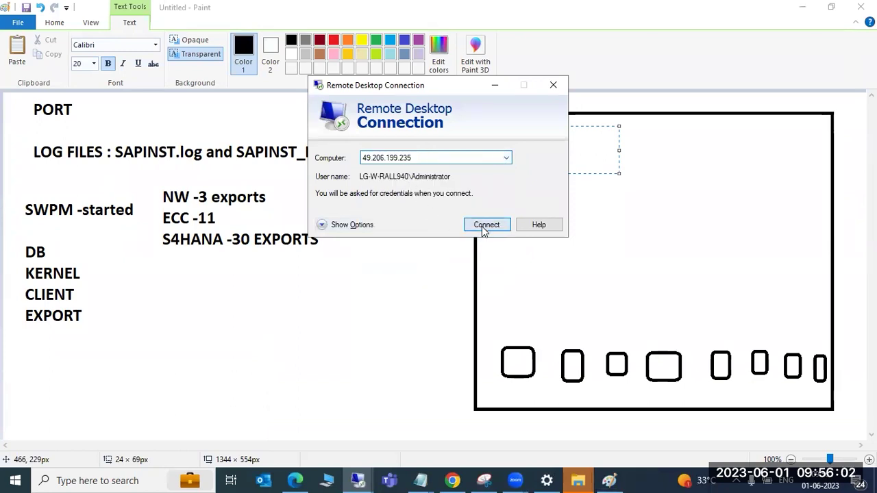
click(483, 225)
click(538, 170)
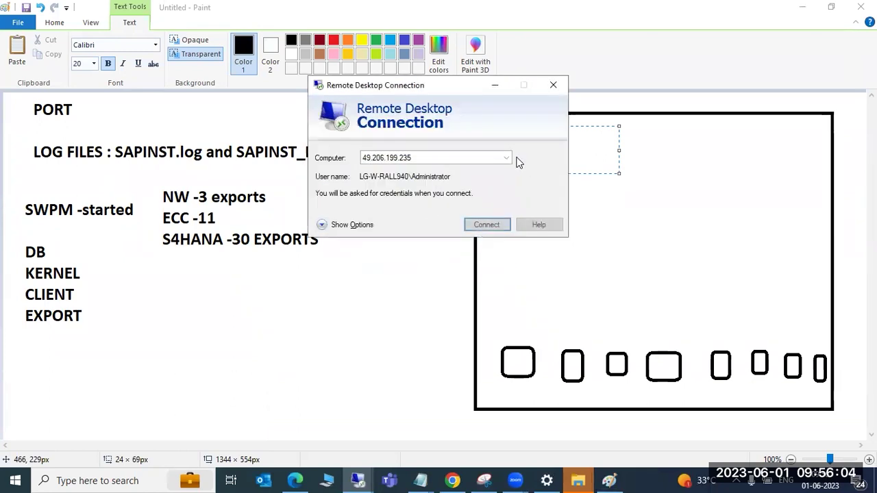
click(505, 158)
click(425, 190)
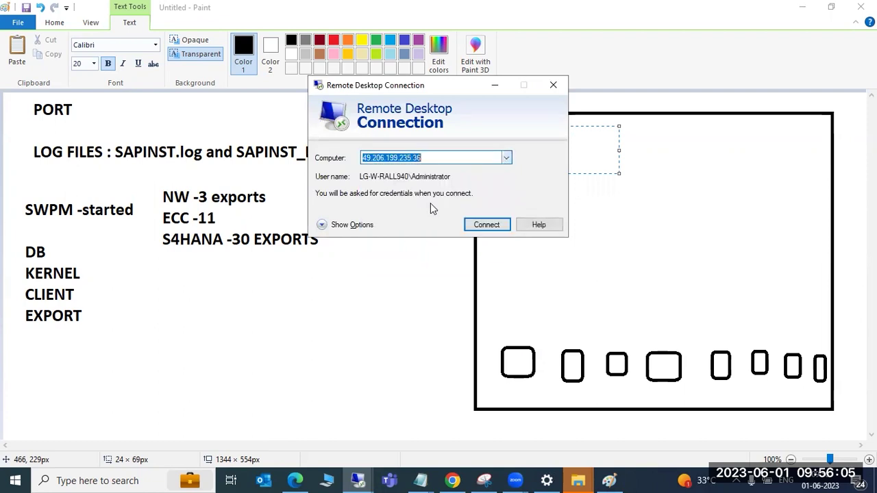
click(483, 224)
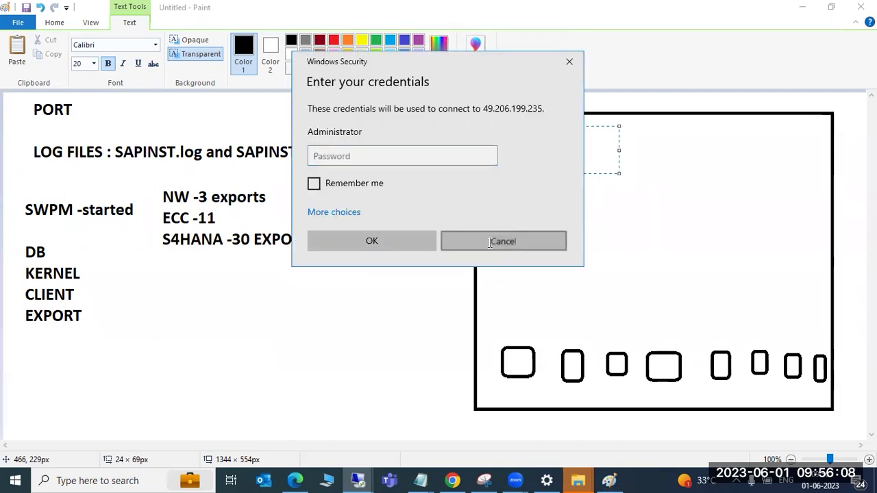
click(491, 246)
click(555, 85)
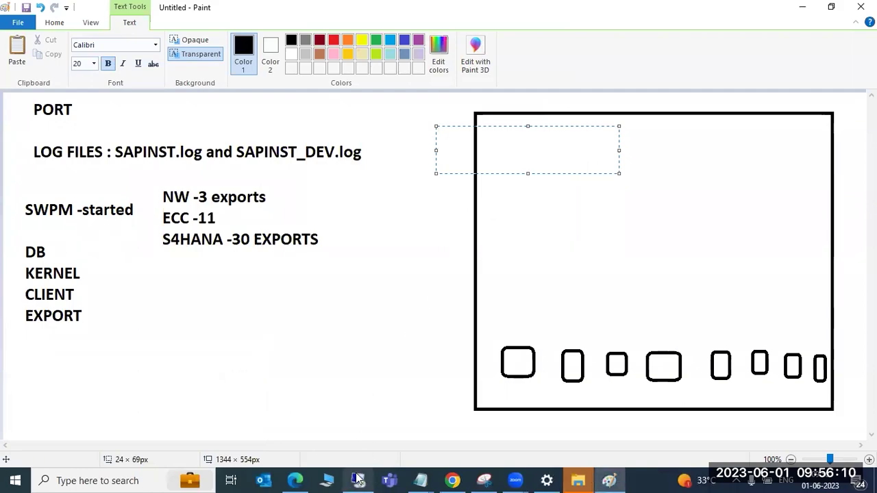
click(358, 480)
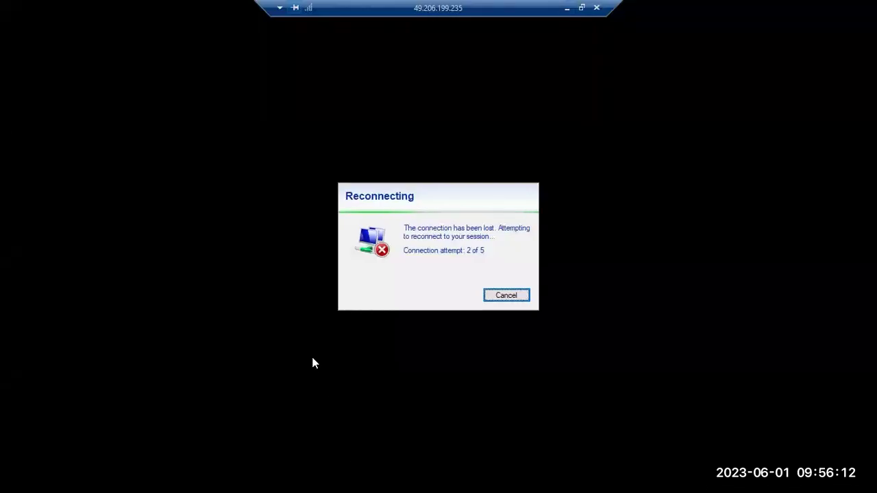
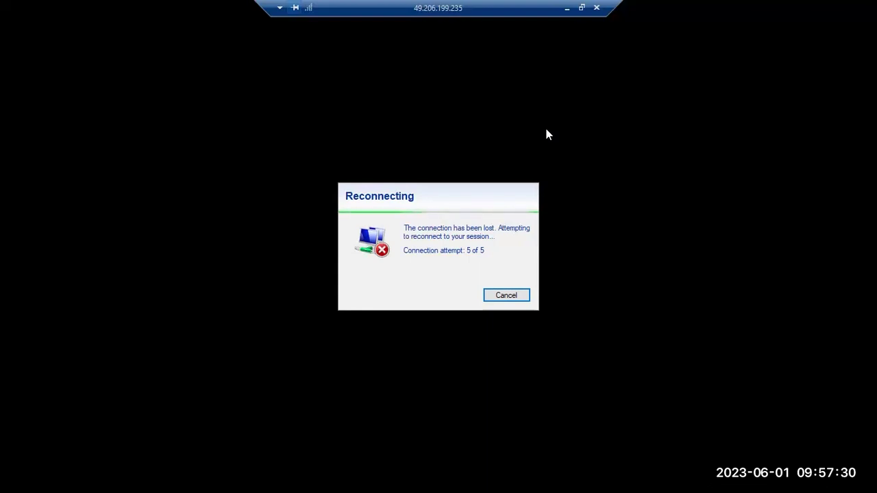
Minimize the stalled reconnecting session and launch Remote Desktop Connection (mstsc) from Run
click(568, 7)
click(358, 480)
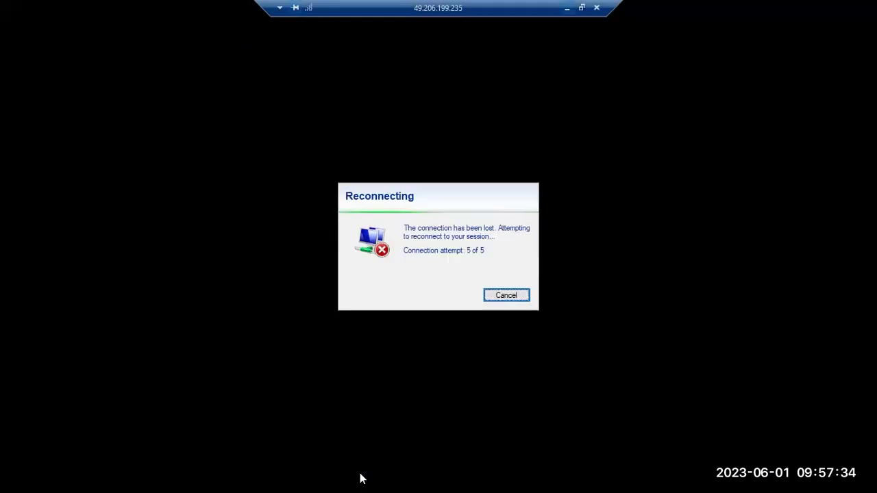
click(567, 7)
key(super+r)
click(106, 444)
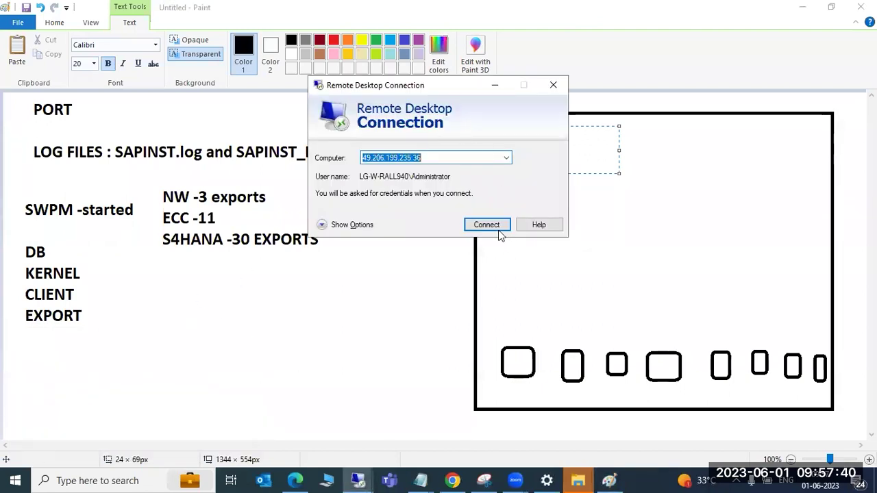
click(498, 230)
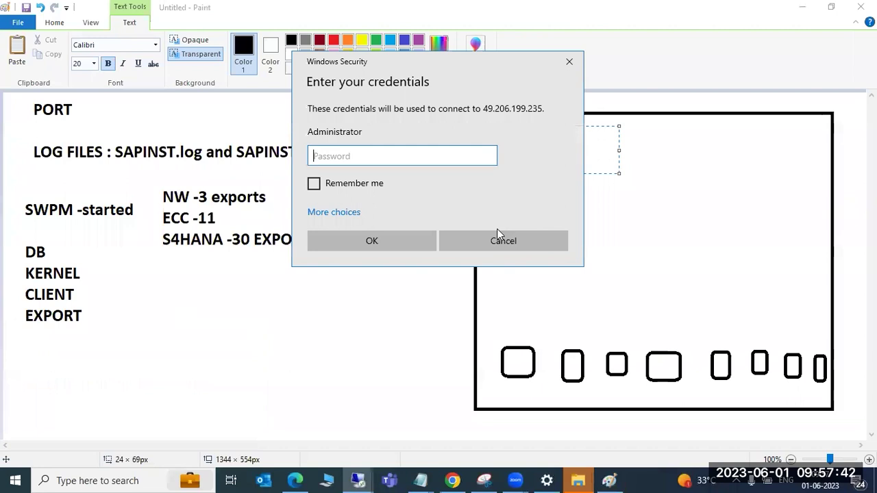
click(319, 213)
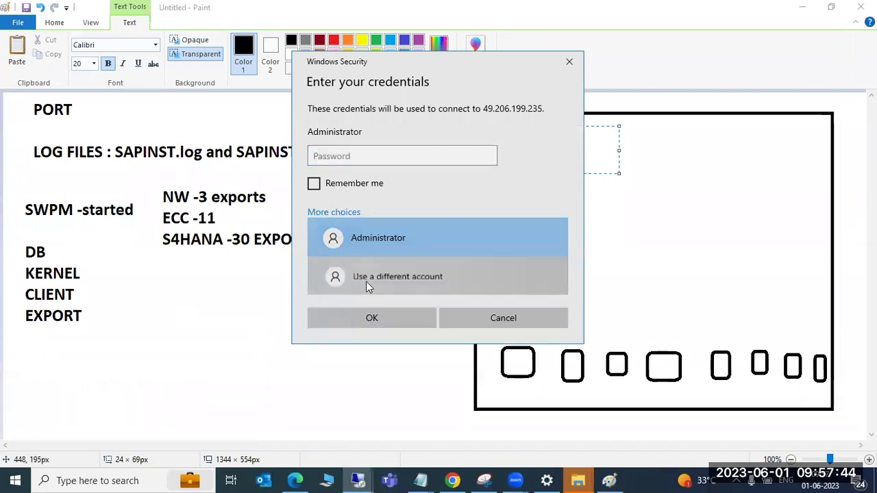
click(366, 283)
text(SAP)
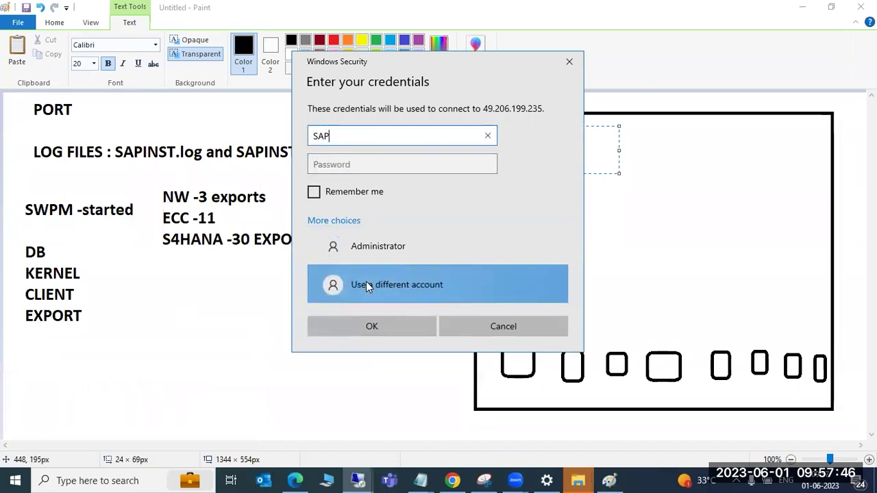
key(Tab)
text(•••••••••)
key(Return)
click(483, 272)
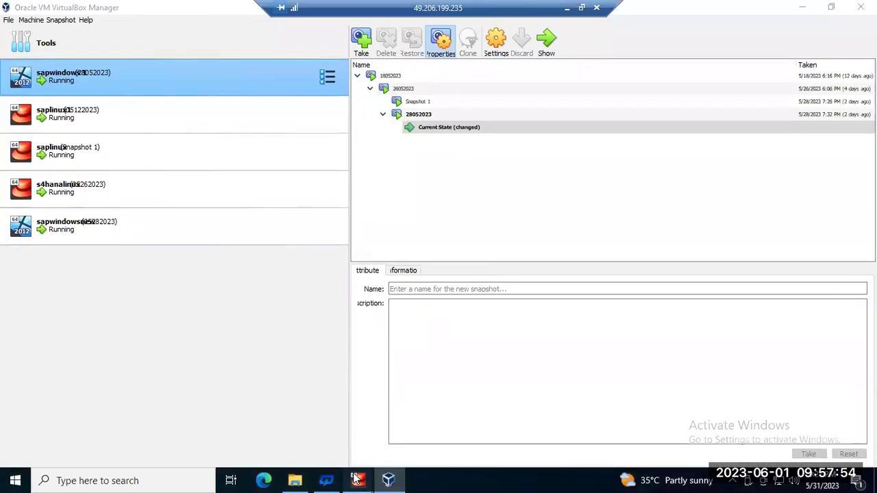
Check the sapwindowsnew and sapwindows 1 VM windows, then minimize the remote desktop session
mouse_move(355, 479)
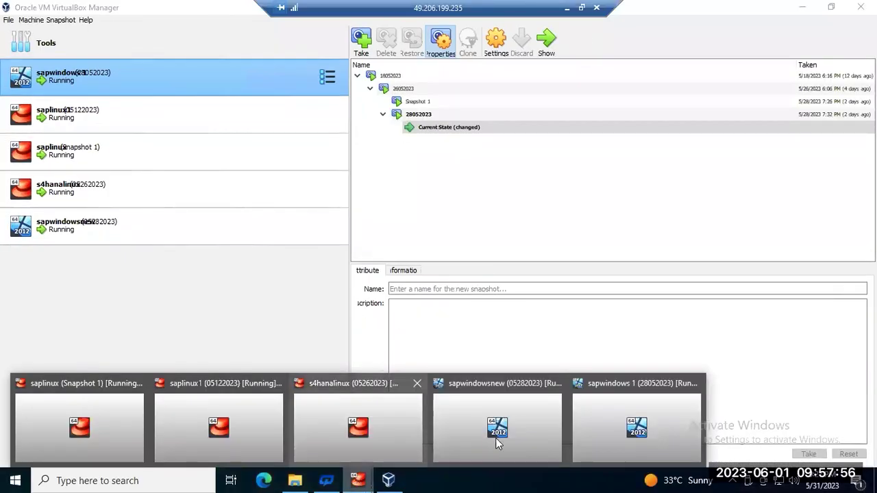
click(496, 438)
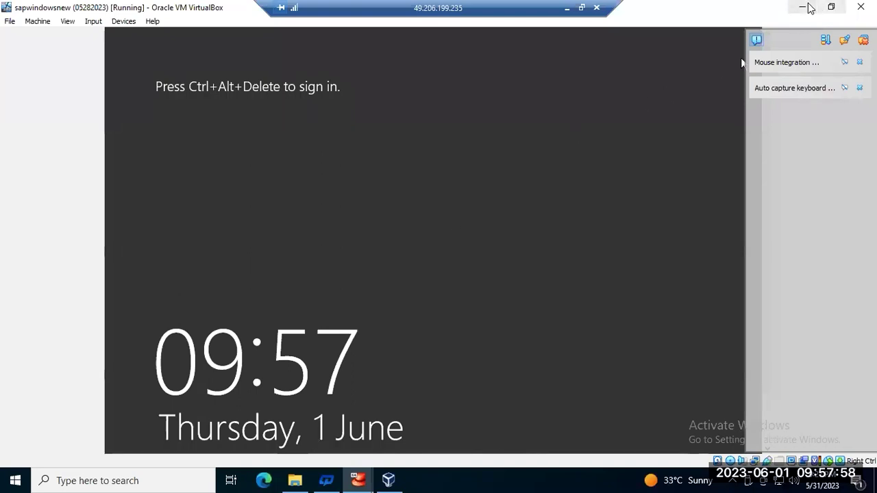
click(803, 7)
mouse_move(358, 479)
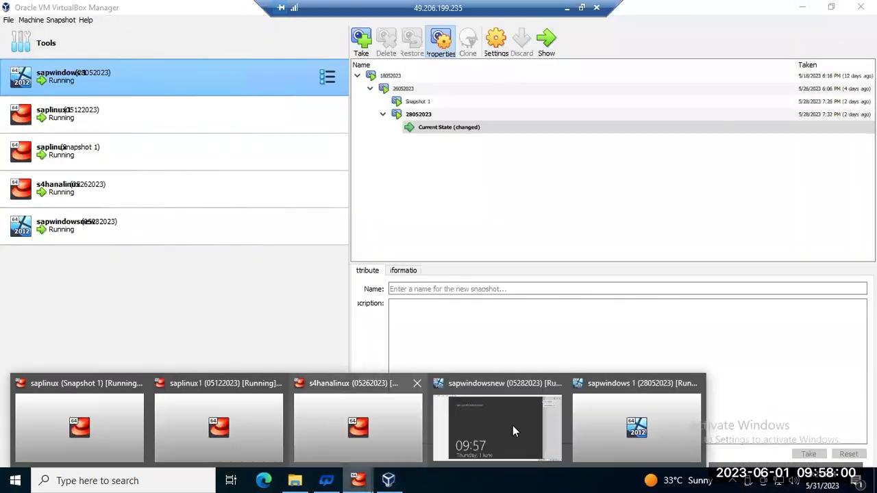
click(613, 421)
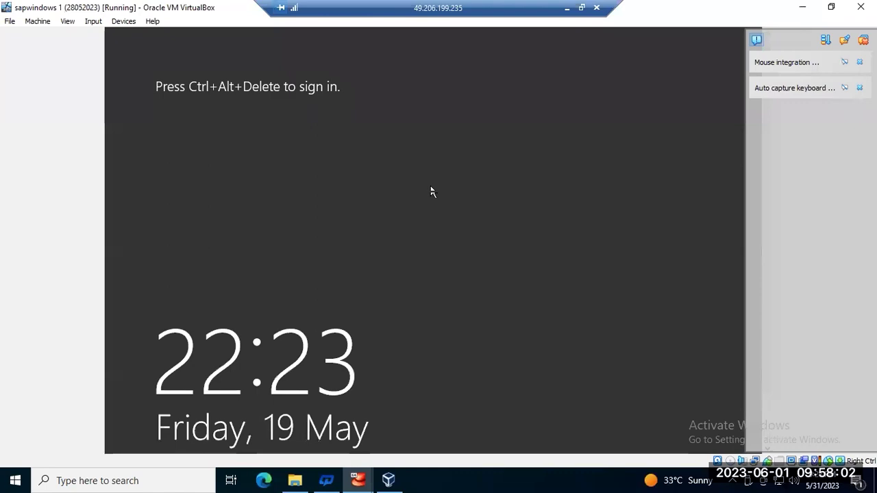
click(566, 8)
Restore the server session, sign in as Administrator with its password, and cancel the shutdown reason prompt
mouse_move(345, 474)
click(320, 450)
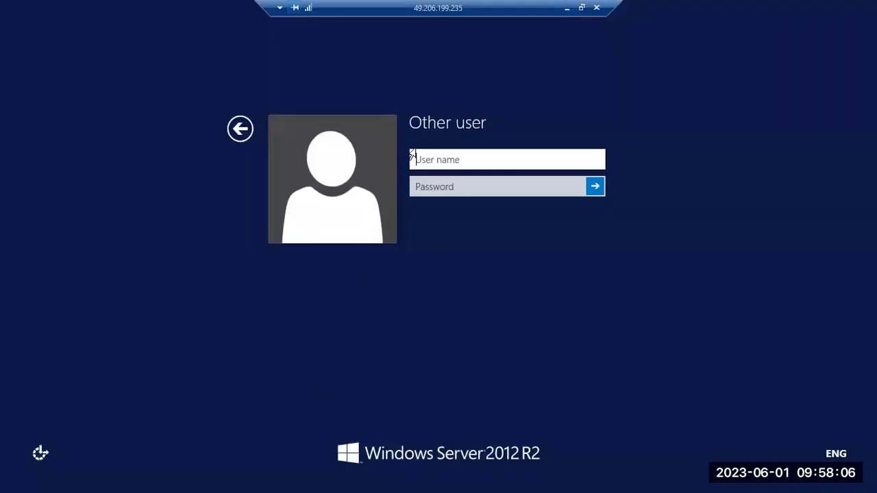
text(Administrator)
key(Tab)
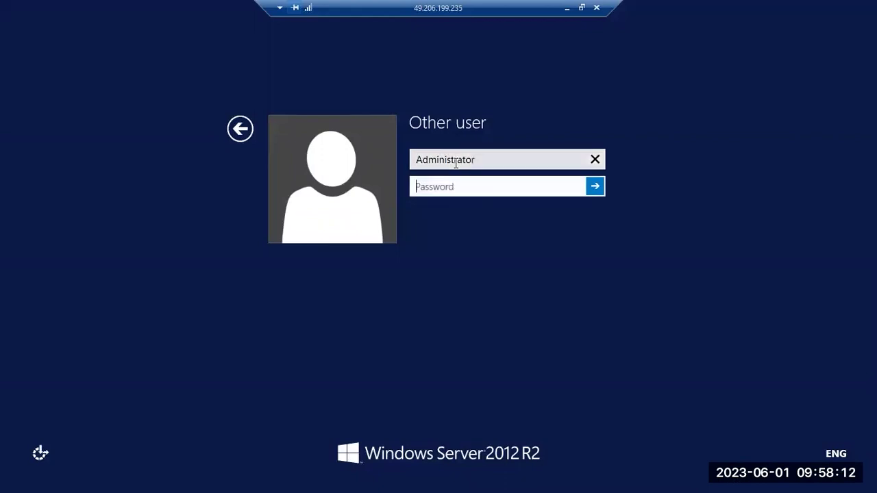
text(••••••••••)
key(Return)
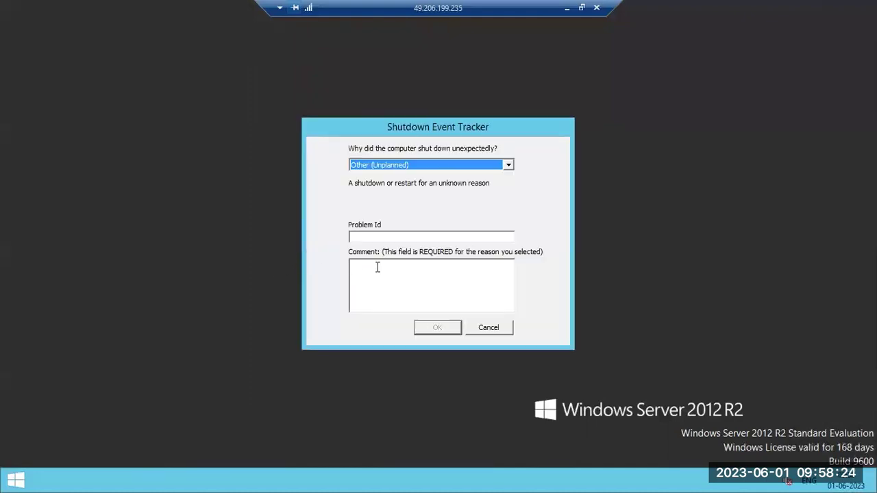
click(475, 330)
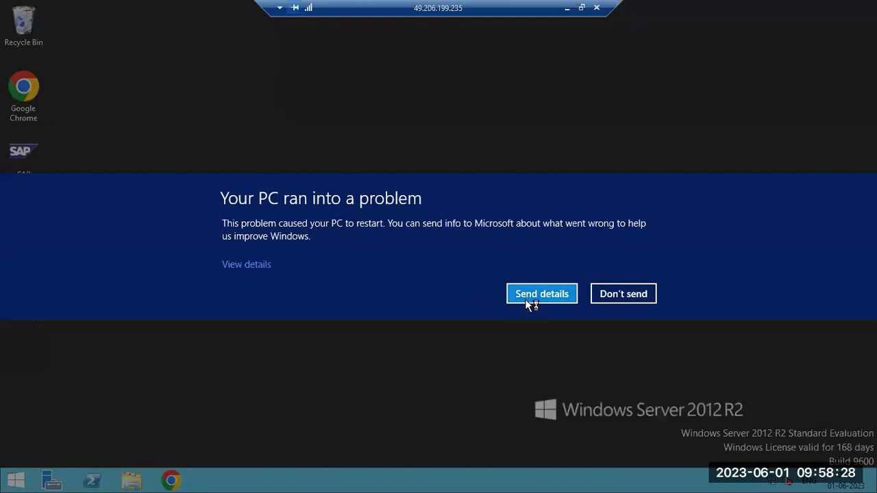
Decline sending the crash report and empty the Recycle Bin
click(611, 298)
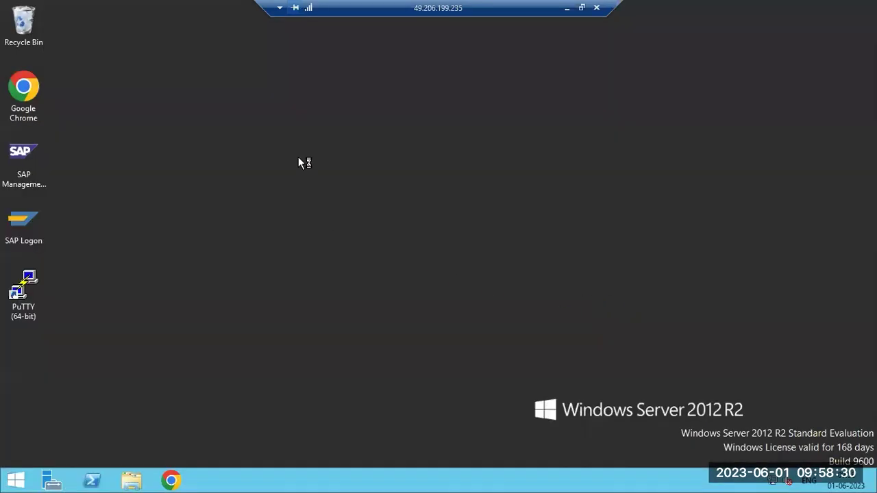
right_click(28, 33)
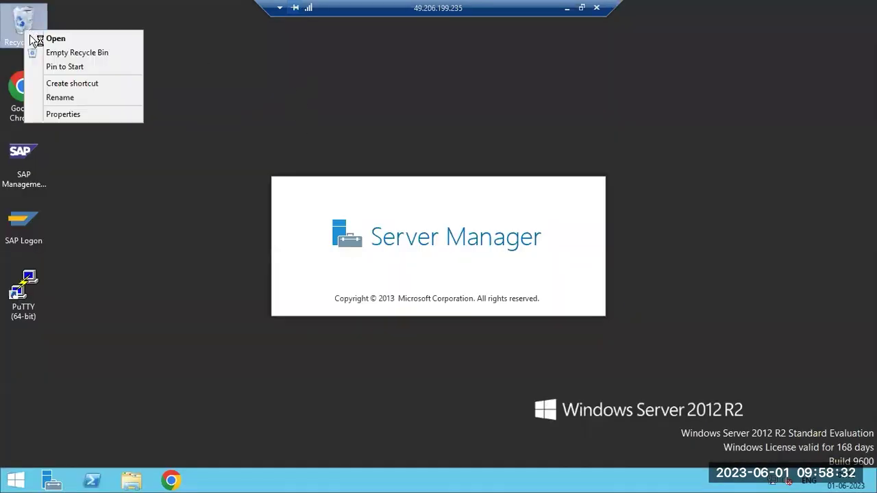
click(60, 57)
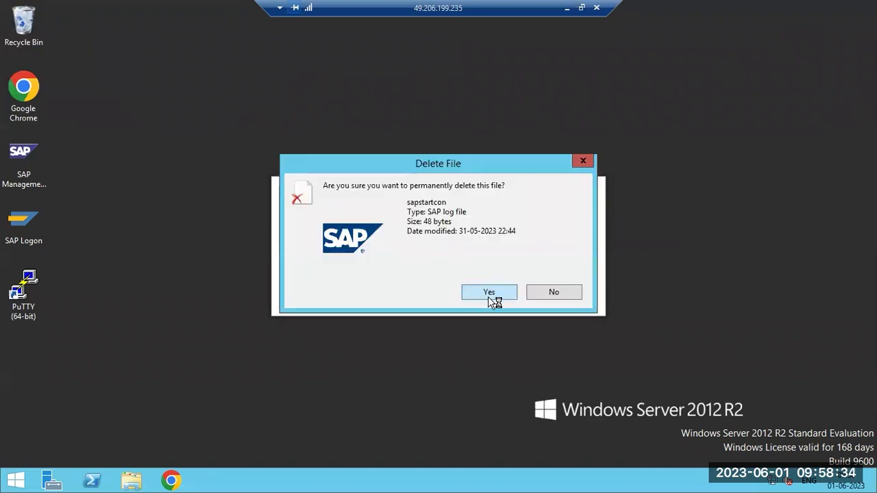
click(488, 298)
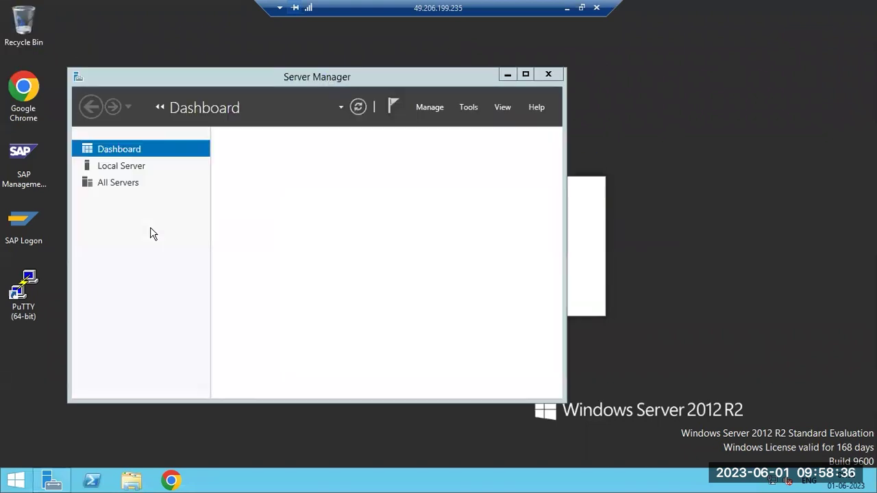
Close Server Manager and refresh the desktop
click(549, 74)
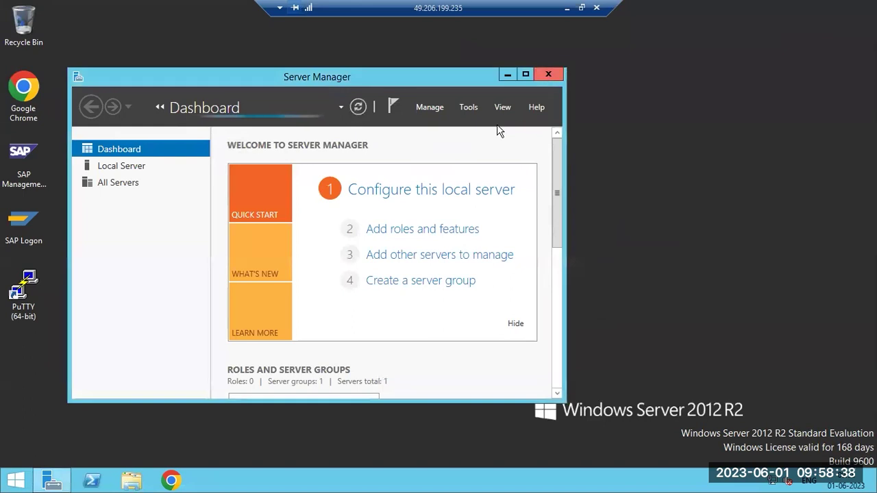
right_click(221, 191)
click(277, 227)
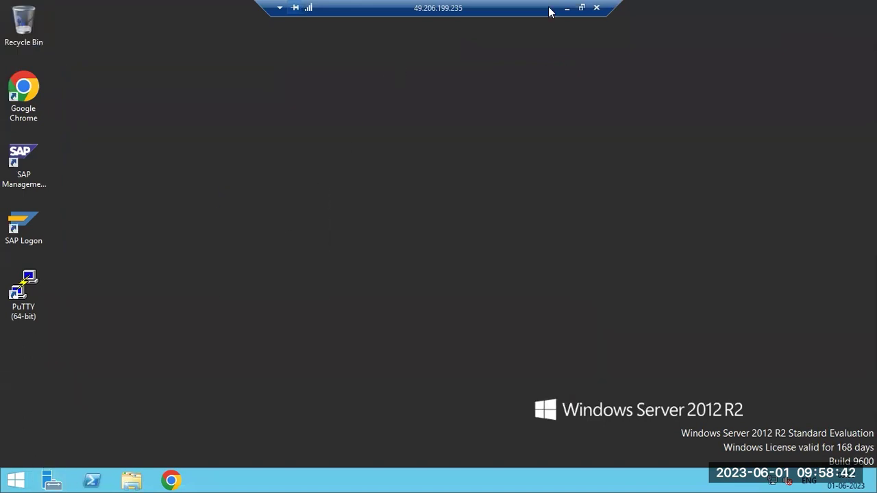
right_click(285, 481)
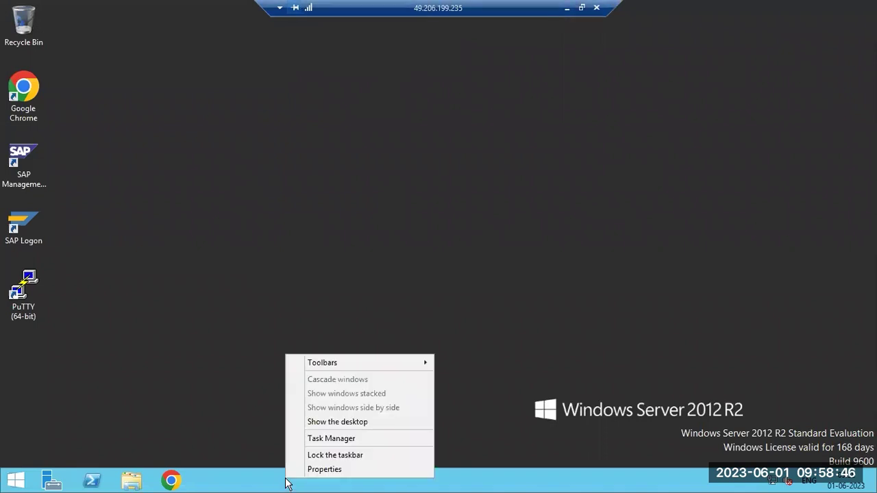
click(329, 439)
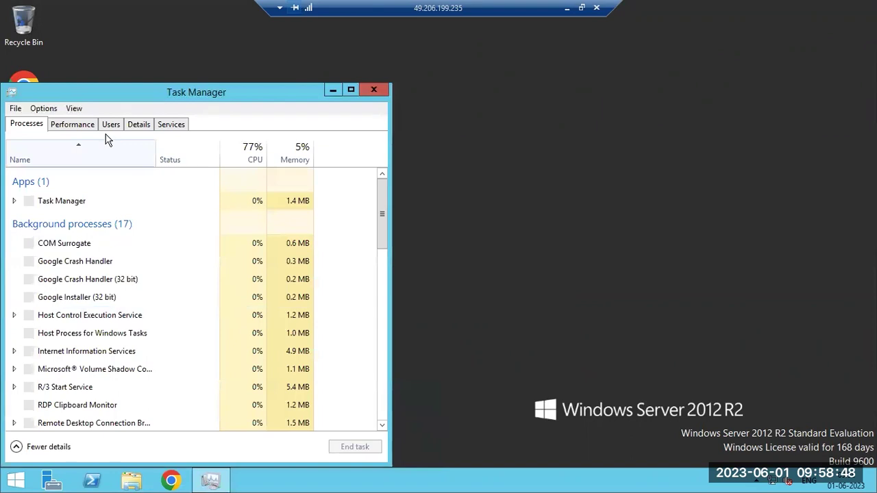
click(113, 127)
drag(146, 91, 199, 77)
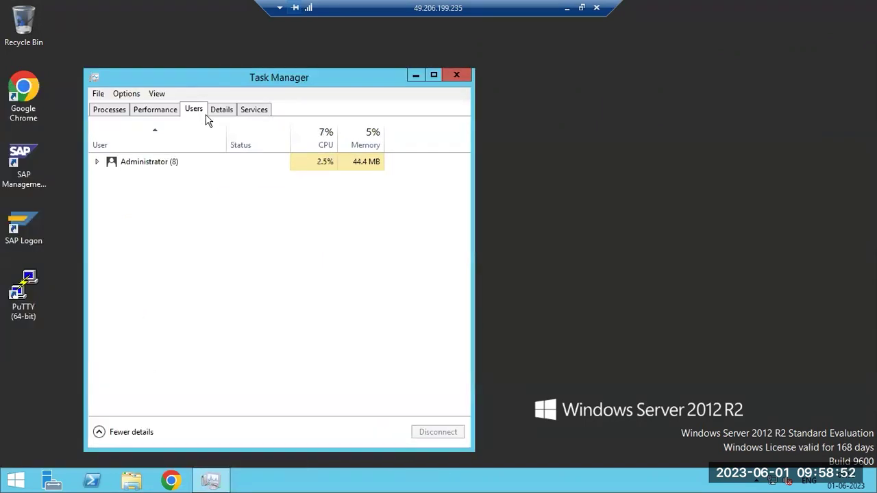
click(220, 112)
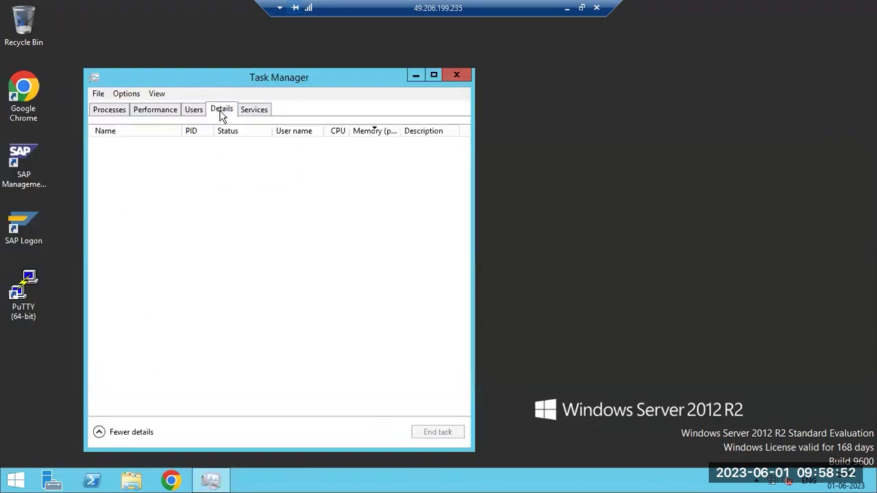
click(163, 111)
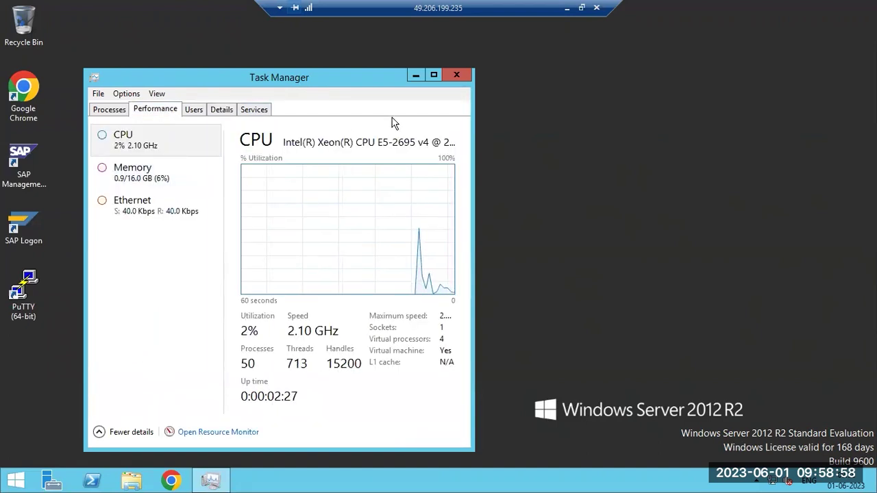
click(457, 75)
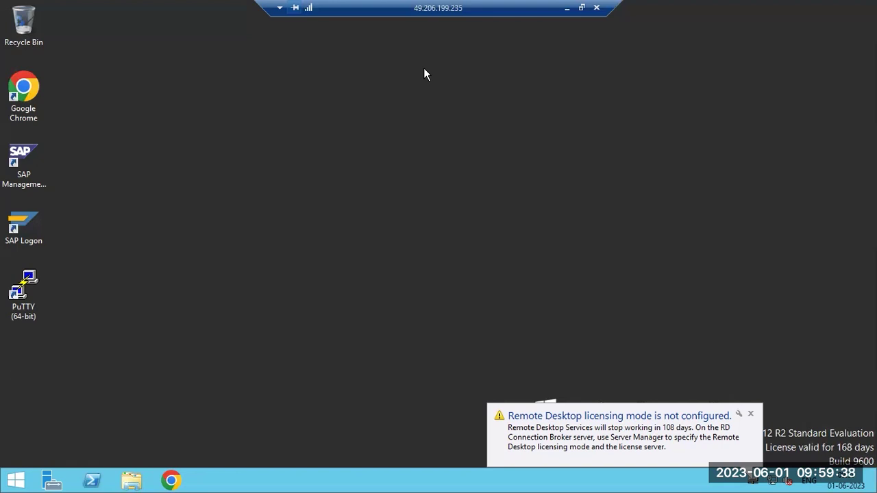
Refresh the desktop, reopen Task Manager, and check Memory and CPU usage under Performance
right_click(244, 189)
click(284, 233)
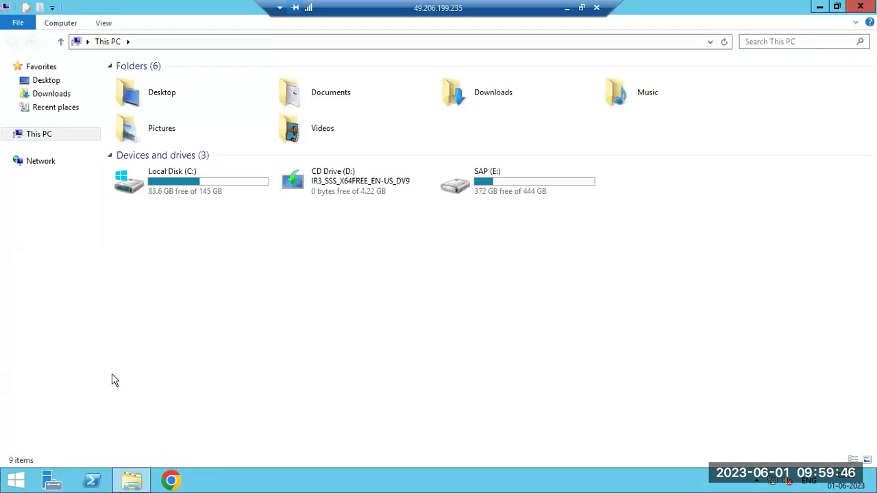
right_click(257, 481)
click(289, 451)
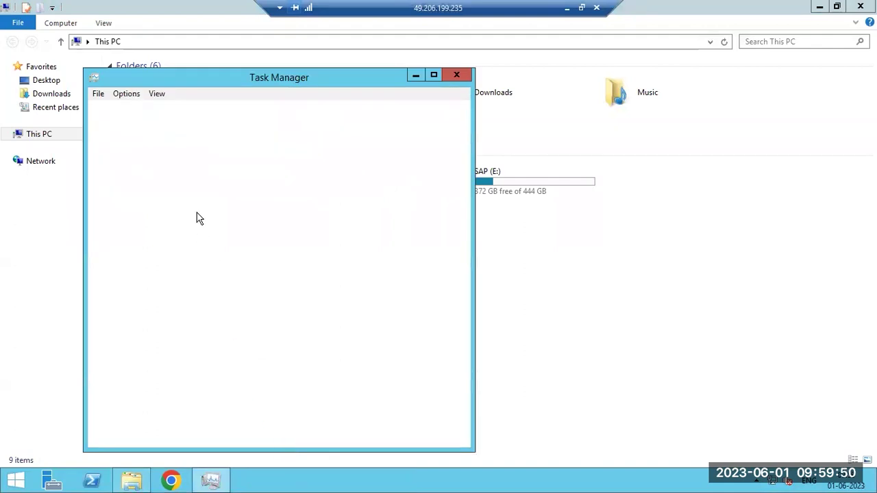
click(168, 111)
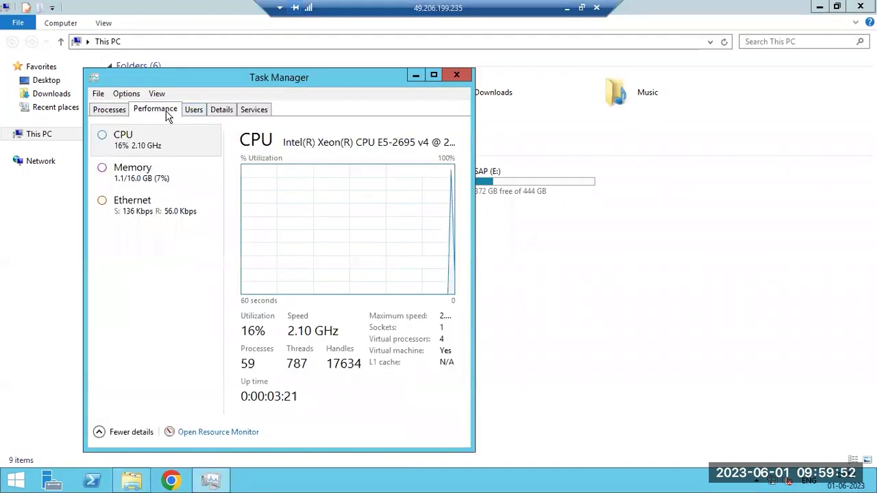
click(163, 177)
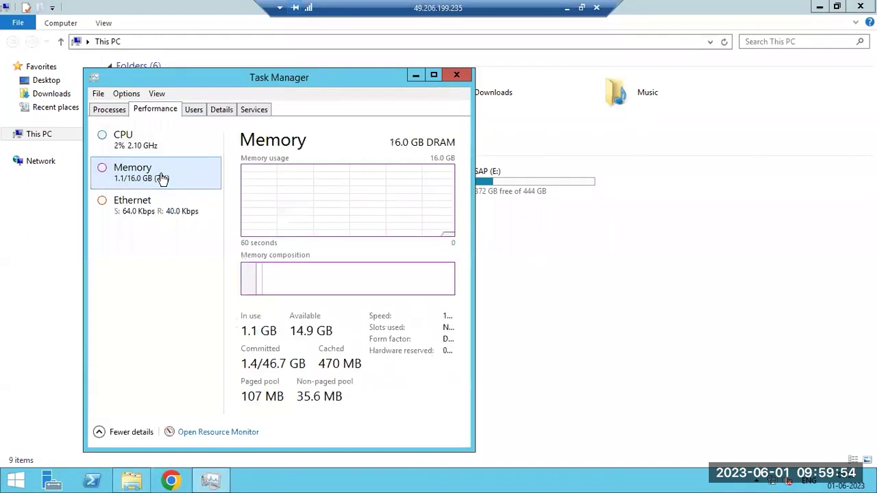
click(156, 200)
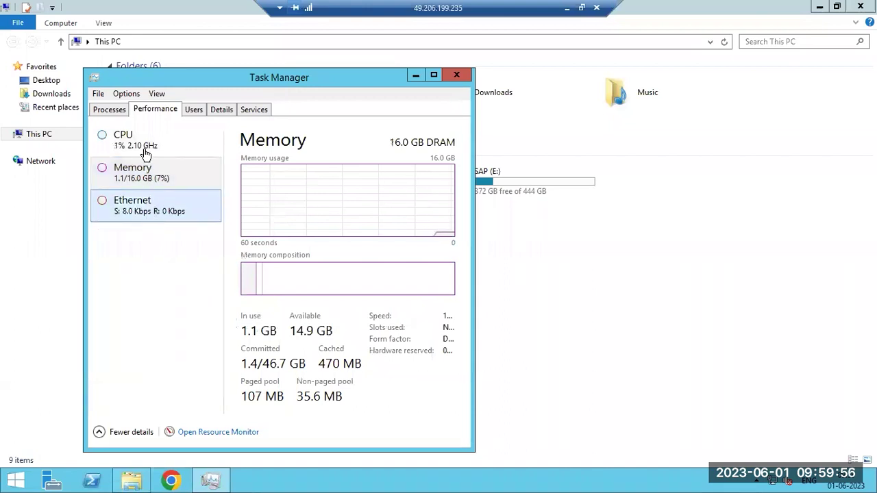
click(147, 146)
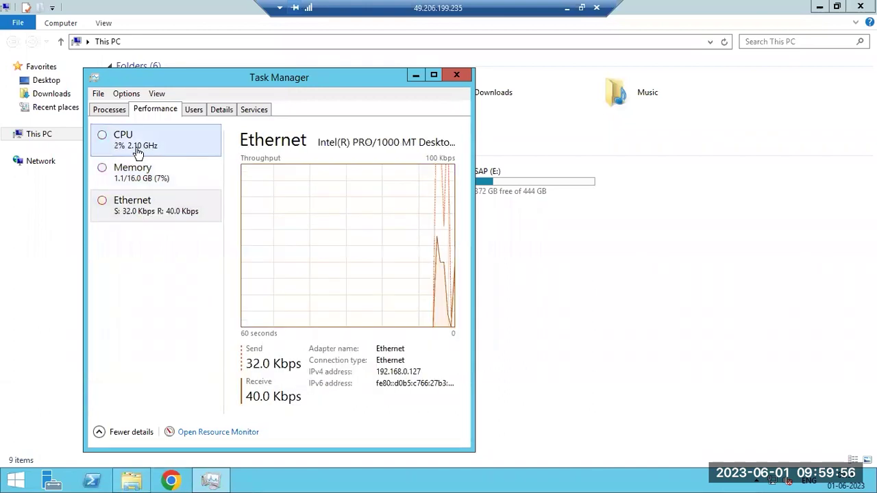
Review the running processes in the Details list, then close Task Manager
click(219, 111)
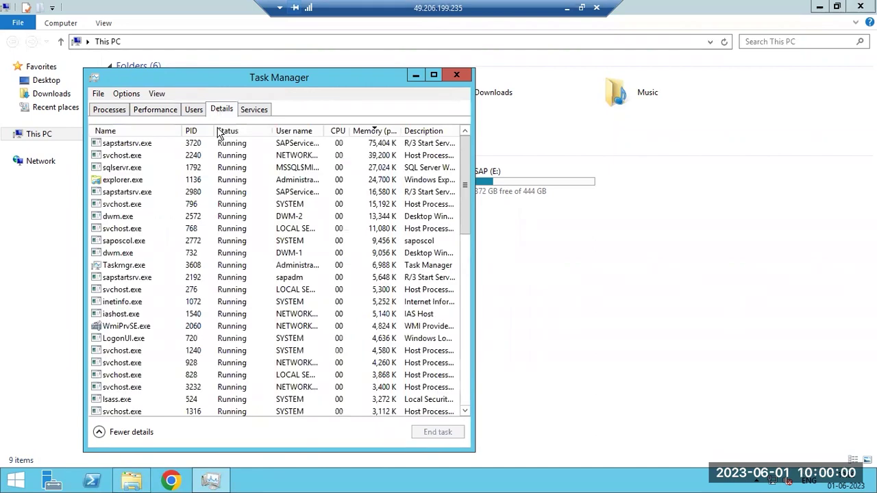
click(190, 232)
scroll(190, 235, down, 15)
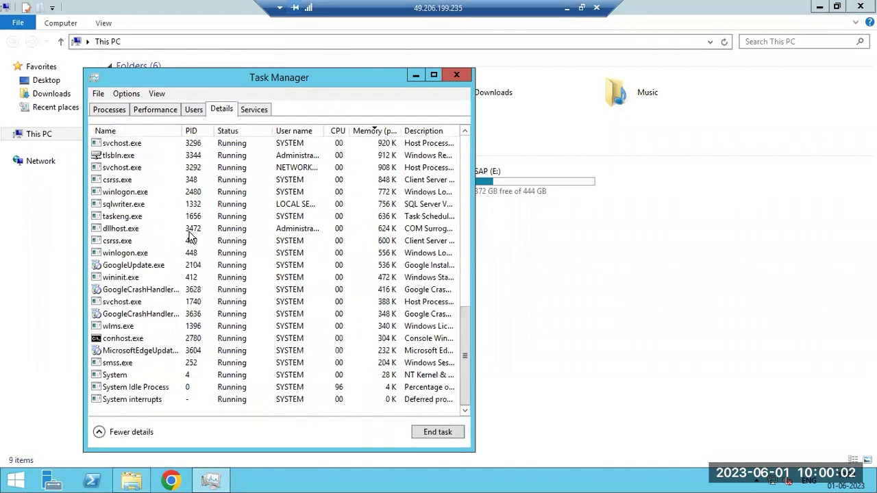
scroll(191, 235, up, 12)
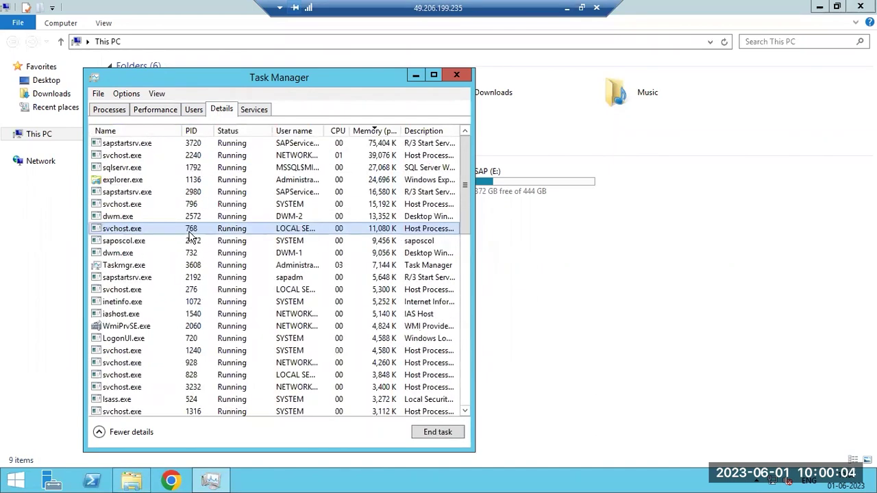
click(455, 76)
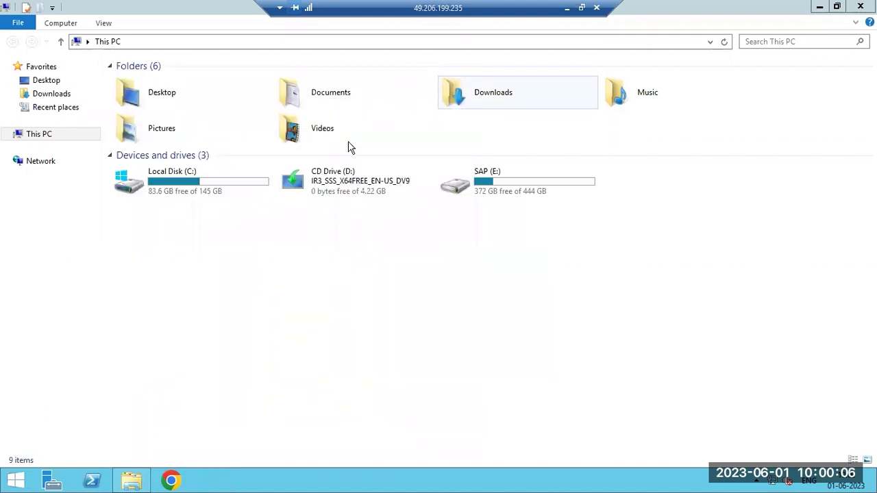
Permanently delete the sapinst_instdir folder from C:\Program Files
double_click(487, 199)
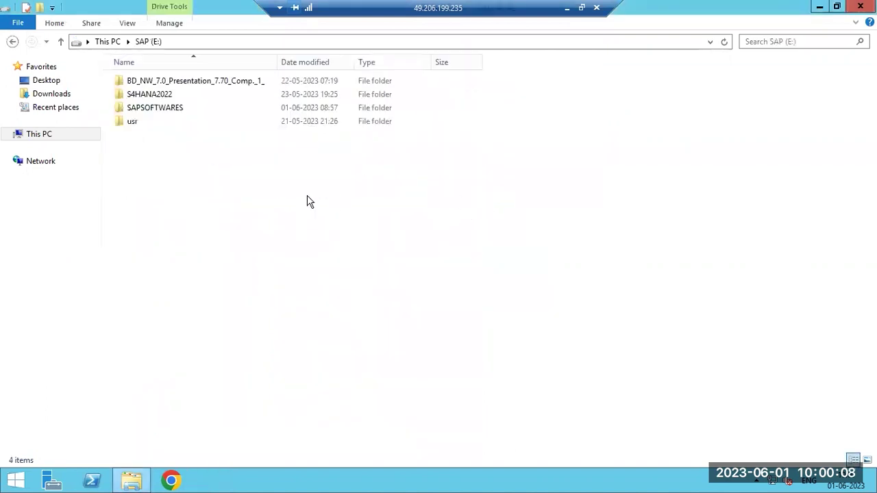
click(53, 137)
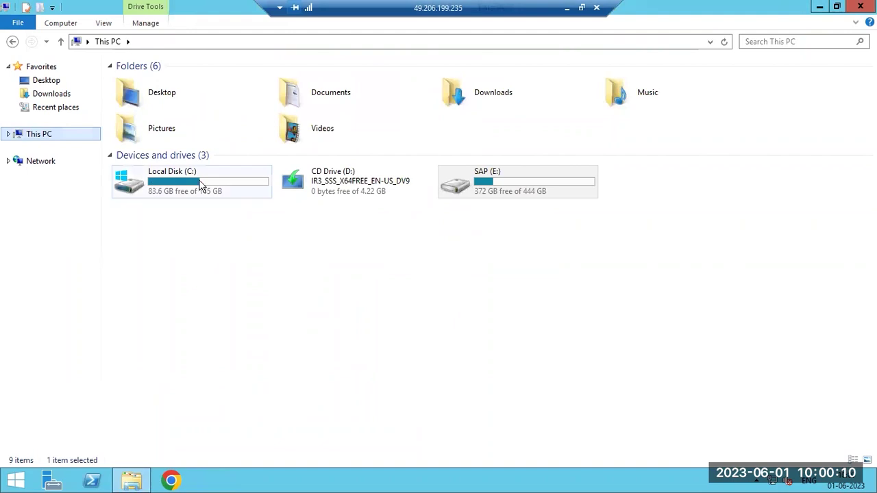
double_click(201, 184)
click(145, 125)
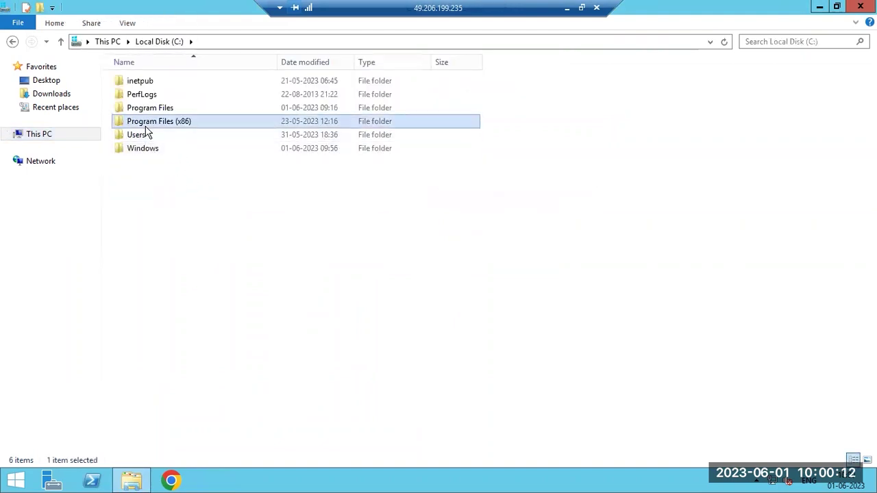
double_click(145, 125)
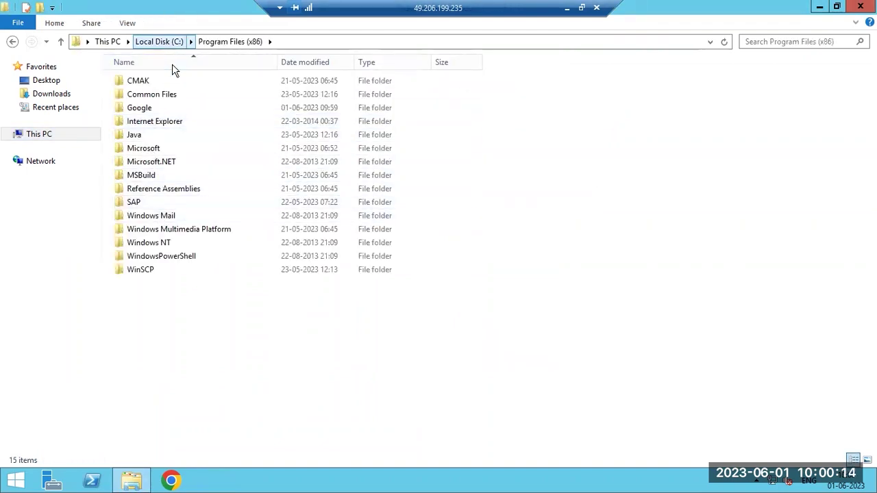
click(159, 41)
double_click(149, 108)
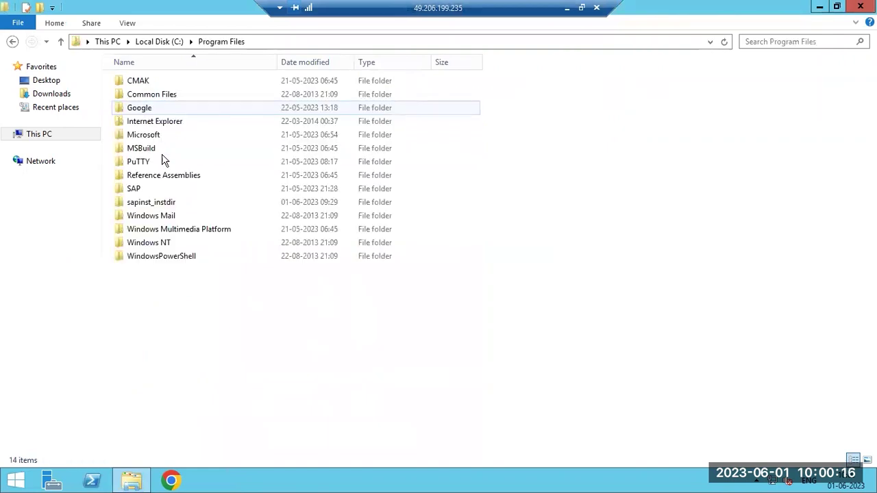
click(160, 205)
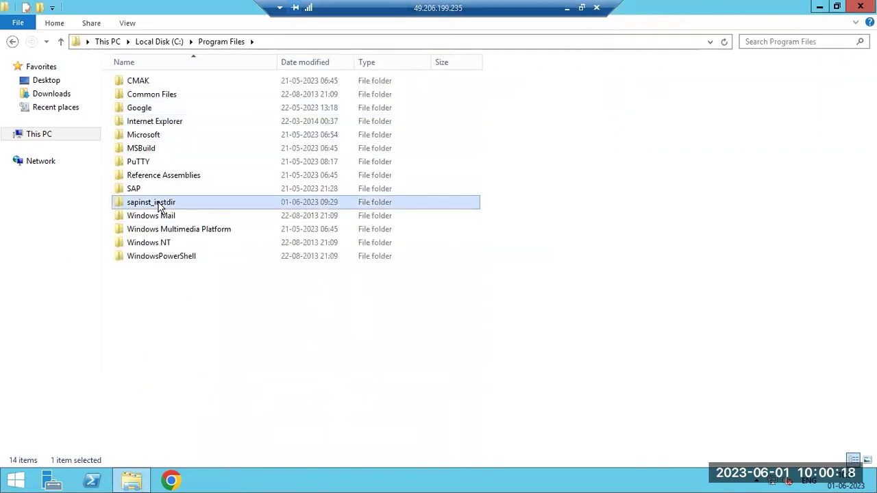
key(Delete)
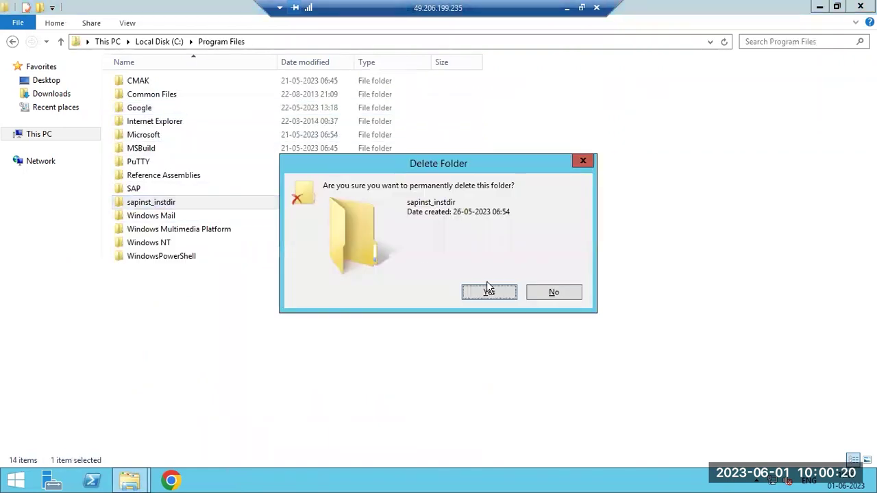
click(493, 299)
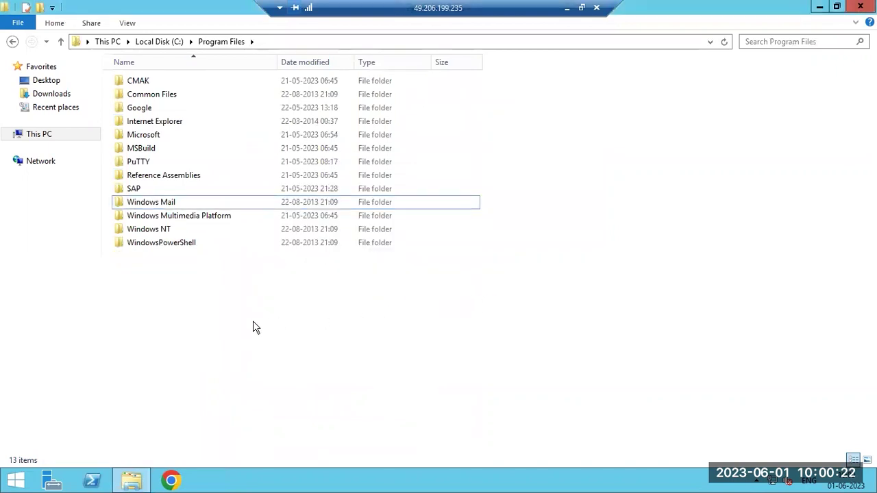
Browse the E:\SAPSOFTWARES\swpm installer files, then return to the SAP (E:) drive
click(39, 136)
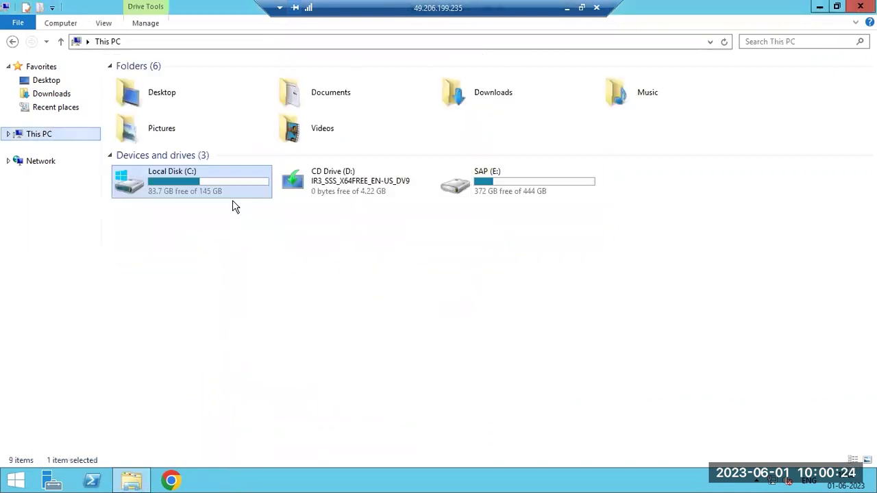
click(479, 191)
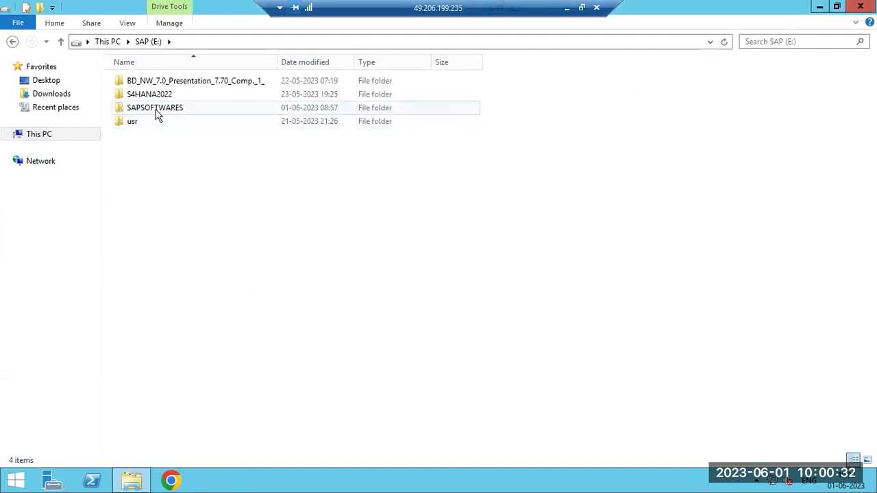
mouse_move(156, 115)
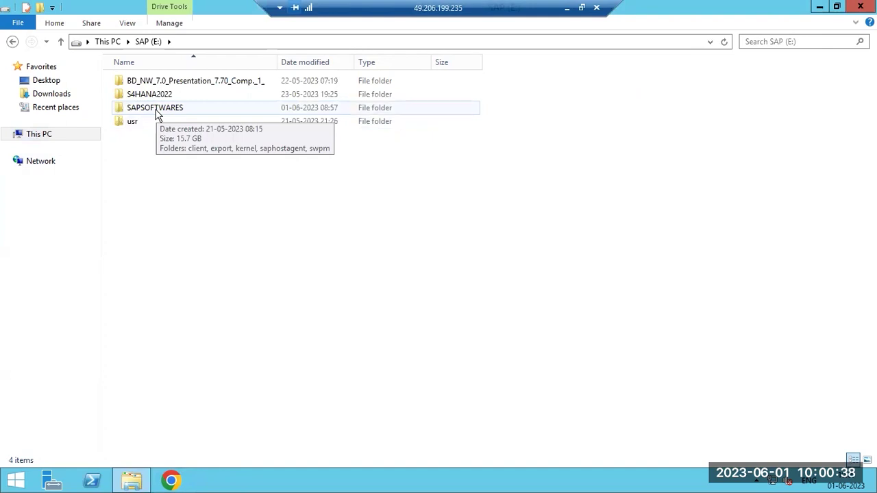
double_click(156, 113)
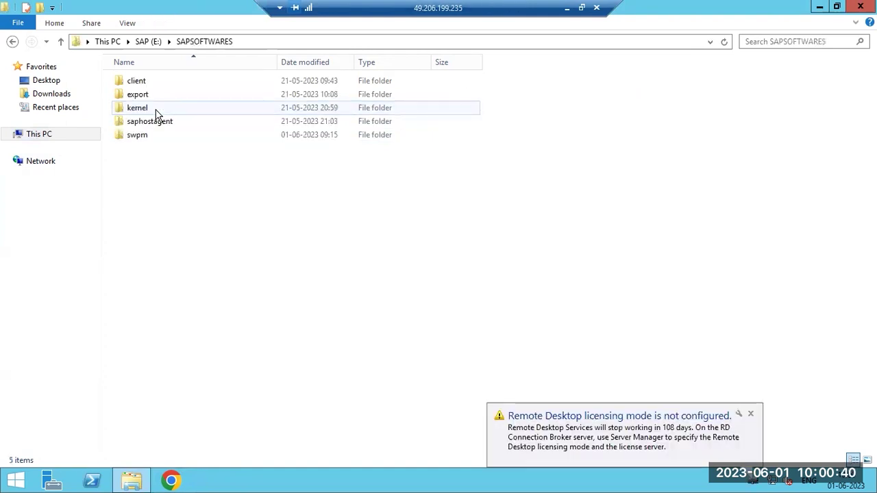
double_click(152, 136)
scroll(211, 267, down, 6)
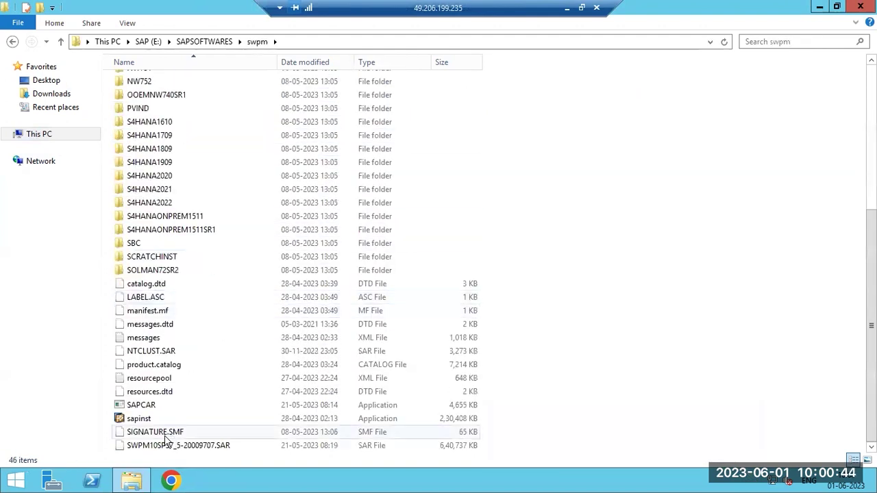
click(148, 41)
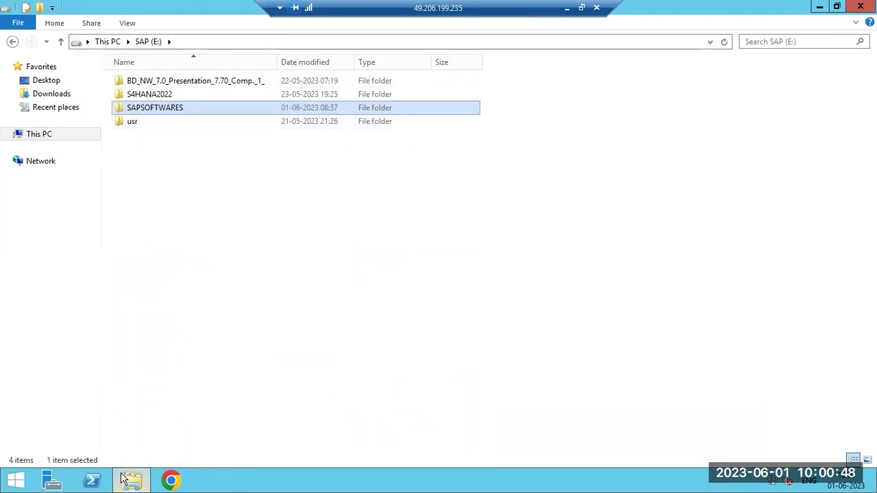
click(567, 12)
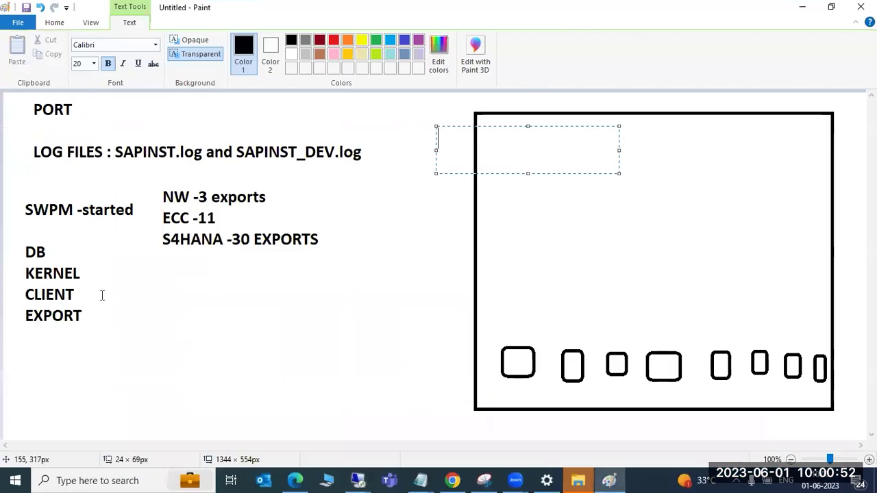
drag(103, 278, 422, 361)
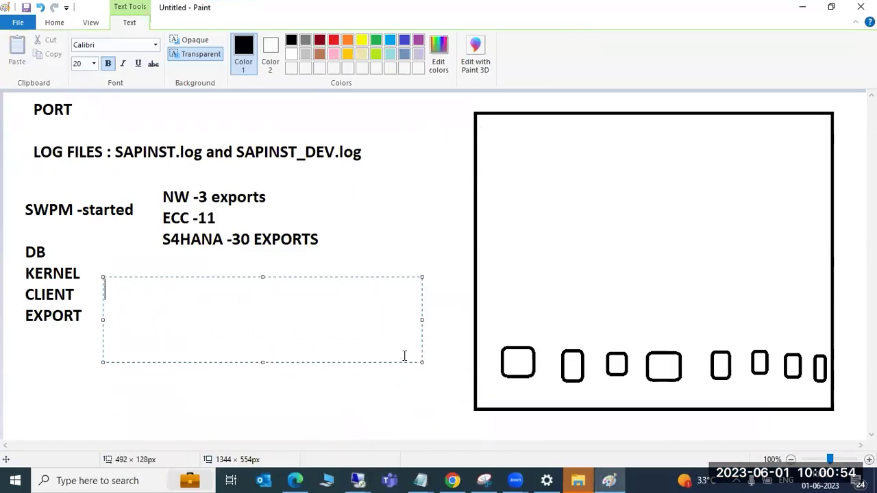
text(Admi)
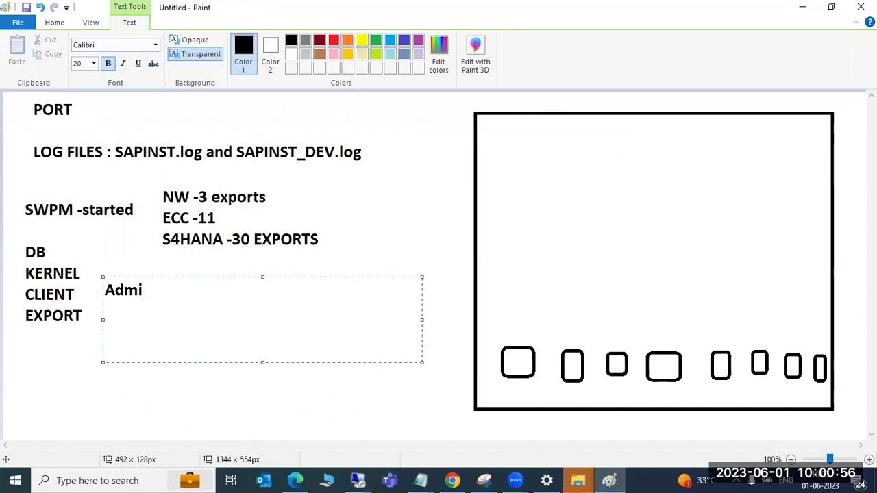
key(BackSpace)
key(BackSpace)
key(BackSpace)
key(BackSpace)
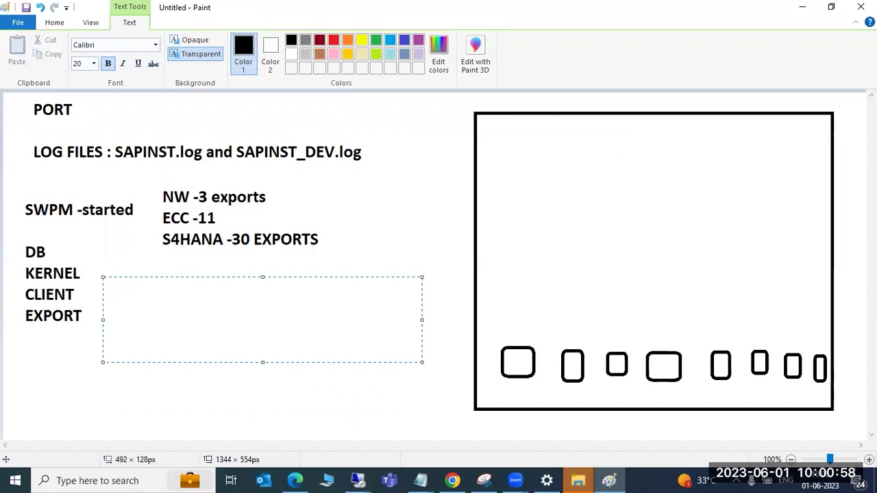
click(358, 480)
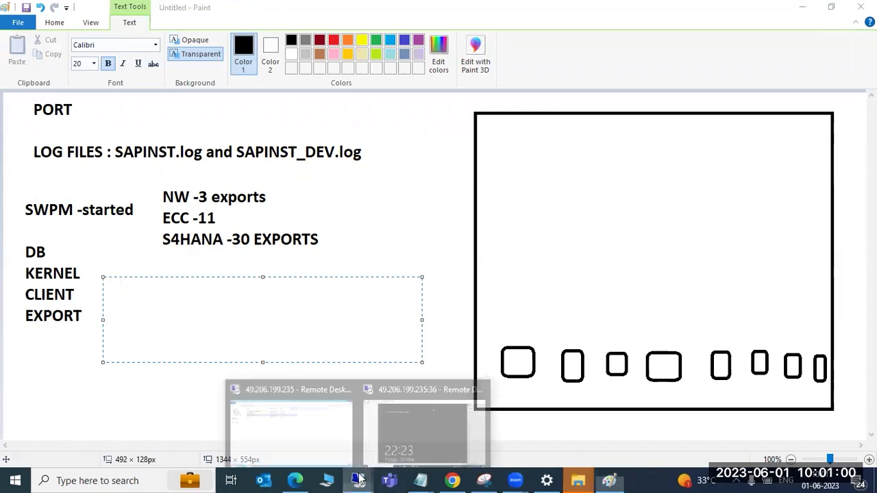
click(304, 425)
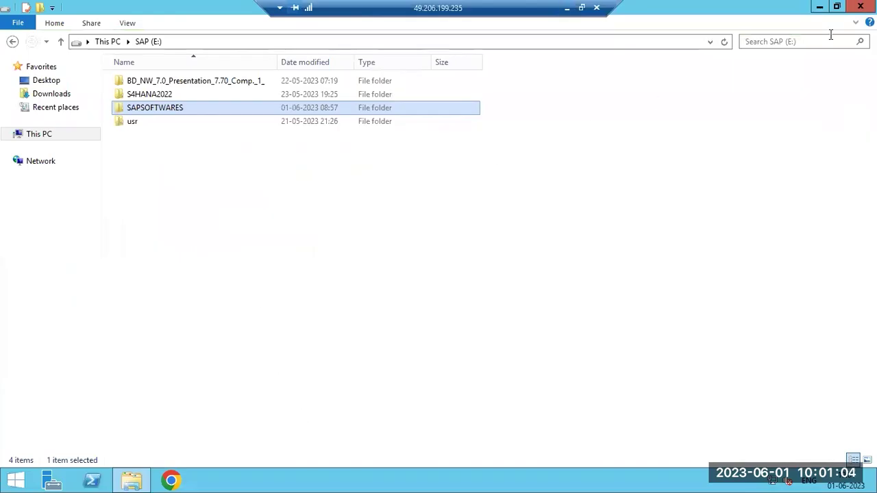
Close File Explorer, refresh the desktop twice, and reopen File Explorer at This PC
click(862, 8)
right_click(305, 138)
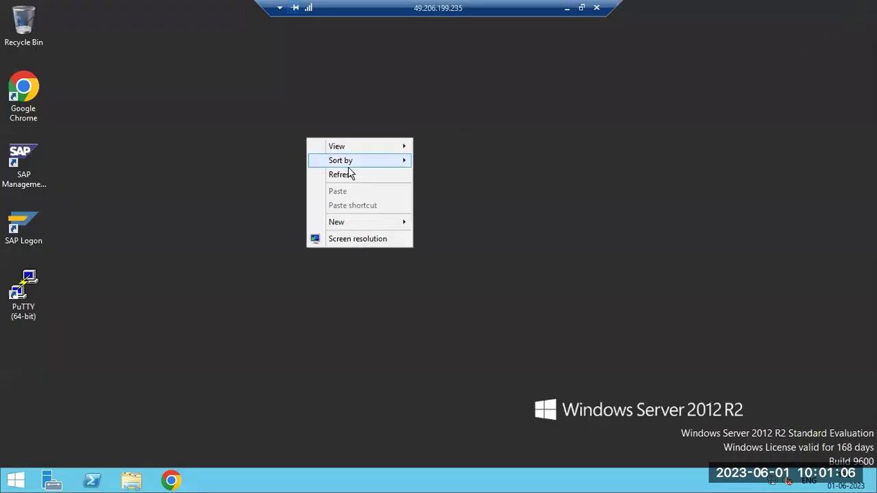
click(349, 175)
right_click(273, 149)
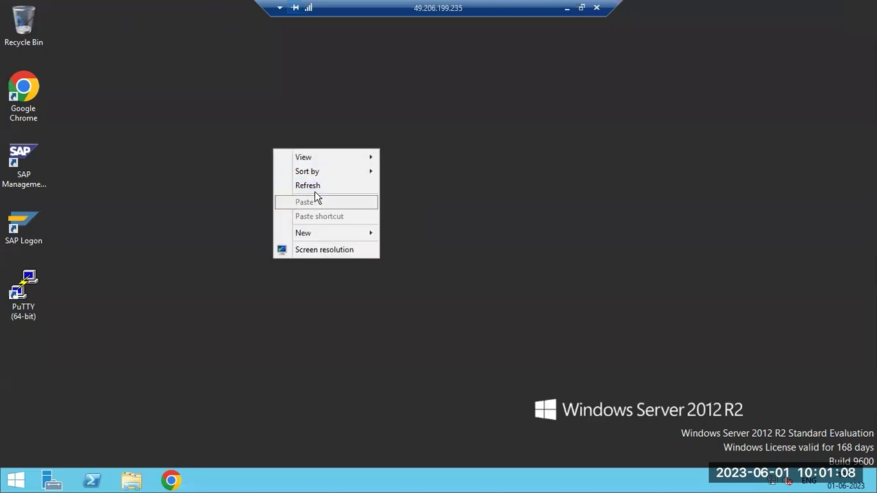
click(311, 186)
click(131, 480)
Browse E:\SAPSOFTWARES\swpm, then go back up to the SAPSOFTWARES folder
double_click(486, 194)
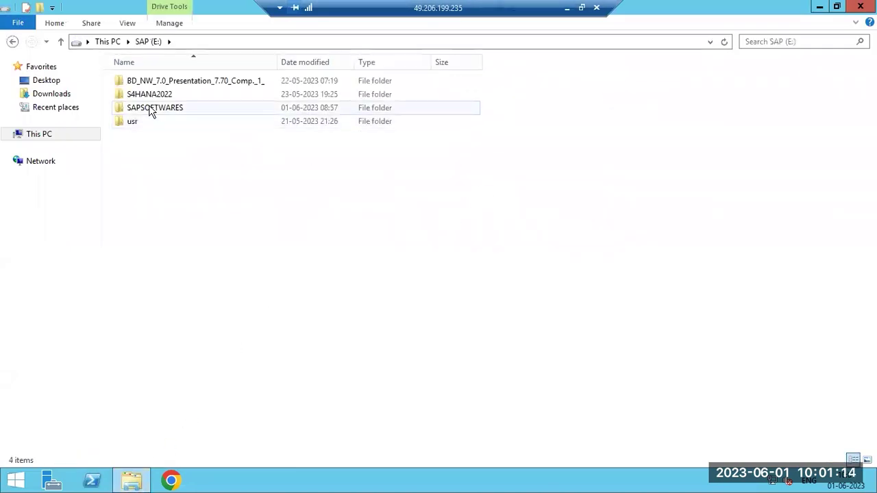
double_click(151, 109)
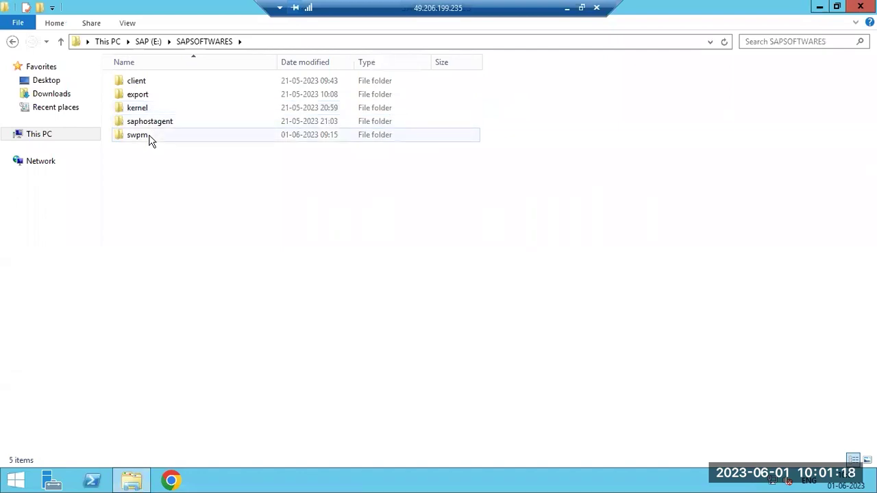
double_click(150, 137)
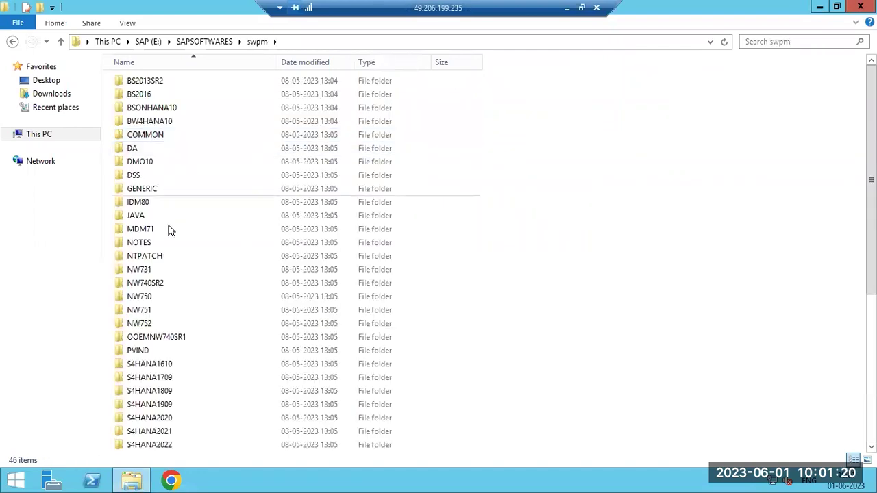
scroll(172, 260, down, 6)
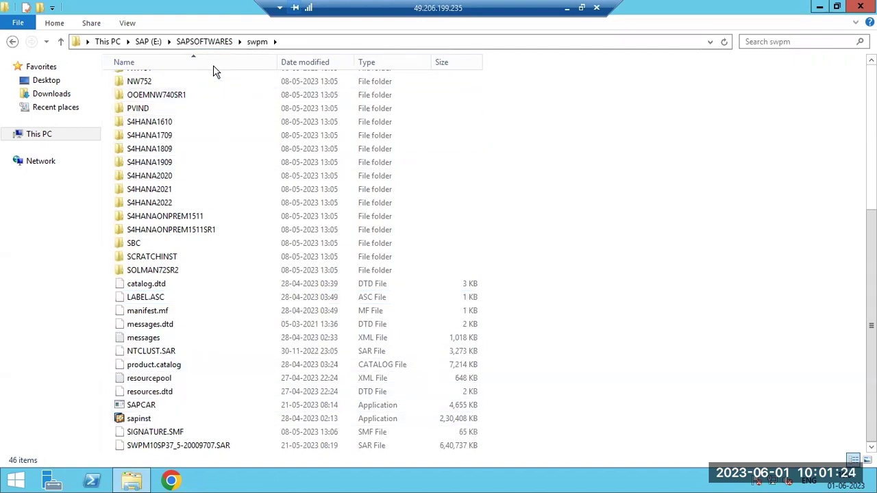
key(BackSpace)
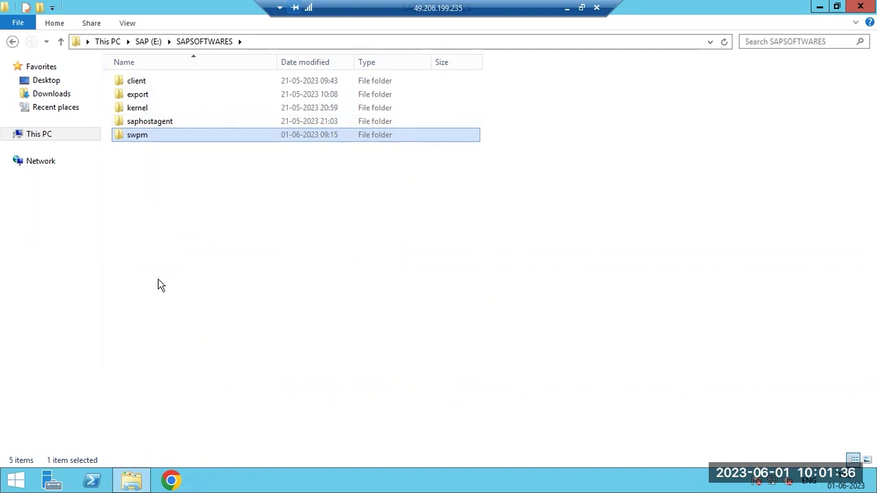
mouse_move(144, 142)
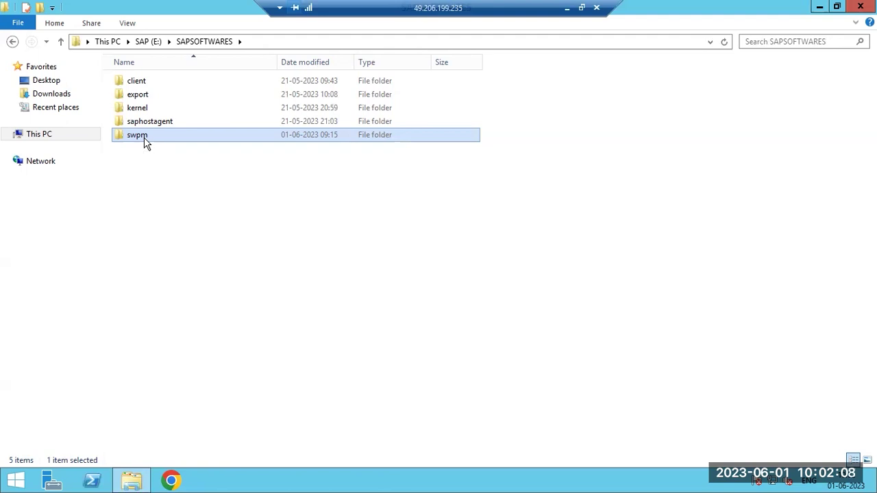
Reopen the swpm folder to check the sapinst installer, then minimize the remote session
double_click(141, 135)
key(BackSpace)
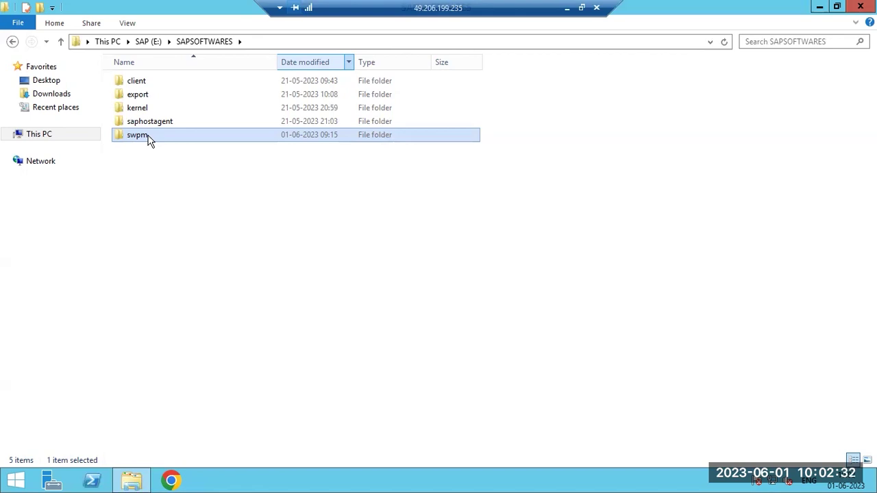
double_click(149, 138)
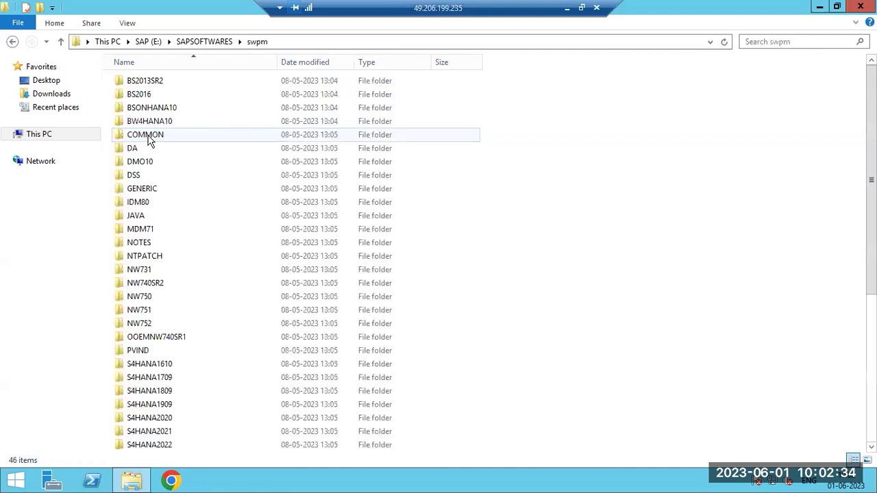
scroll(171, 295, down, 6)
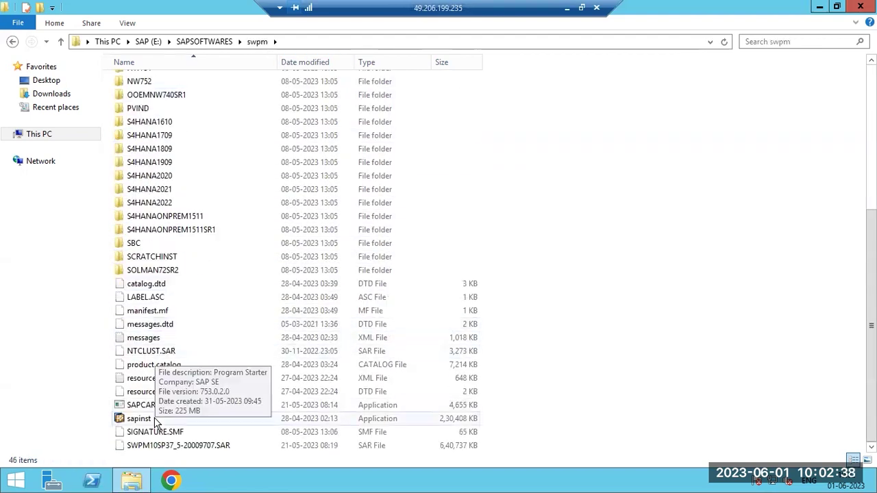
scroll(155, 423, up, 6)
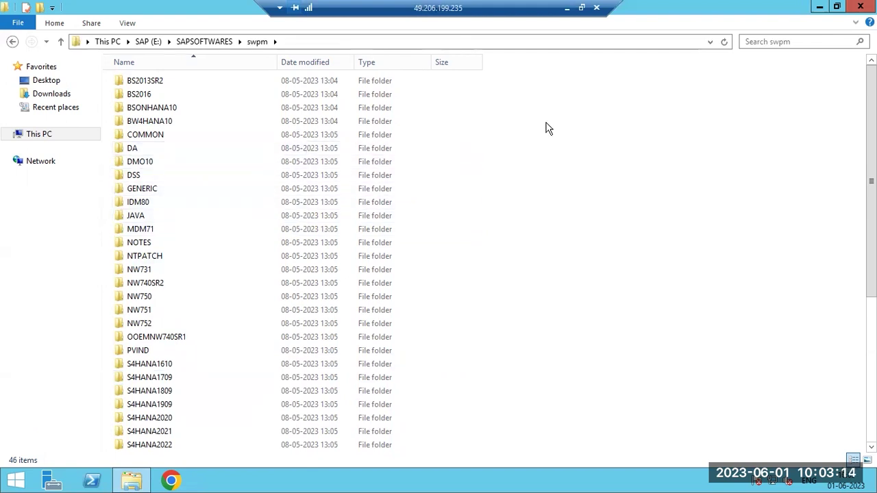
click(567, 8)
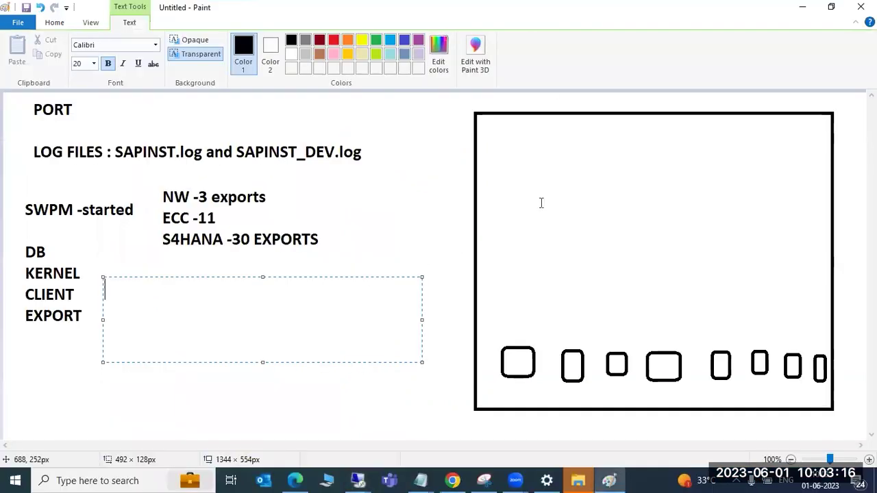
Write ECD and, a few lines below, ECQ inside the large rectangle, then minimize Paint
drag(557, 136, 738, 281)
text(ECD)
key(Return)
key(Return)
key(Return)
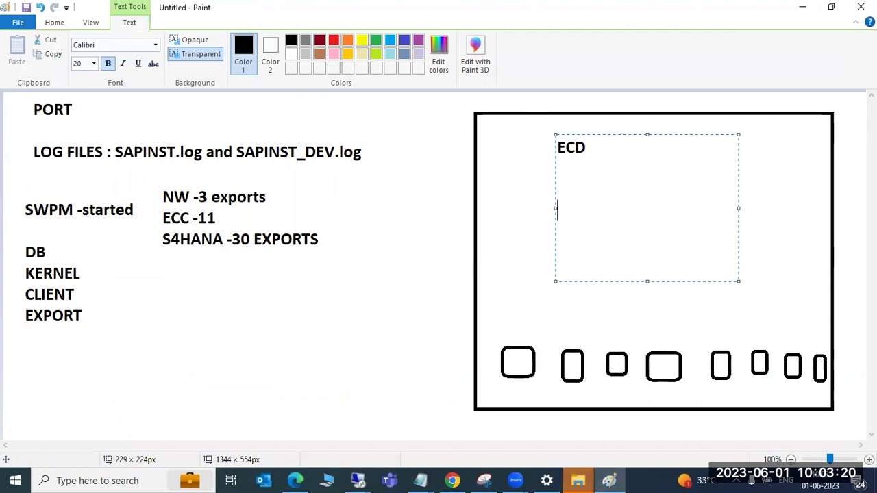
text(ECQ)
drag(586, 148, 546, 148)
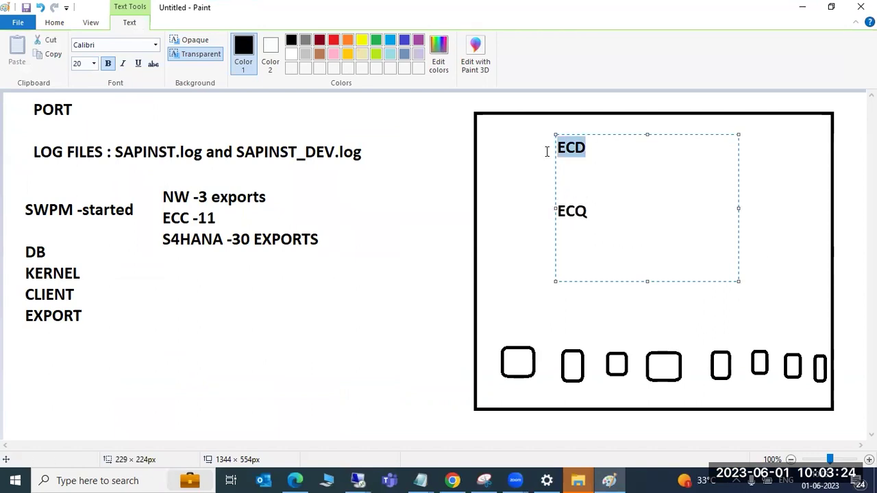
click(590, 149)
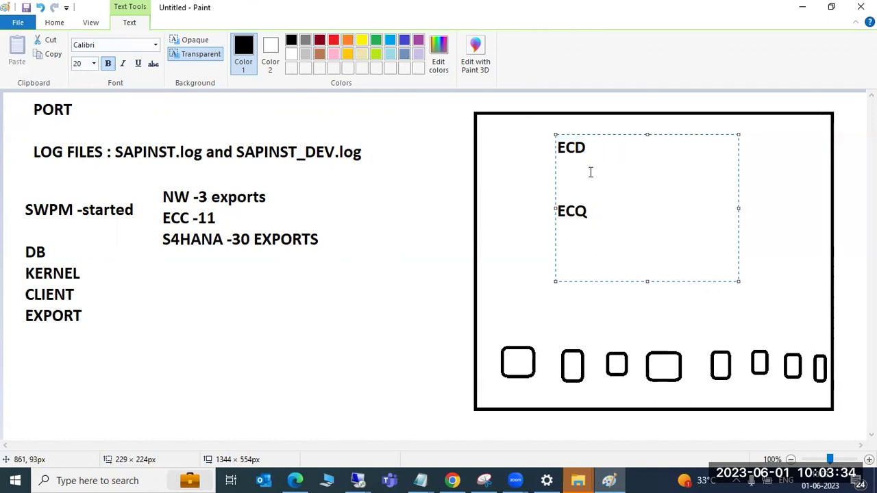
double_click(592, 208)
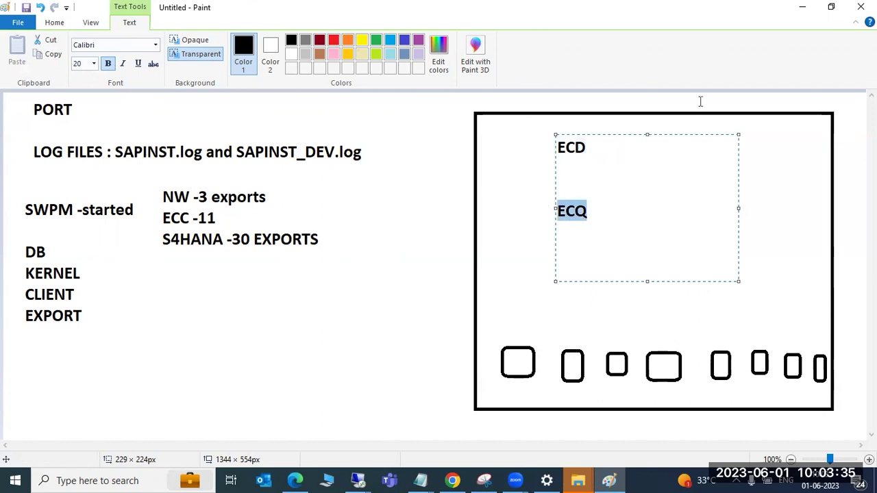
click(801, 6)
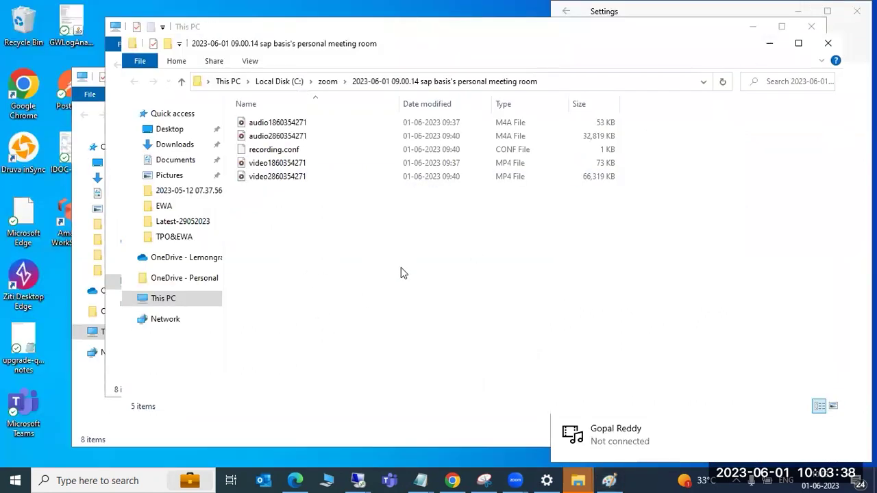
View VirtualBox Manager's running VMs, then switch back to the remote session showing swpm
mouse_move(358, 479)
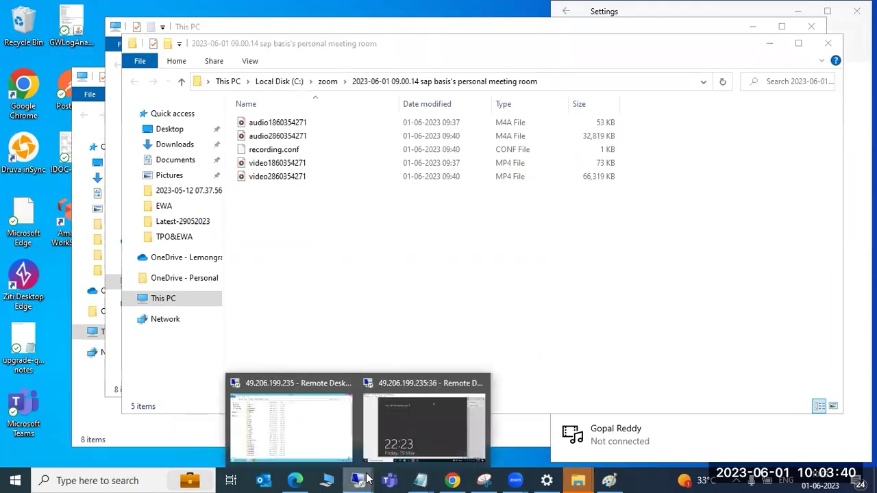
click(419, 425)
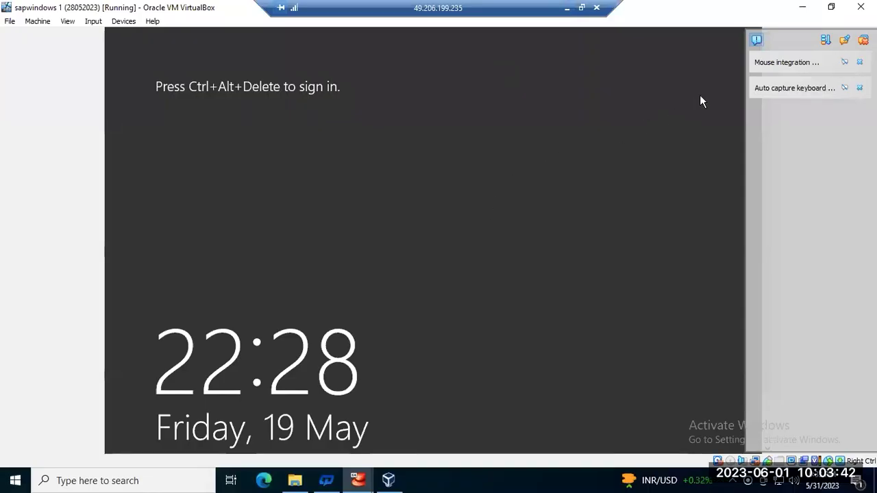
click(800, 7)
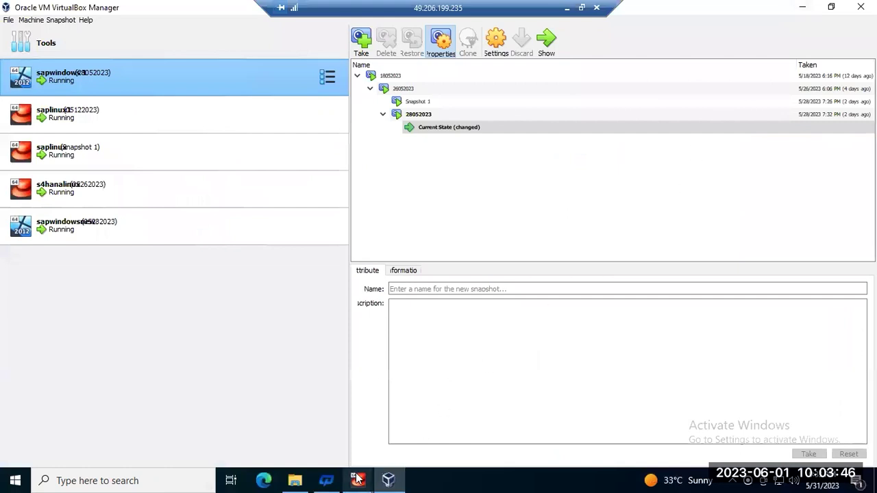
click(567, 9)
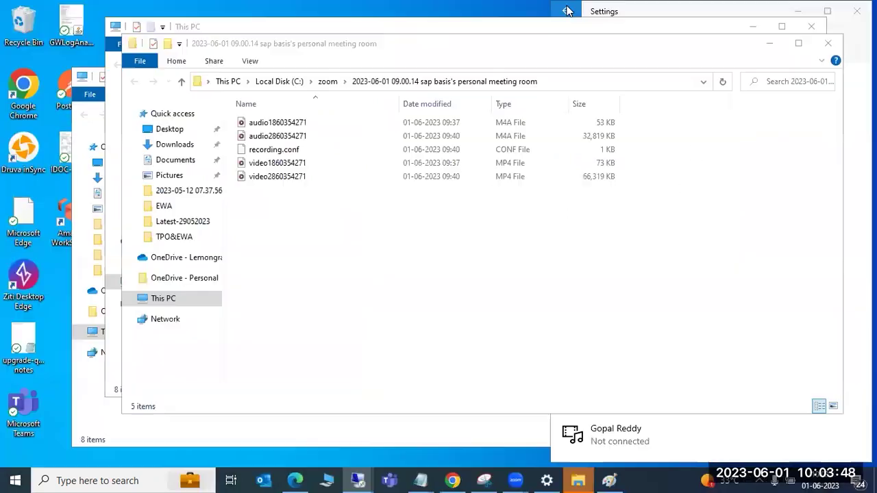
mouse_move(358, 480)
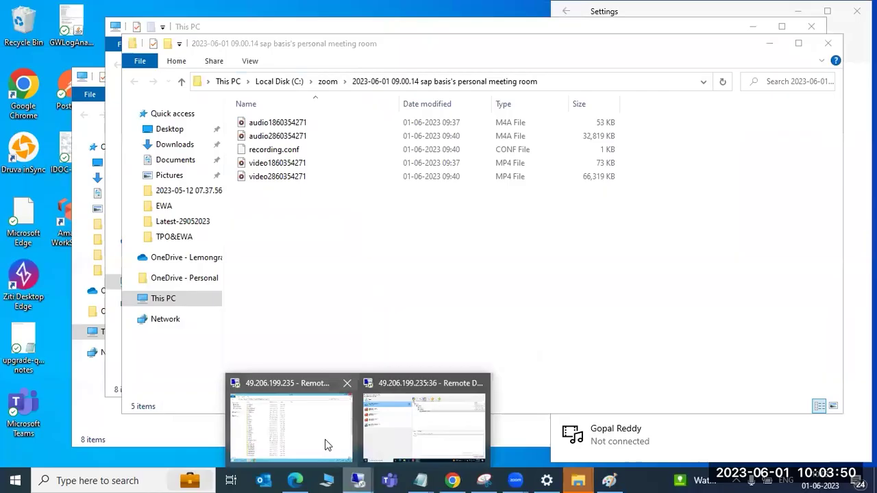
click(307, 424)
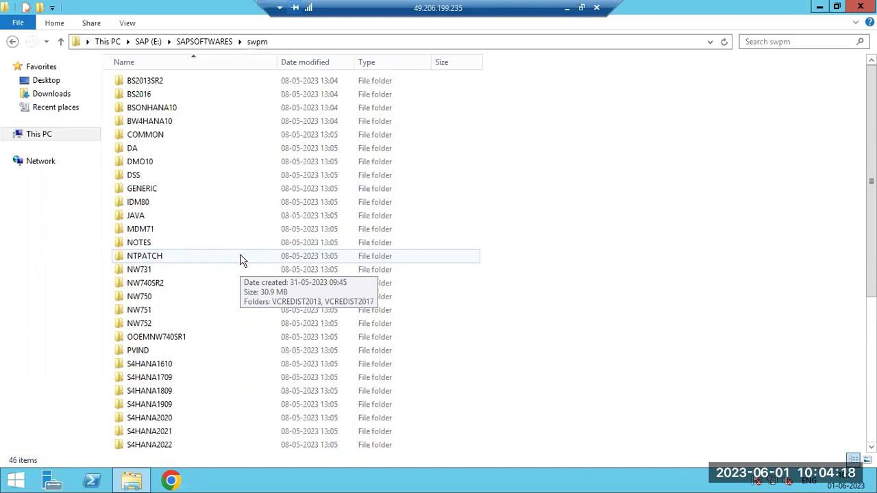
Close the swpm folder, then review CPU and memory (1.0 of 16.0 GB used) in Task Manager
click(861, 7)
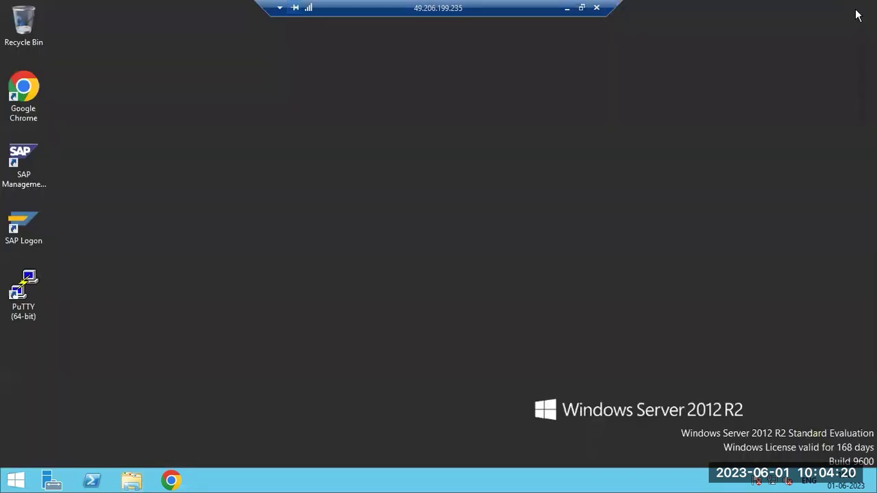
right_click(368, 482)
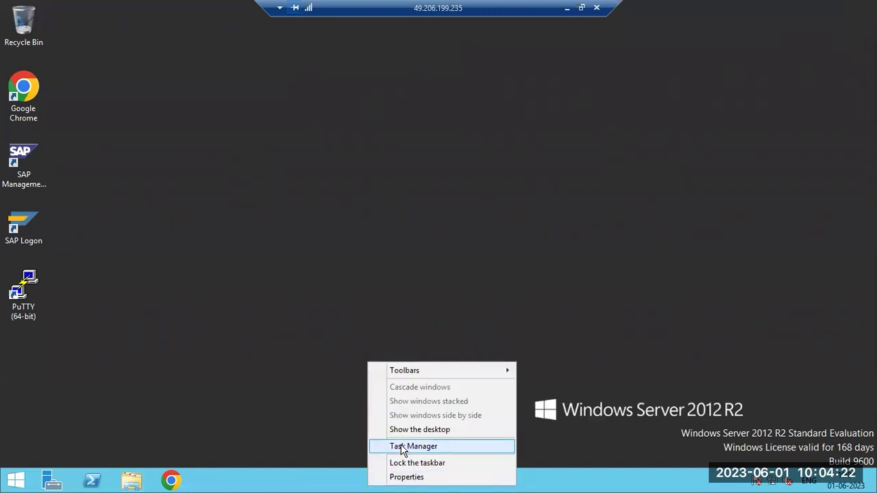
click(372, 446)
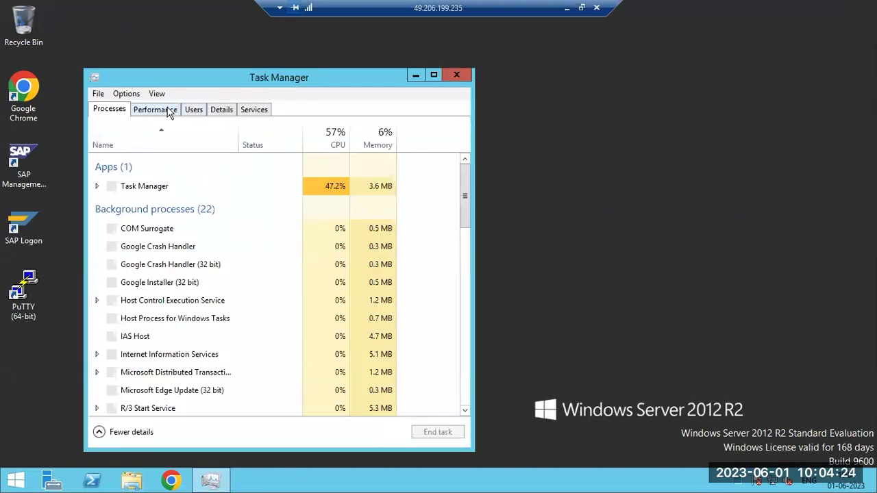
click(167, 111)
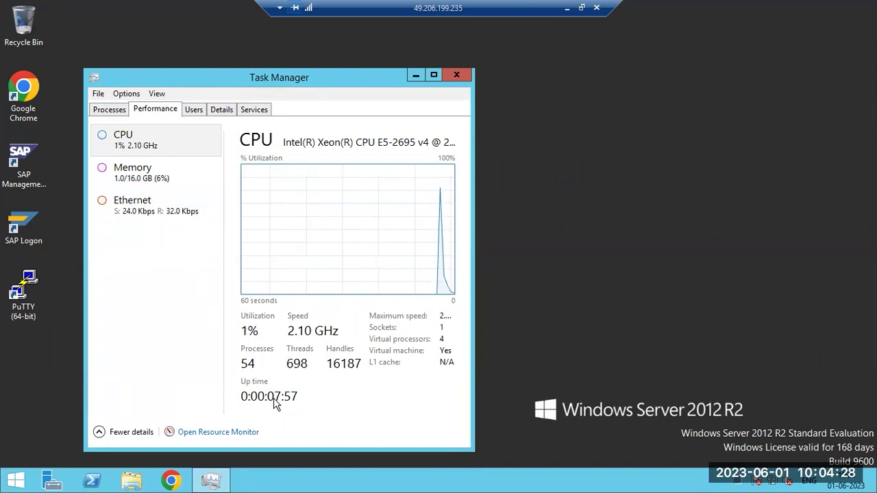
click(139, 160)
click(151, 147)
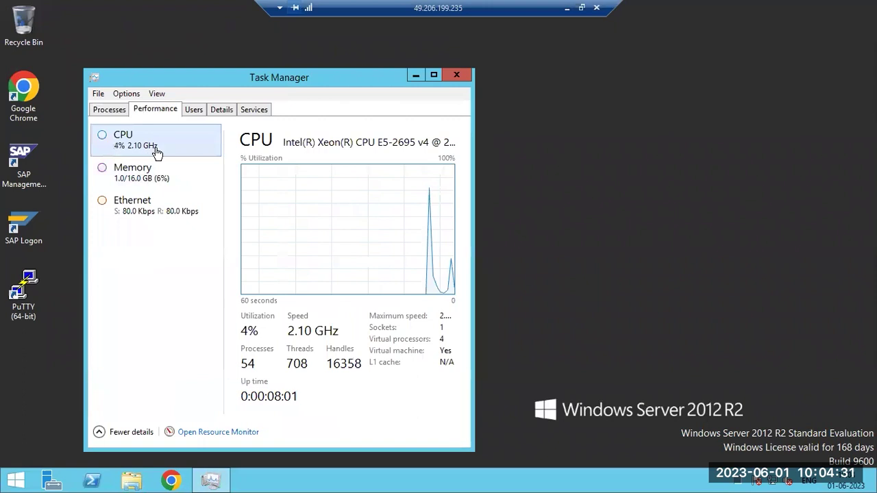
click(455, 77)
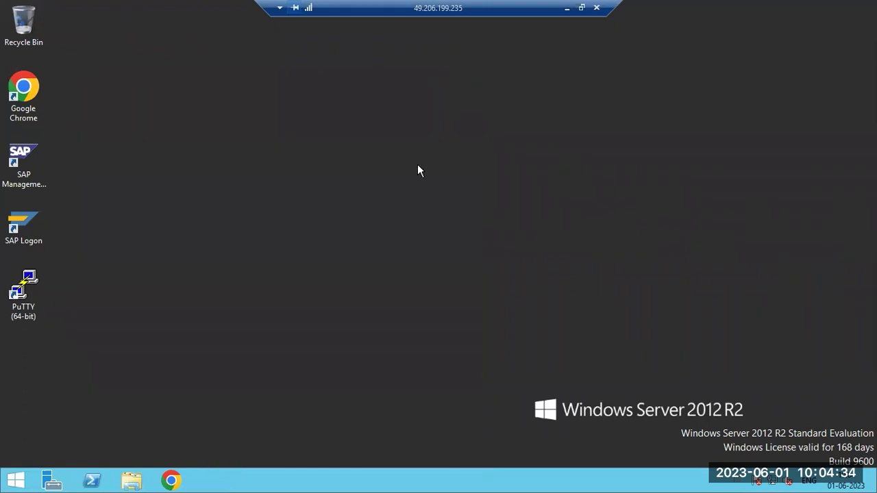